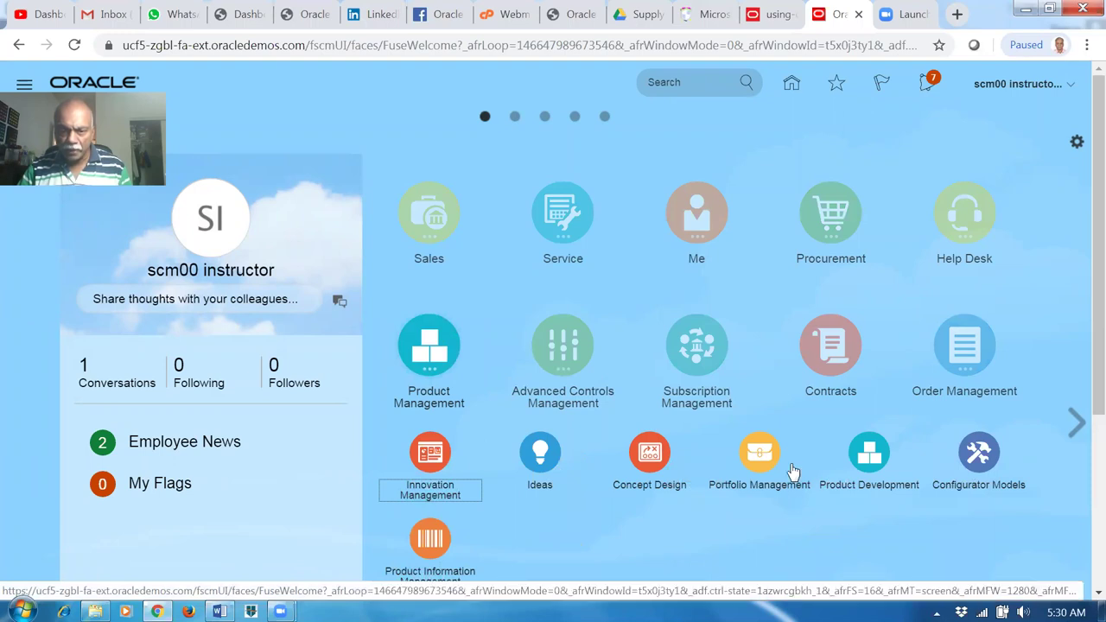
Open the Product Development overview and review its list of item, document and change order tasks.
{"action": "left_click", "coordinate": [981, 348]}
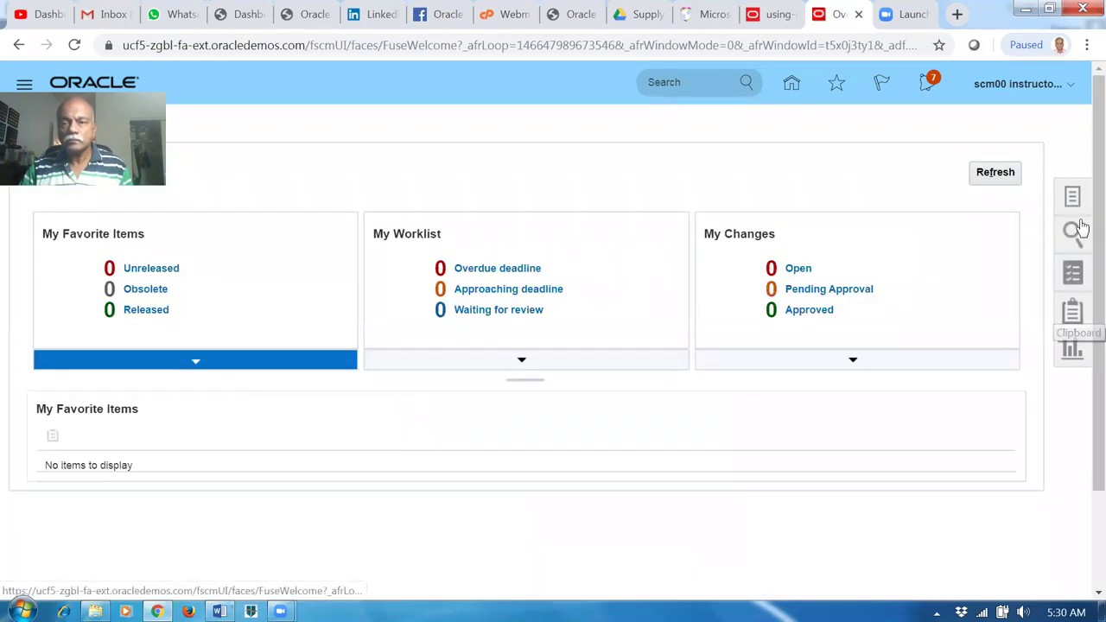
{"action": "left_click", "coordinate": [1071, 199]}
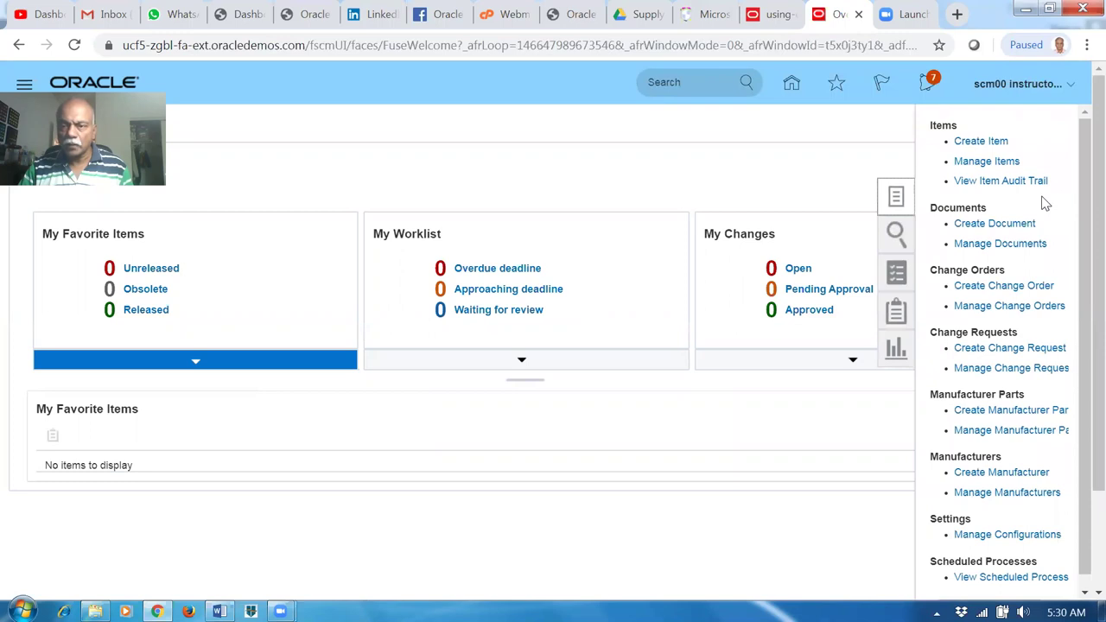
{"action": "left_click", "coordinate": [701, 179]}
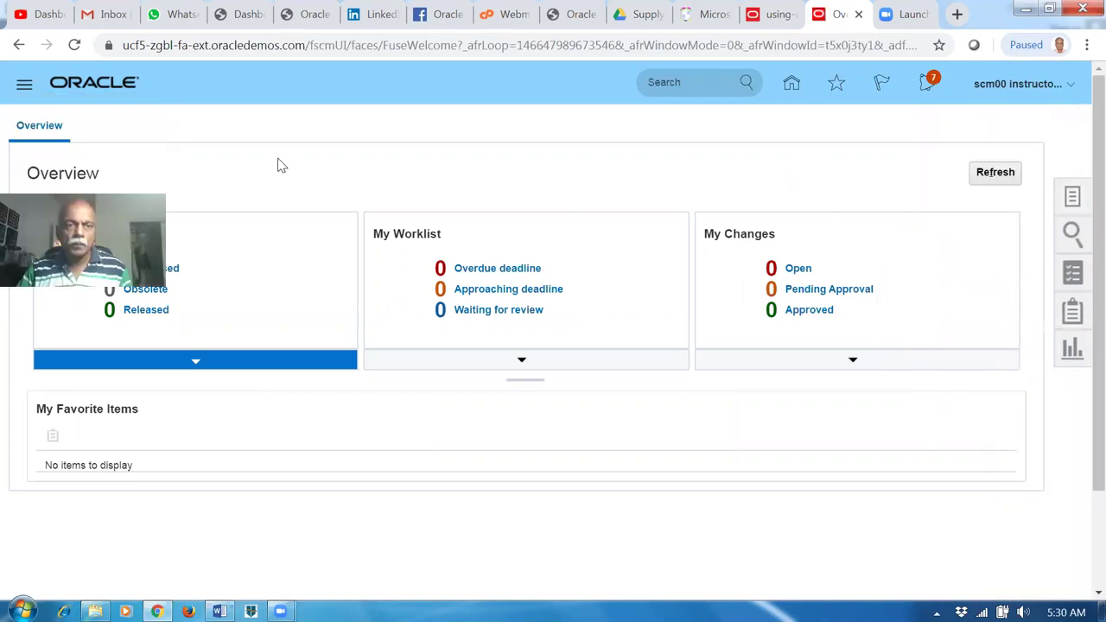
{"action": "left_click", "coordinate": [1072, 200]}
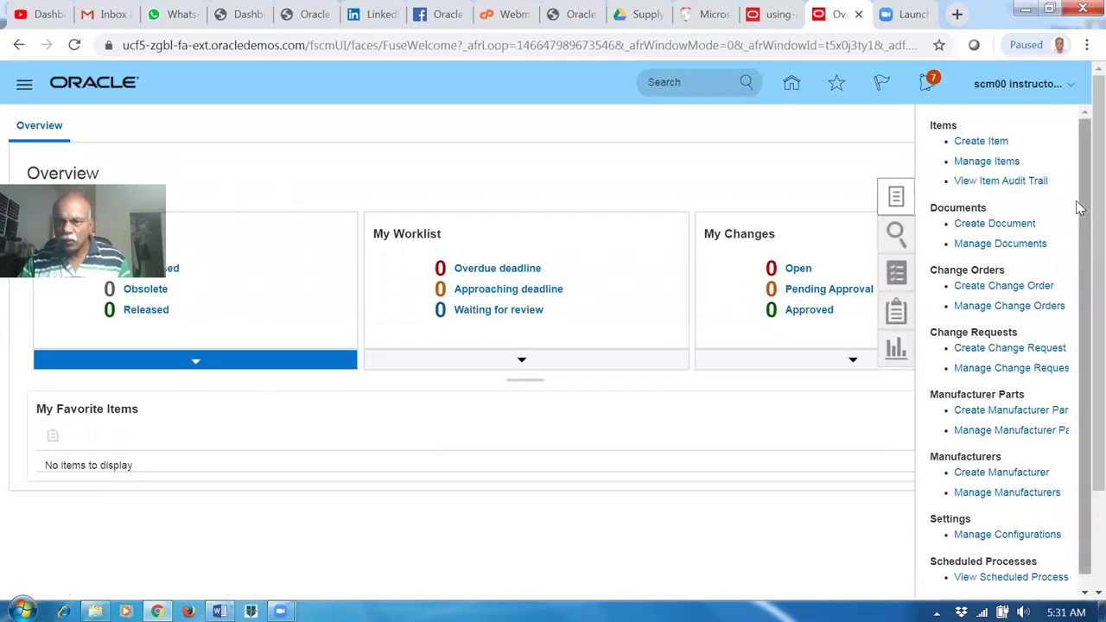
{"action": "left_click", "coordinate": [707, 193]}
Return to the home page and open Browse Items from the Product Information Management tasks.
{"action": "left_click", "coordinate": [792, 84]}
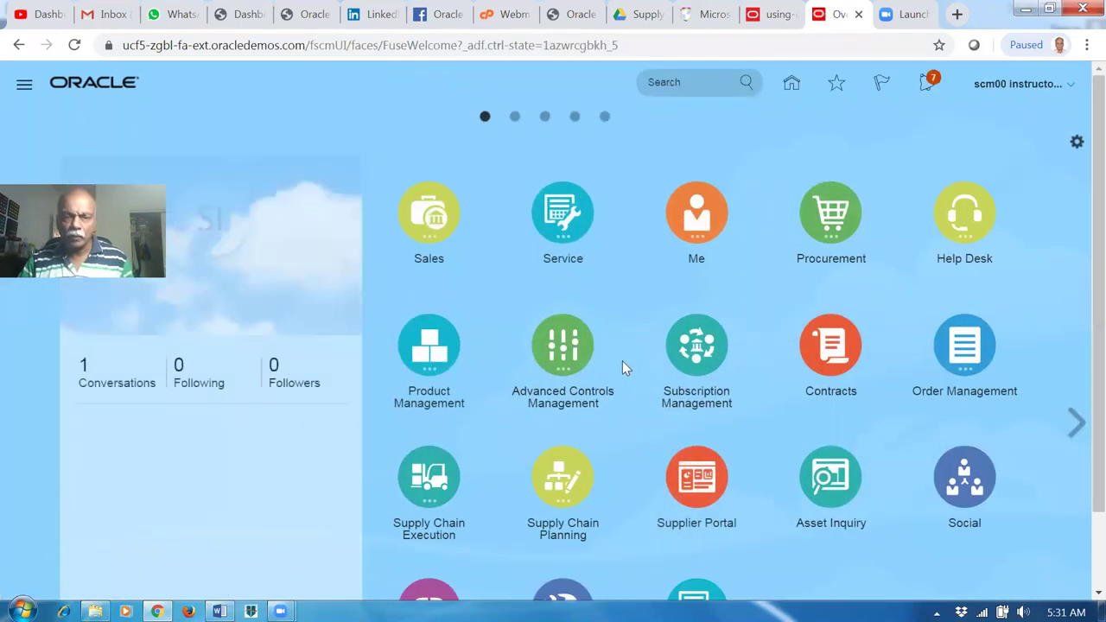
{"action": "left_click", "coordinate": [428, 355]}
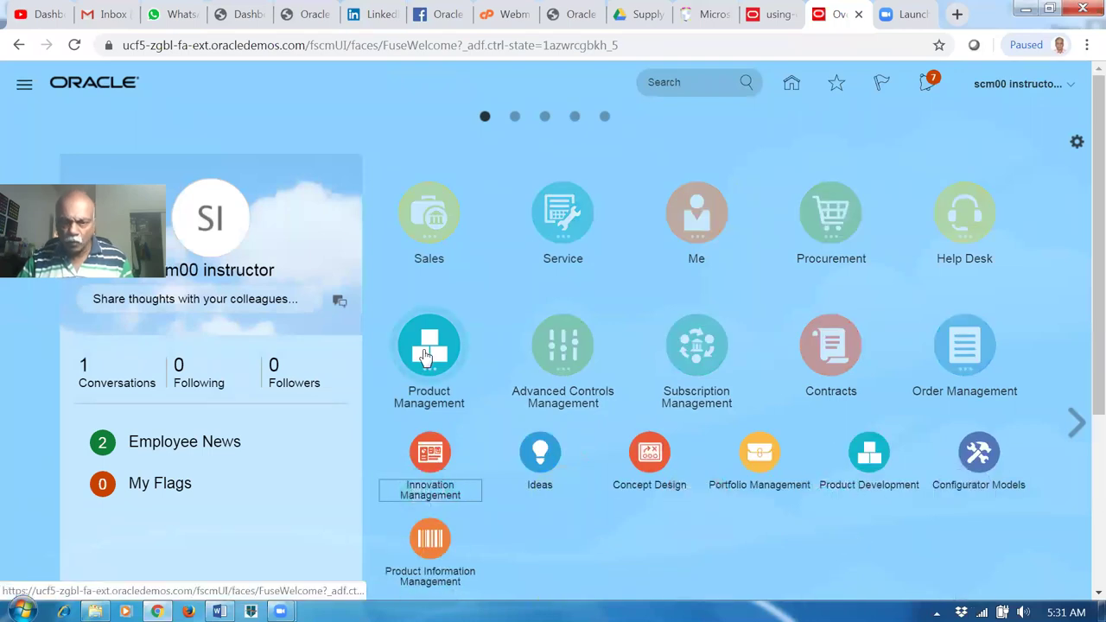
{"action": "left_click", "coordinate": [451, 544]}
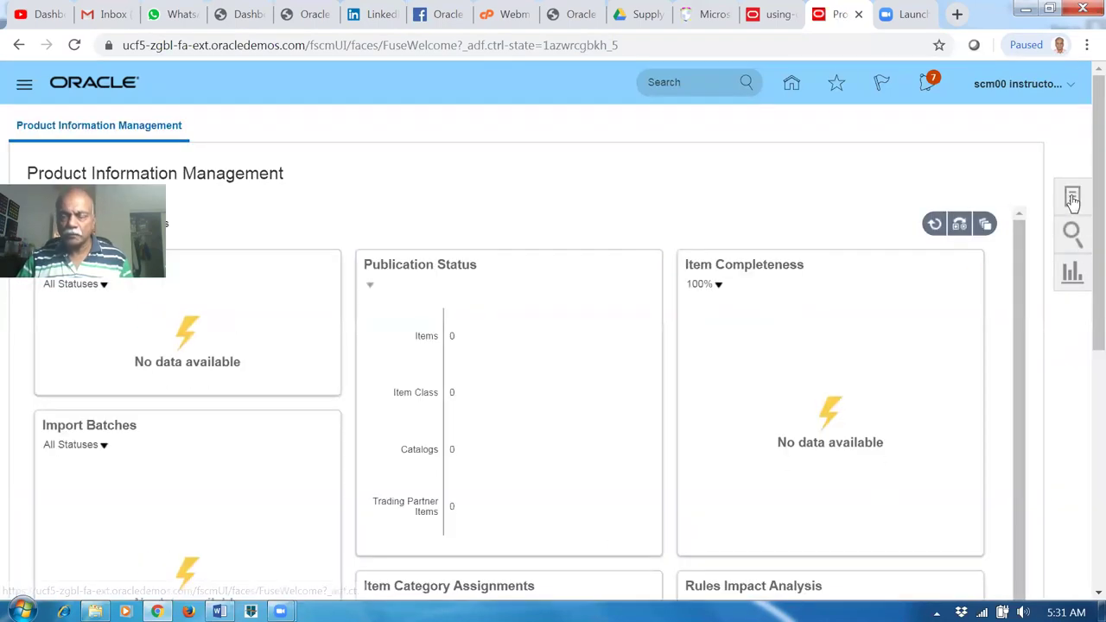
{"action": "left_click", "coordinate": [1071, 199]}
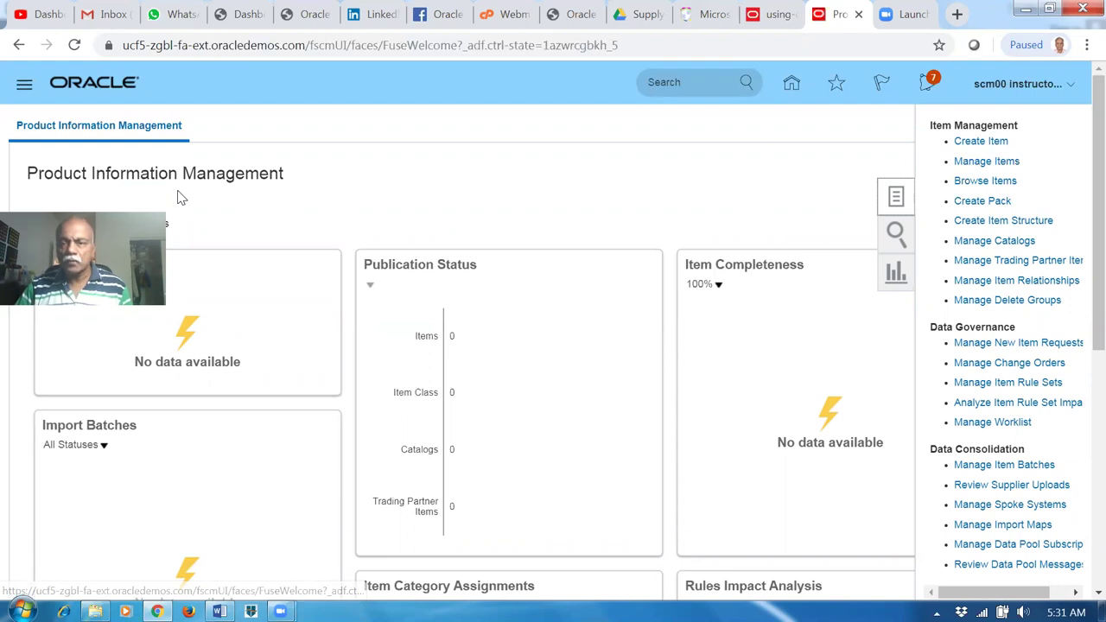
{"action": "left_click", "coordinate": [985, 180]}
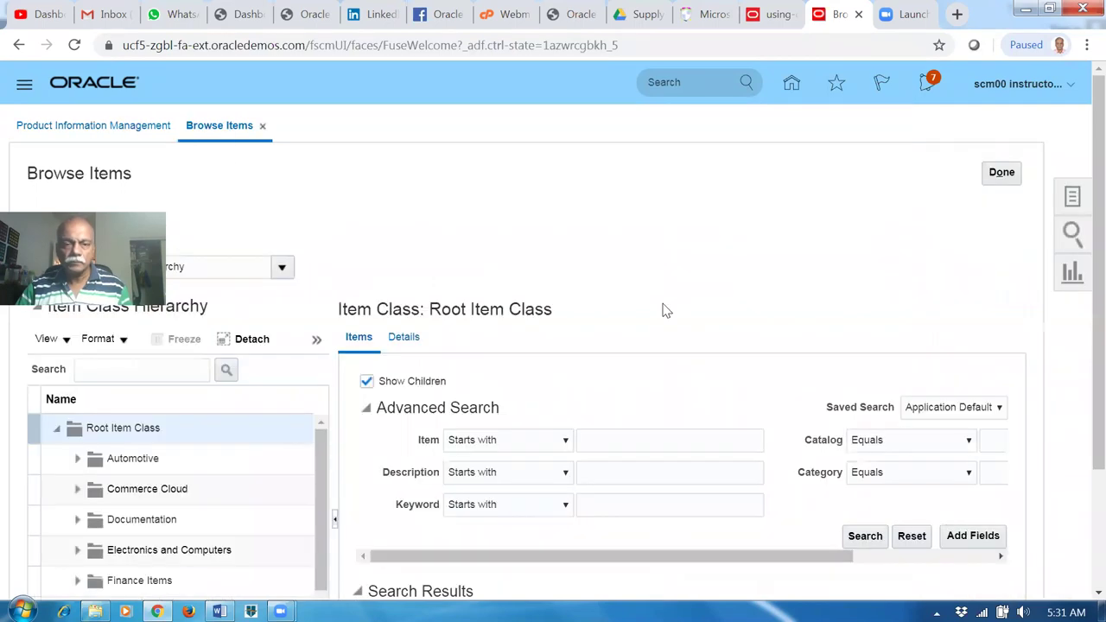
Collapse the item class hierarchy and search the Root Item Class for items starting with a01.
{"action": "left_click", "coordinate": [337, 524]}
{"action": "left_click", "coordinate": [345, 442]}
{"action": "type", "text": "a01"}
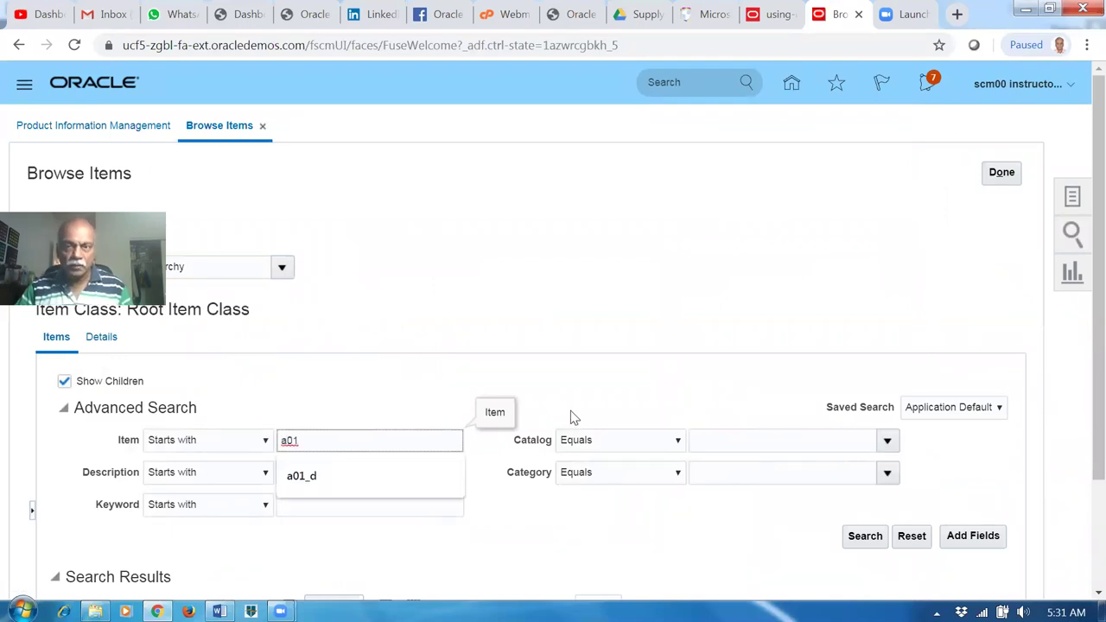
{"action": "key", "text": "Return"}
{"action": "scroll", "coordinate": [576, 415], "scroll_direction": "down", "scroll_amount": 2}
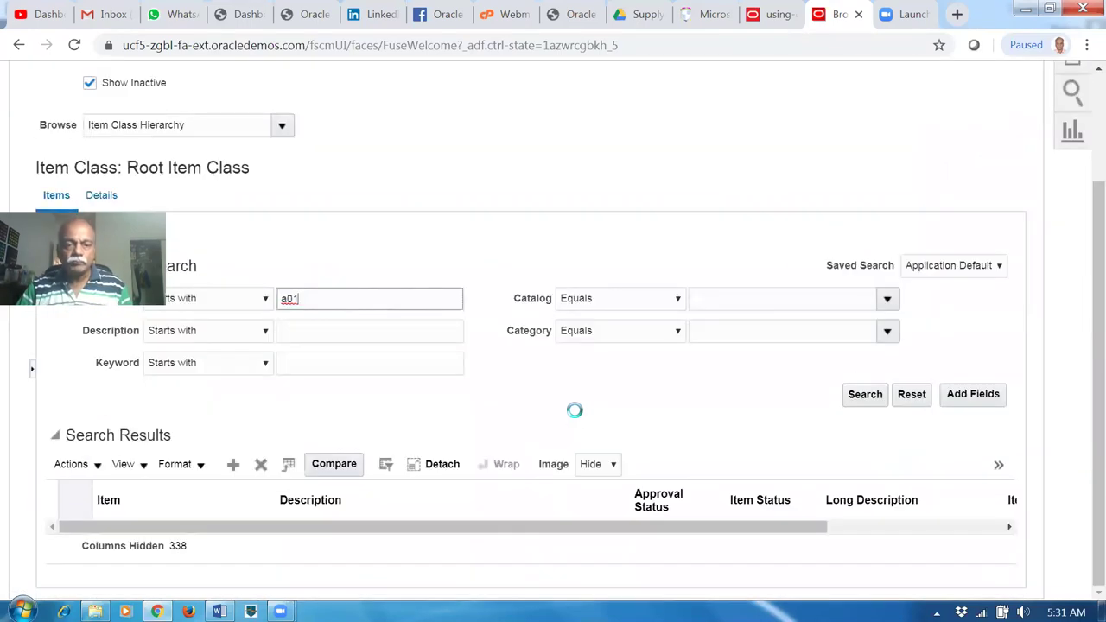
{"action": "scroll", "coordinate": [574, 410], "scroll_direction": "down", "scroll_amount": 2}
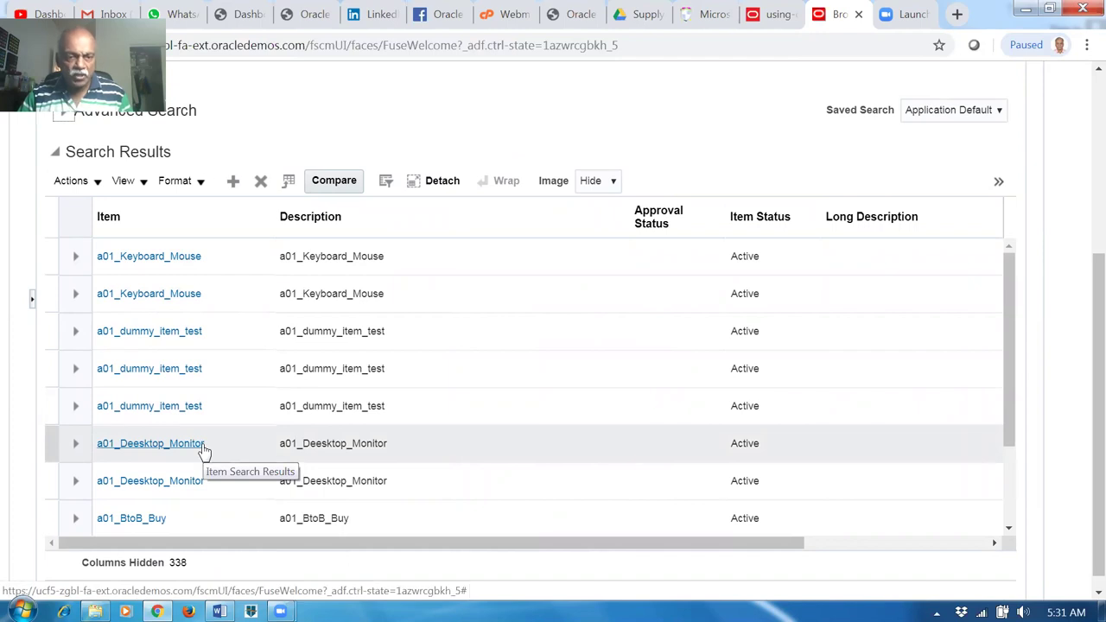
Look through the found items, open the first a01_Deesktop_Monitor entry and show its specifications.
{"action": "left_click_drag", "start_coordinate": [1007, 406], "coordinate": [1025, 494]}
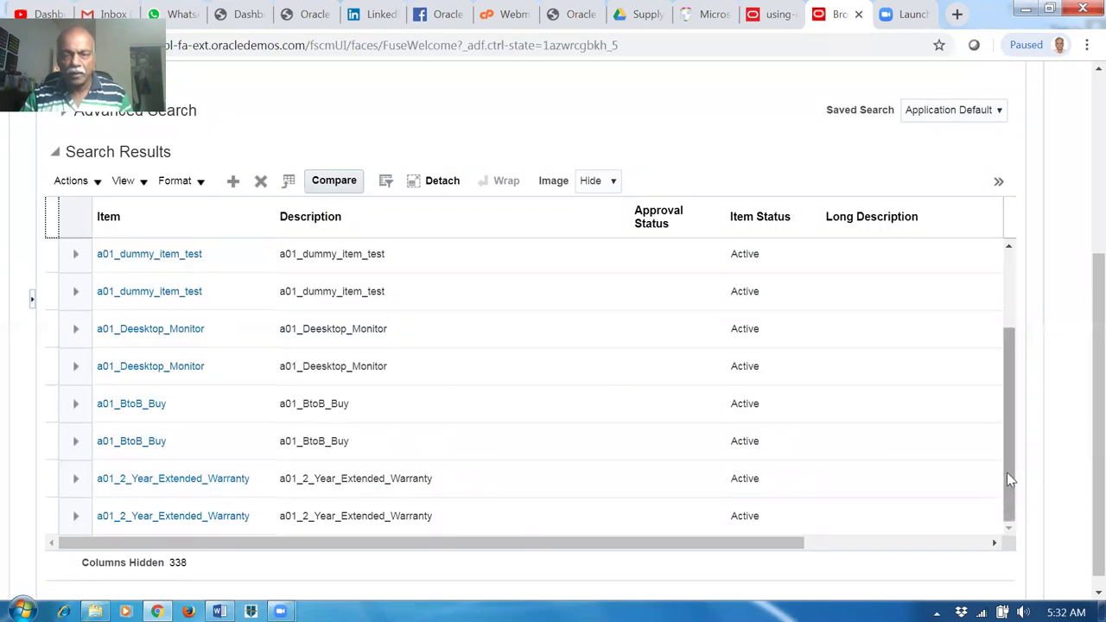
{"action": "left_click_drag", "start_coordinate": [1008, 476], "coordinate": [1059, 327]}
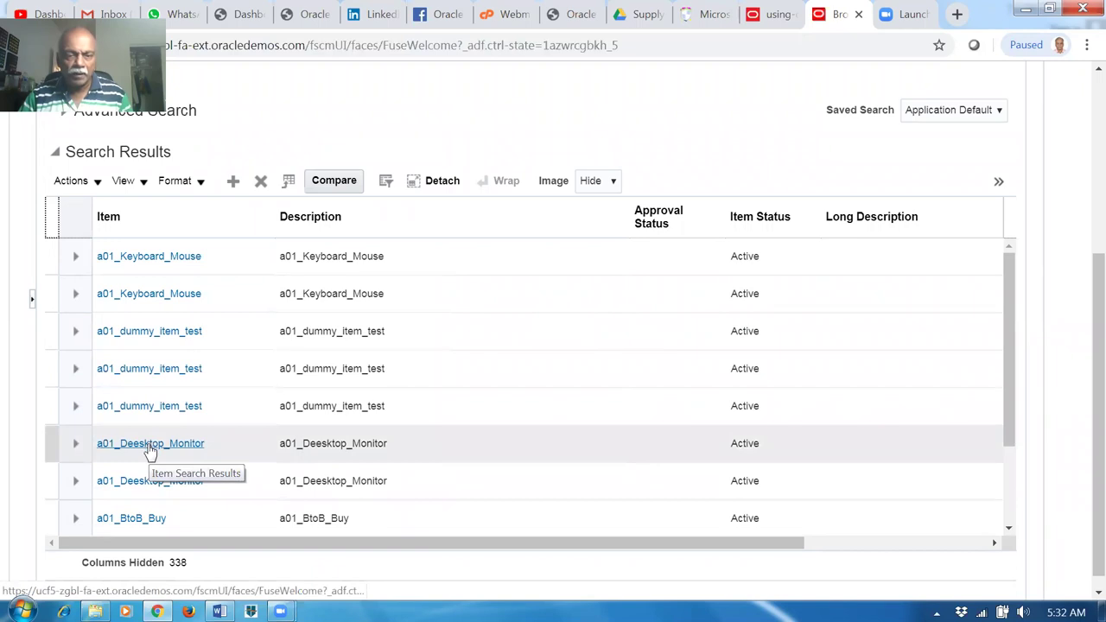
{"action": "left_click", "coordinate": [150, 445]}
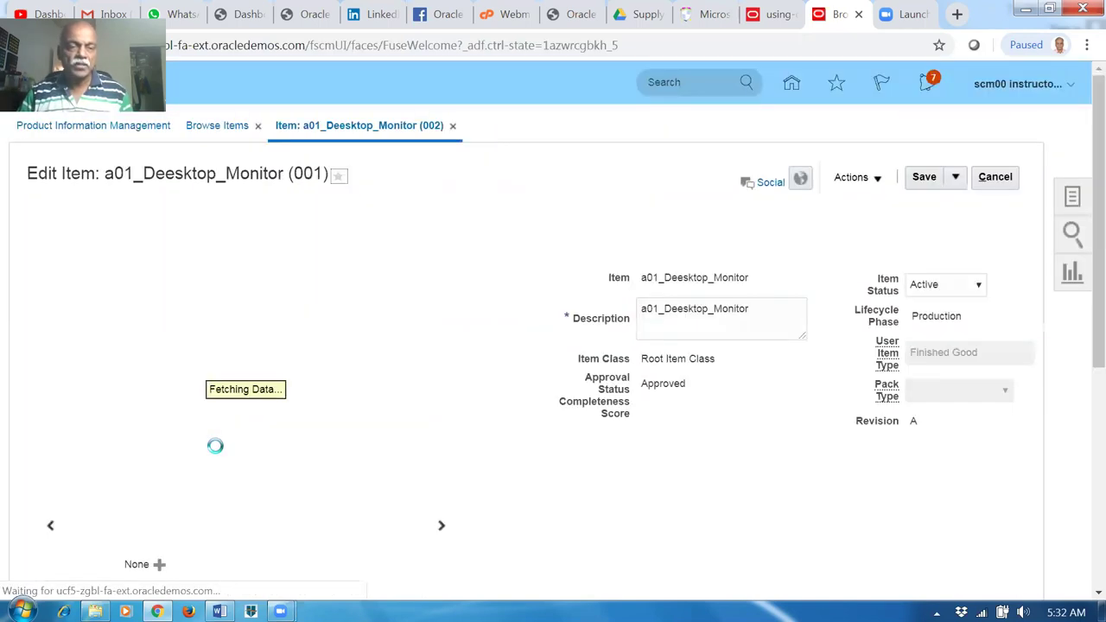
{"action": "scroll", "coordinate": [270, 385], "scroll_direction": "down", "scroll_amount": 1}
{"action": "scroll", "coordinate": [270, 389], "scroll_direction": "down", "scroll_amount": 2}
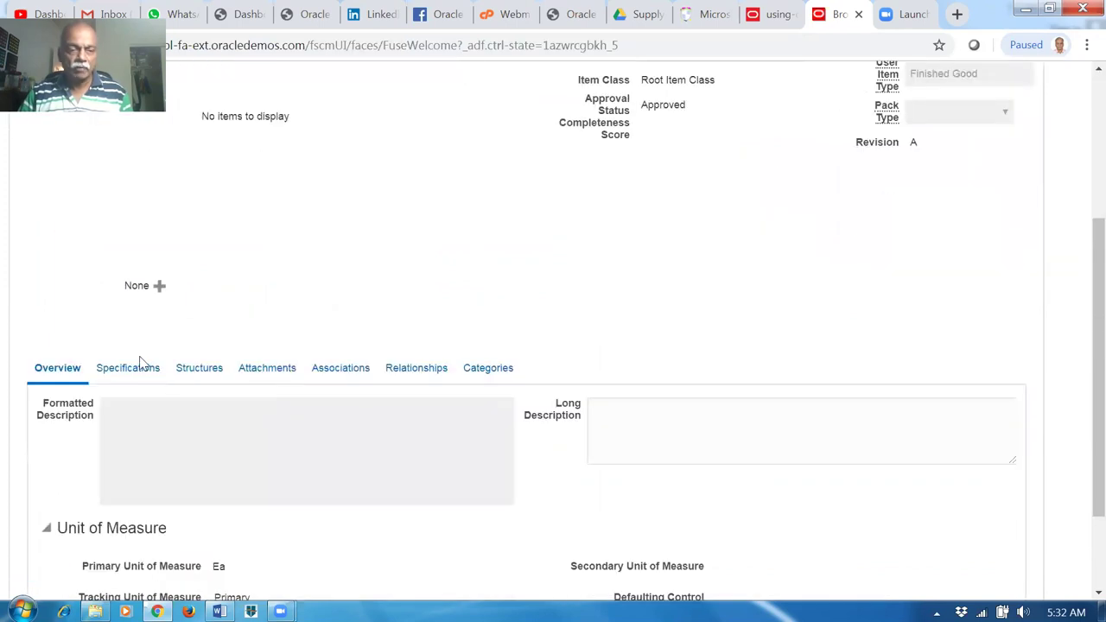
{"action": "left_click", "coordinate": [125, 372]}
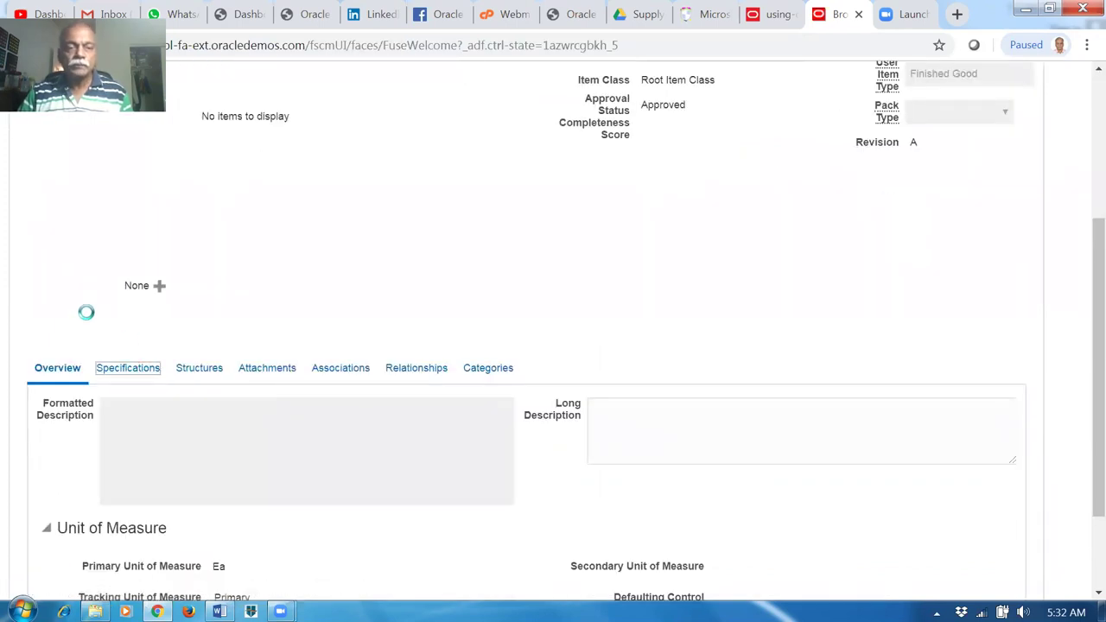
Examine the Inventory and the Sales and Order Management attributes of the desktop monitor item.
{"action": "scroll", "coordinate": [86, 321], "scroll_direction": "down", "scroll_amount": 3}
{"action": "left_click", "coordinate": [73, 418]}
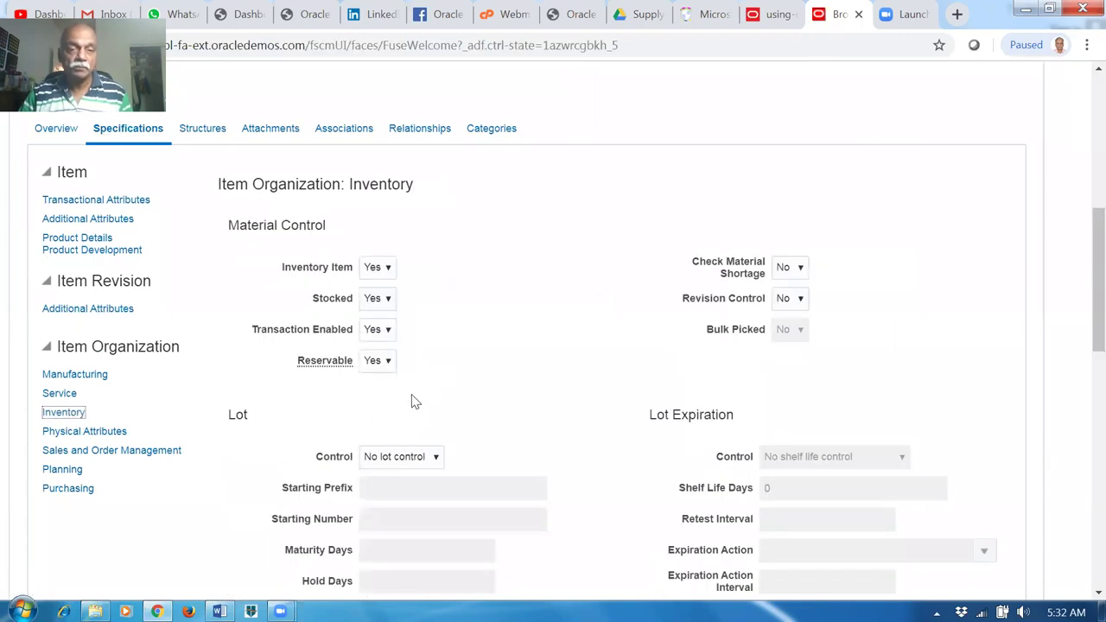
{"action": "left_click", "coordinate": [94, 453]}
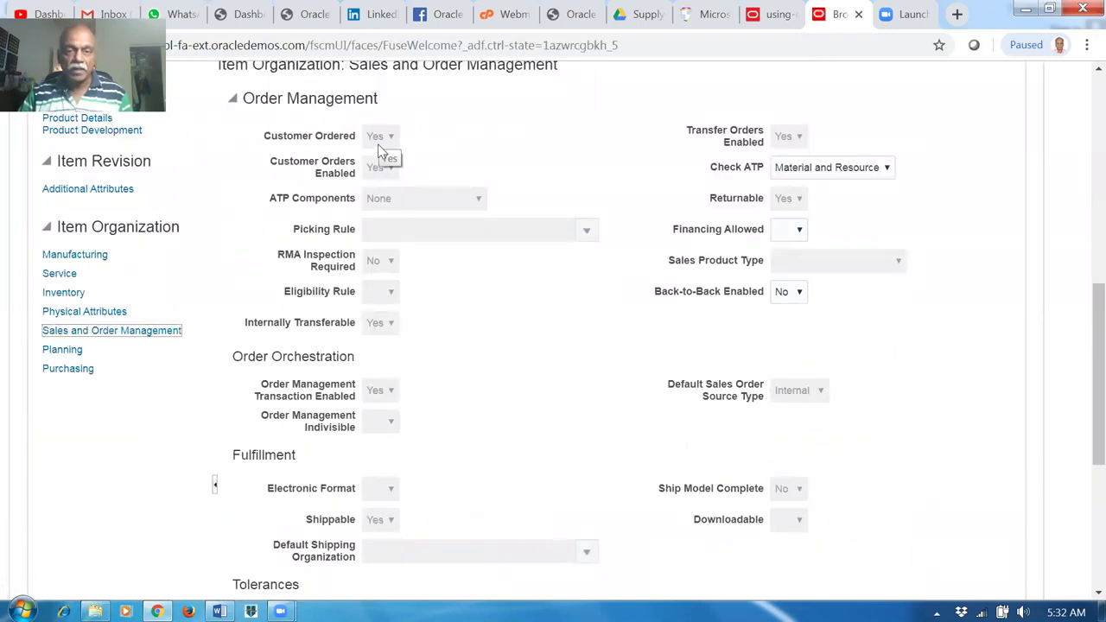
{"action": "scroll", "coordinate": [426, 436], "scroll_direction": "down", "scroll_amount": 2}
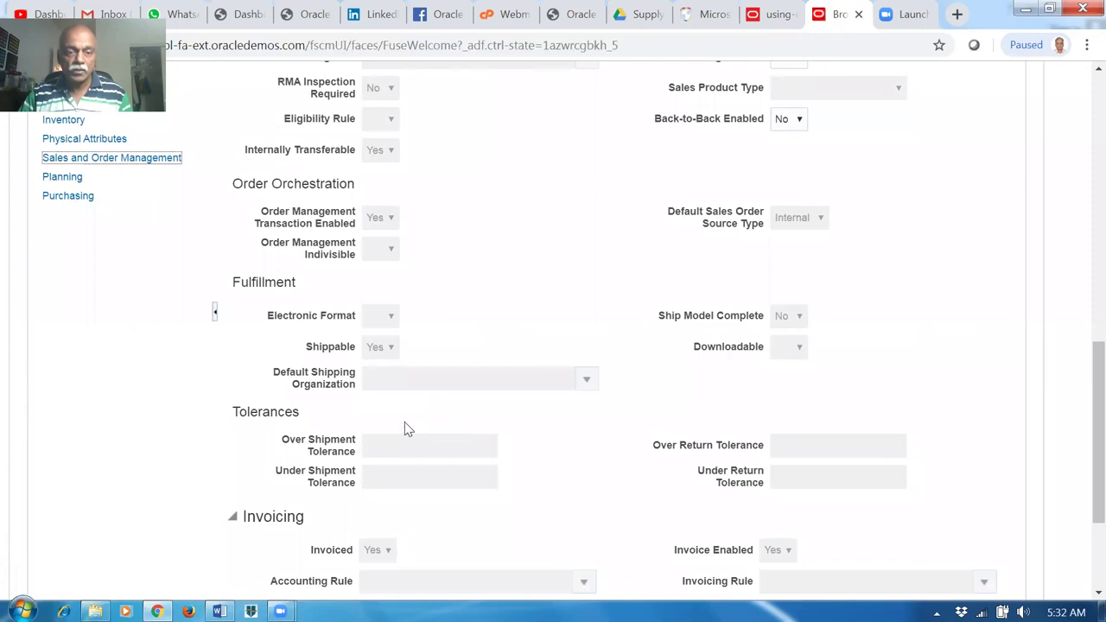
Review the monitor item's Planning attributes, including safety stock and MPS MRP planning, and close it without saving.
{"action": "left_click", "coordinate": [59, 182]}
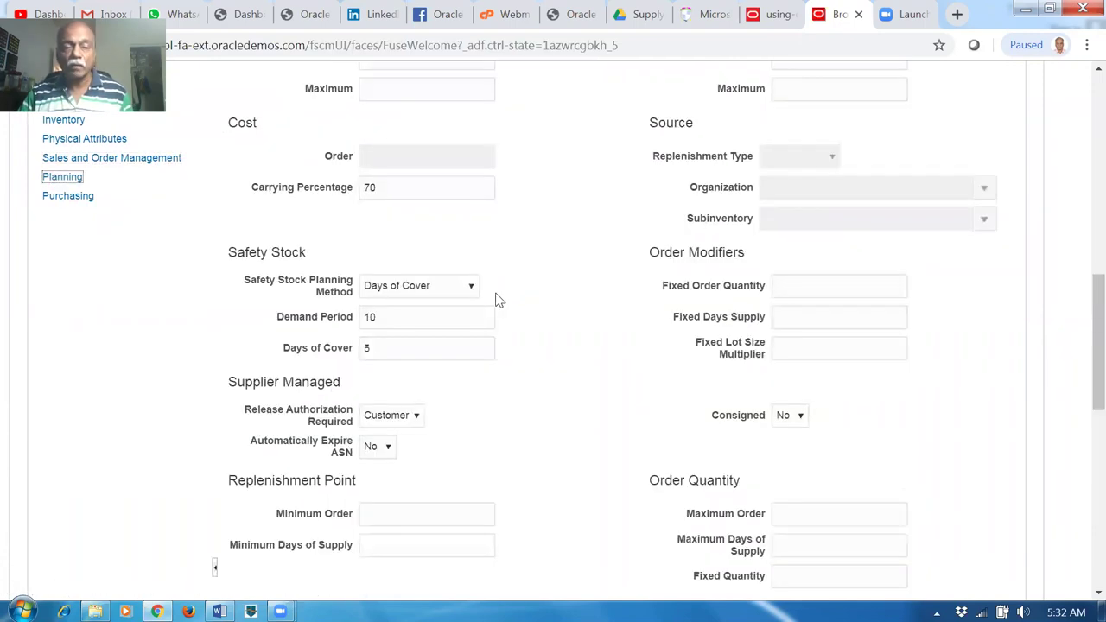
{"action": "scroll", "coordinate": [495, 298], "scroll_direction": "down", "scroll_amount": 4}
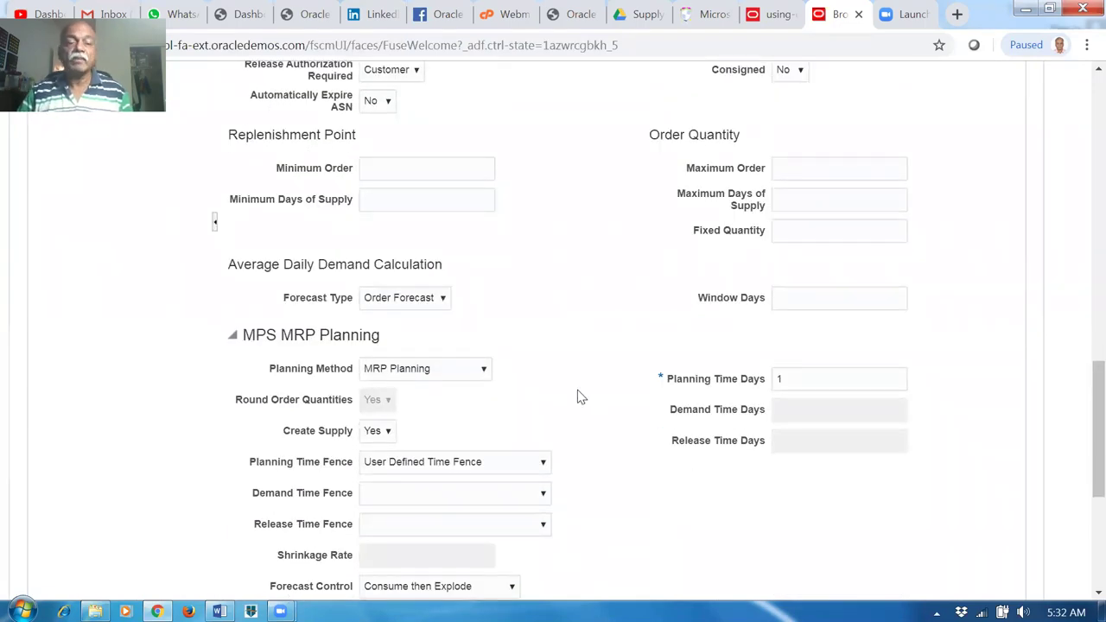
{"action": "scroll", "coordinate": [584, 394], "scroll_direction": "up", "scroll_amount": 4}
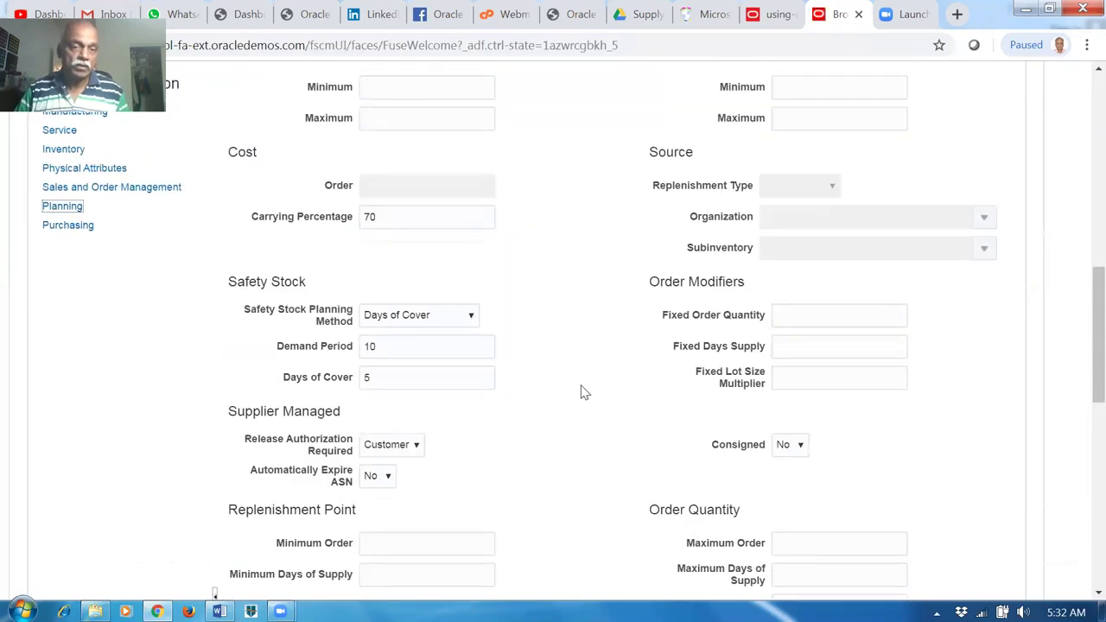
{"action": "scroll", "coordinate": [583, 391], "scroll_direction": "up", "scroll_amount": 8}
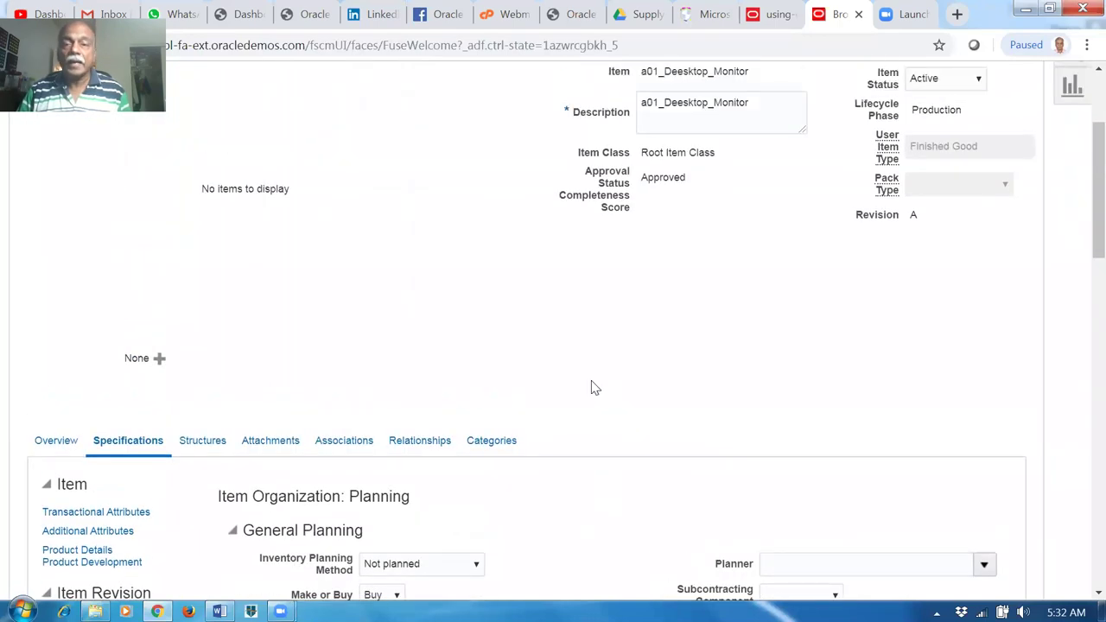
{"action": "scroll", "coordinate": [594, 389], "scroll_direction": "up", "scroll_amount": 2}
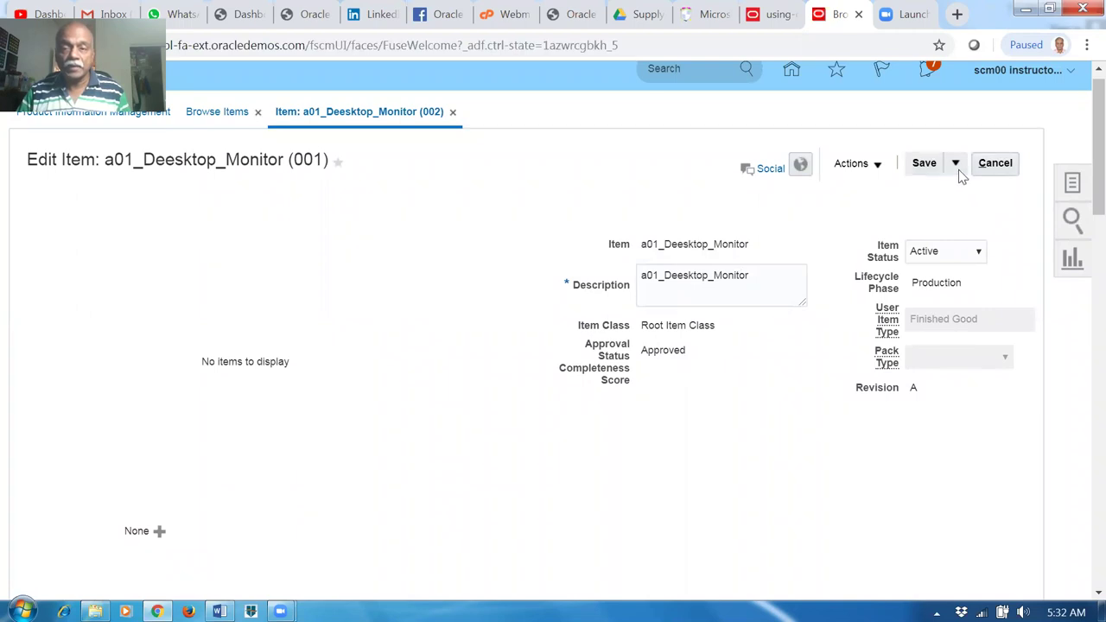
{"action": "left_click", "coordinate": [995, 165]}
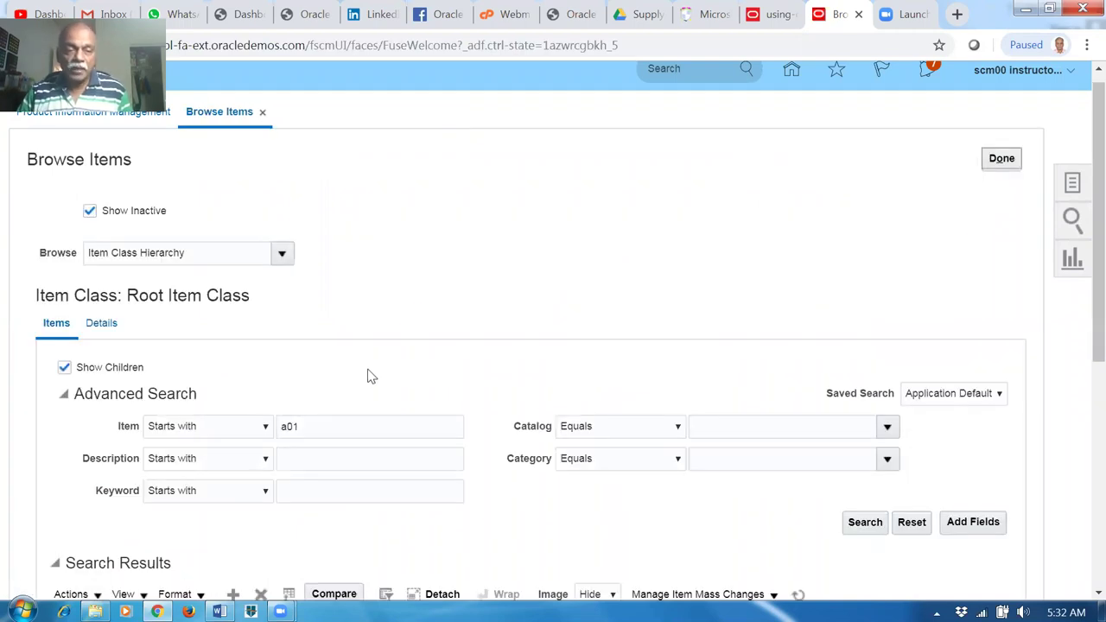
Open the last a01_2_Year_Extended_Warranty item in the search results and show its specifications.
{"action": "scroll", "coordinate": [367, 376], "scroll_direction": "down", "scroll_amount": 5}
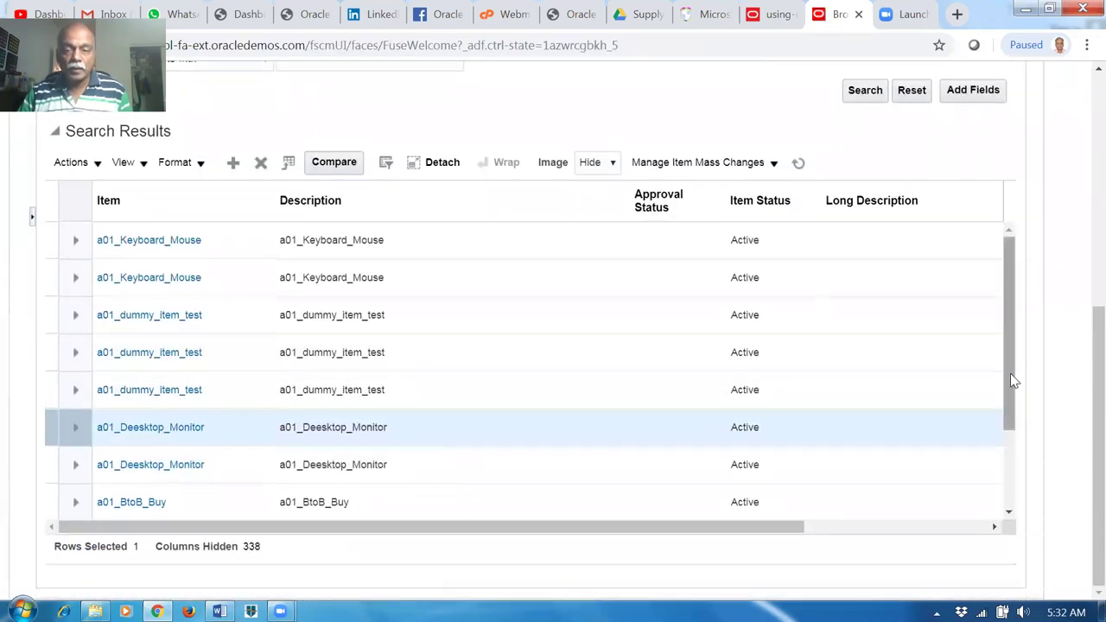
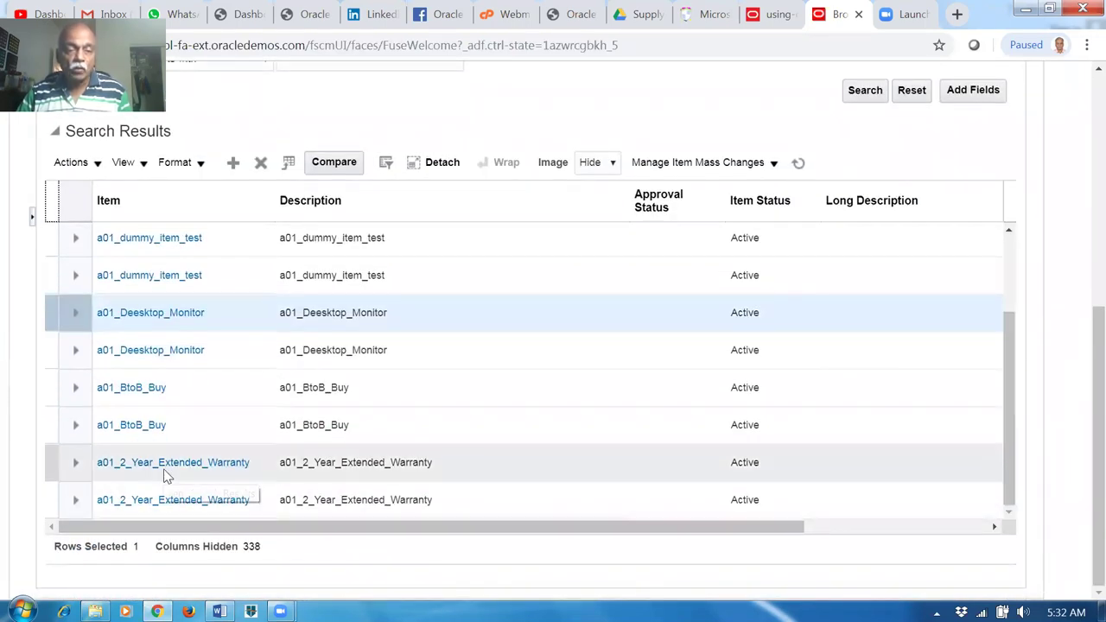
{"action": "left_click_drag", "start_coordinate": [242, 528], "coordinate": [148, 562]}
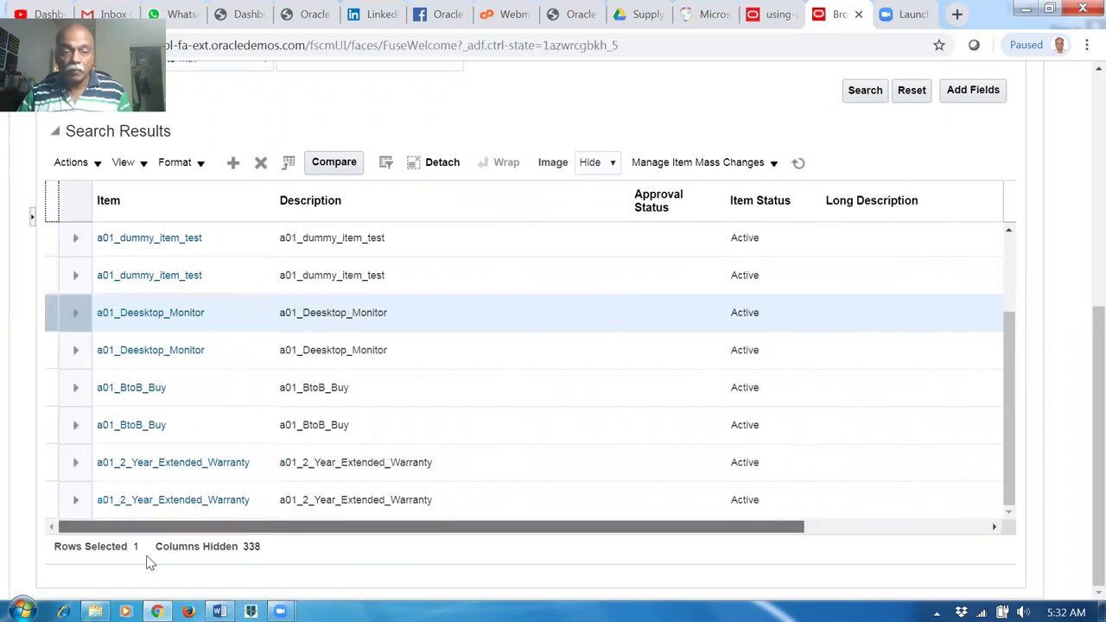
{"action": "left_click", "coordinate": [203, 503]}
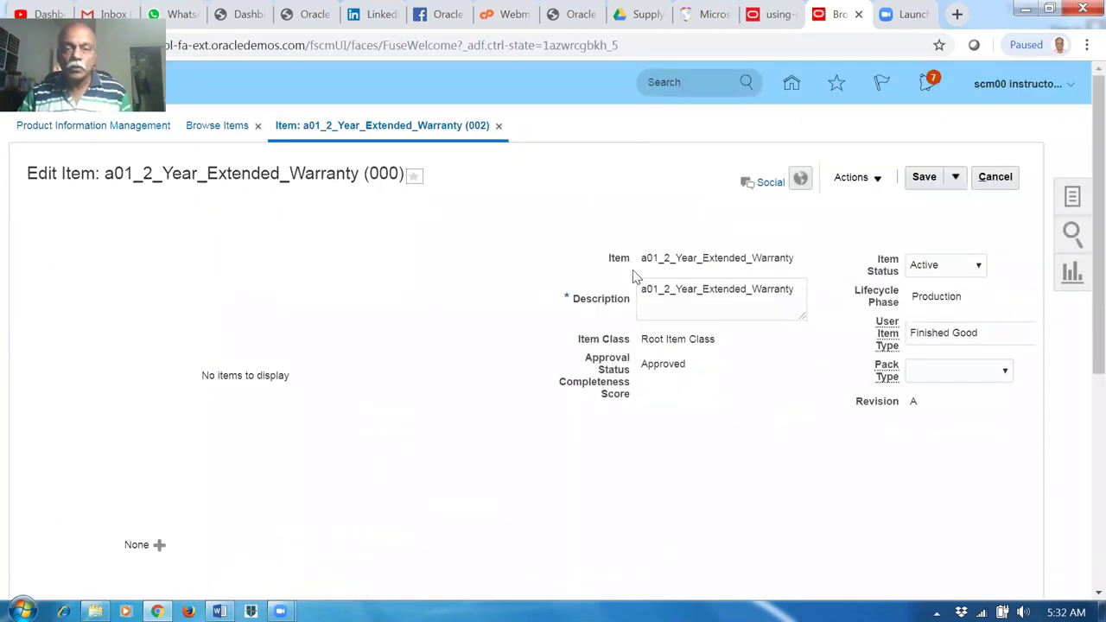
{"action": "scroll", "coordinate": [392, 321], "scroll_direction": "down", "scroll_amount": 3}
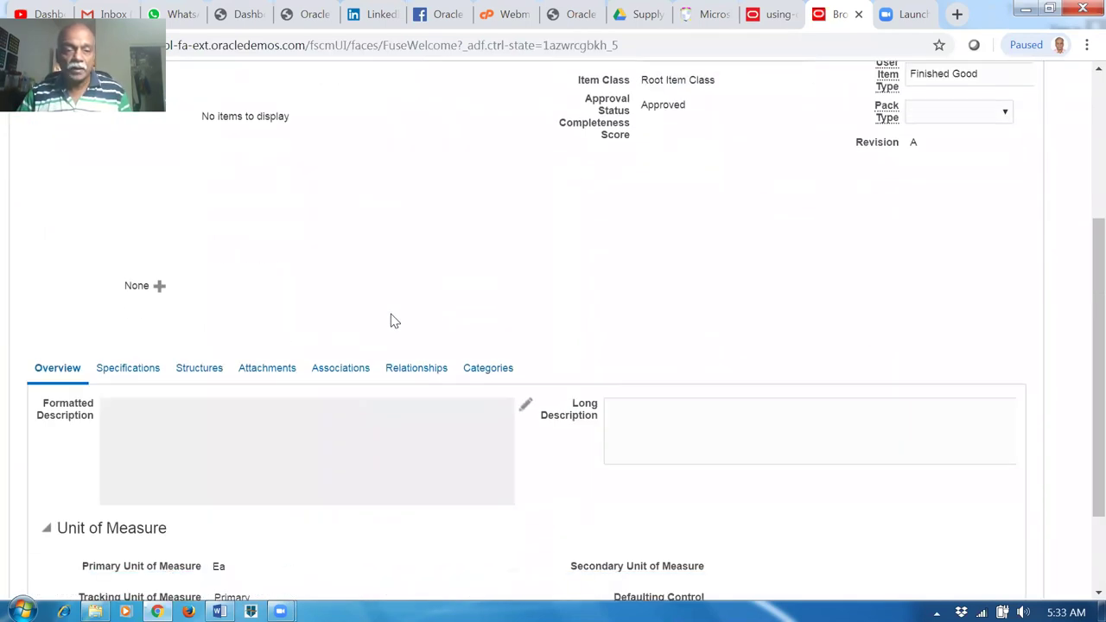
{"action": "left_click", "coordinate": [140, 369]}
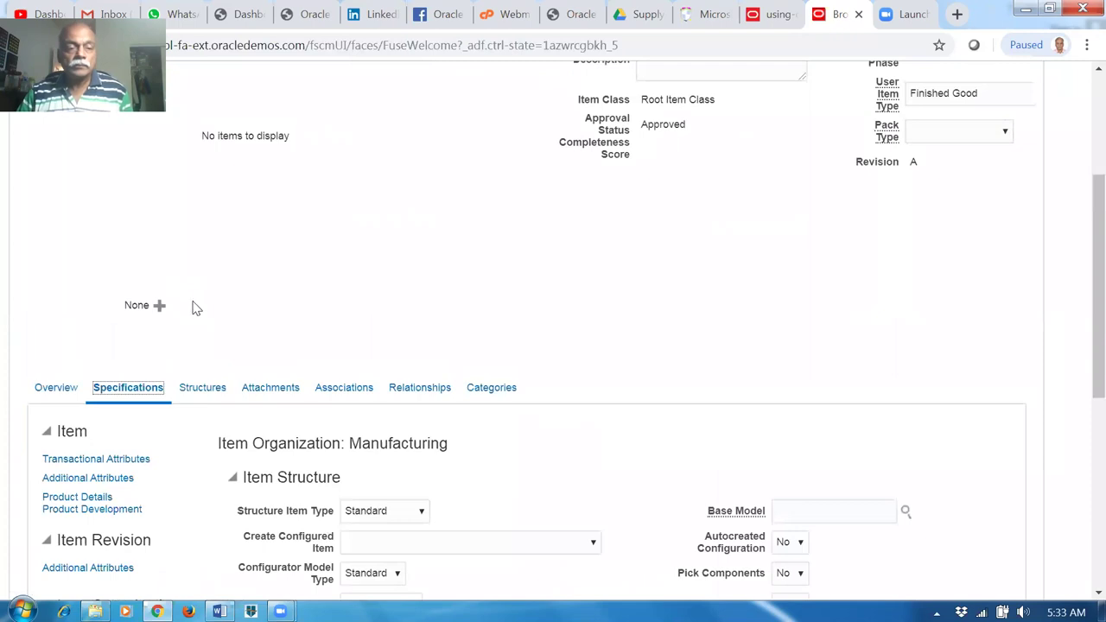
Examine the warranty item's Sales and Order Management attributes, including order orchestration, fulfillment and invoicing.
{"action": "scroll", "coordinate": [192, 306], "scroll_direction": "down", "scroll_amount": 3}
{"action": "left_click", "coordinate": [113, 452]}
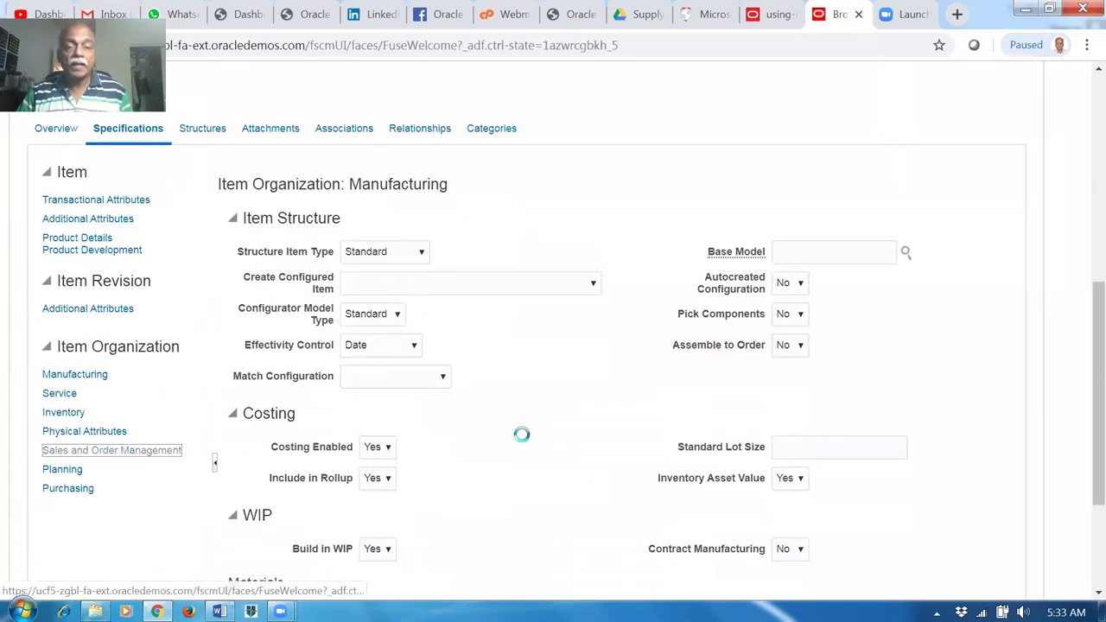
{"action": "scroll", "coordinate": [530, 458], "scroll_direction": "down", "scroll_amount": 1}
{"action": "scroll", "coordinate": [530, 459], "scroll_direction": "down", "scroll_amount": 3}
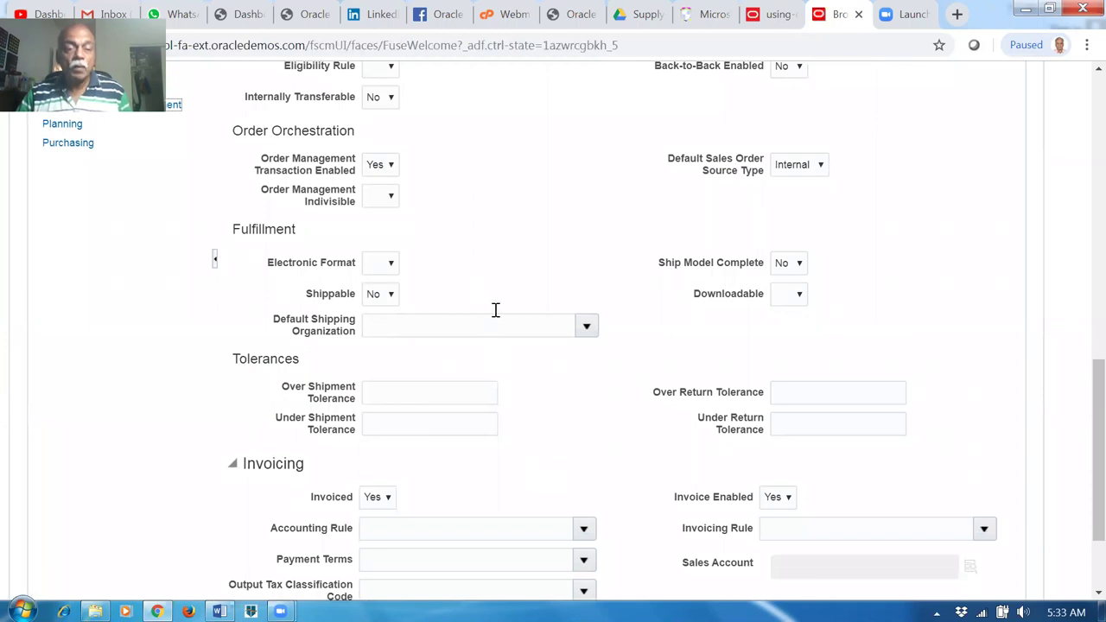
{"action": "scroll", "coordinate": [459, 329], "scroll_direction": "up", "scroll_amount": 2}
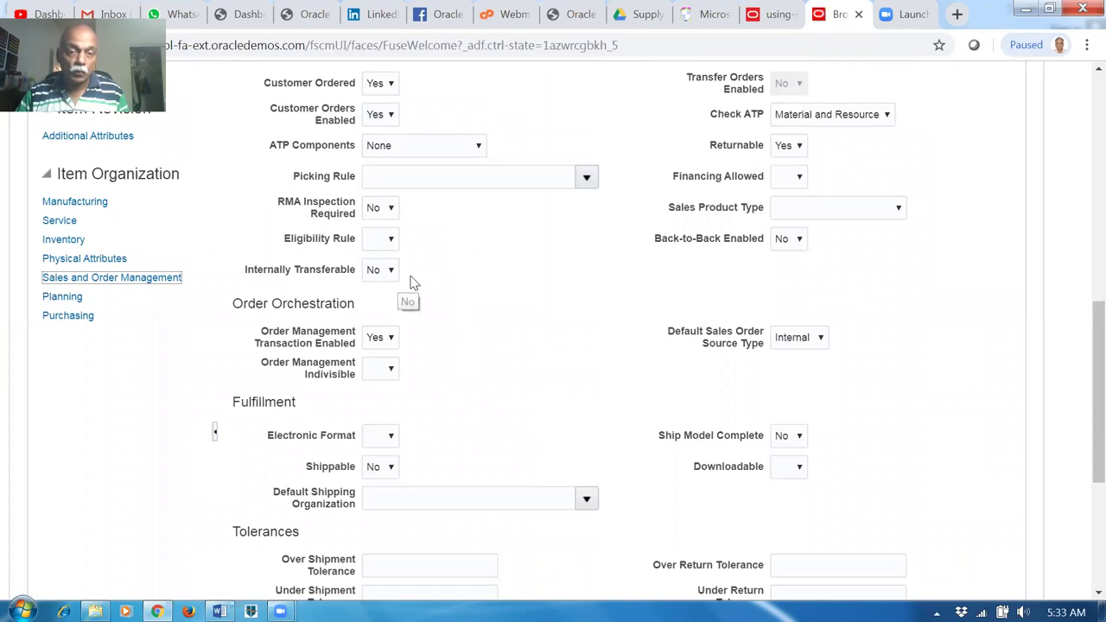
Review the warranty item's order management, order orchestration, fulfillment, tolerance, invoicing and web store attributes.
{"action": "scroll", "coordinate": [449, 419], "scroll_direction": "up", "scroll_amount": 1}
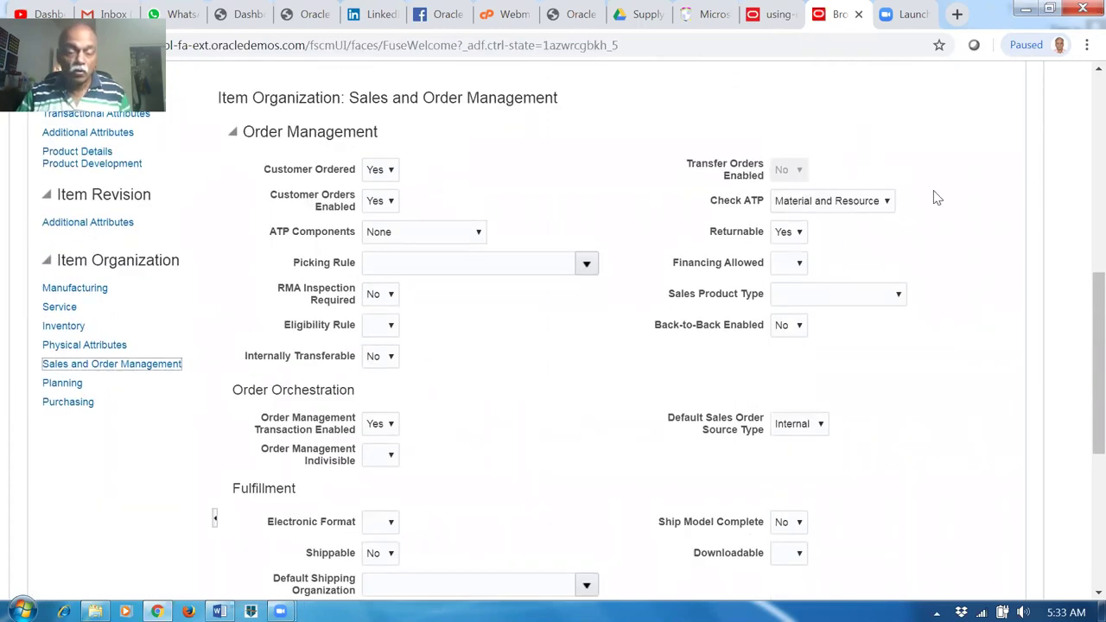
{"action": "scroll", "coordinate": [968, 273], "scroll_direction": "up", "scroll_amount": 5}
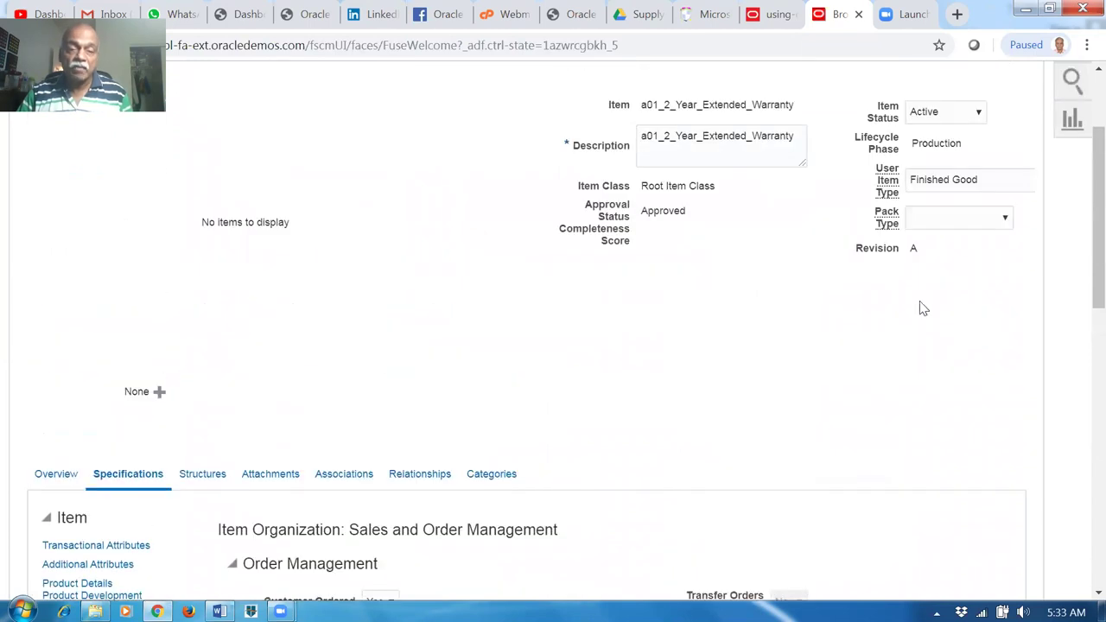
{"action": "scroll", "coordinate": [720, 338], "scroll_direction": "down", "scroll_amount": 10}
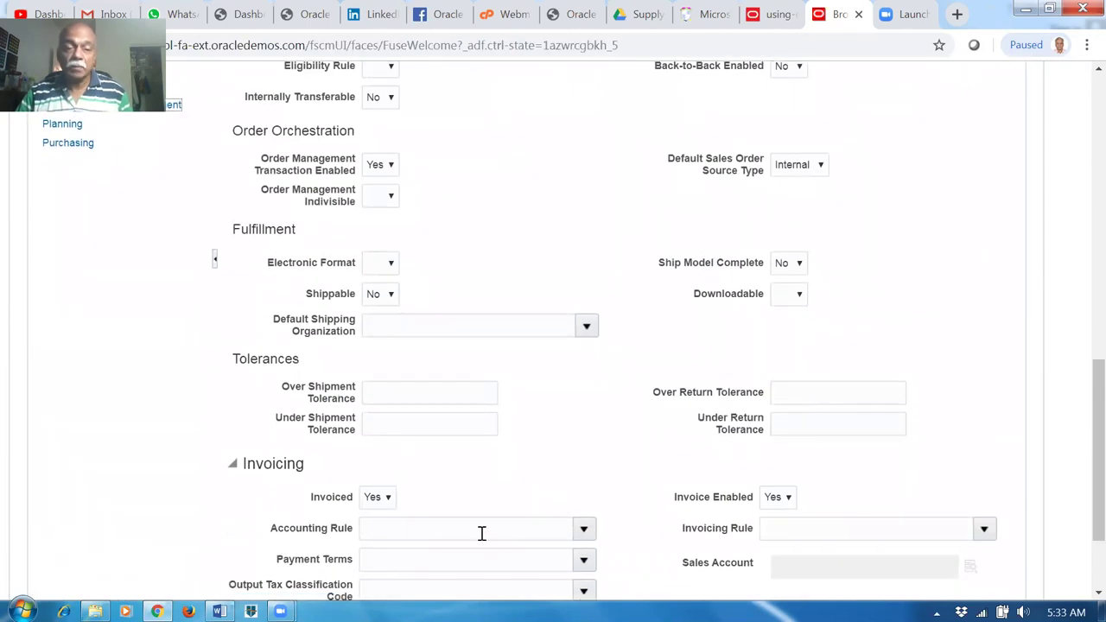
{"action": "scroll", "coordinate": [481, 533], "scroll_direction": "down", "scroll_amount": 2}
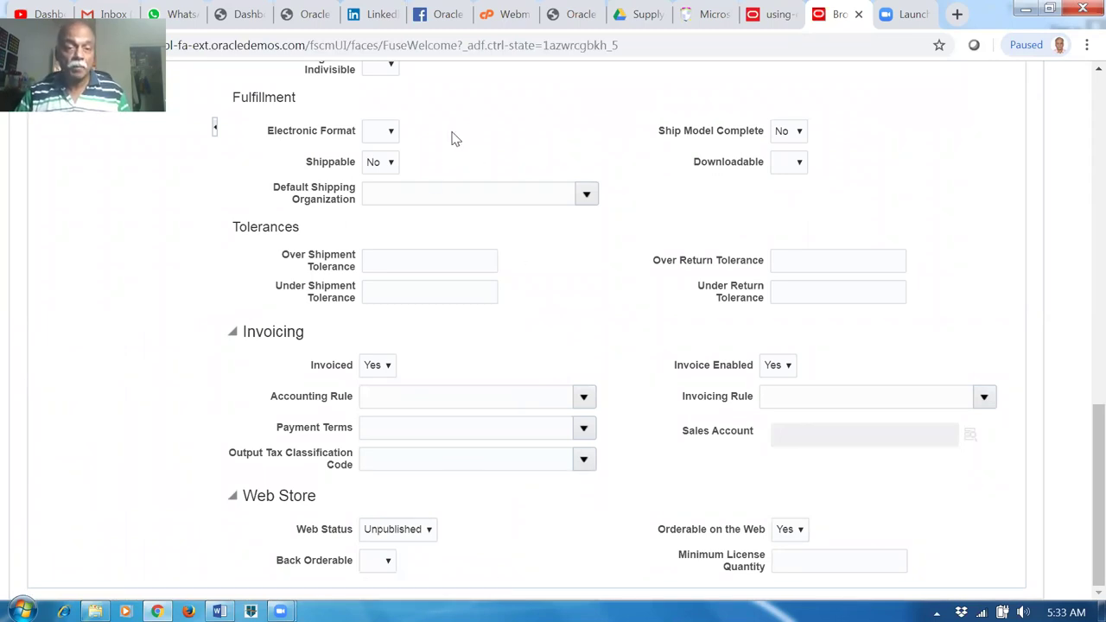
{"action": "scroll", "coordinate": [455, 139], "scroll_direction": "up", "scroll_amount": 4}
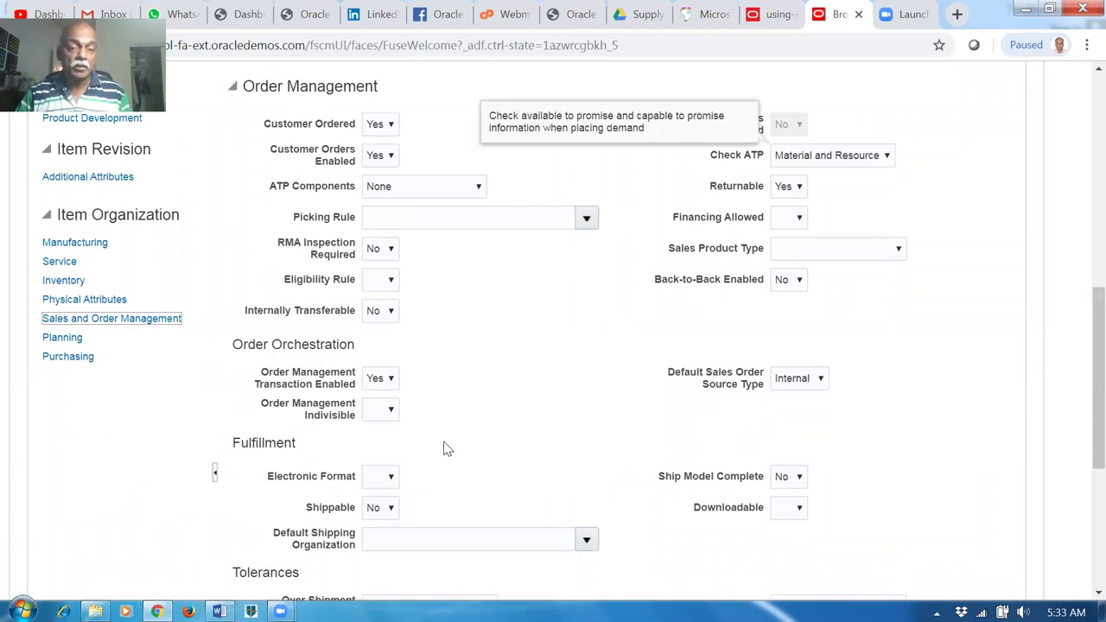
{"action": "scroll", "coordinate": [458, 437], "scroll_direction": "up", "scroll_amount": 2}
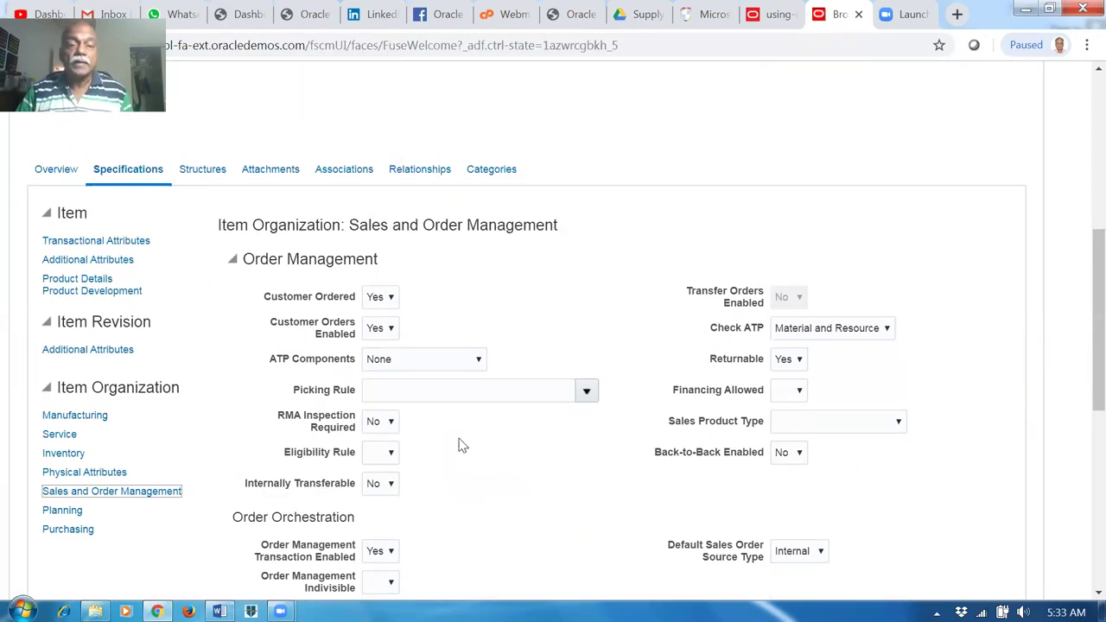
View the organizations associated with the warranty item and close the item without saving.
{"action": "left_click", "coordinate": [335, 170]}
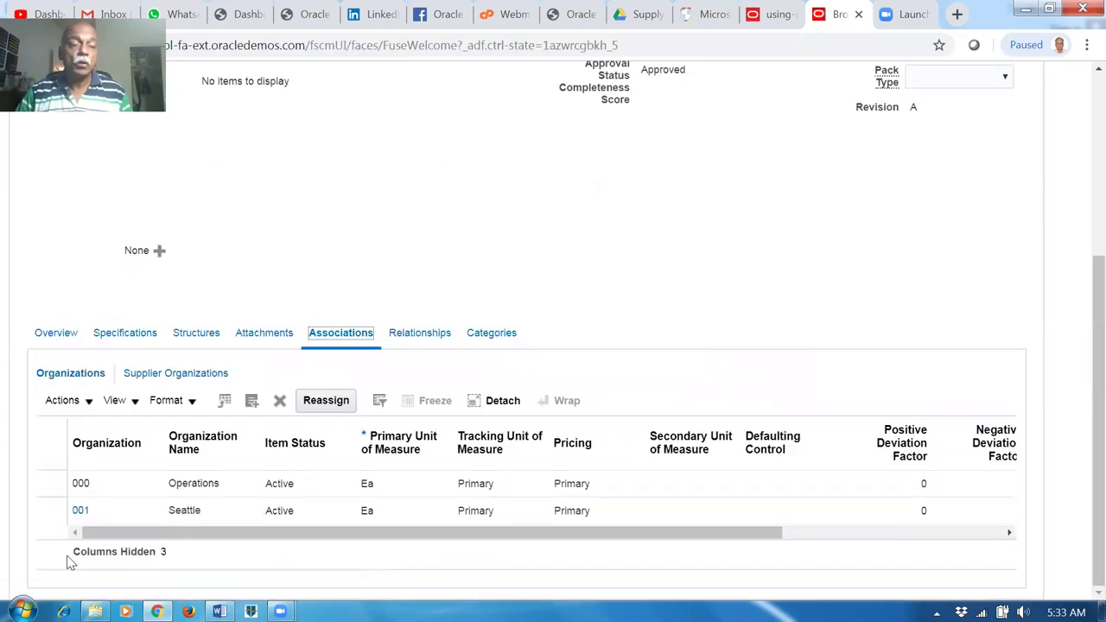
{"action": "scroll", "coordinate": [1079, 216], "scroll_direction": "up", "scroll_amount": 3}
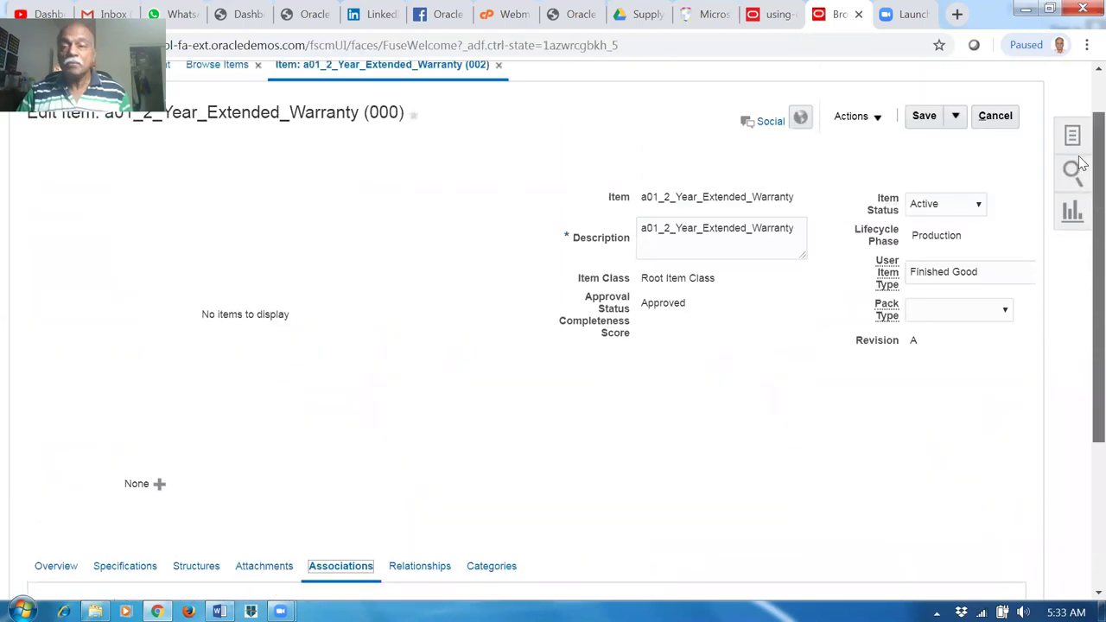
{"action": "left_click", "coordinate": [1007, 119]}
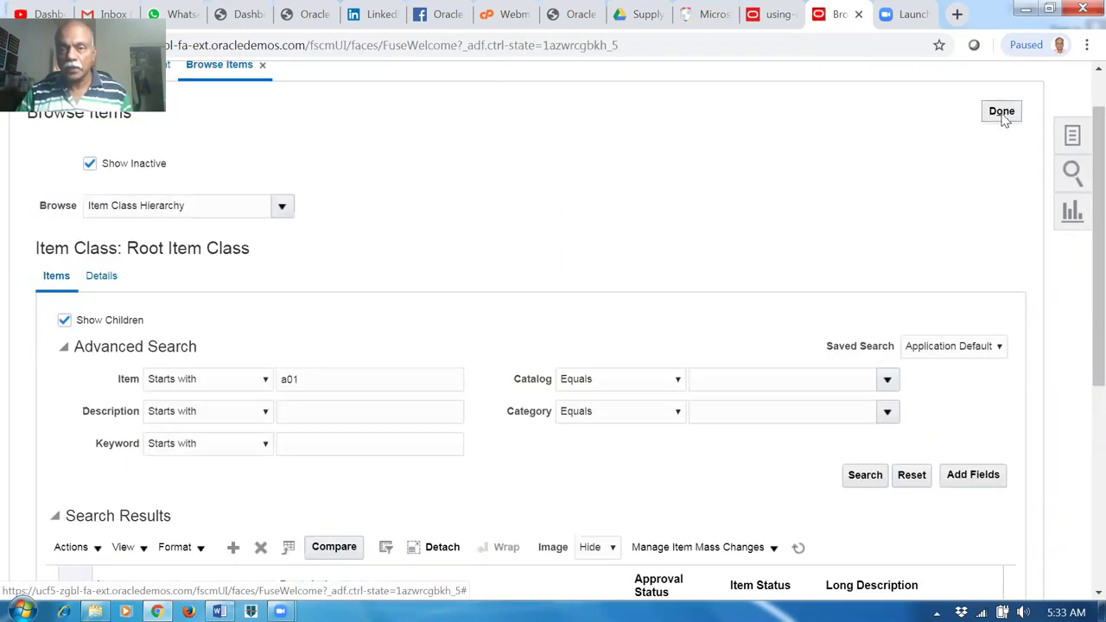
Return to the home page, open the Order Management work area and start a new order.
{"action": "left_click", "coordinate": [779, 19]}
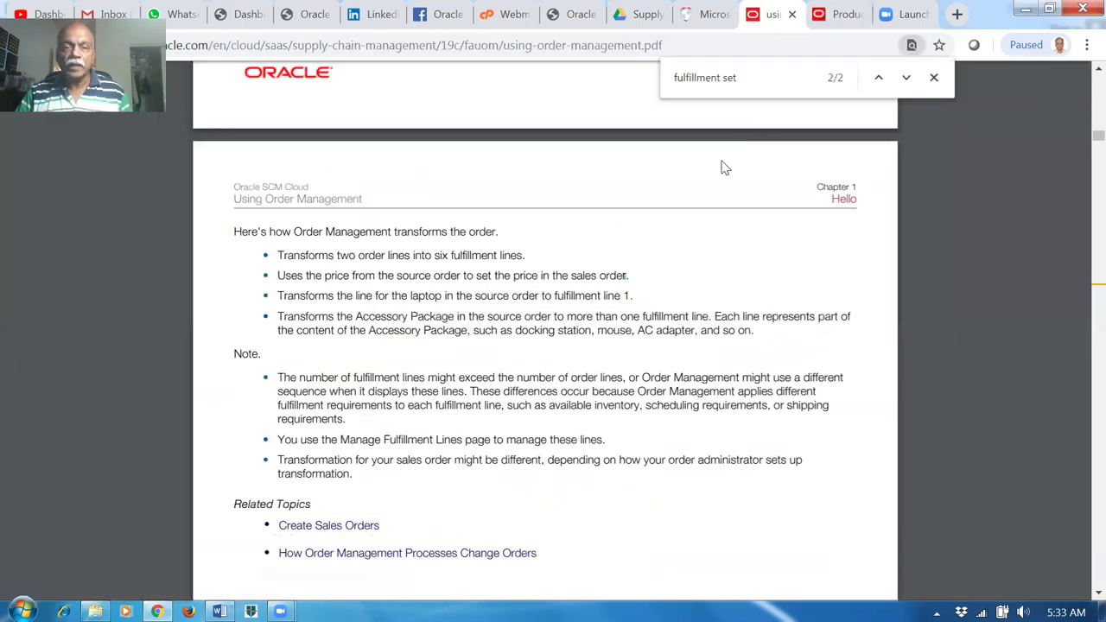
{"action": "left_click", "coordinate": [837, 15]}
{"action": "scroll", "coordinate": [990, 137], "scroll_direction": "up", "scroll_amount": 1}
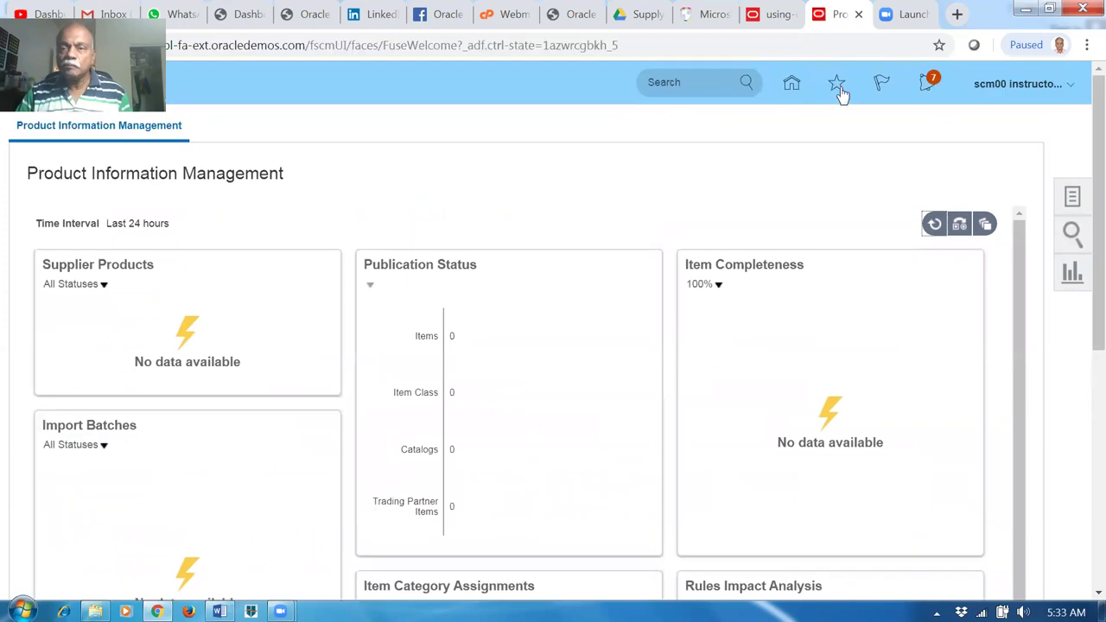
{"action": "left_click", "coordinate": [790, 82]}
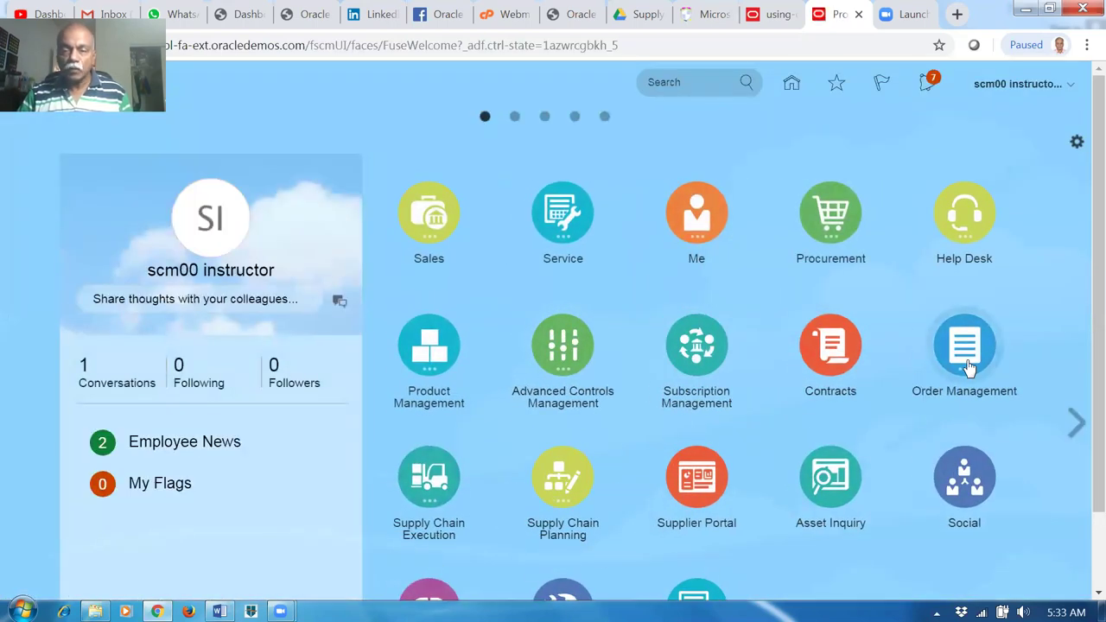
{"action": "left_click", "coordinate": [944, 367]}
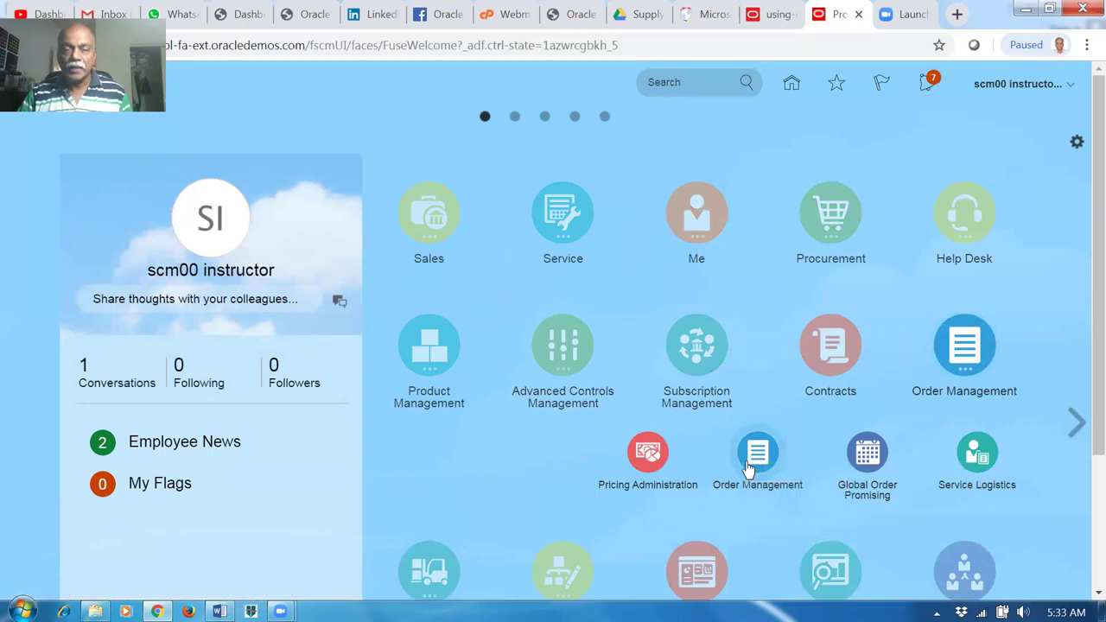
{"action": "left_click", "coordinate": [752, 468]}
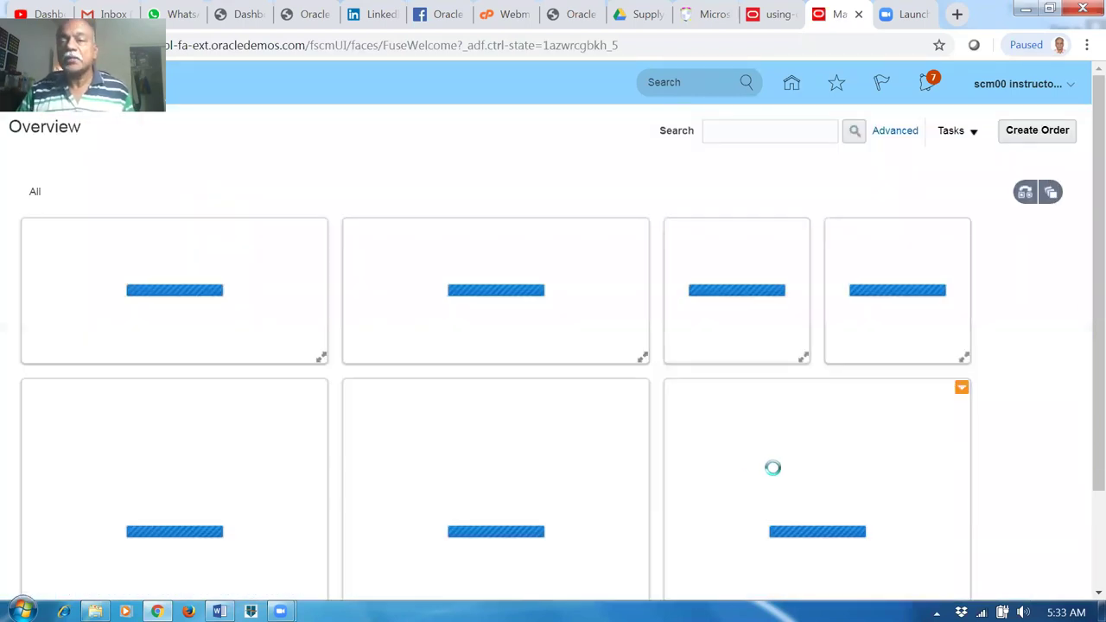
{"action": "left_click", "coordinate": [1037, 131]}
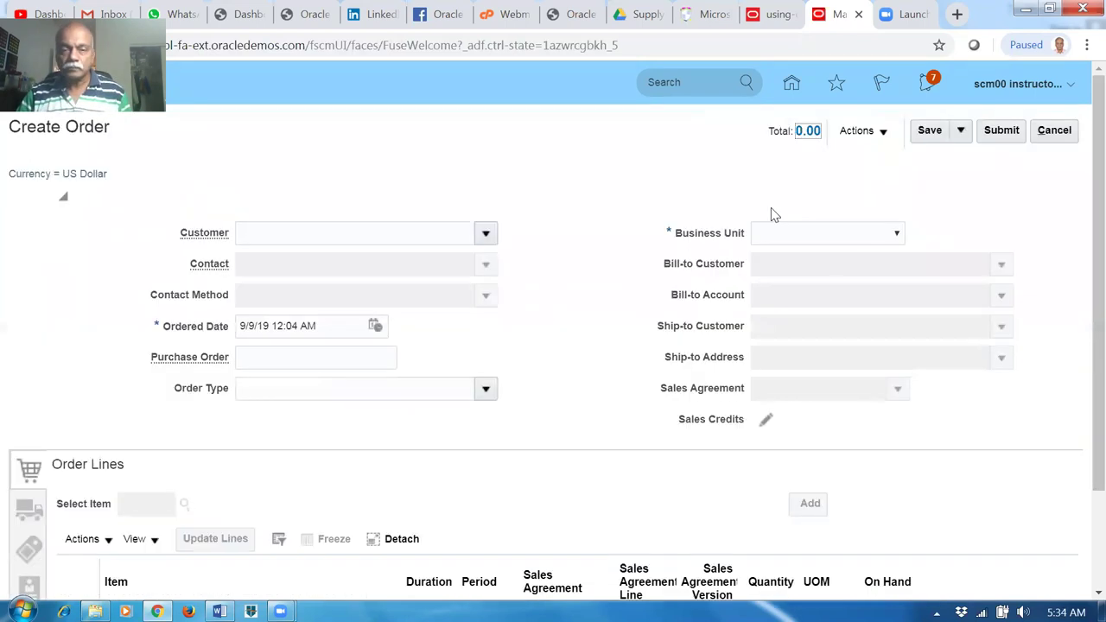
Set the order's business unit to US1 Business Unit and the customer to Computer Service and Rentals.
{"action": "left_click", "coordinate": [824, 236]}
{"action": "scroll", "coordinate": [877, 458], "scroll_direction": "down", "scroll_amount": 3}
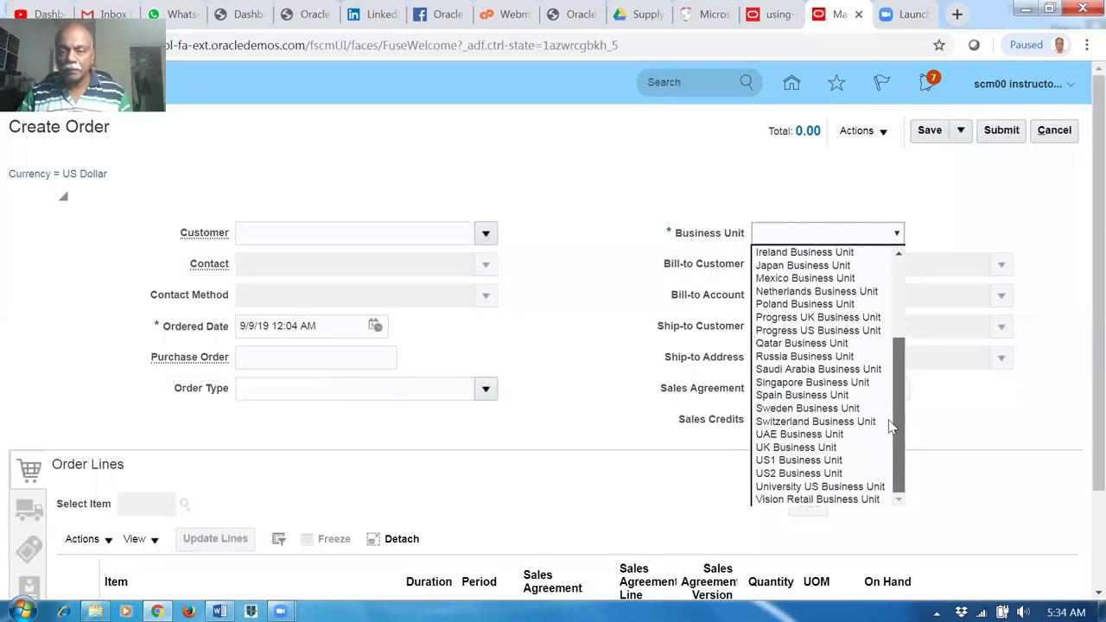
{"action": "left_click", "coordinate": [873, 462]}
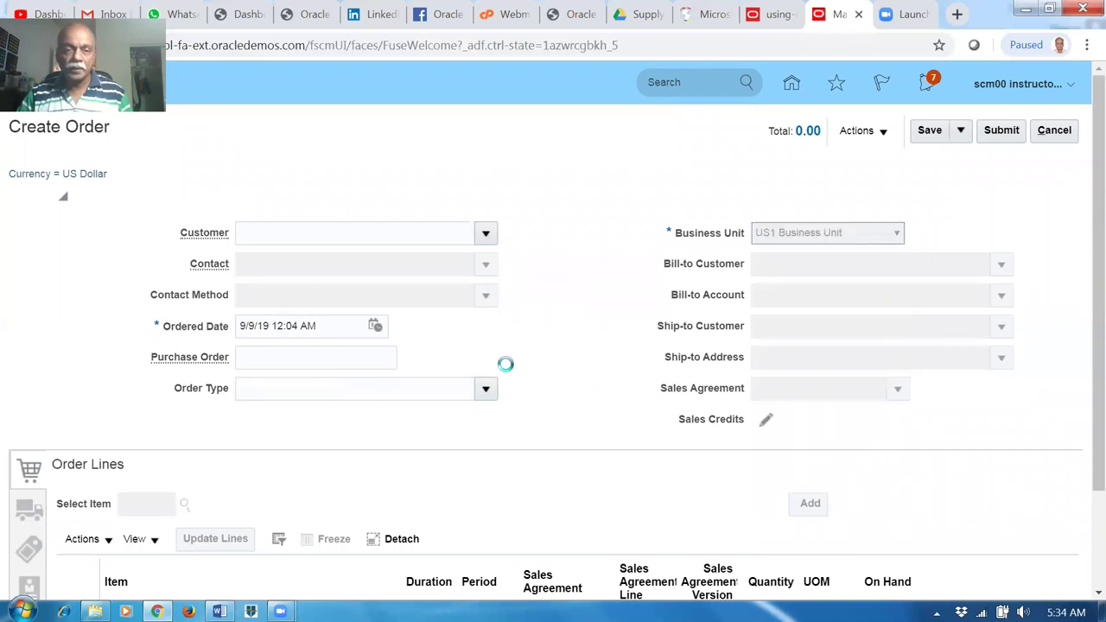
{"action": "left_click", "coordinate": [305, 231]}
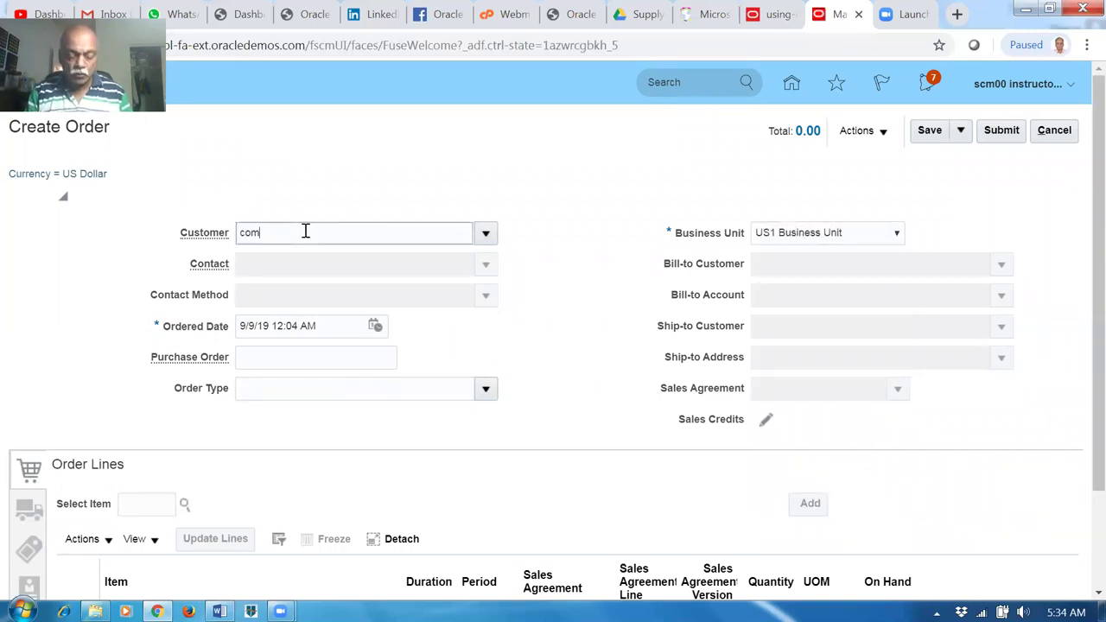
{"action": "type", "text": "comp"}
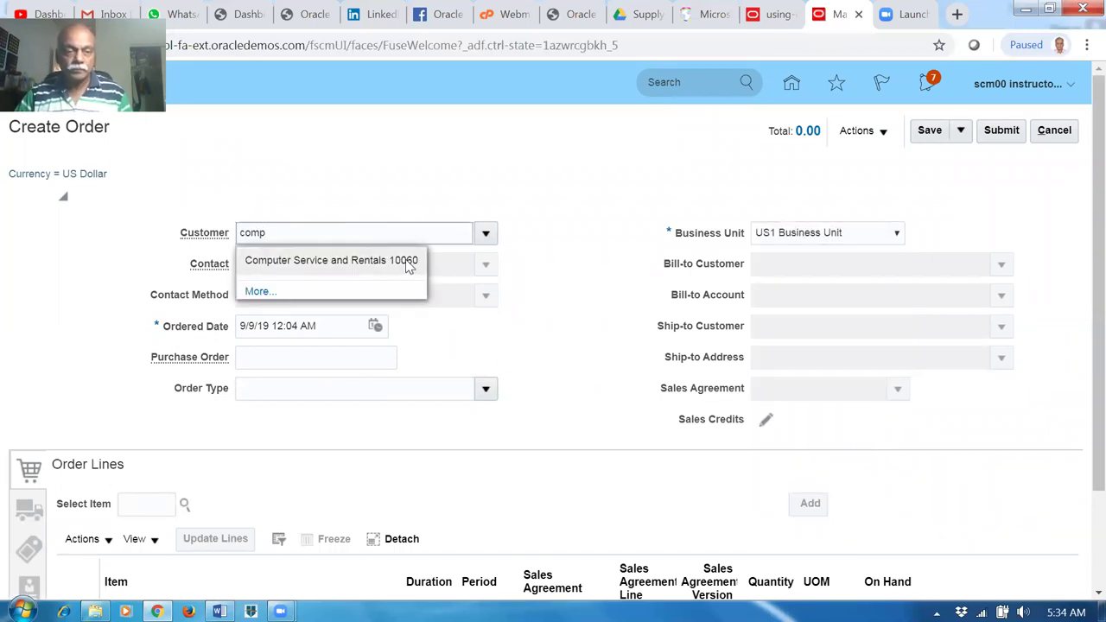
{"action": "left_click", "coordinate": [407, 257]}
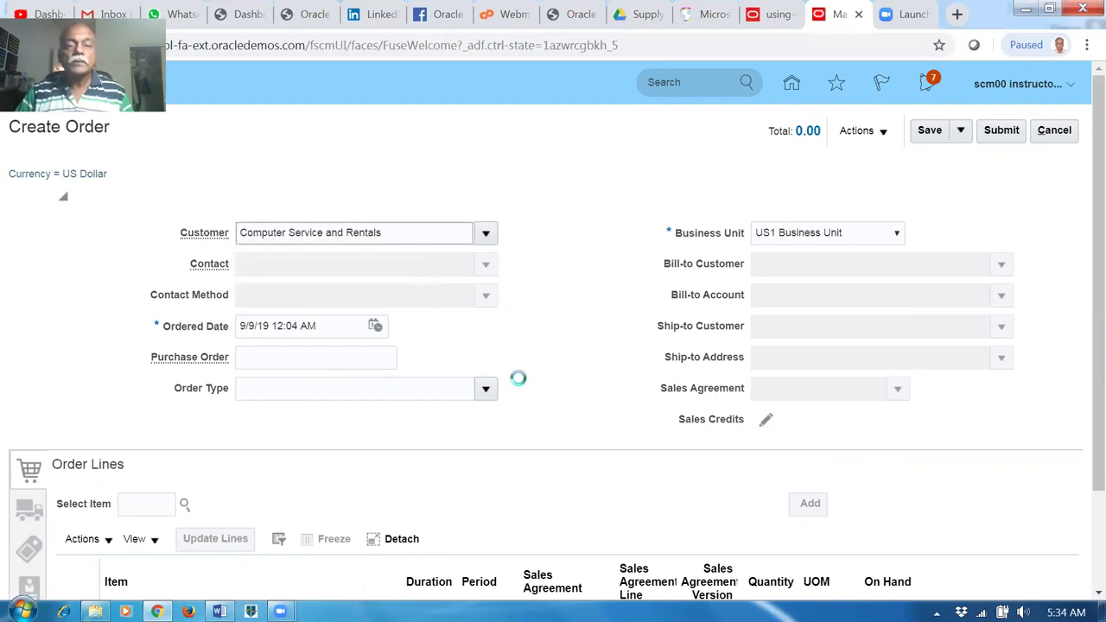
Search for a01 items and add an order line for a01_Deesktop_Monitor with quantity 3.
{"action": "scroll", "coordinate": [529, 411], "scroll_direction": "down", "scroll_amount": 2}
{"action": "left_click", "coordinate": [142, 372]}
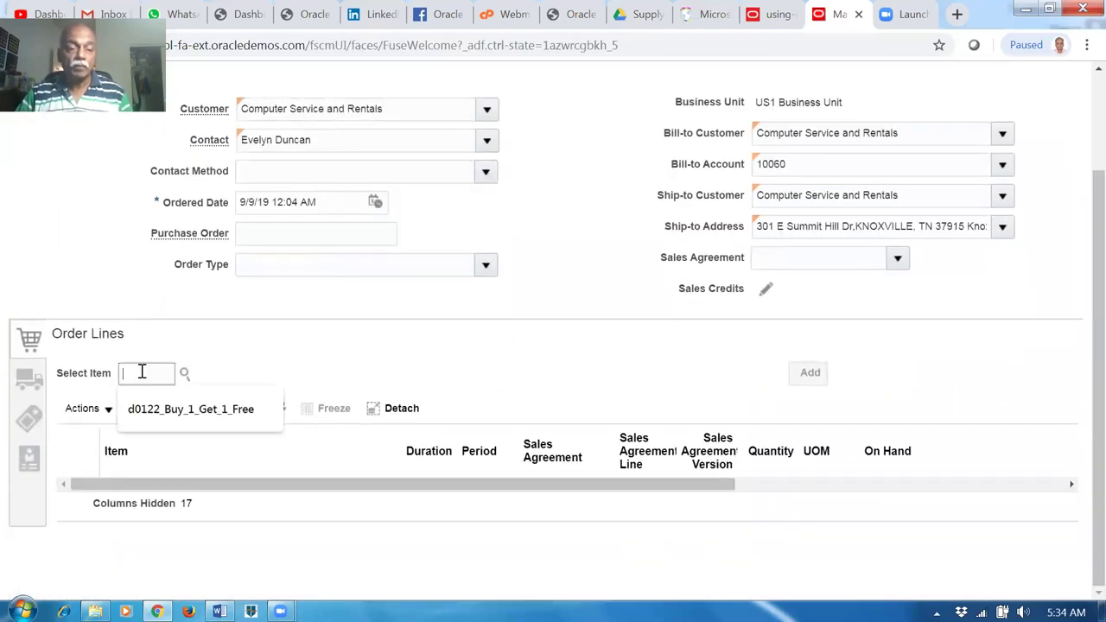
{"action": "type", "text": "a01"}
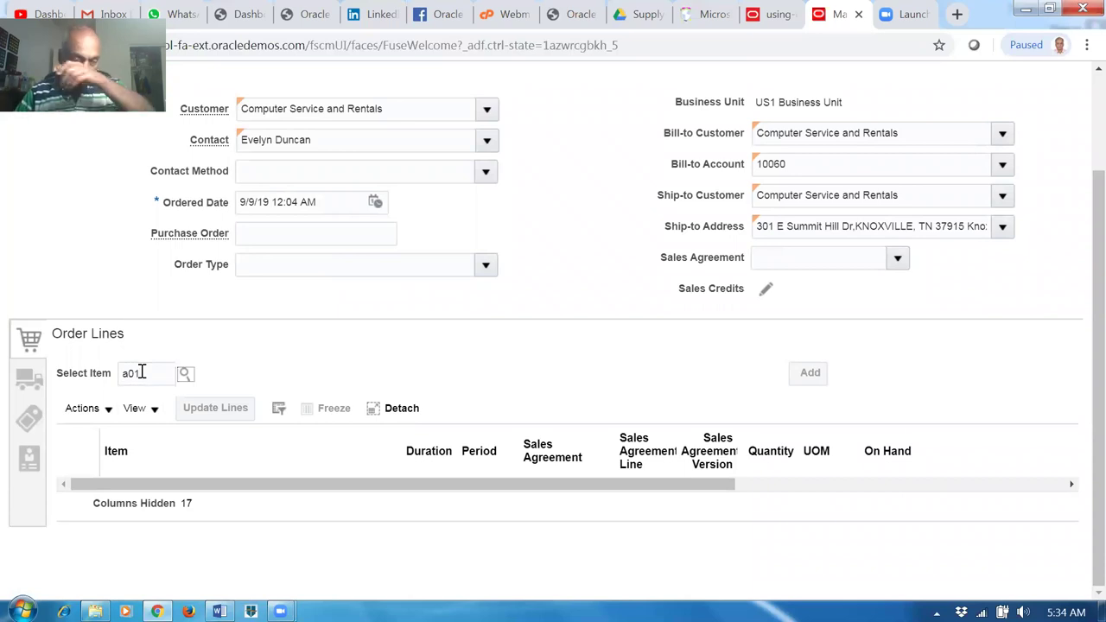
{"action": "key", "text": "Tab"}
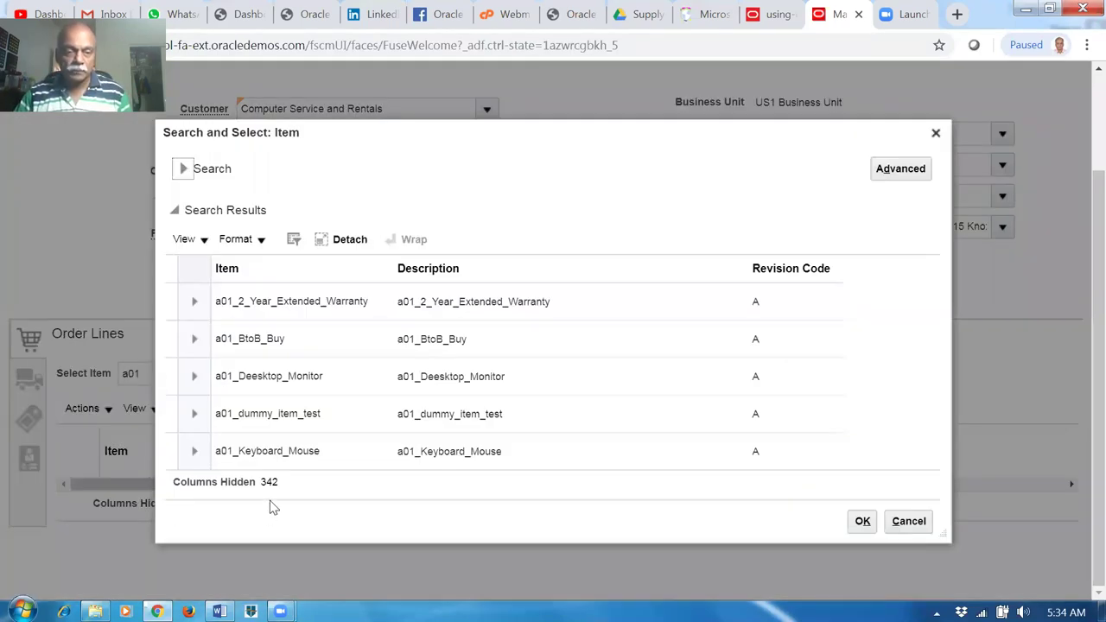
{"action": "left_click", "coordinate": [305, 378]}
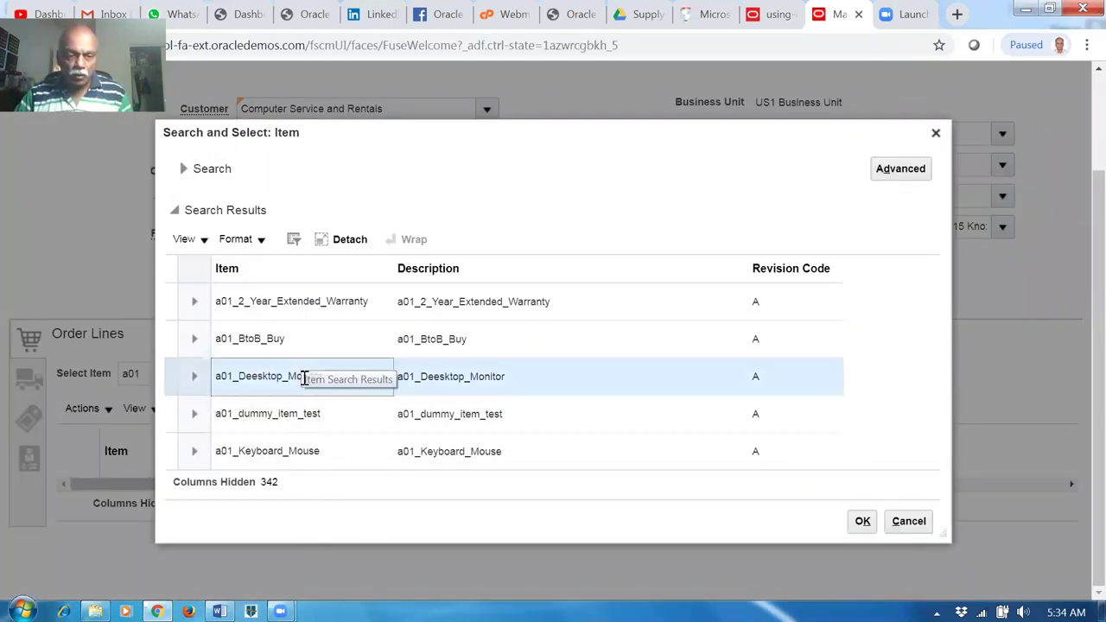
{"action": "left_click", "coordinate": [862, 521]}
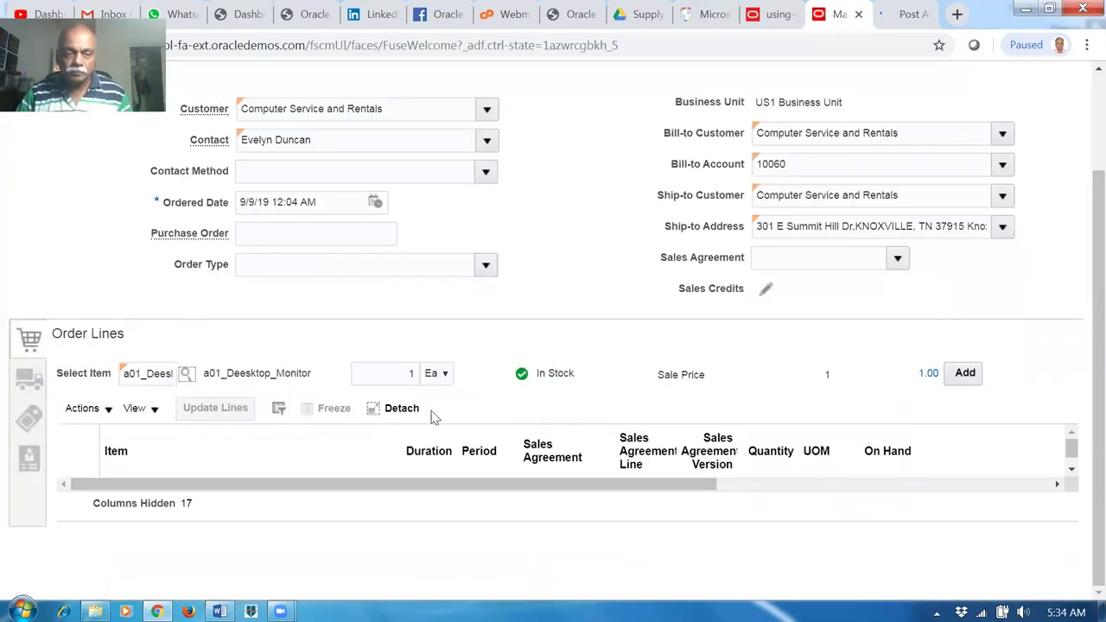
{"action": "left_click", "coordinate": [403, 378]}
{"action": "type", "text": "3"}
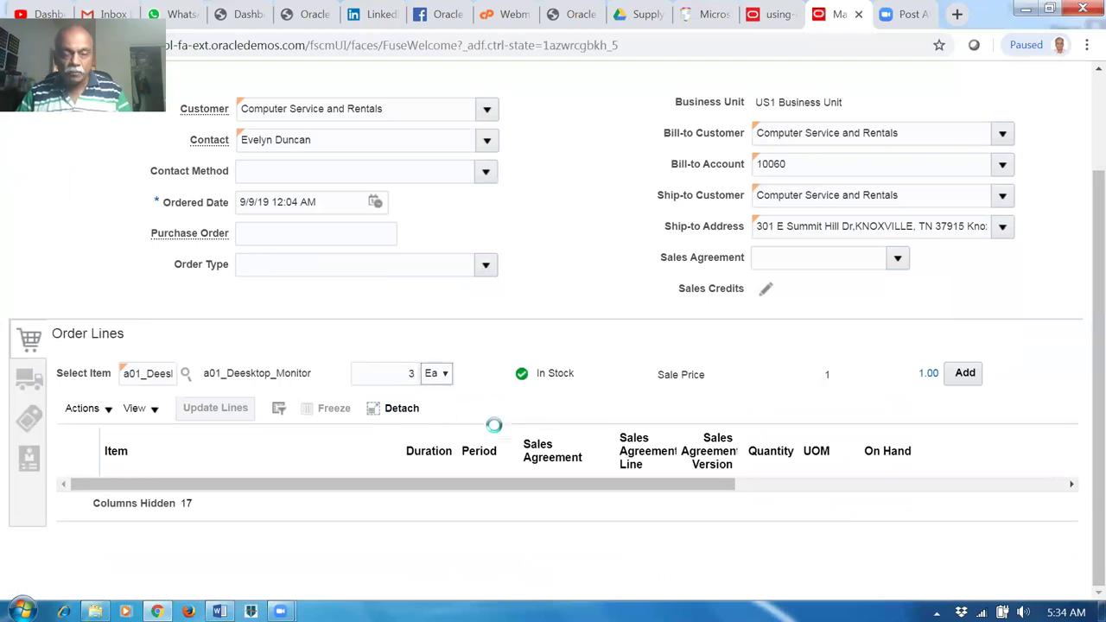
{"action": "left_click", "coordinate": [965, 373]}
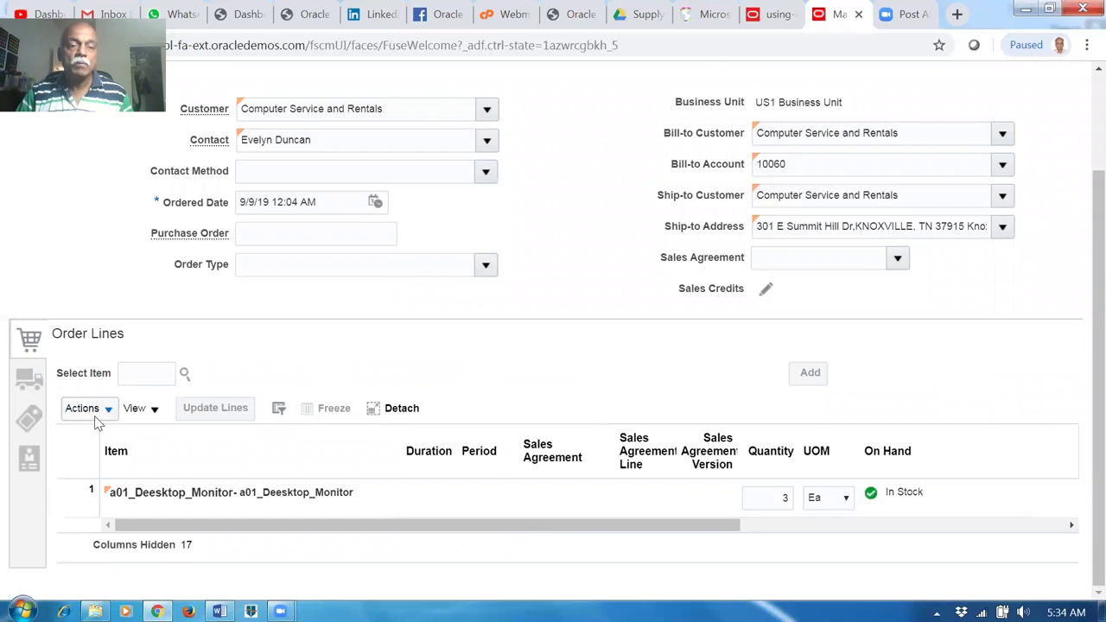
Add a second order line for a01_Keyboard_Mouse with quantity 3.
{"action": "left_click", "coordinate": [129, 374]}
{"action": "type", "text": "a01"}
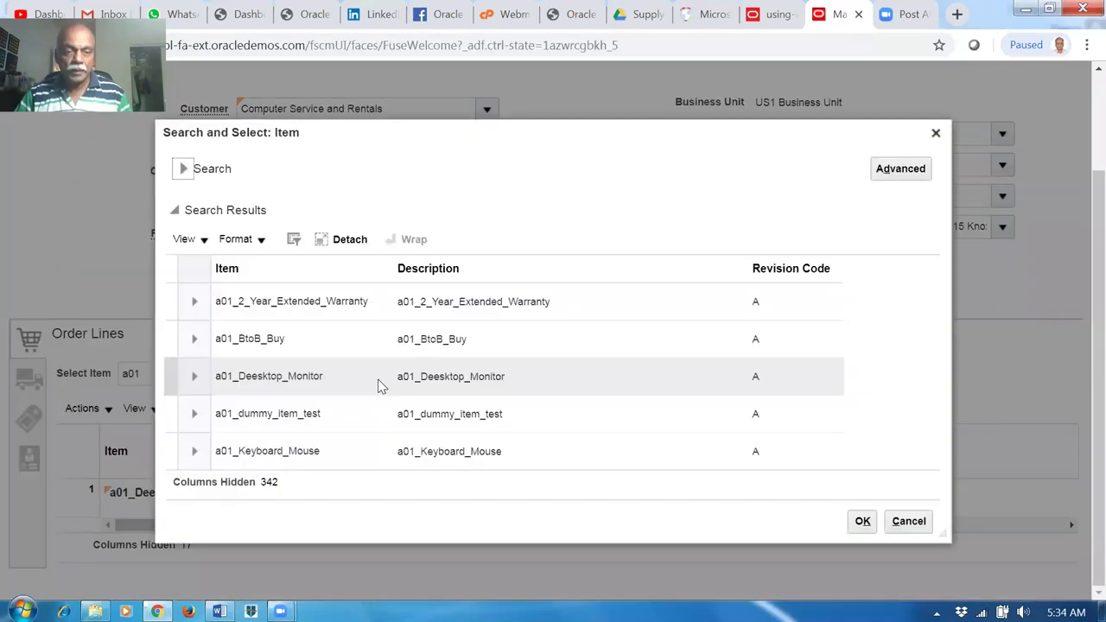
{"action": "left_click", "coordinate": [346, 451]}
{"action": "left_click", "coordinate": [859, 522]}
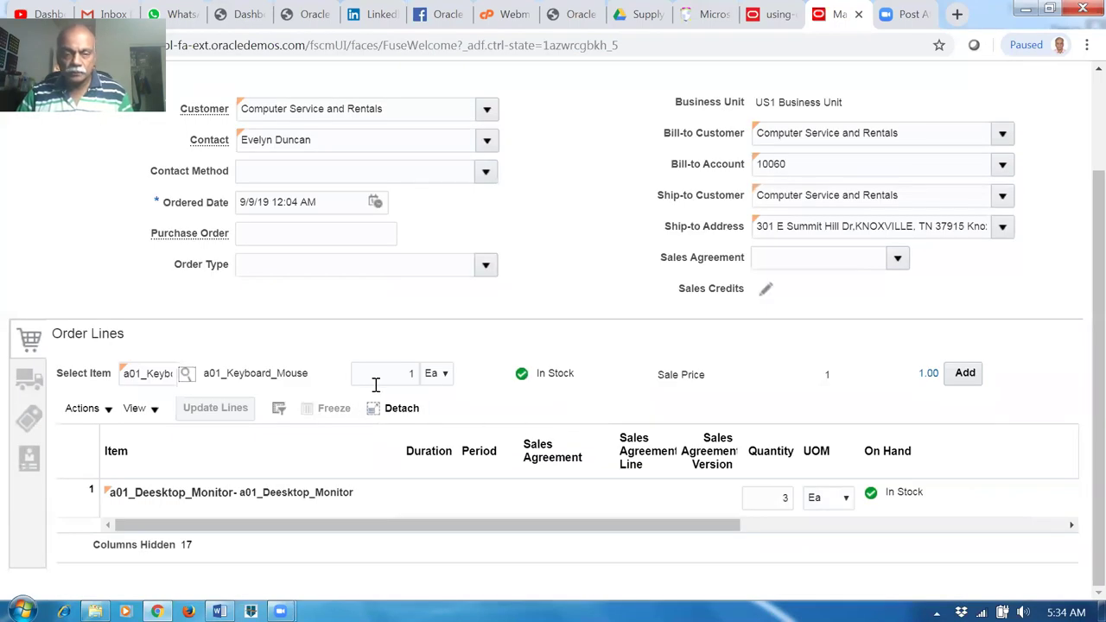
{"action": "left_click_drag", "start_coordinate": [376, 380], "coordinate": [421, 398]}
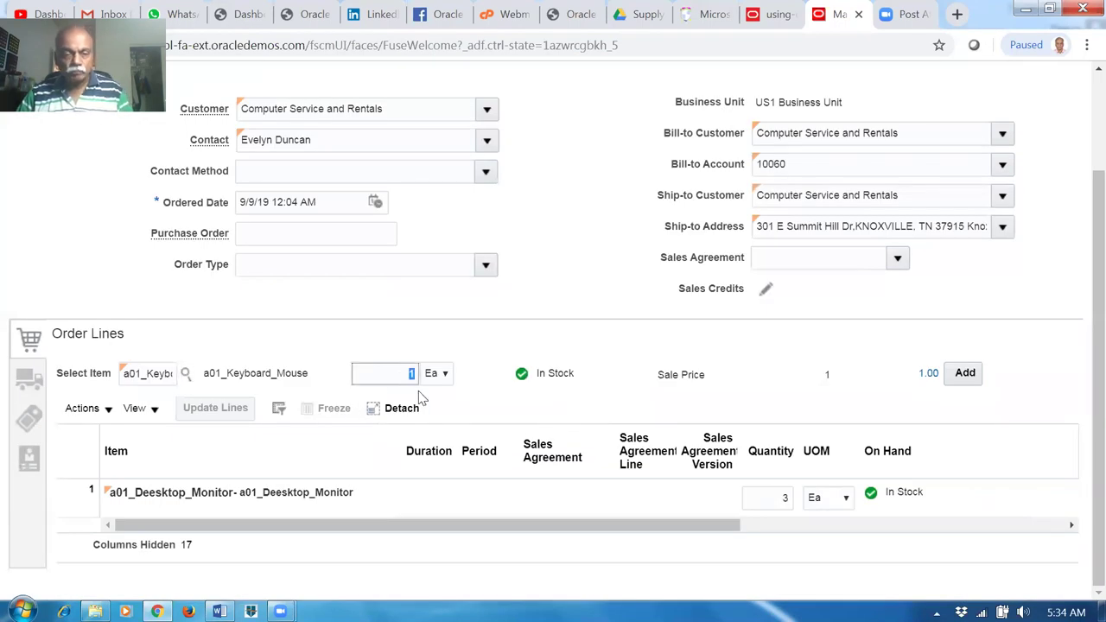
{"action": "type", "text": "3"}
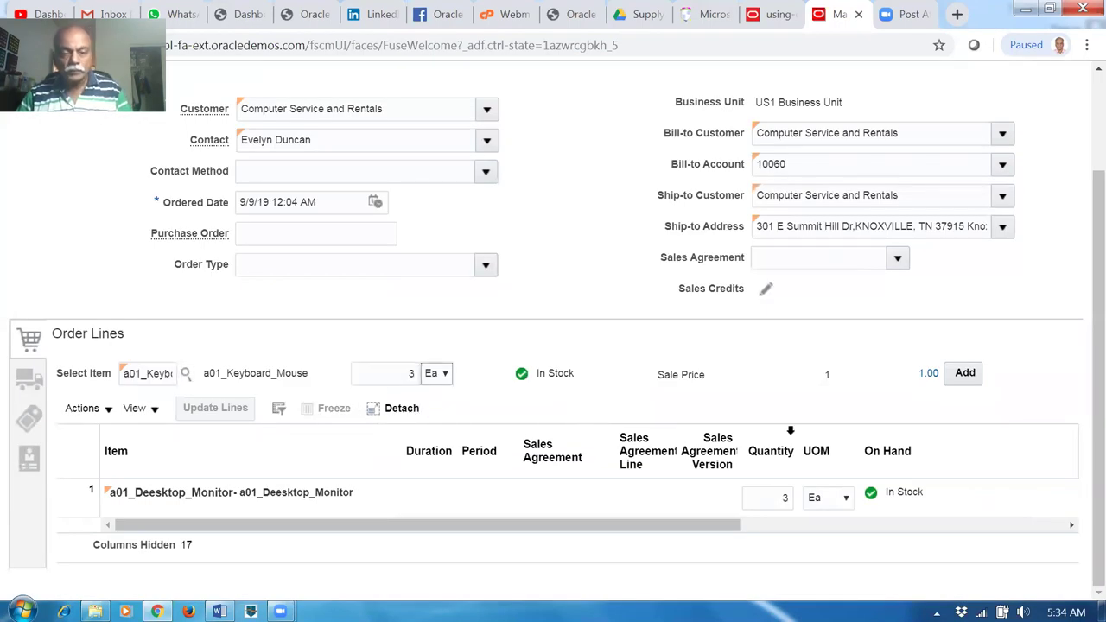
{"action": "left_click", "coordinate": [974, 381]}
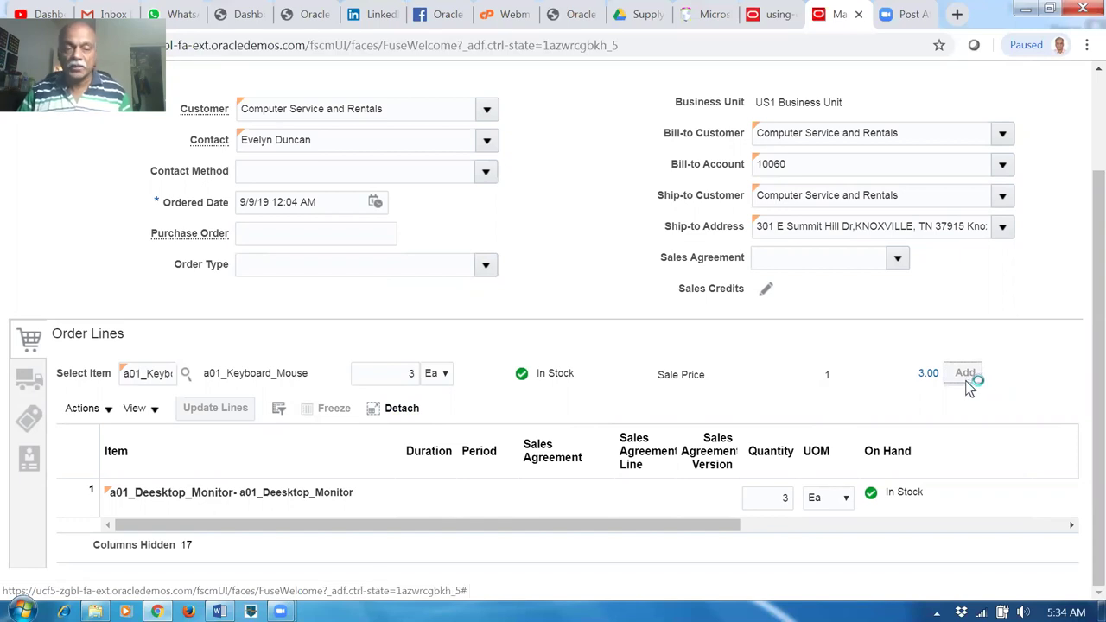
Search for a01 items and add a third order line for a01_2_Year_Extended_Warranty with quantity 1.
{"action": "left_click", "coordinate": [147, 373]}
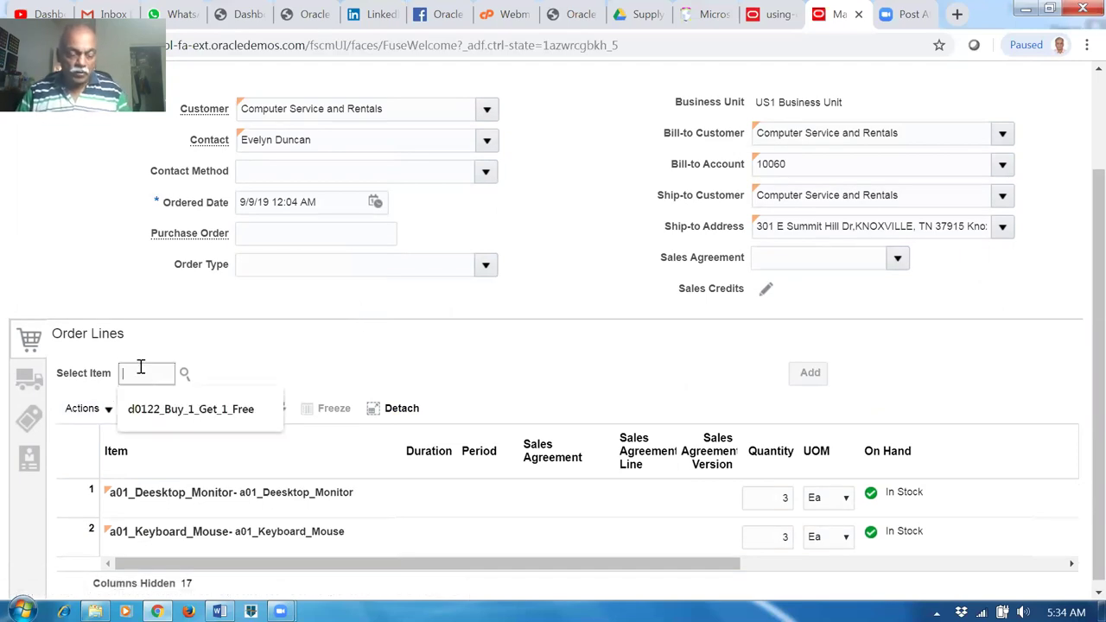
{"action": "type", "text": "a01"}
{"action": "key", "text": "Tab"}
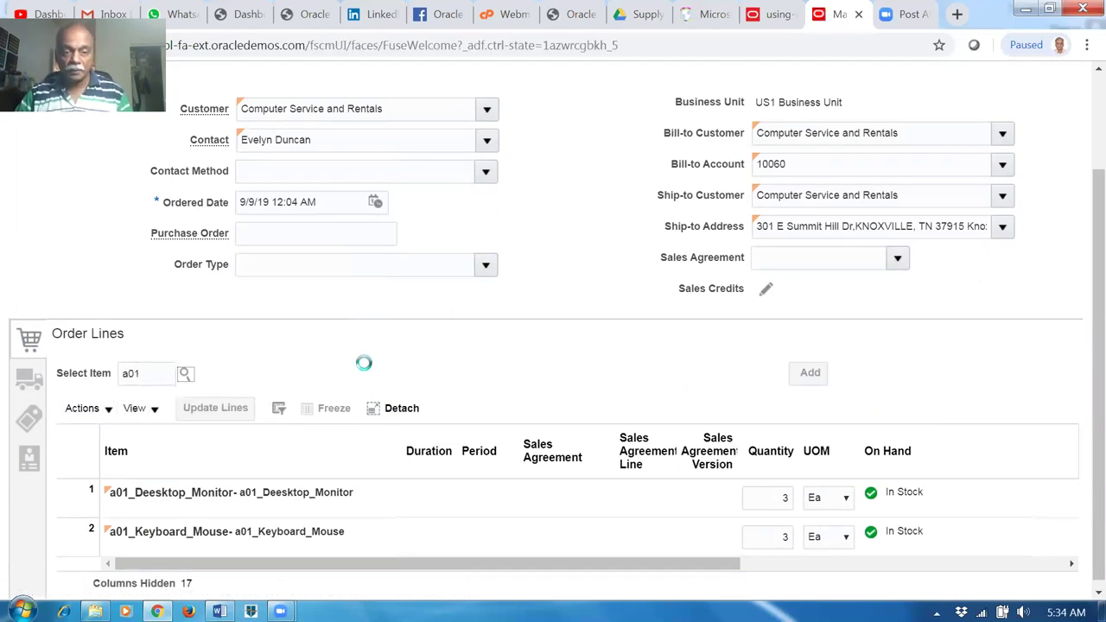
{"action": "left_click", "coordinate": [327, 299]}
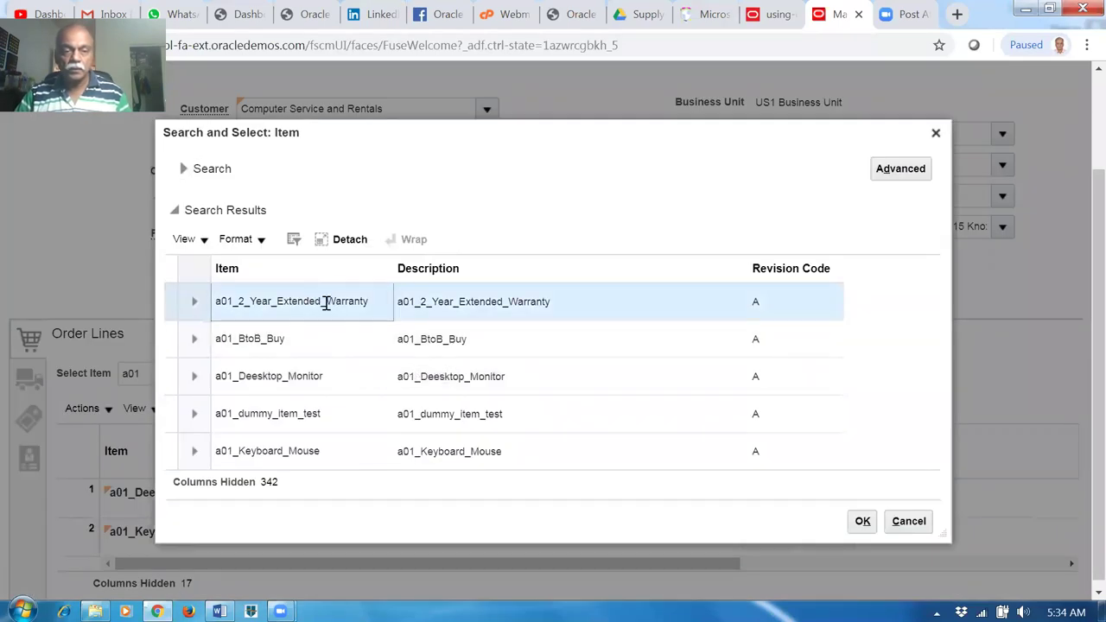
{"action": "left_click", "coordinate": [862, 521]}
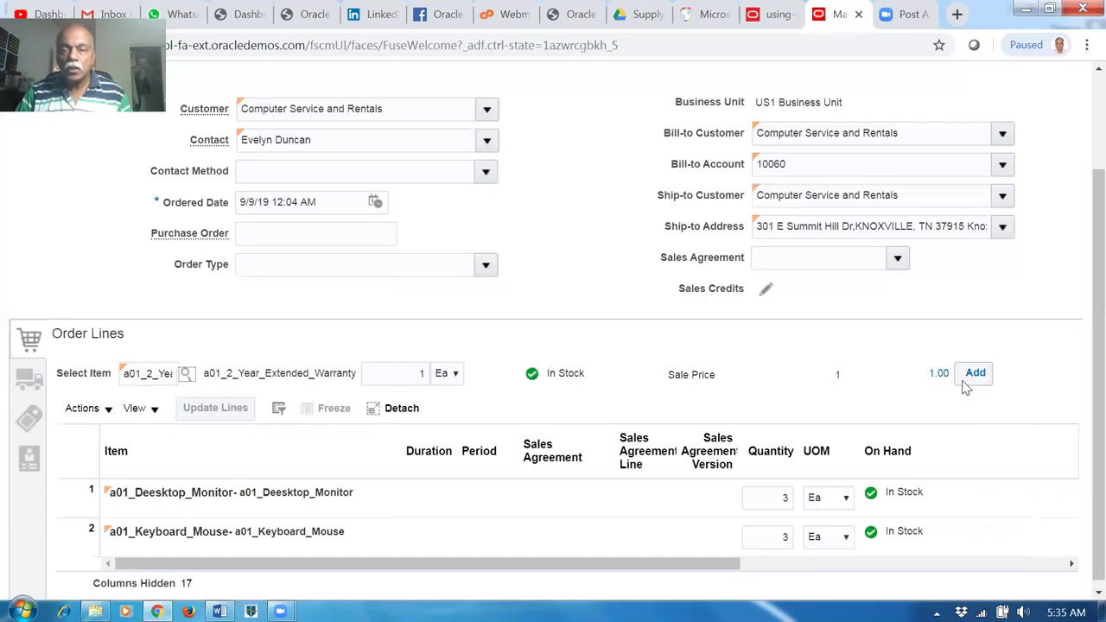
{"action": "left_click", "coordinate": [976, 375]}
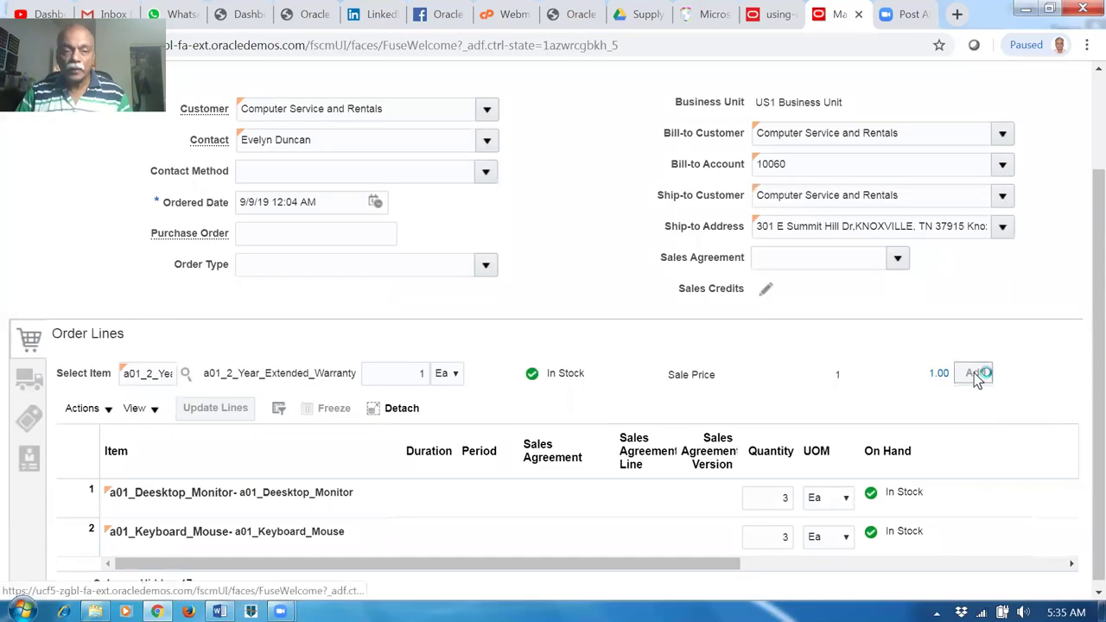
Set the warehouse in the order's supply shipment details to 001 - Seattle and save the order.
{"action": "left_click", "coordinate": [24, 381]}
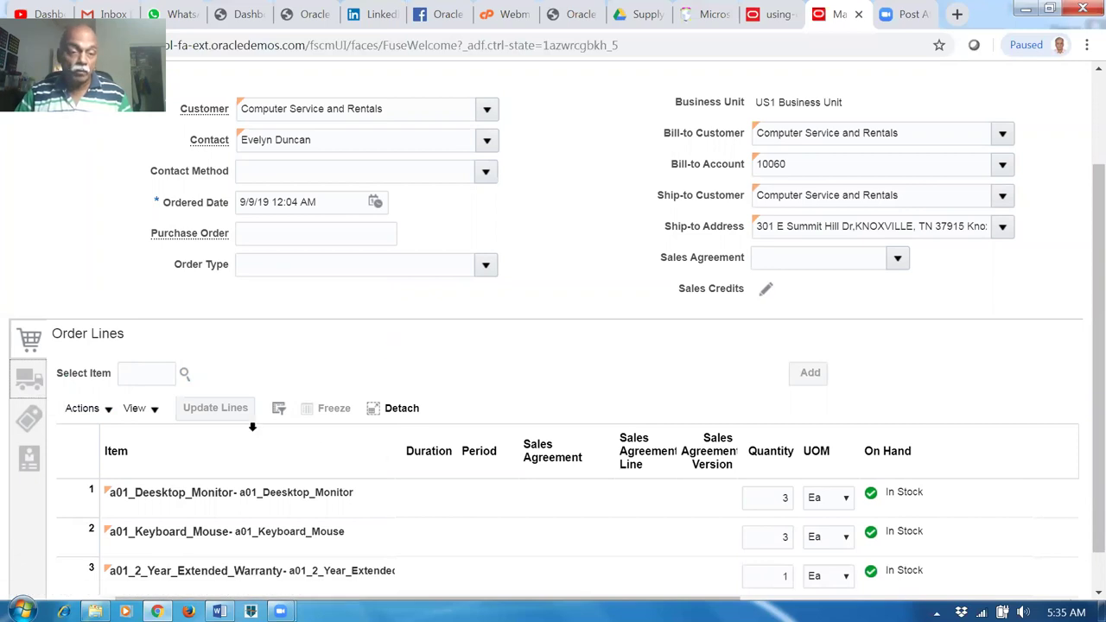
{"action": "left_click", "coordinate": [201, 385]}
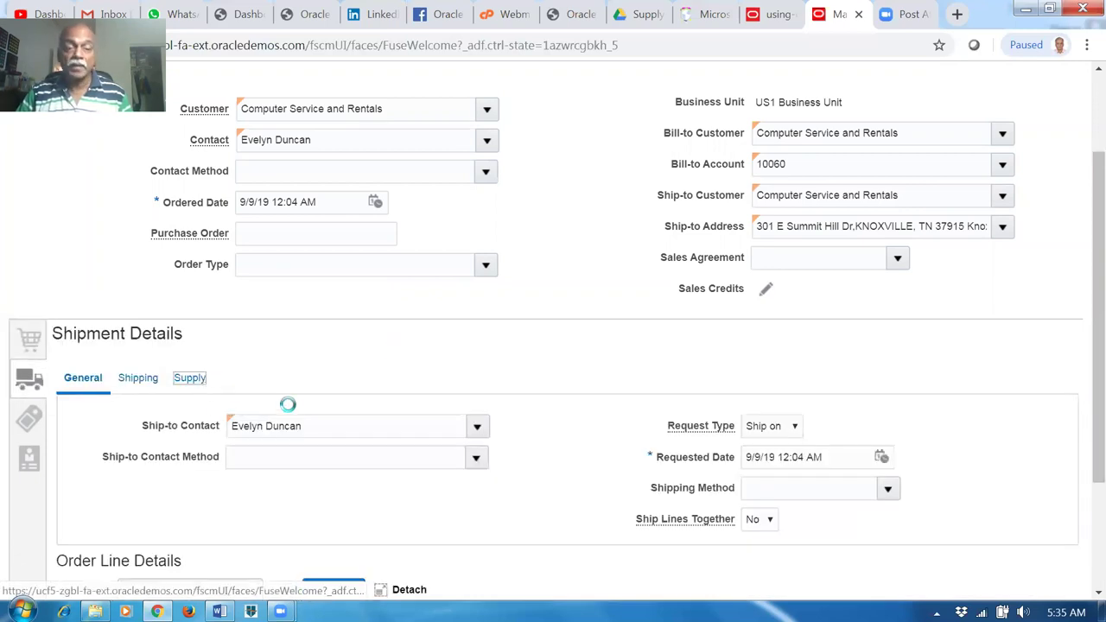
{"action": "left_click", "coordinate": [319, 427]}
{"action": "type", "text": "001"}
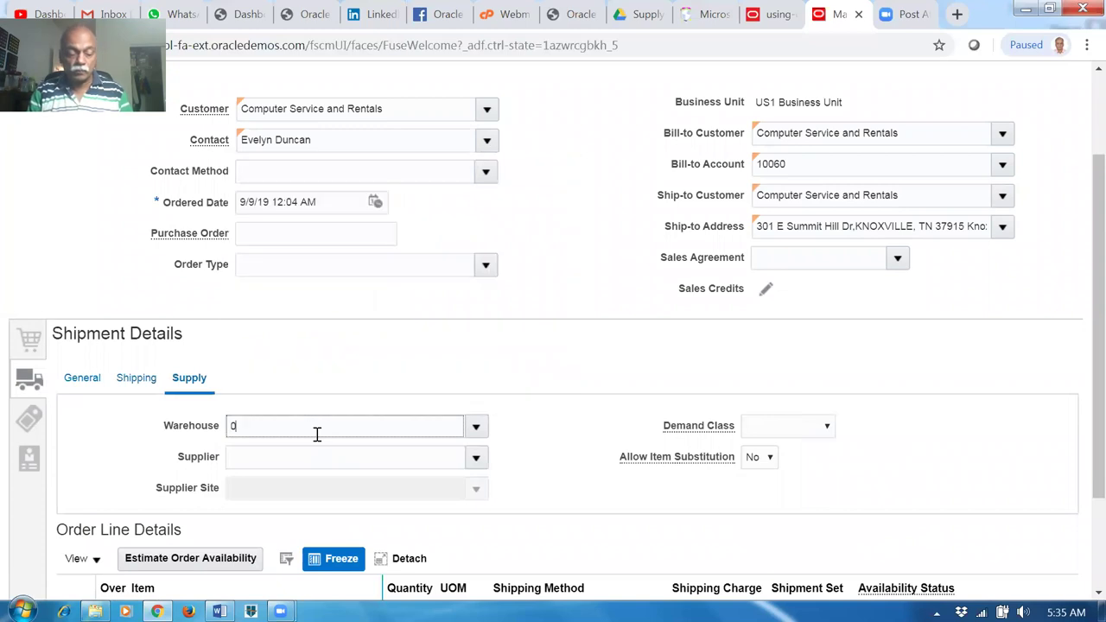
{"action": "key", "text": "Tab"}
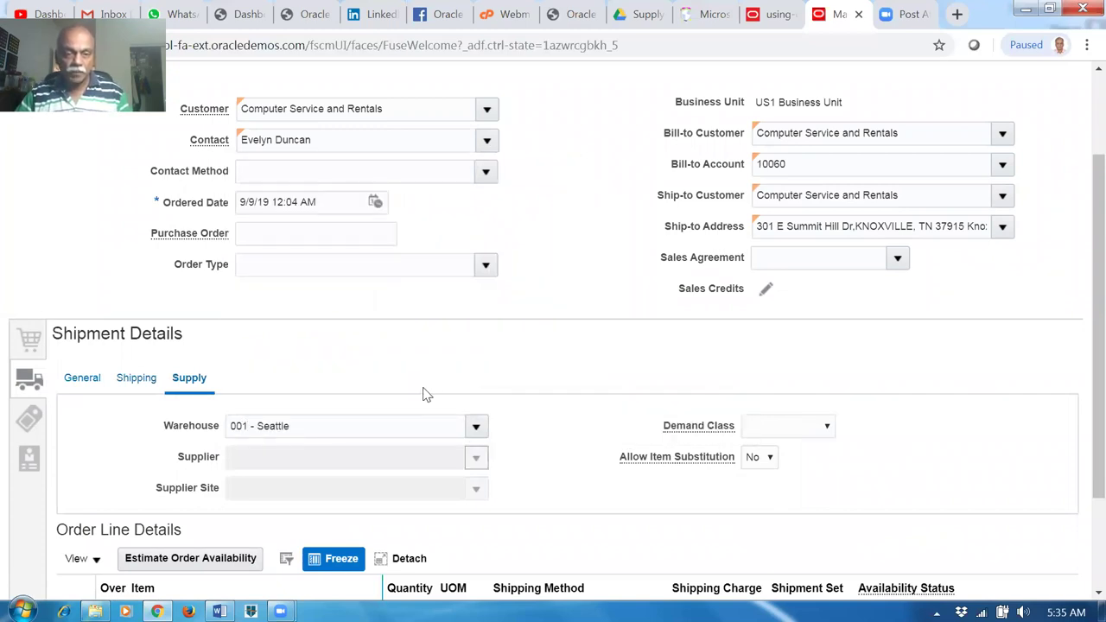
{"action": "scroll", "coordinate": [1076, 251], "scroll_direction": "up", "scroll_amount": 3}
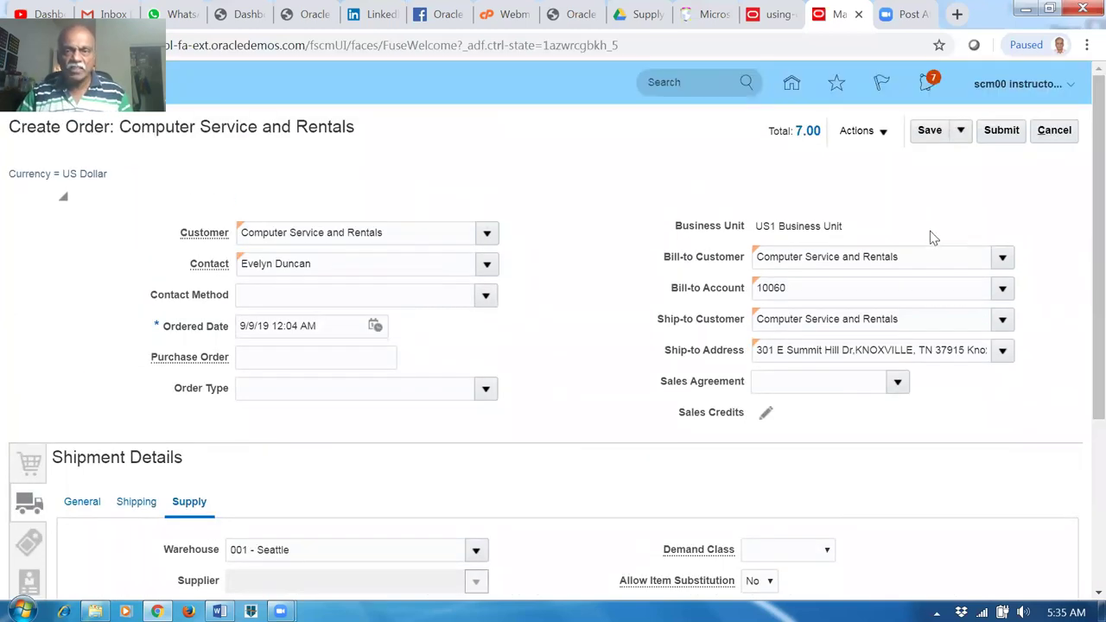
{"action": "left_click", "coordinate": [927, 131]}
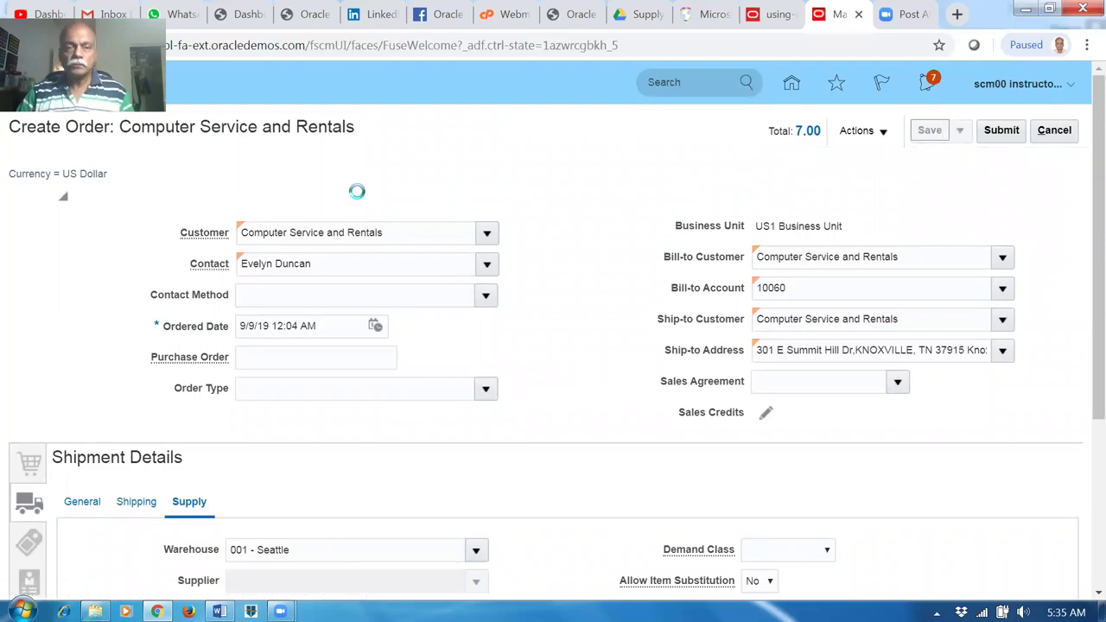
Examine which columns are hidden and visible in the Order Line Details table.
{"action": "scroll", "coordinate": [366, 202], "scroll_direction": "down", "scroll_amount": 3}
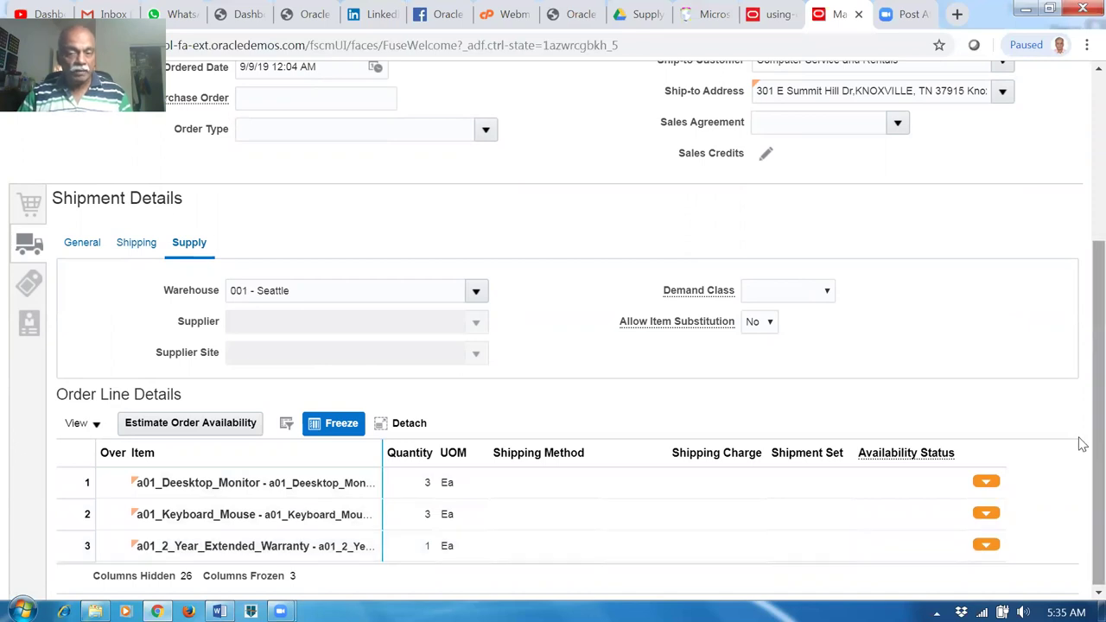
{"action": "left_click_drag", "start_coordinate": [1082, 447], "coordinate": [1080, 481]}
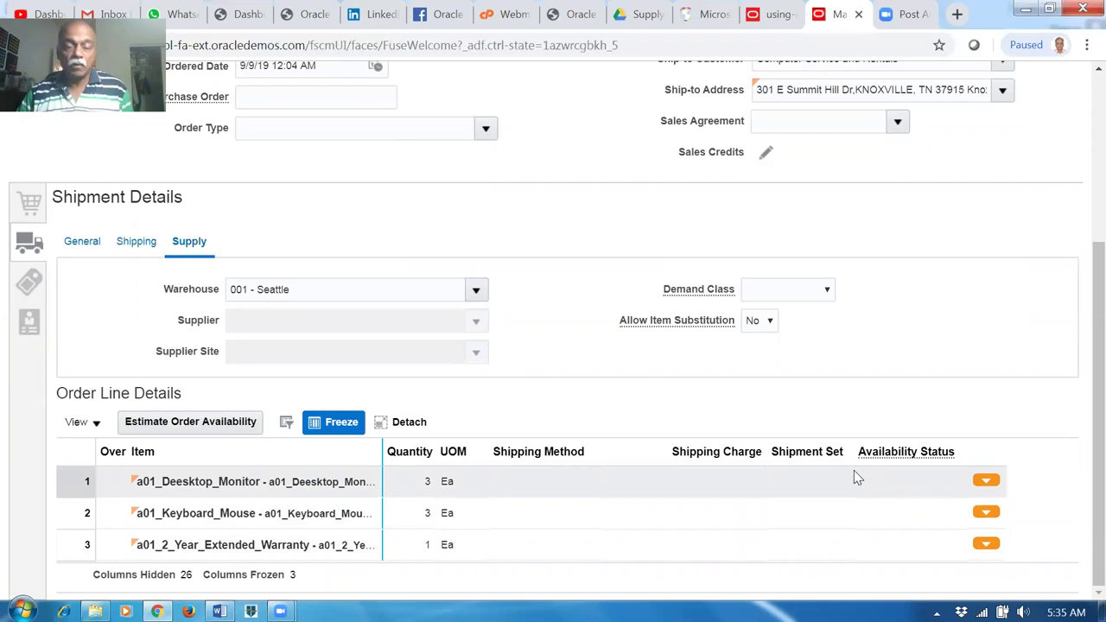
{"action": "left_click", "coordinate": [84, 430]}
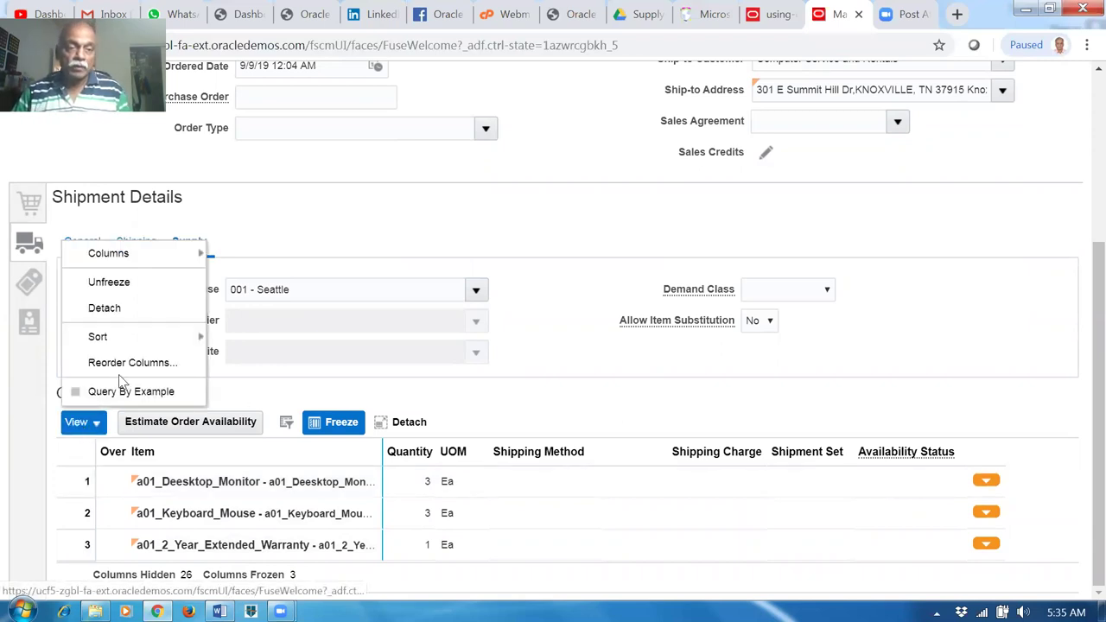
{"action": "mouse_move", "coordinate": [142, 259]}
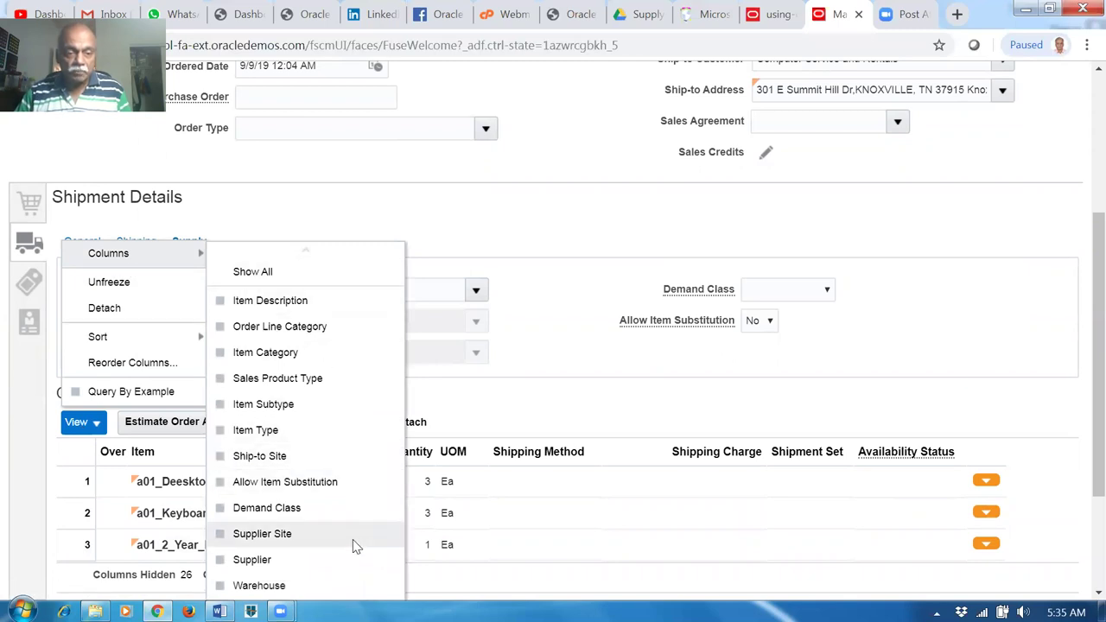
{"action": "scroll", "coordinate": [352, 539], "scroll_direction": "down", "scroll_amount": 5}
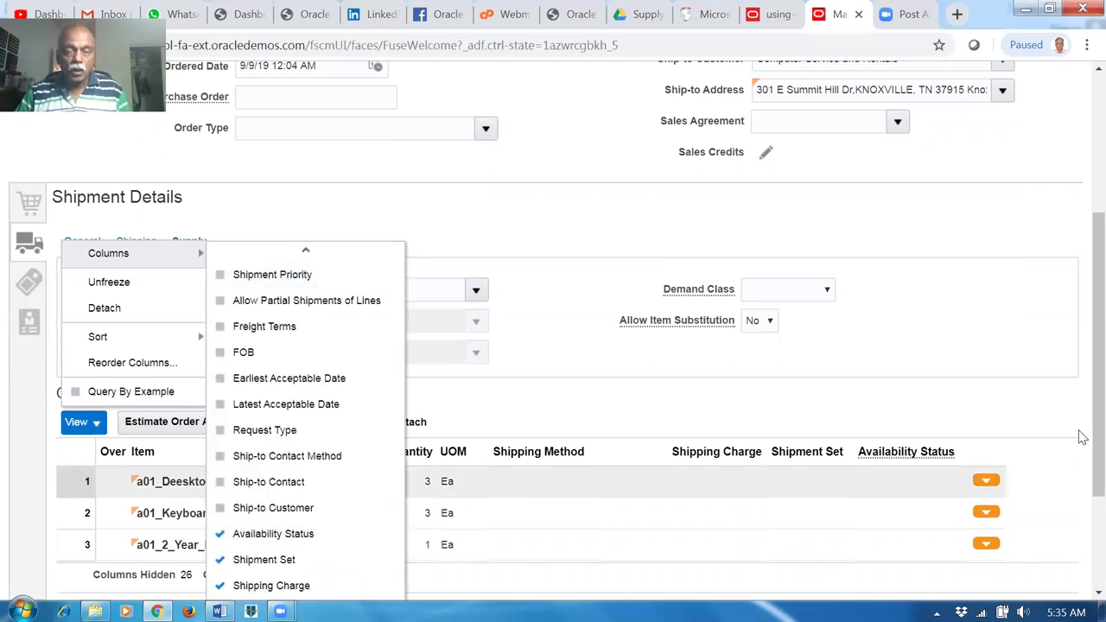
{"action": "scroll", "coordinate": [1081, 439], "scroll_direction": "down", "scroll_amount": 2}
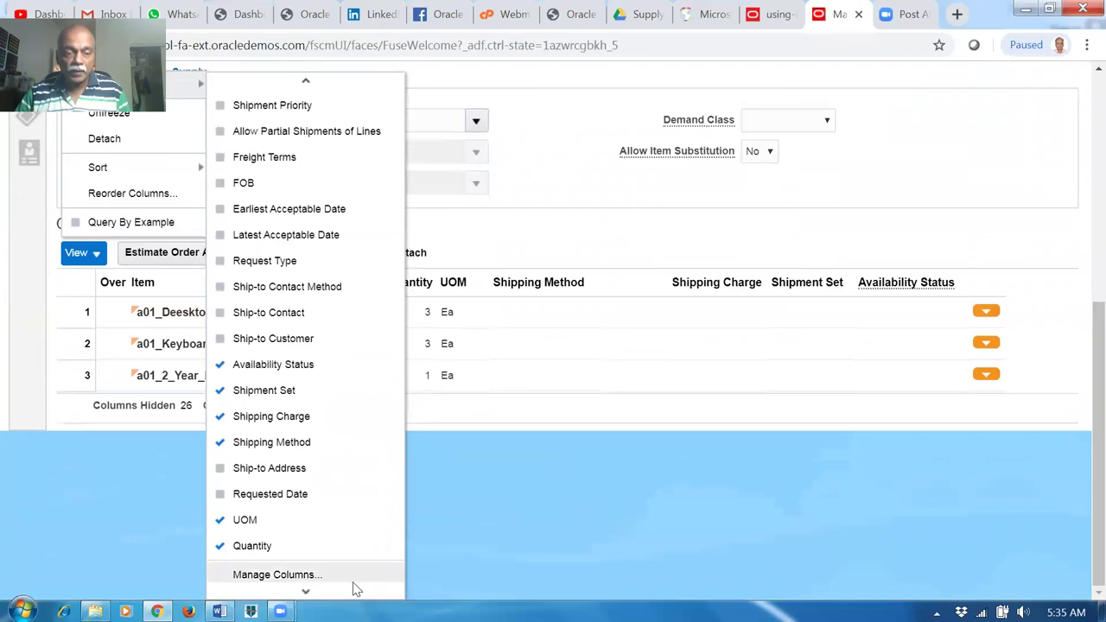
{"action": "left_click", "coordinate": [320, 575]}
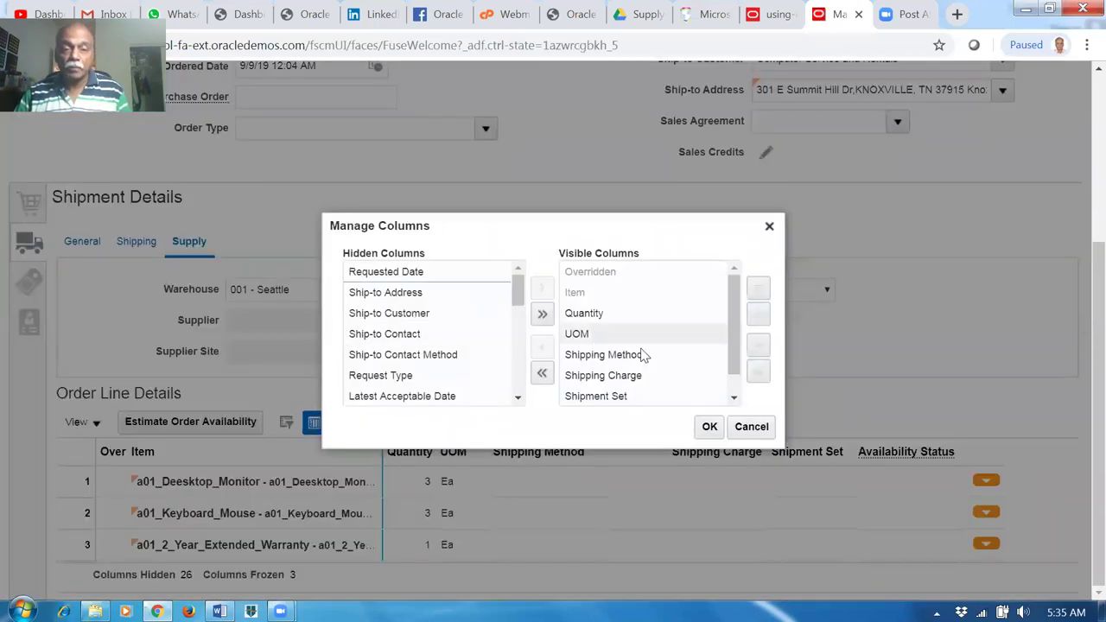
{"action": "scroll", "coordinate": [739, 387], "scroll_direction": "down", "scroll_amount": 1}
{"action": "left_click", "coordinate": [735, 397]}
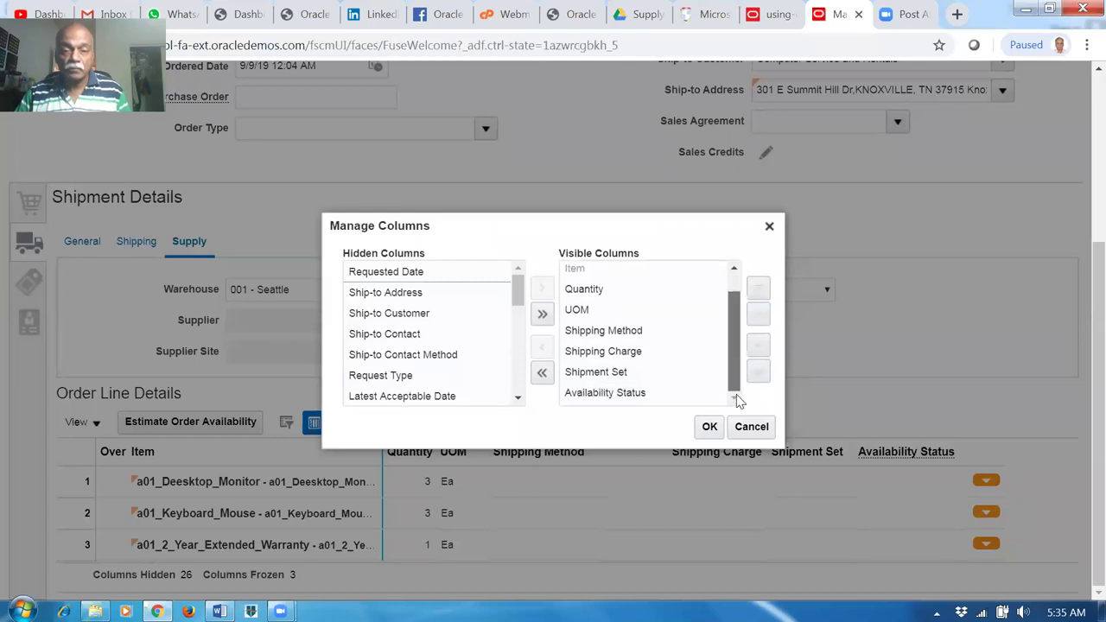
{"action": "scroll", "coordinate": [739, 396], "scroll_direction": "up", "scroll_amount": 1}
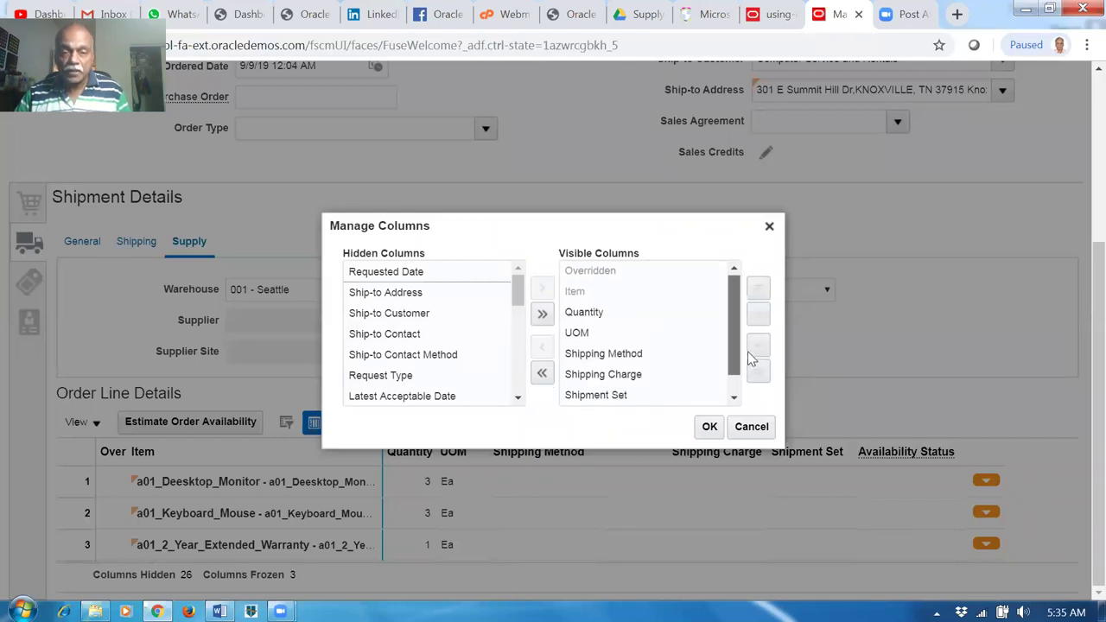
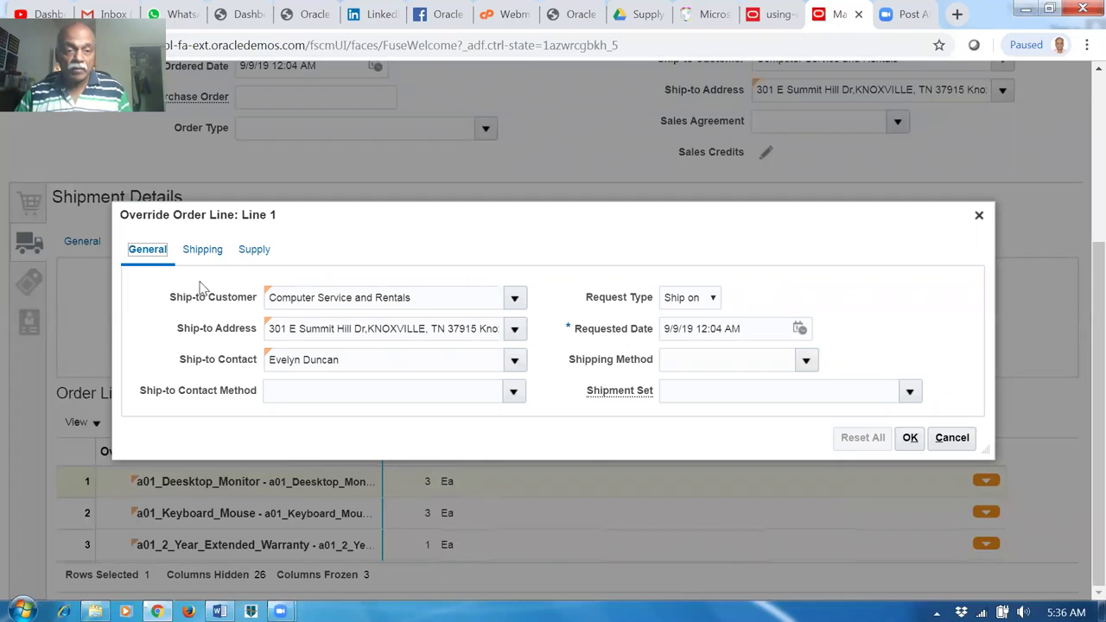
Override the a01_Deesktop_Monitor line by creating shipment set SS1 and assigning it to the line.
{"action": "left_click", "coordinate": [254, 250]}
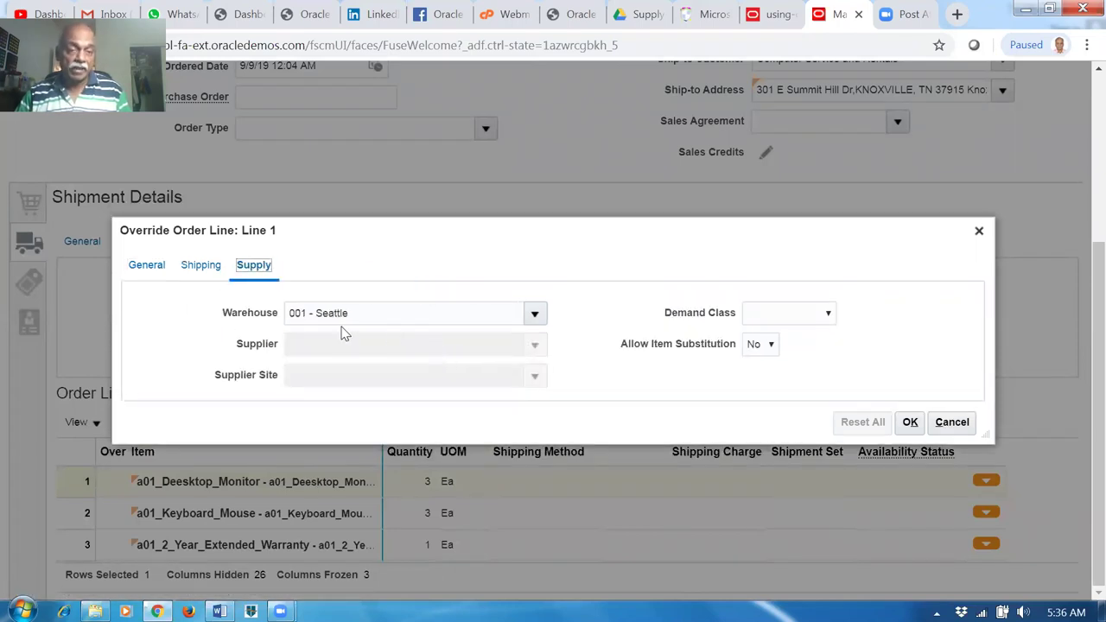
{"action": "left_click", "coordinate": [151, 269]}
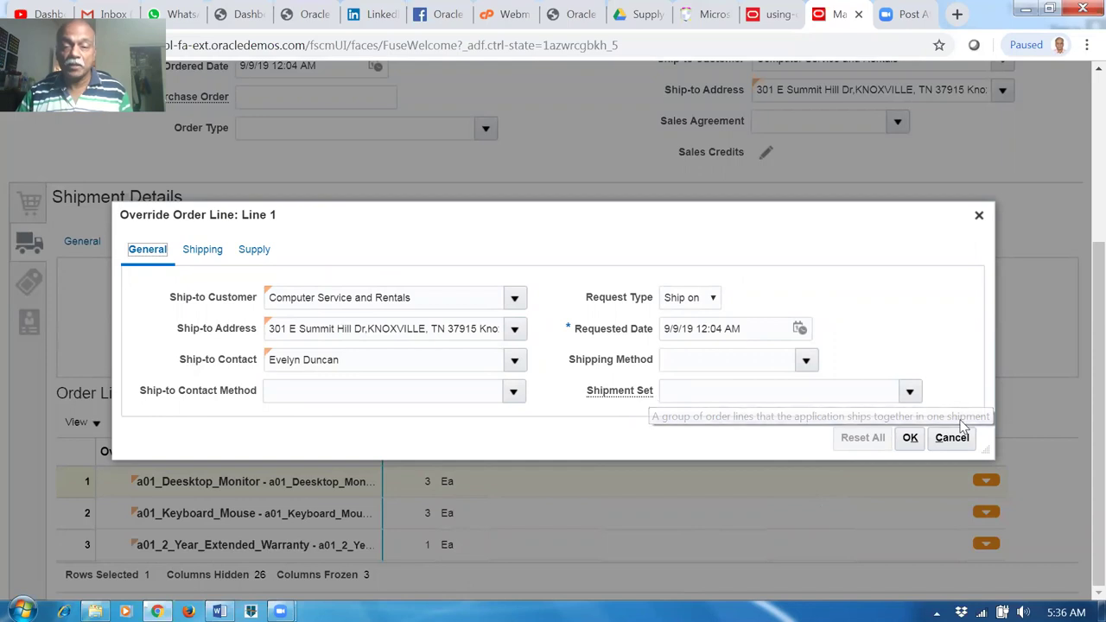
{"action": "left_click", "coordinate": [911, 392]}
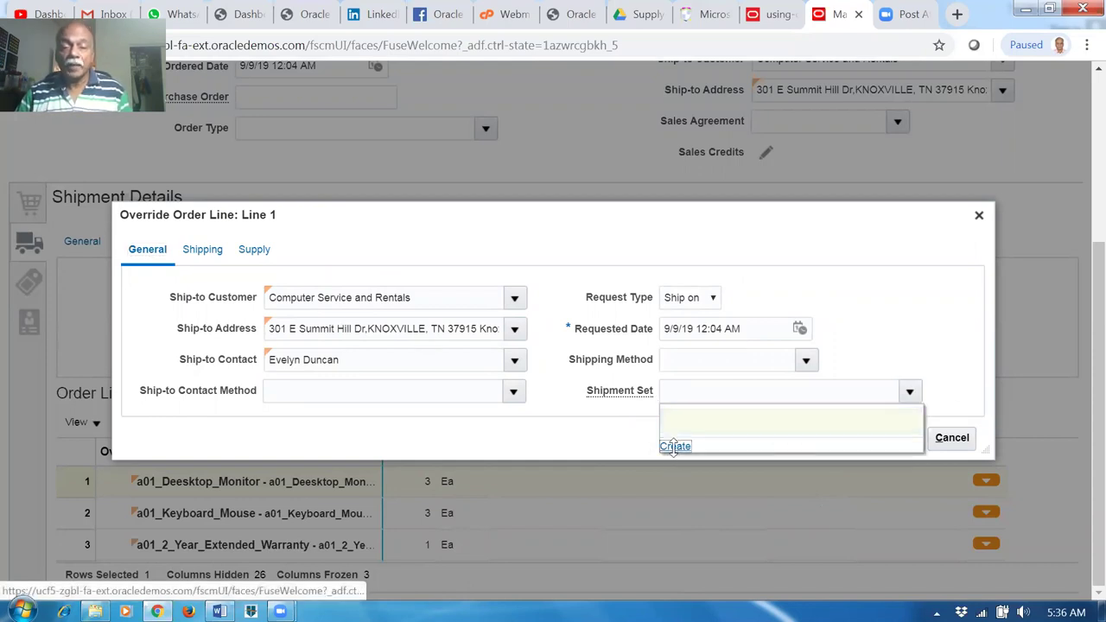
{"action": "left_click", "coordinate": [674, 446]}
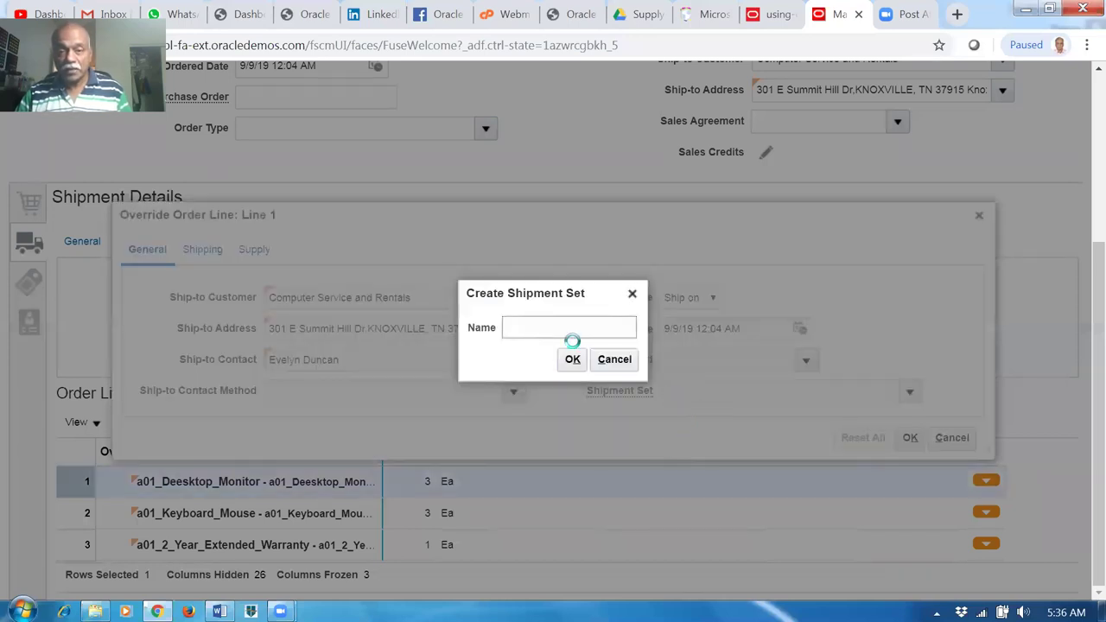
{"action": "left_click", "coordinate": [566, 325]}
{"action": "type", "text": "SS1"}
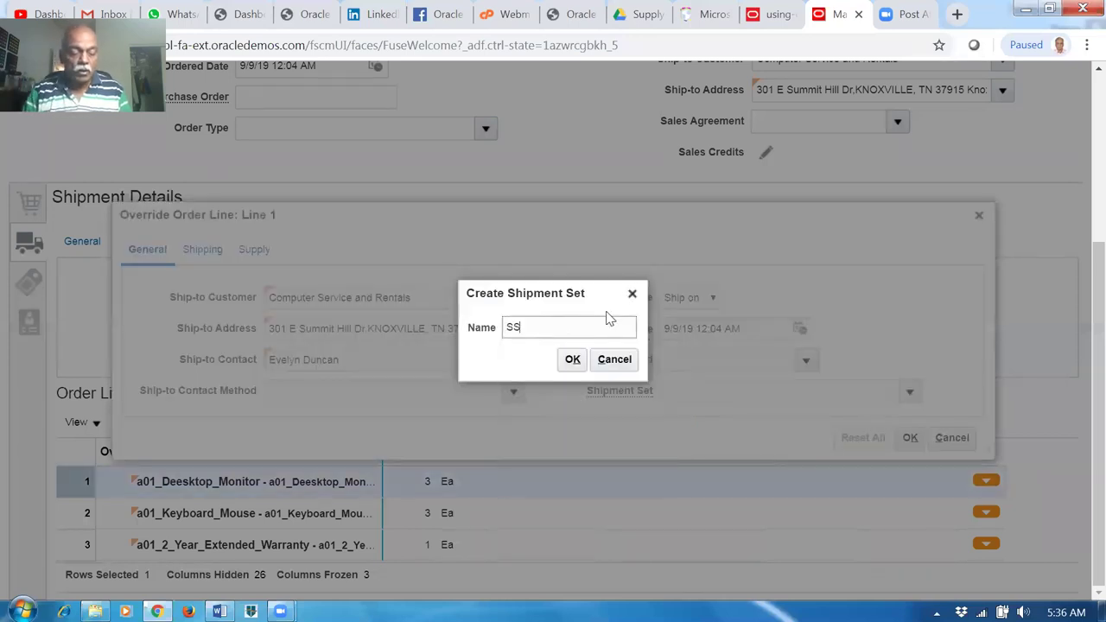
{"action": "left_click", "coordinate": [572, 360]}
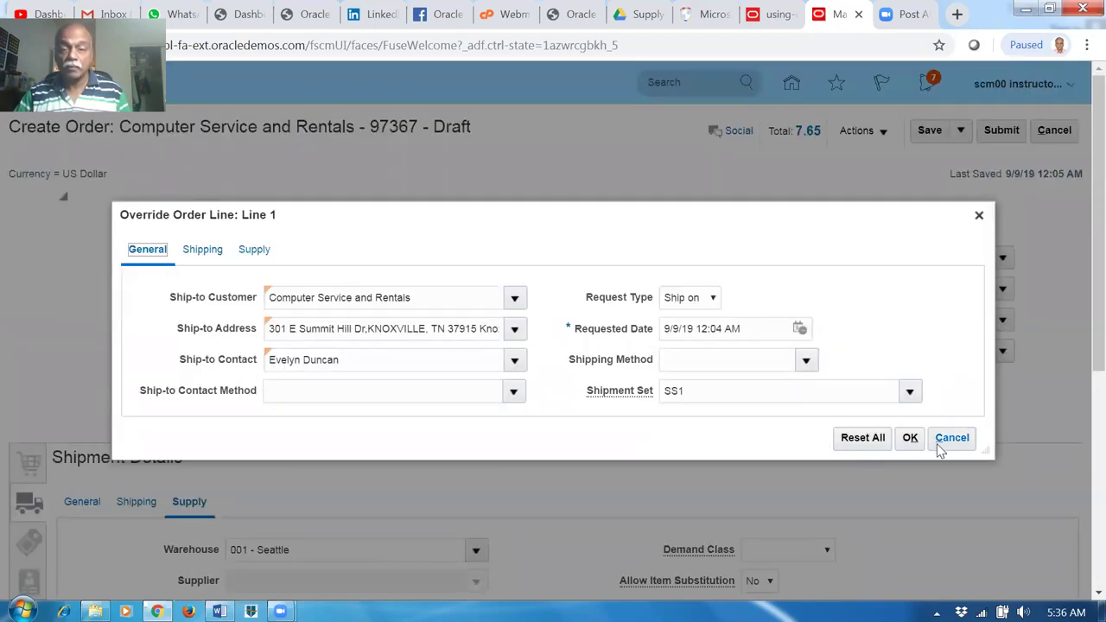
{"action": "left_click", "coordinate": [918, 439]}
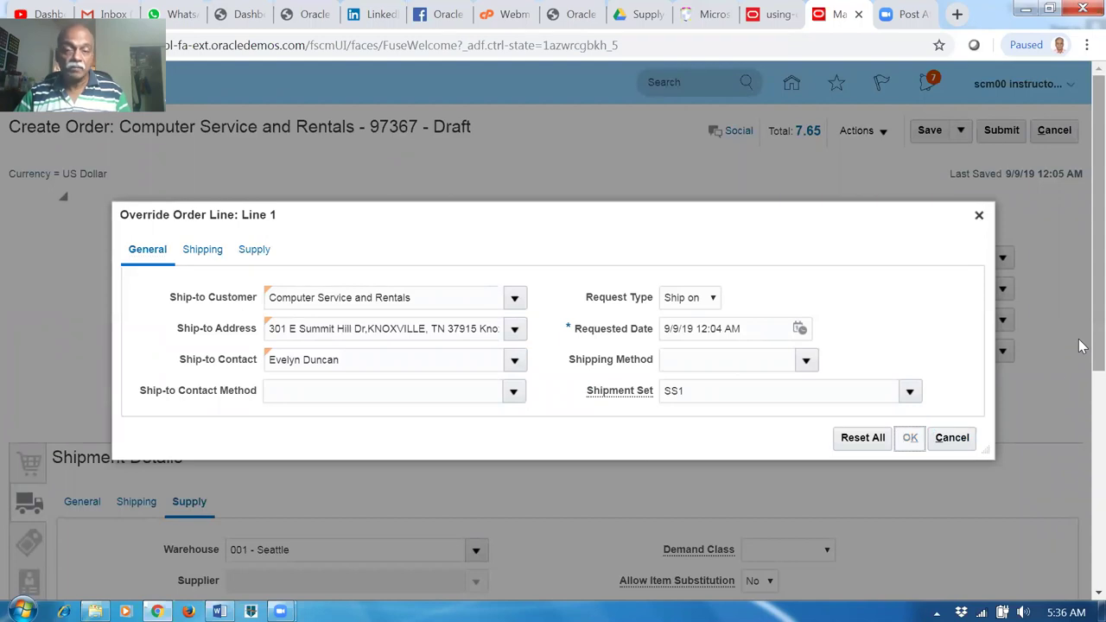
Override the a01_Keyboard_Mouse line to assign it to the existing shipment set SS1.
{"action": "scroll", "coordinate": [1081, 433], "scroll_direction": "down", "scroll_amount": 3}
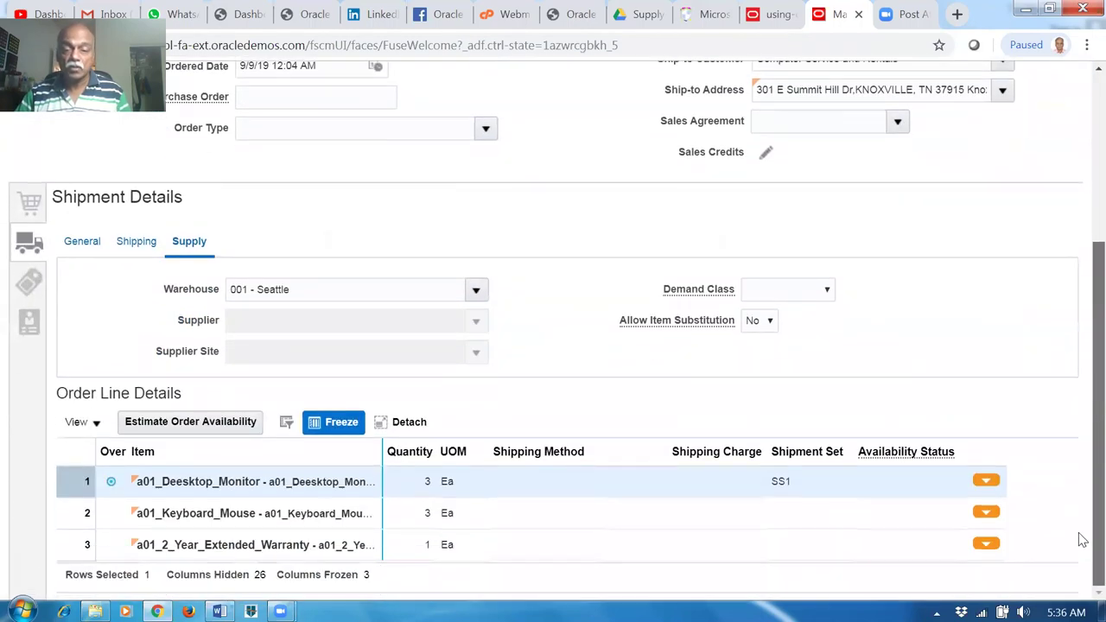
{"action": "left_click", "coordinate": [989, 519]}
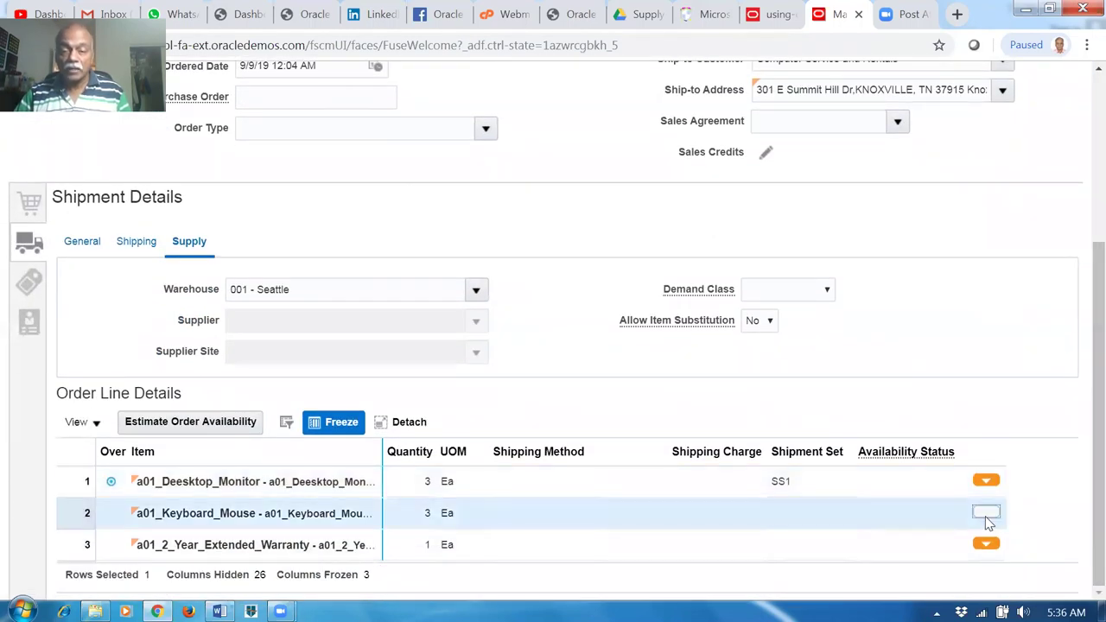
{"action": "left_click", "coordinate": [988, 513]}
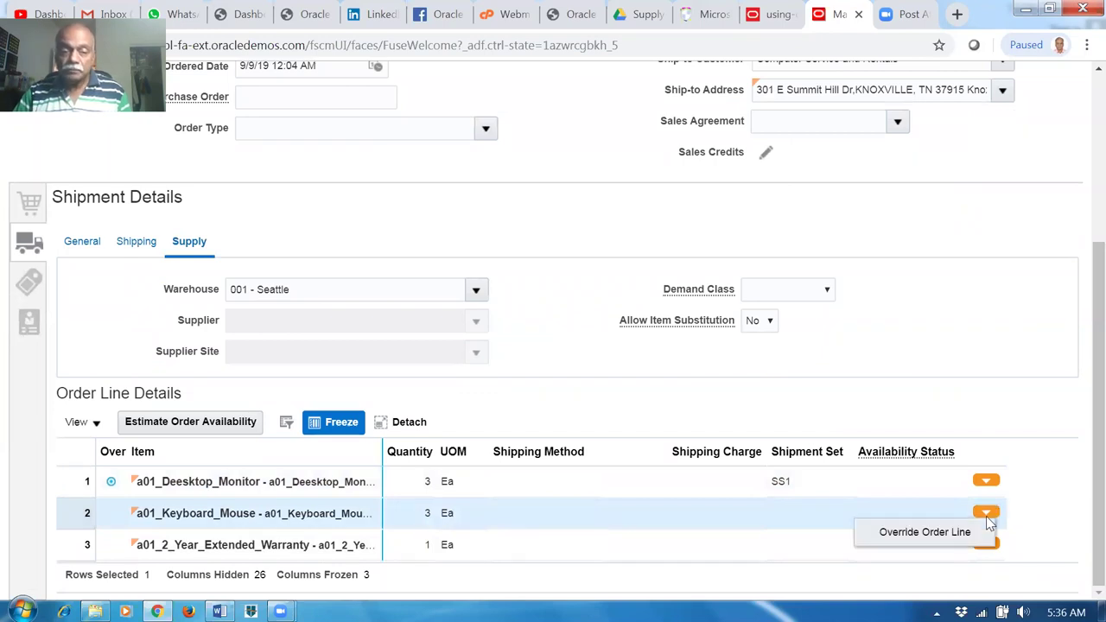
{"action": "left_click", "coordinate": [914, 532]}
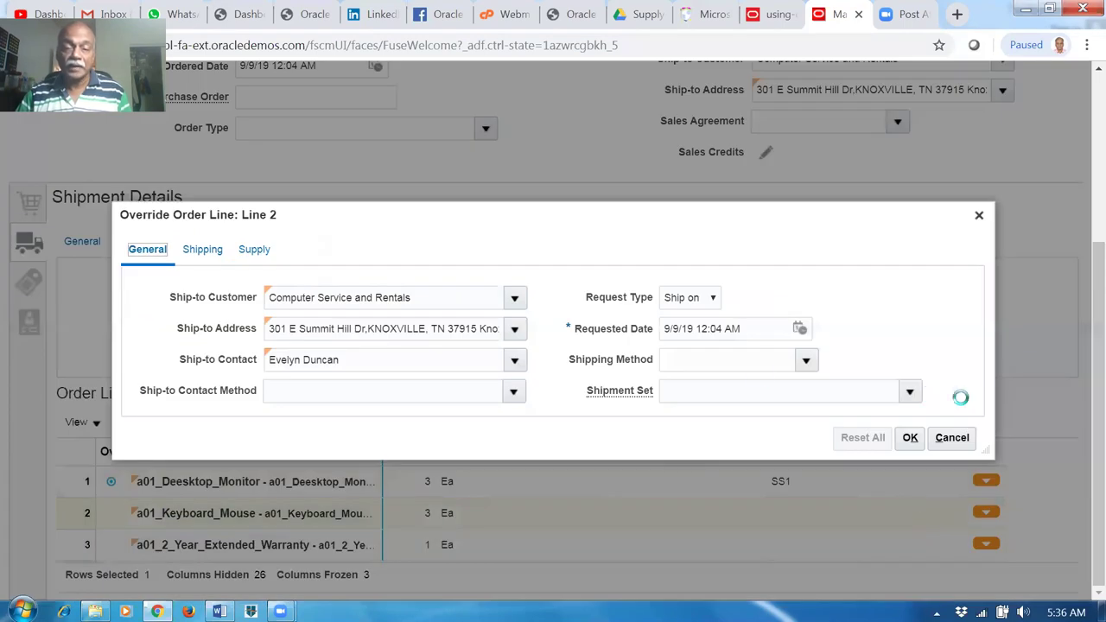
{"action": "left_click", "coordinate": [908, 394]}
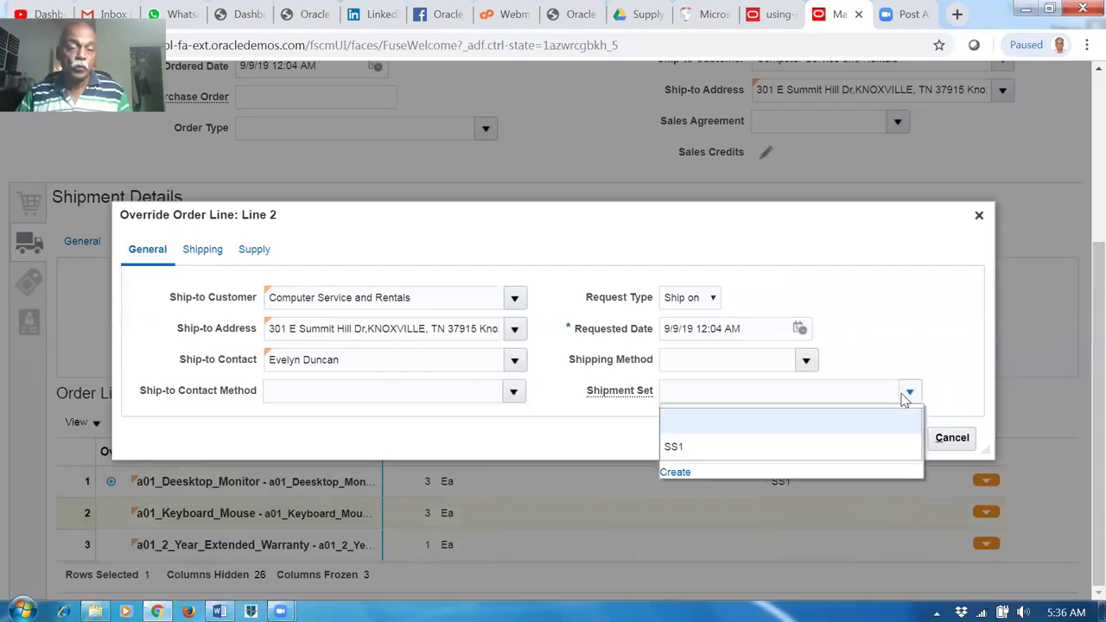
{"action": "left_click", "coordinate": [681, 449]}
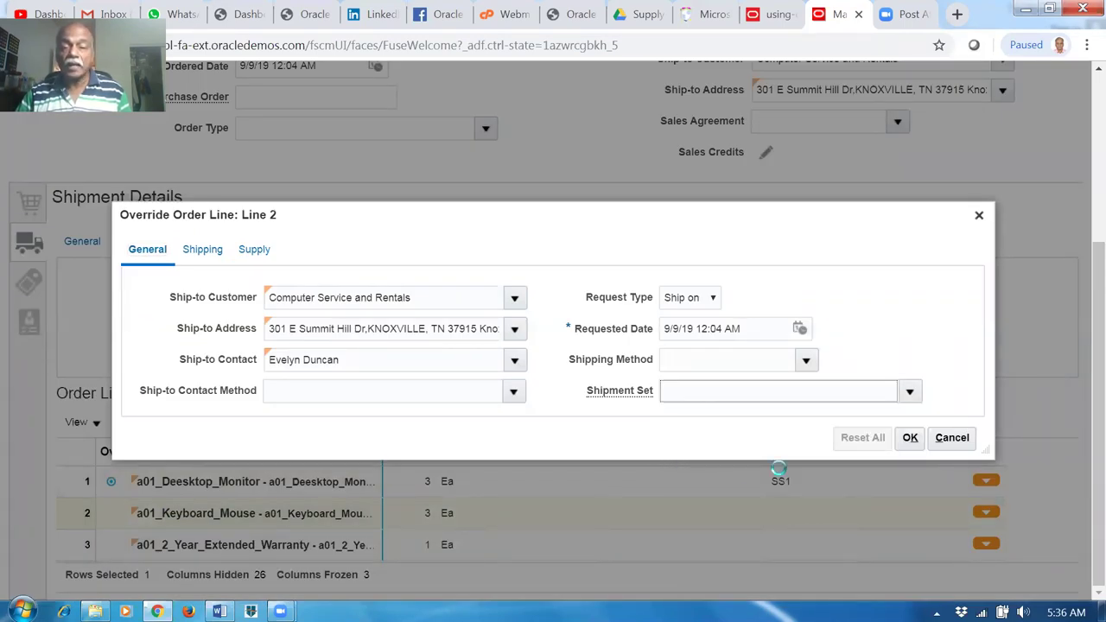
{"action": "left_click", "coordinate": [910, 438]}
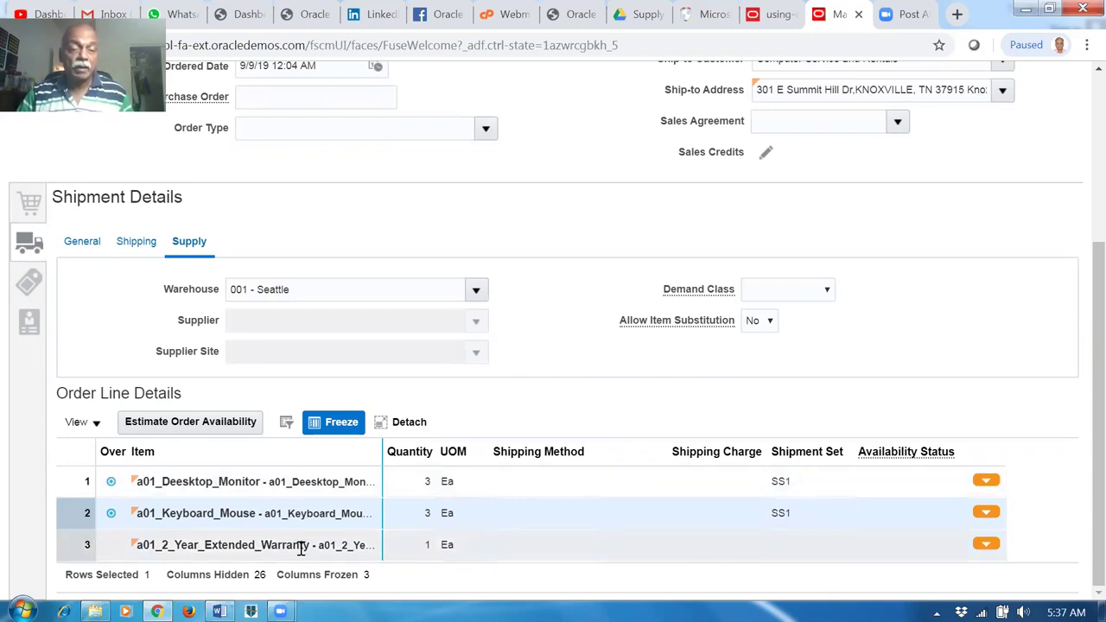
Save the sales order, submit it and acknowledge the submission confirmation.
{"action": "scroll", "coordinate": [1080, 449], "scroll_direction": "up", "scroll_amount": 3}
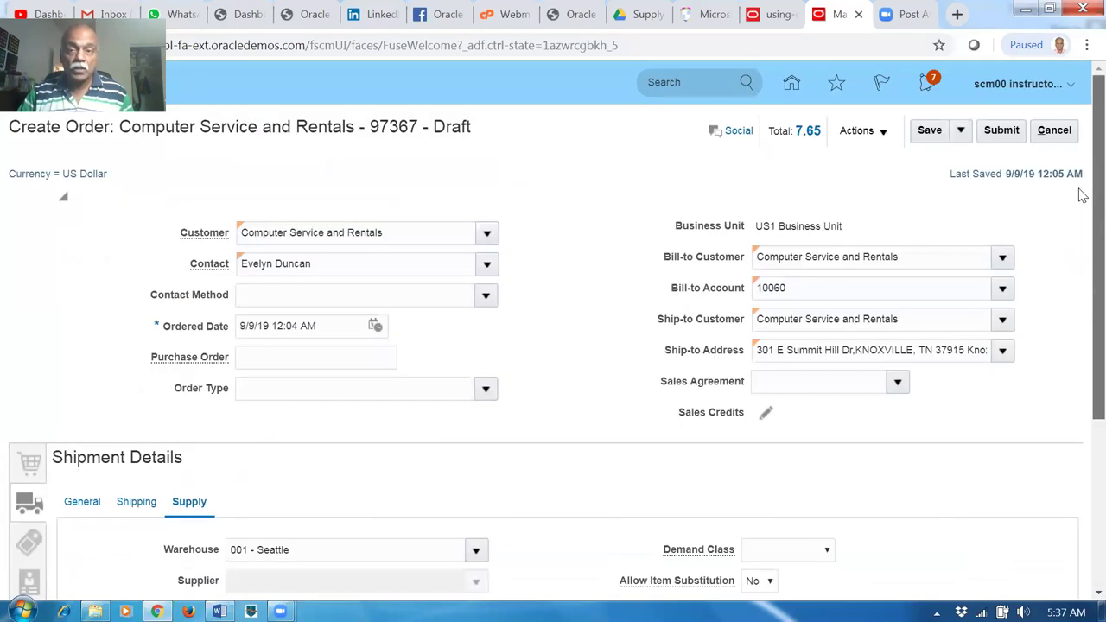
{"action": "left_click", "coordinate": [930, 139]}
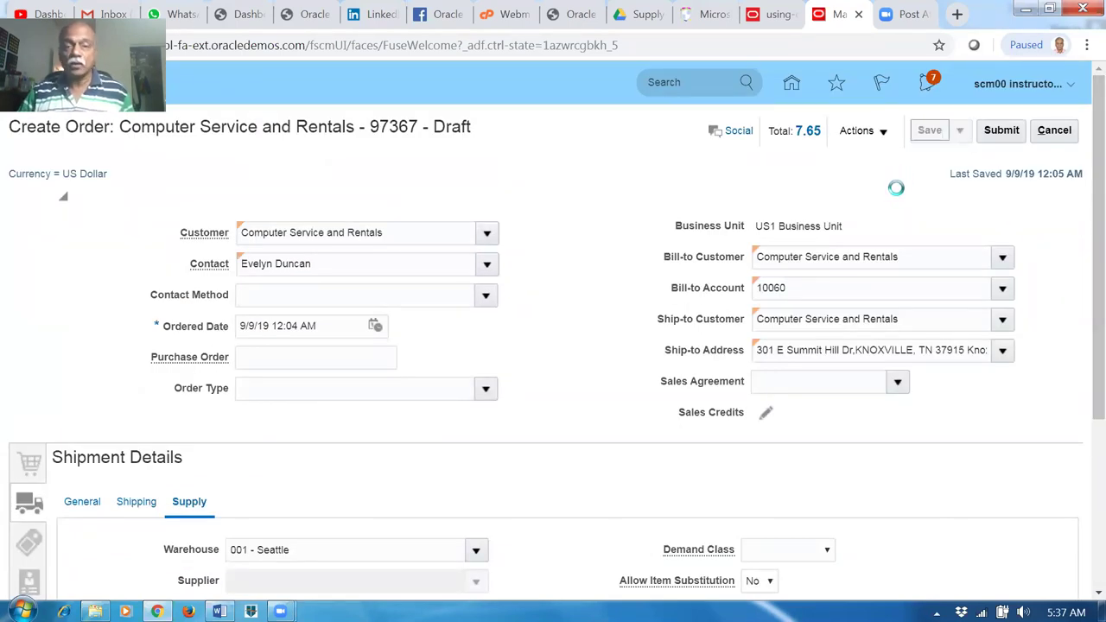
{"action": "left_click", "coordinate": [1007, 130]}
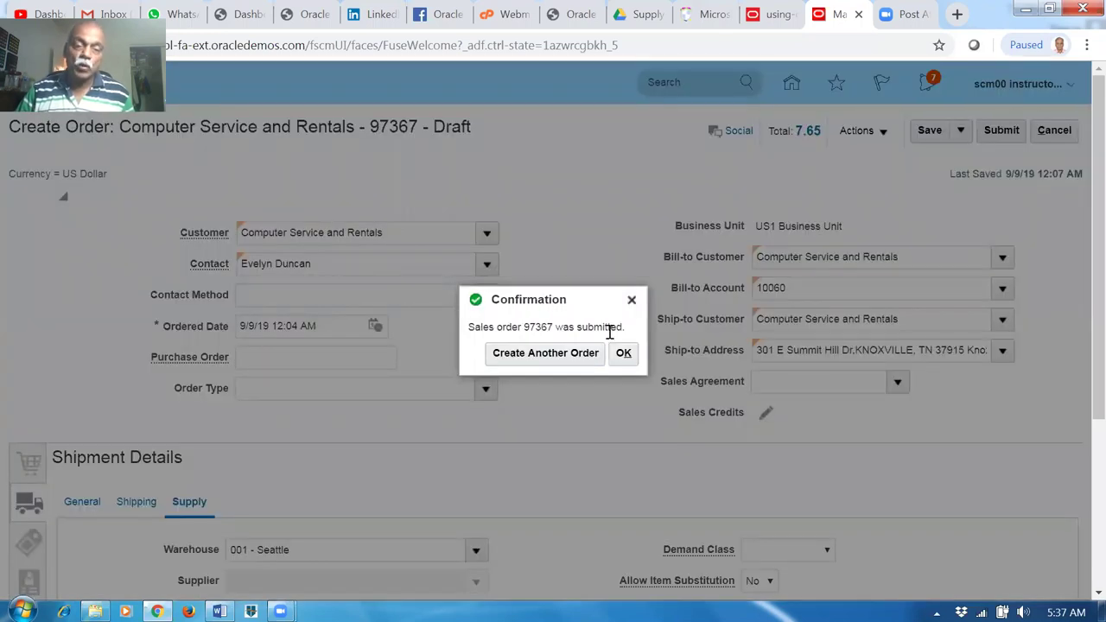
{"action": "left_click", "coordinate": [623, 353]}
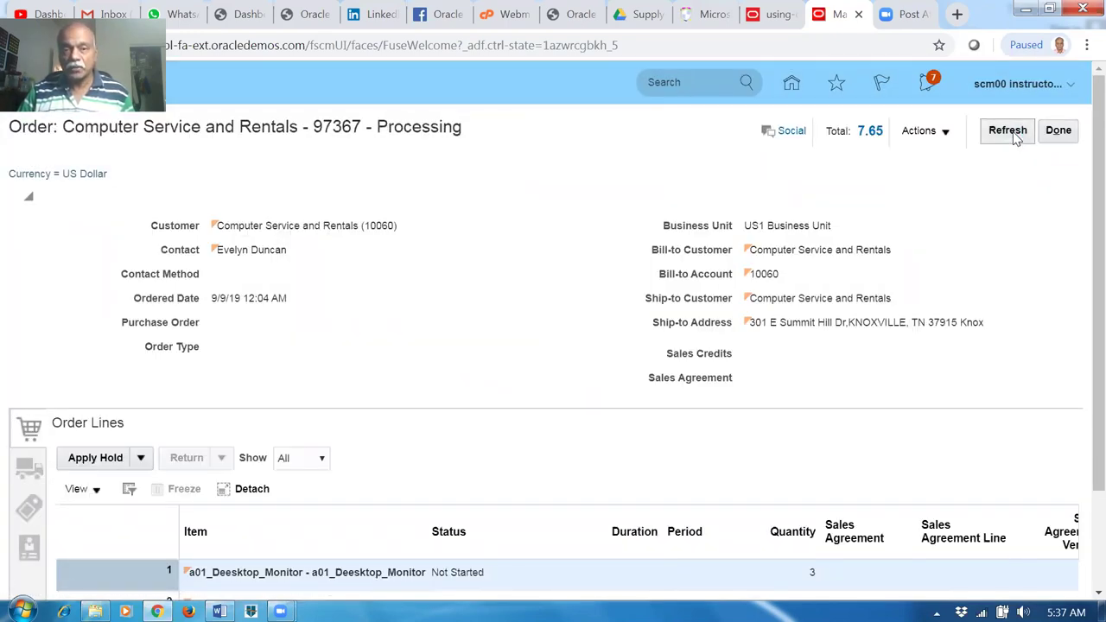
Switch the submitted order to the fulfillment view and refresh it repeatedly to check the order lines' progress.
{"action": "left_click", "coordinate": [914, 135]}
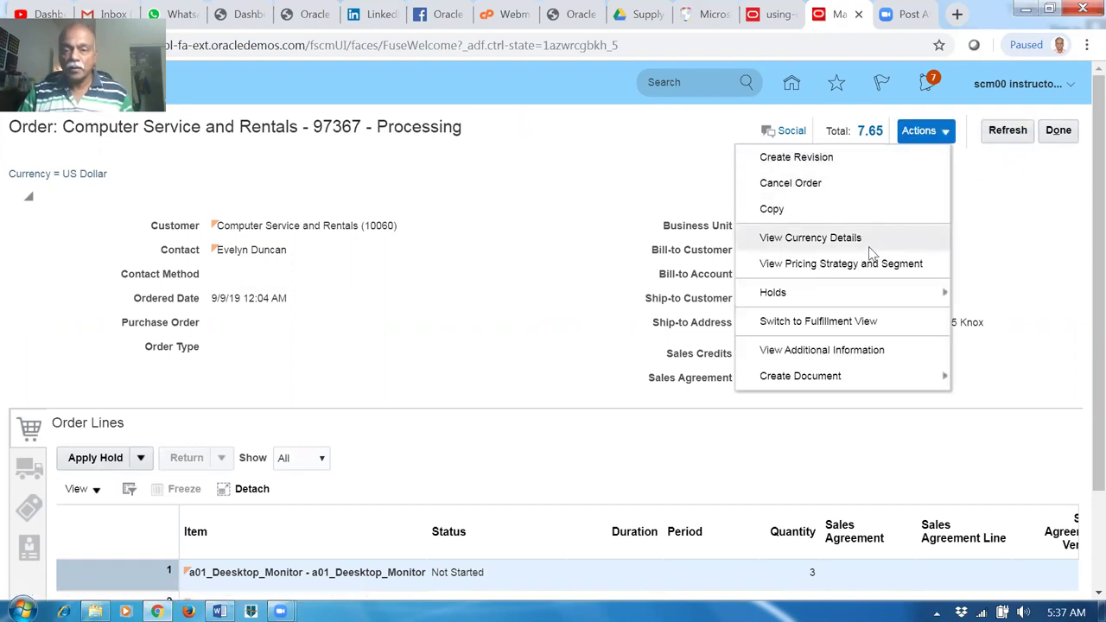
{"action": "left_click", "coordinate": [842, 321]}
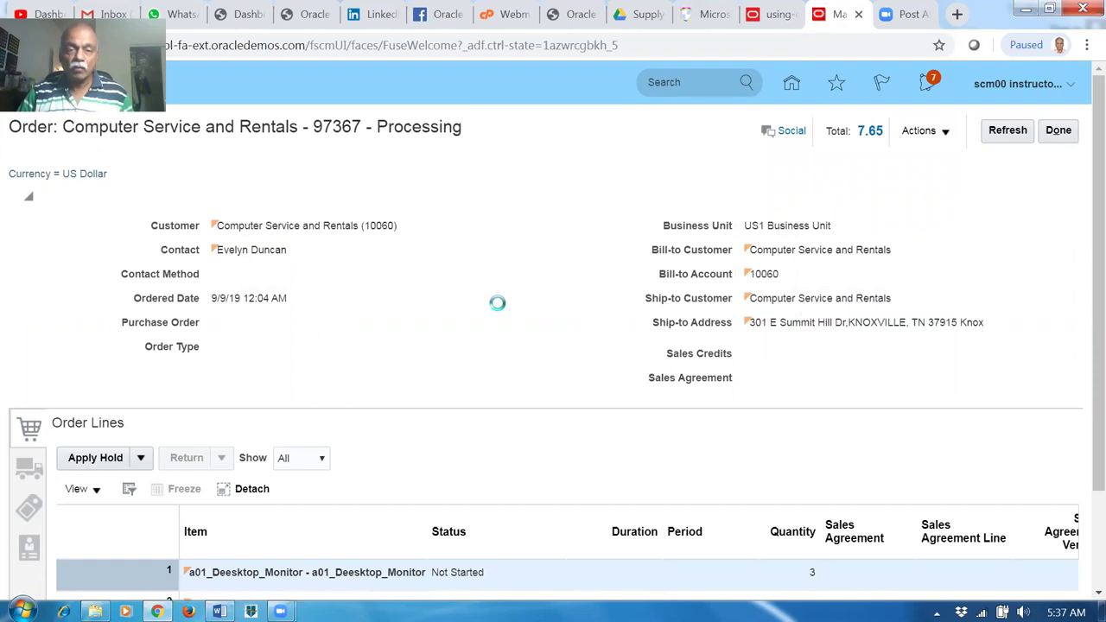
{"action": "scroll", "coordinate": [504, 313], "scroll_direction": "down", "scroll_amount": 1}
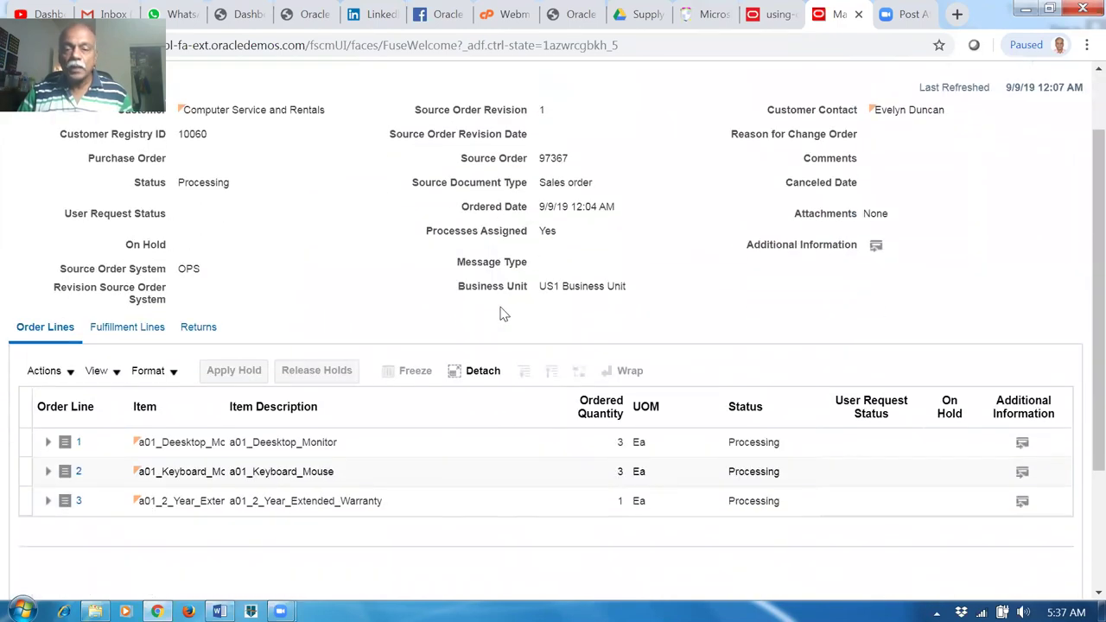
{"action": "scroll", "coordinate": [1082, 288], "scroll_direction": "up", "scroll_amount": 1}
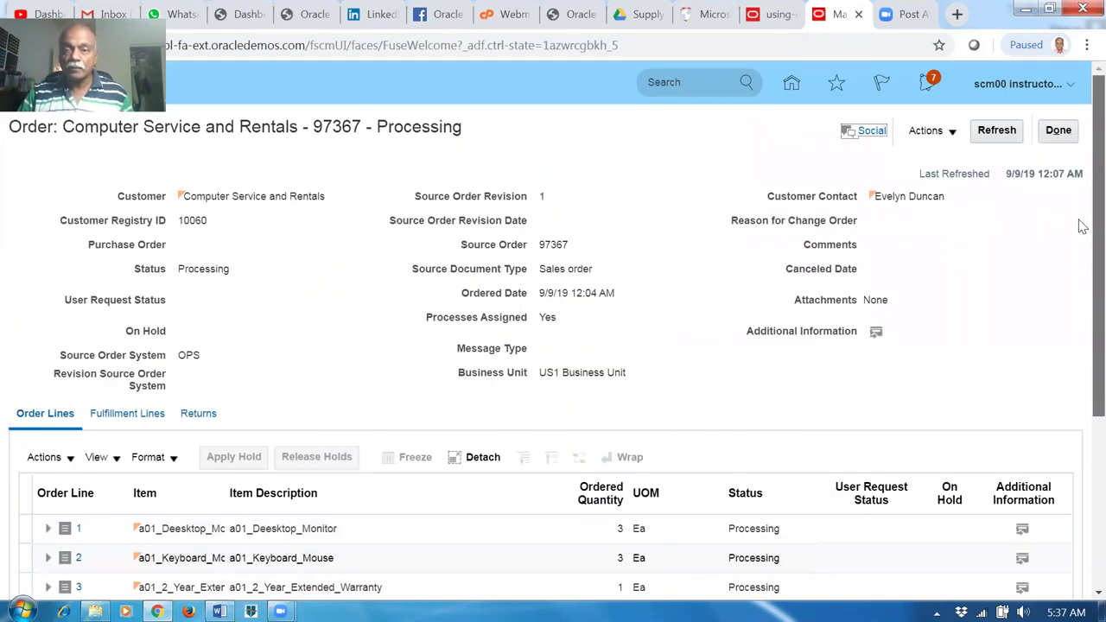
{"action": "left_click", "coordinate": [996, 130]}
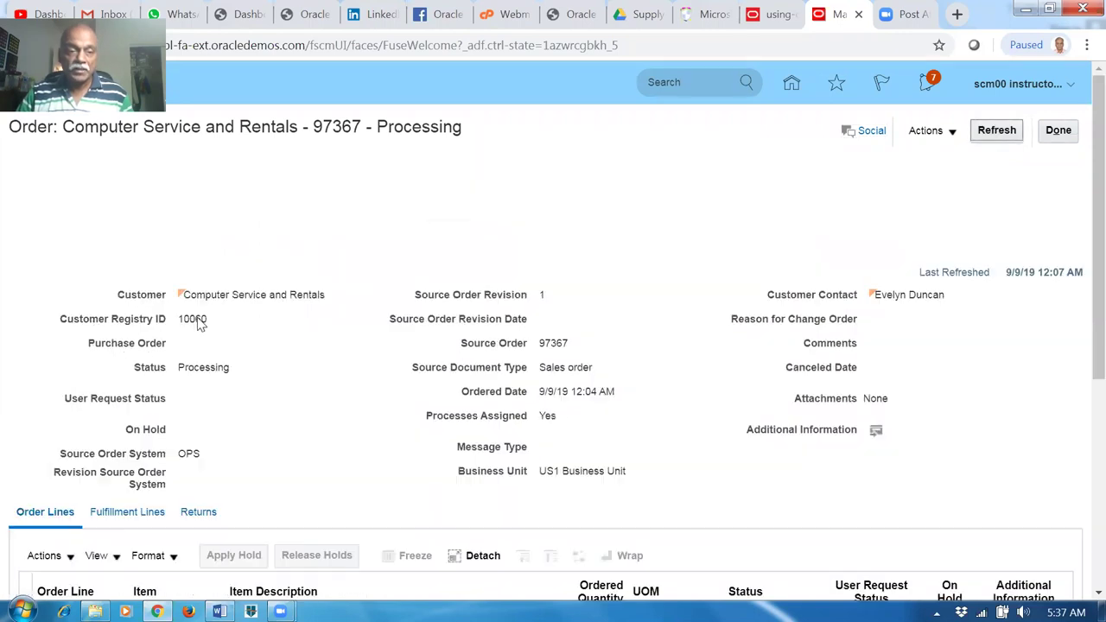
{"action": "left_click", "coordinate": [994, 132]}
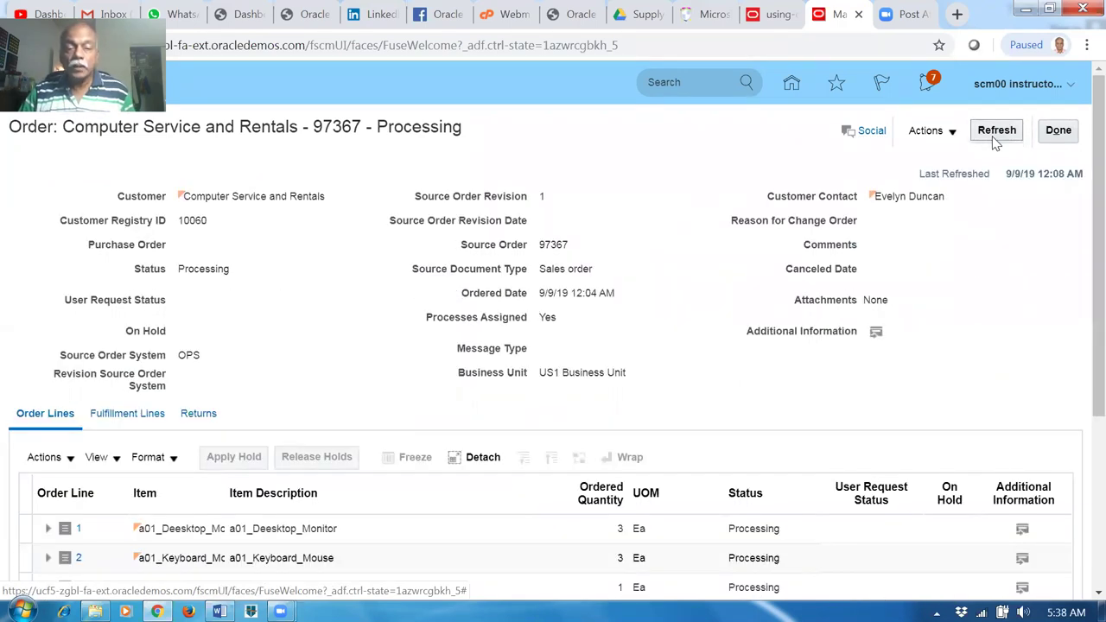
{"action": "left_click", "coordinate": [996, 137]}
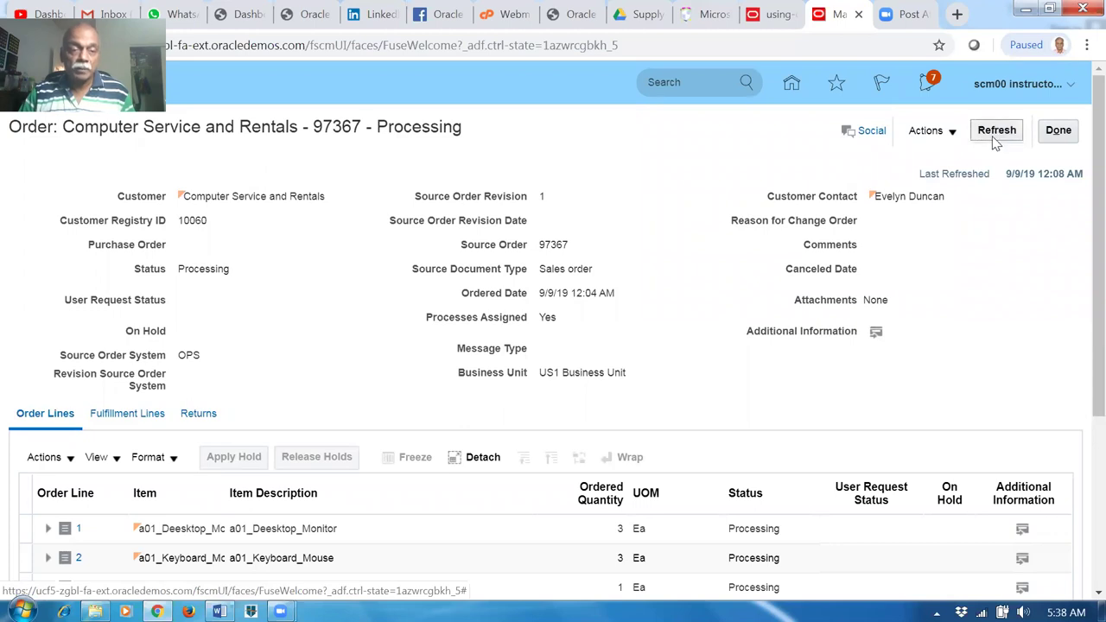
{"action": "left_click", "coordinate": [999, 143]}
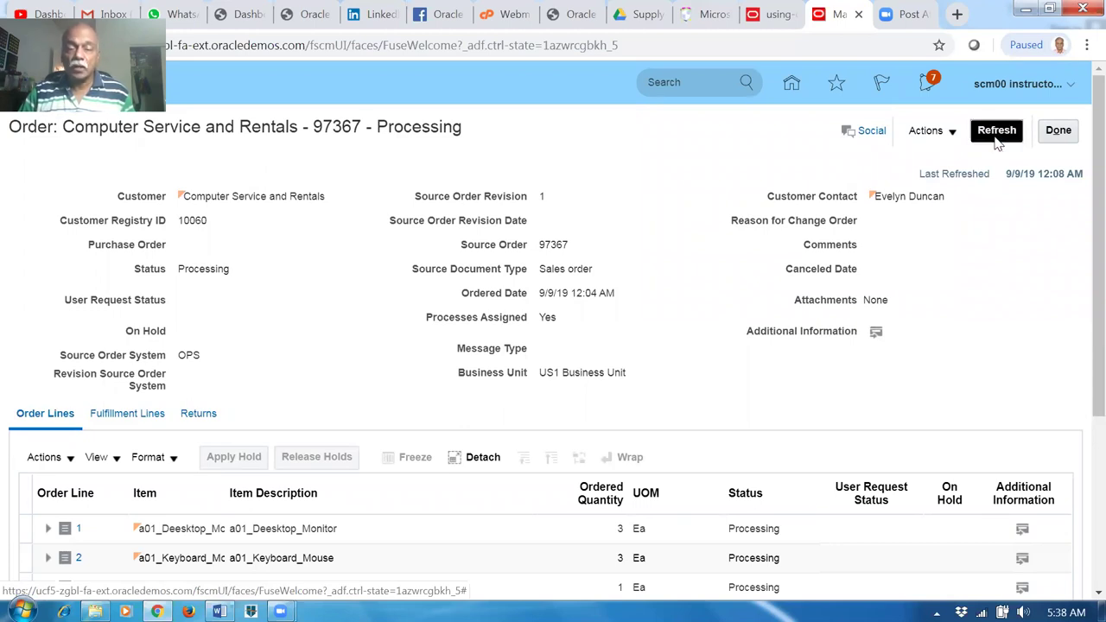
{"action": "left_click", "coordinate": [995, 136]}
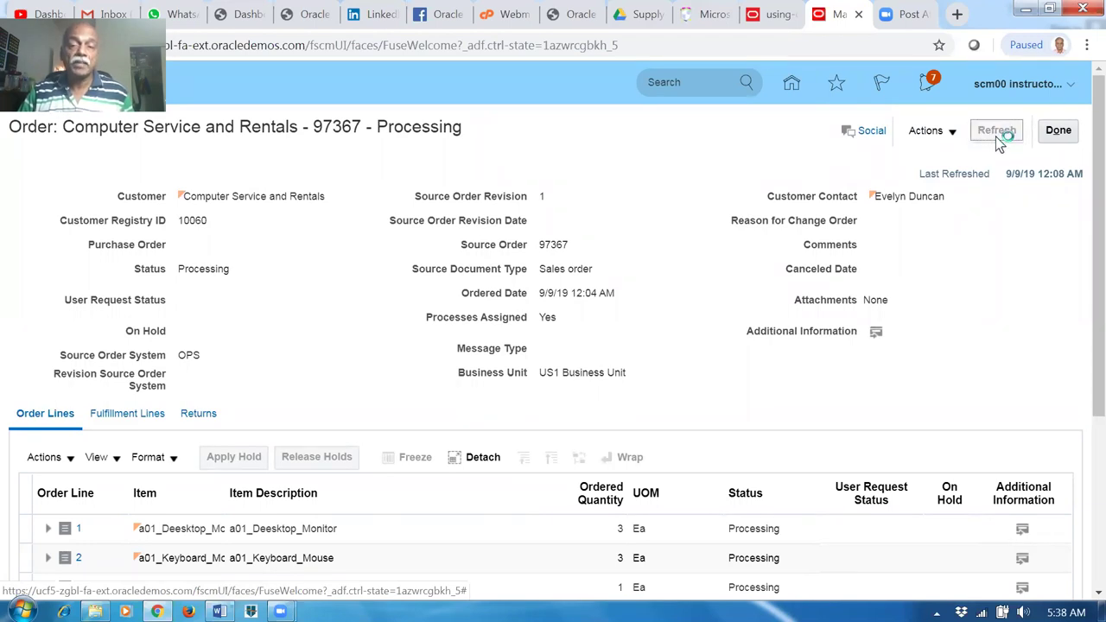
{"action": "left_click", "coordinate": [996, 137]}
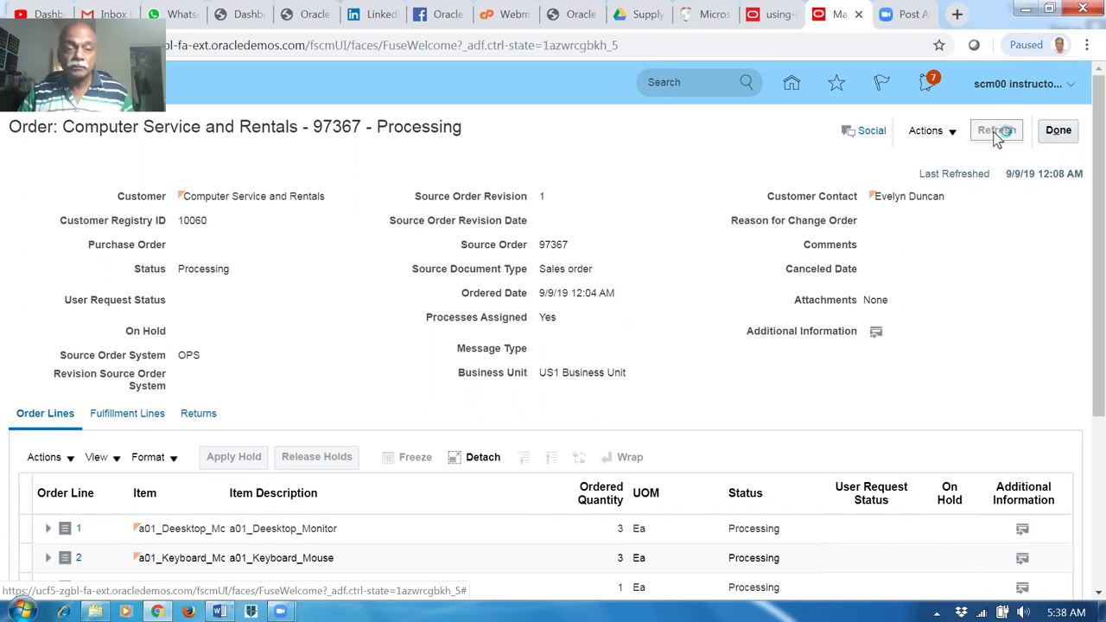
Show the order's fulfillment lines and examine their orchestration process names and statuses.
{"action": "left_click", "coordinate": [121, 414]}
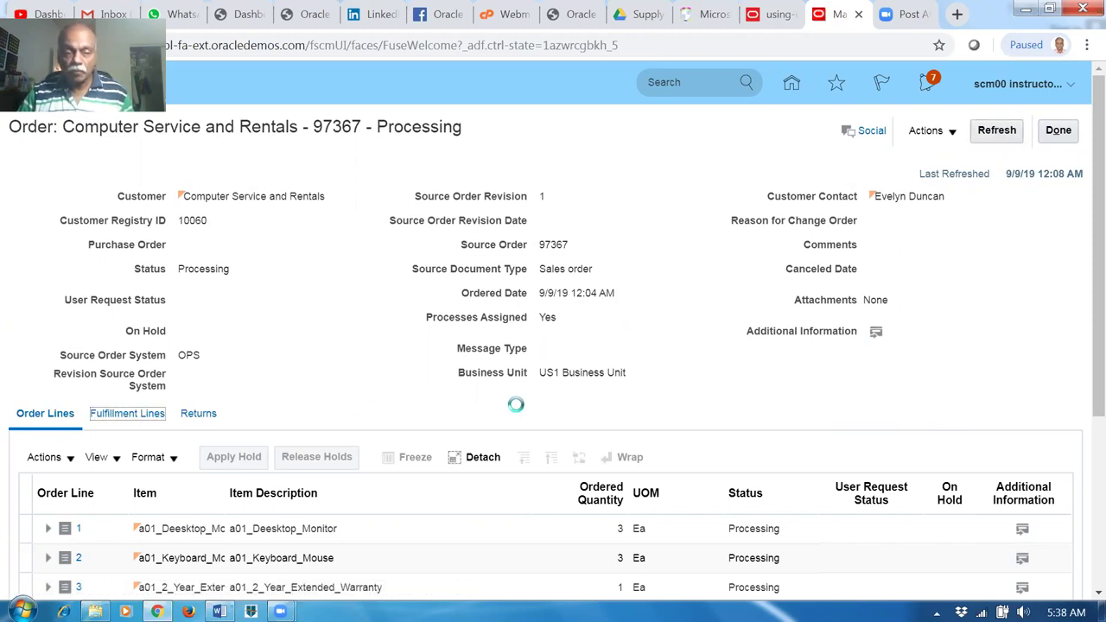
{"action": "scroll", "coordinate": [514, 410], "scroll_direction": "down", "scroll_amount": 2}
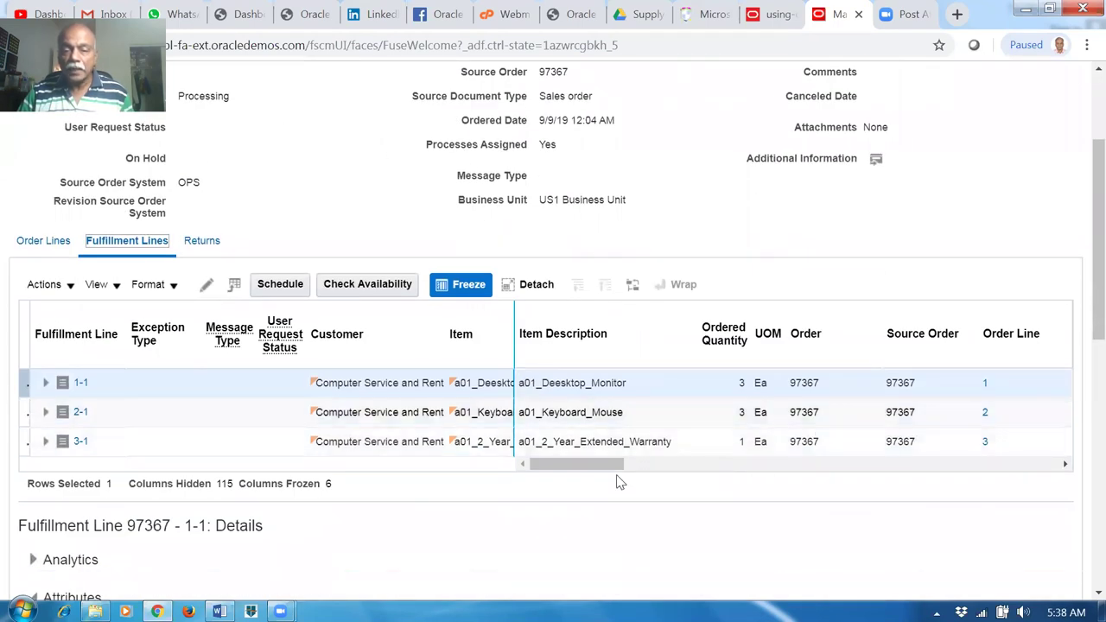
{"action": "left_click_drag", "start_coordinate": [590, 468], "coordinate": [634, 471]}
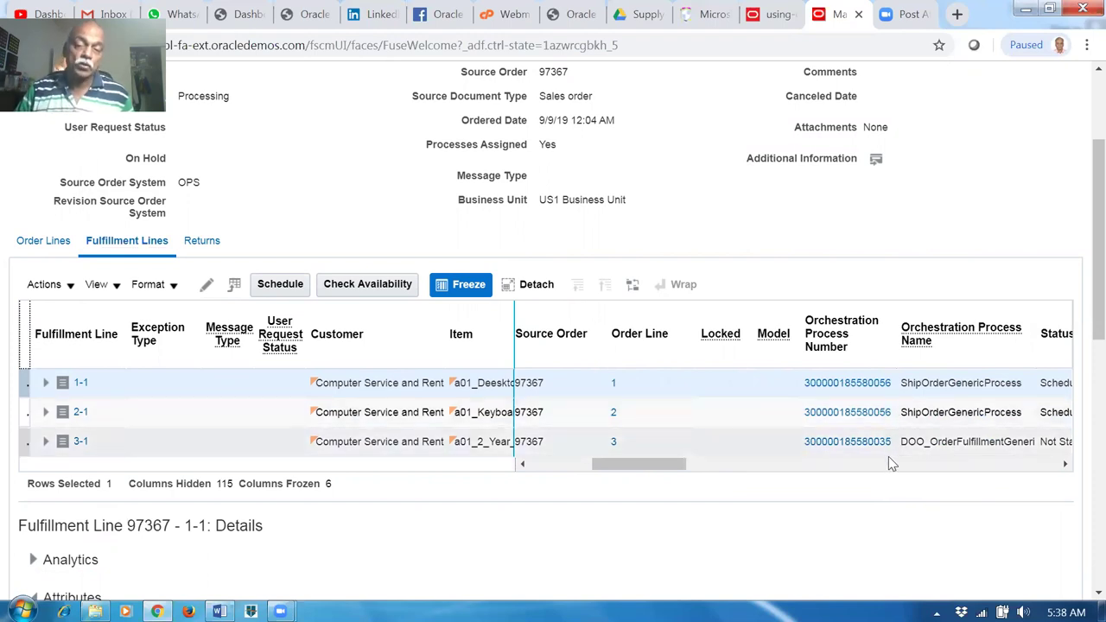
{"action": "left_click_drag", "start_coordinate": [662, 471], "coordinate": [687, 481]}
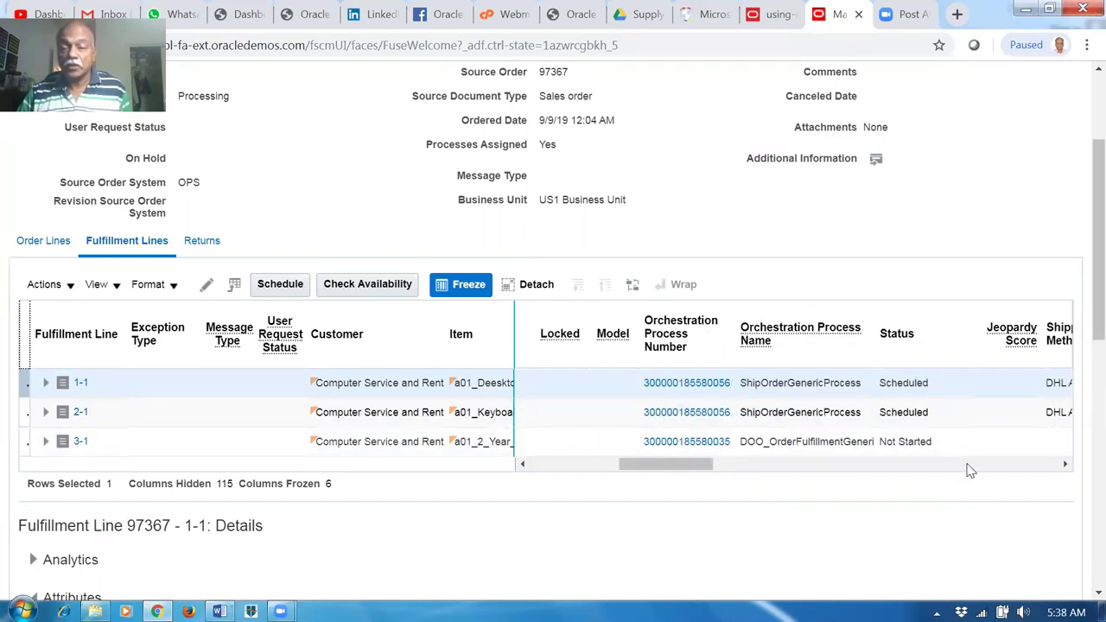
Open the ShipOrderGenericProcess orchestration process of fulfillment line 1-1, refresh its plan to check the task statuses, and return to the order.
{"action": "left_click", "coordinate": [687, 385]}
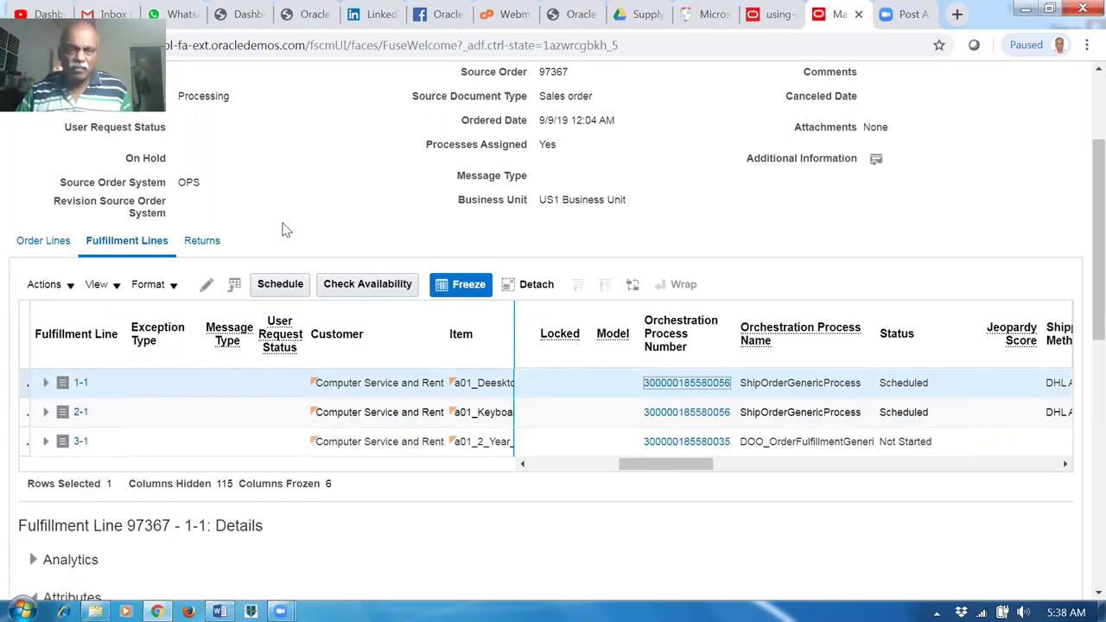
{"action": "left_click", "coordinate": [650, 383]}
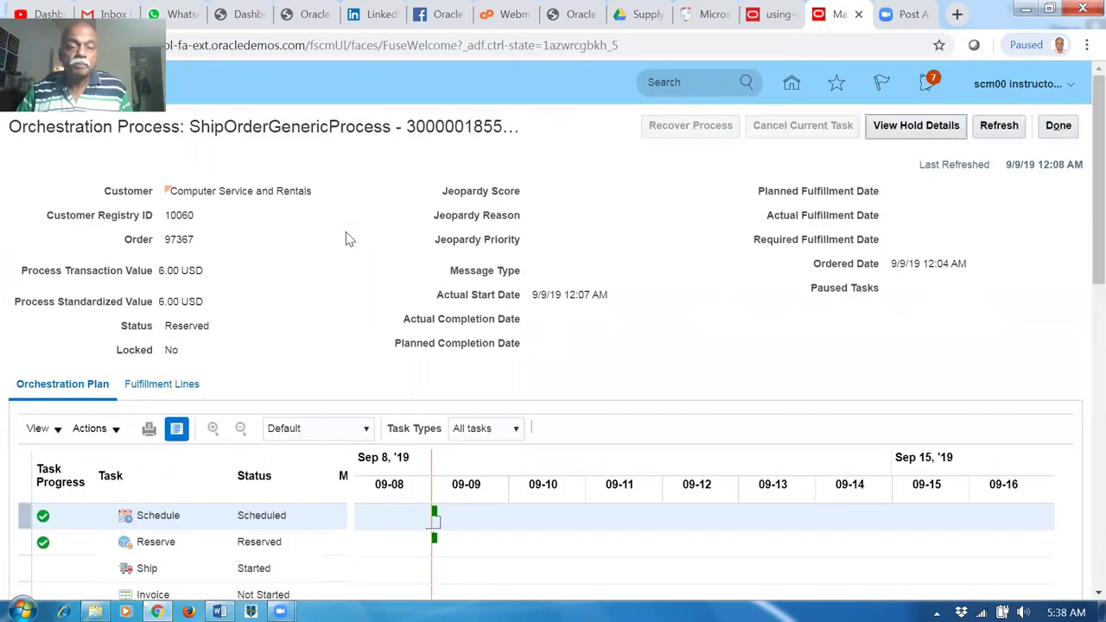
{"action": "left_click", "coordinate": [999, 127]}
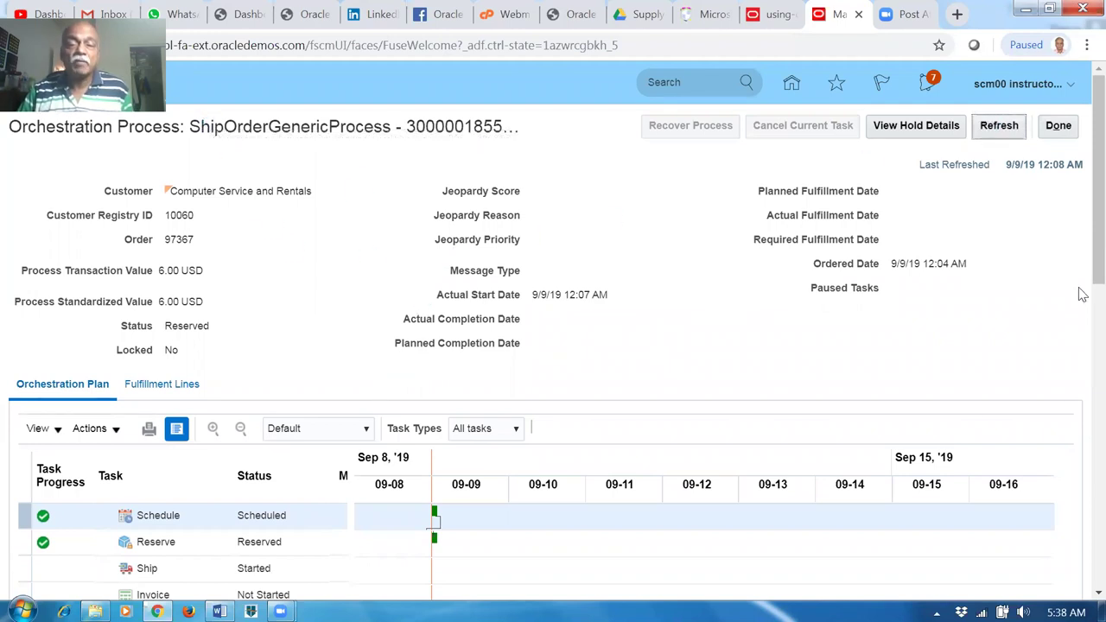
{"action": "scroll", "coordinate": [1082, 311], "scroll_direction": "down", "scroll_amount": 1}
{"action": "scroll", "coordinate": [1082, 311], "scroll_direction": "down", "scroll_amount": 1}
{"action": "scroll", "coordinate": [1082, 311], "scroll_direction": "up", "scroll_amount": 2}
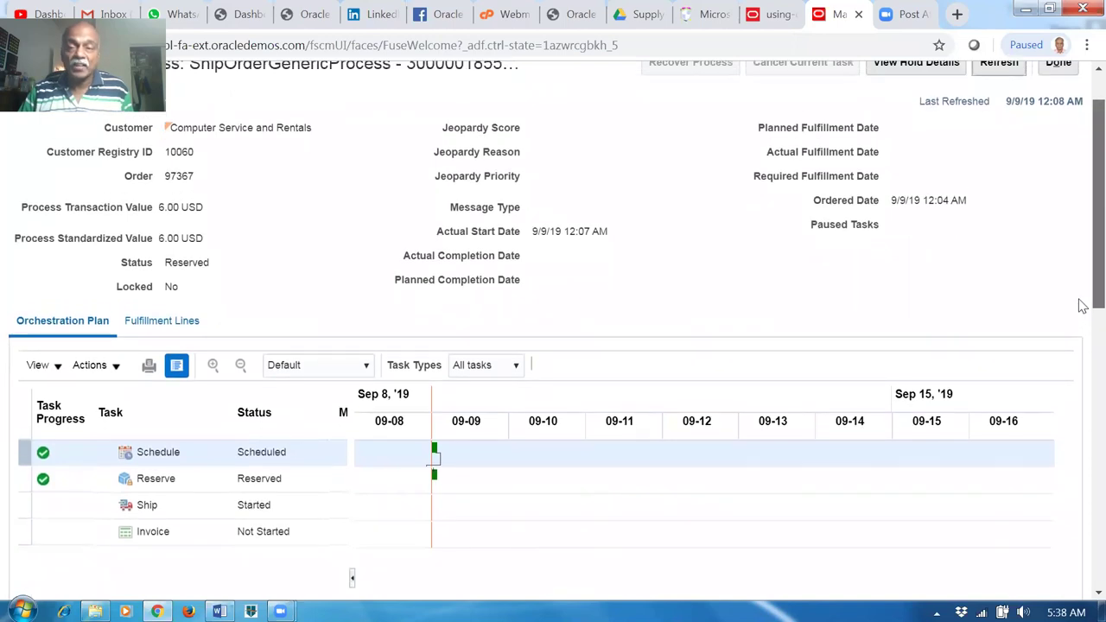
{"action": "left_click", "coordinate": [999, 79]}
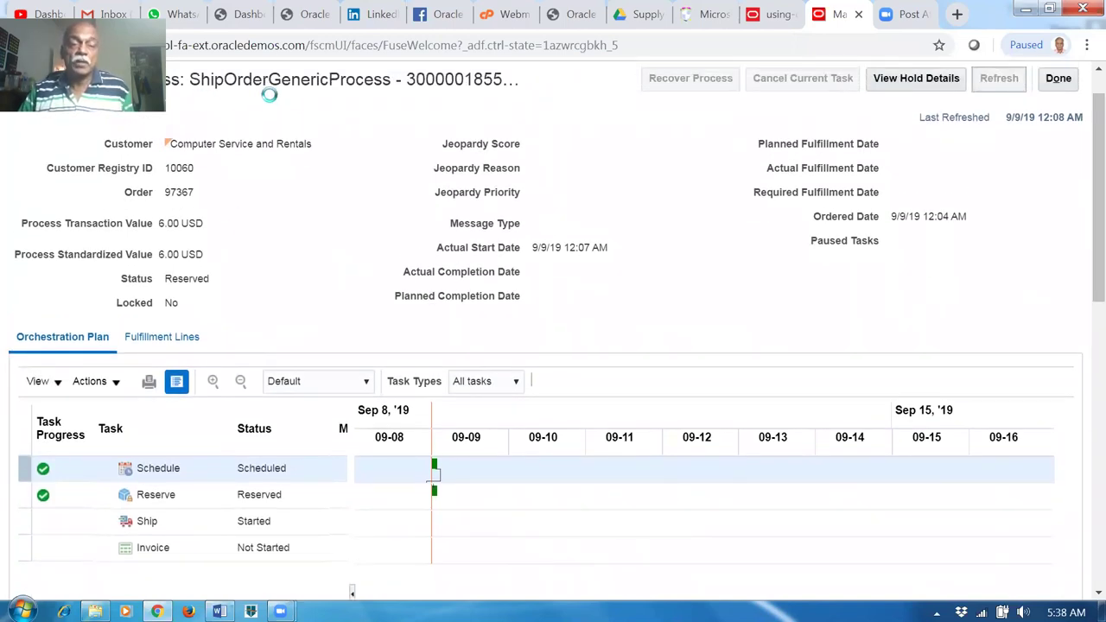
{"action": "left_click", "coordinate": [1001, 85]}
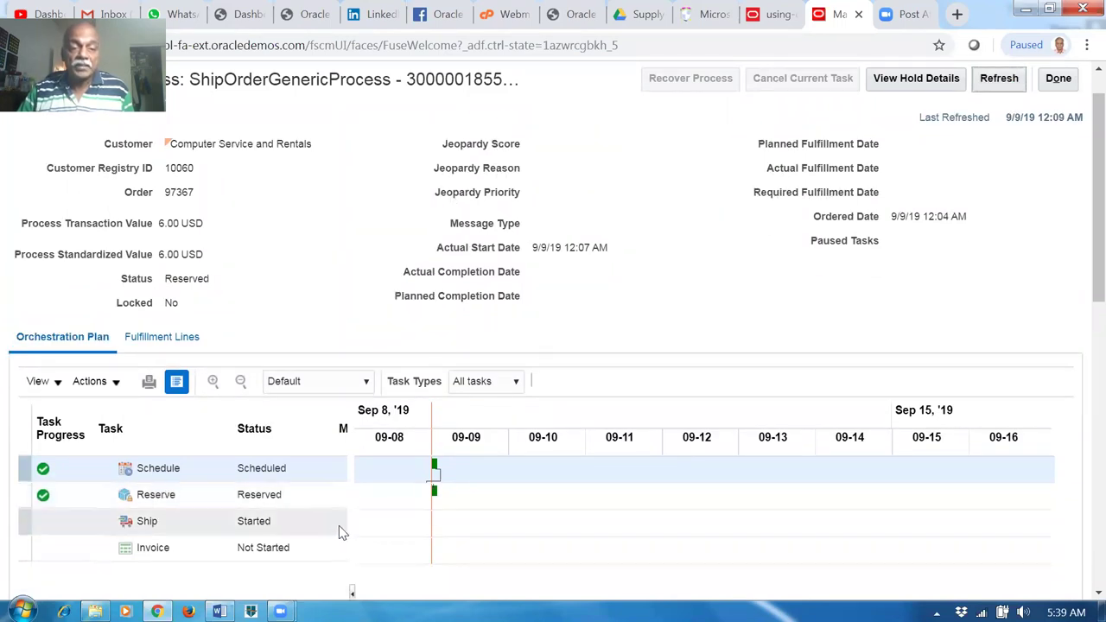
{"action": "left_click", "coordinate": [1003, 81]}
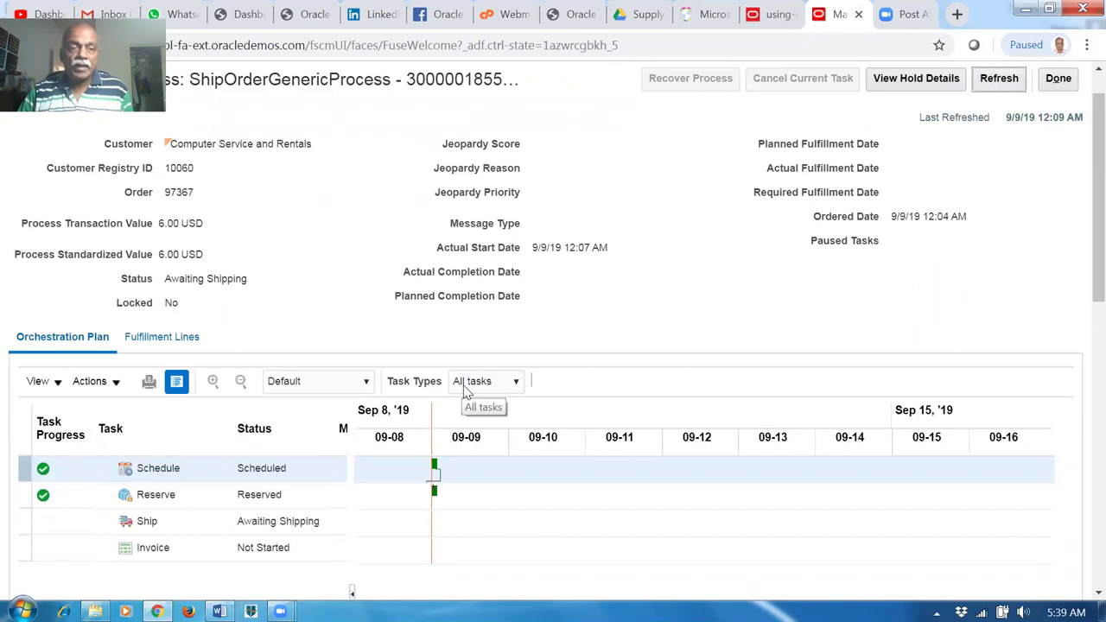
{"action": "left_click", "coordinate": [1060, 77]}
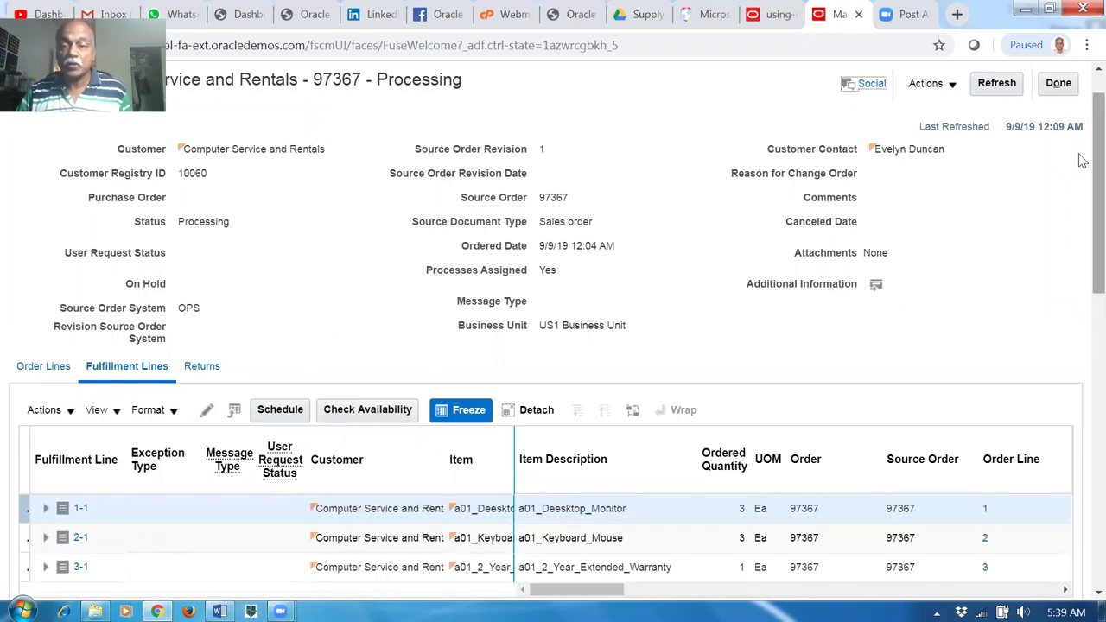
Compare the statuses and item descriptions of the three fulfillment lines, and leave the fulfillment view.
{"action": "scroll", "coordinate": [1081, 166], "scroll_direction": "down", "scroll_amount": 2}
{"action": "left_click_drag", "start_coordinate": [576, 459], "coordinate": [662, 456]}
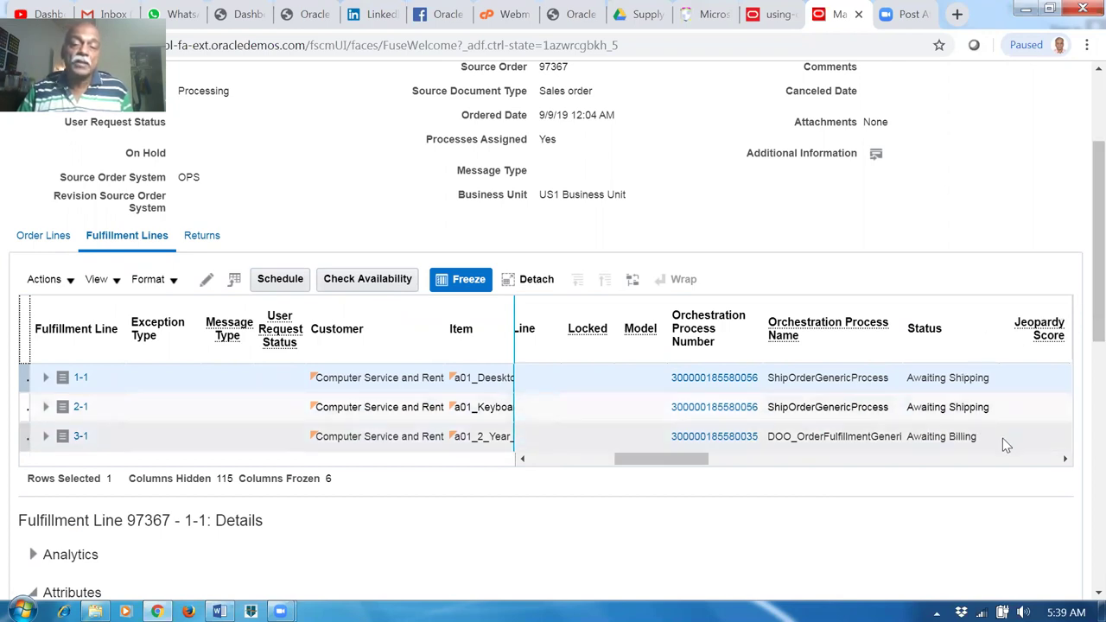
{"action": "left_click", "coordinate": [581, 435]}
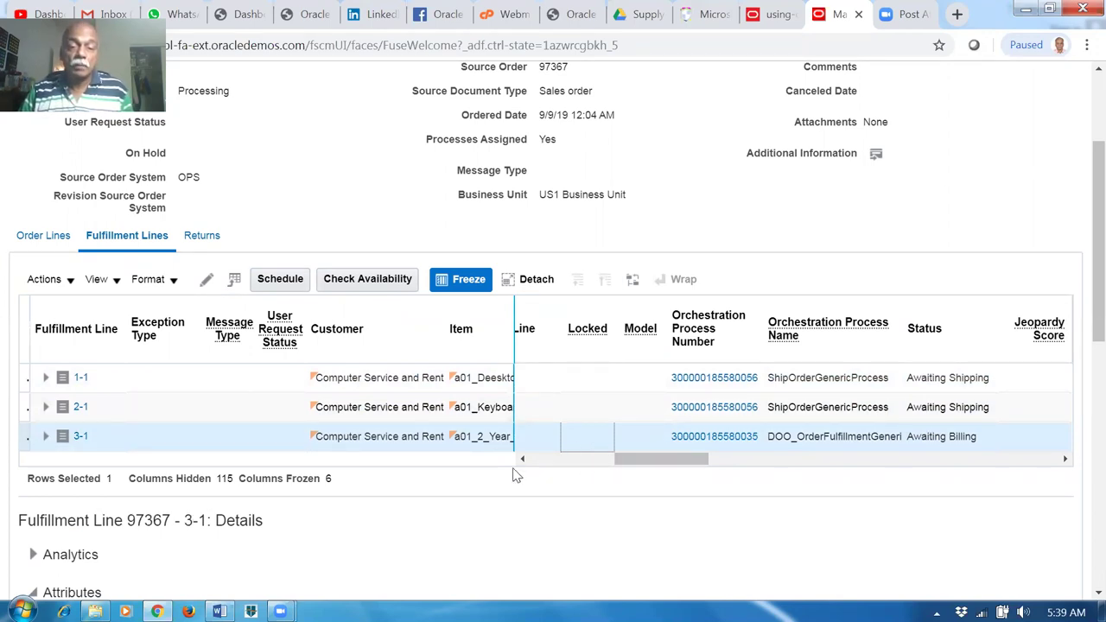
{"action": "left_click_drag", "start_coordinate": [634, 467], "coordinate": [532, 469]}
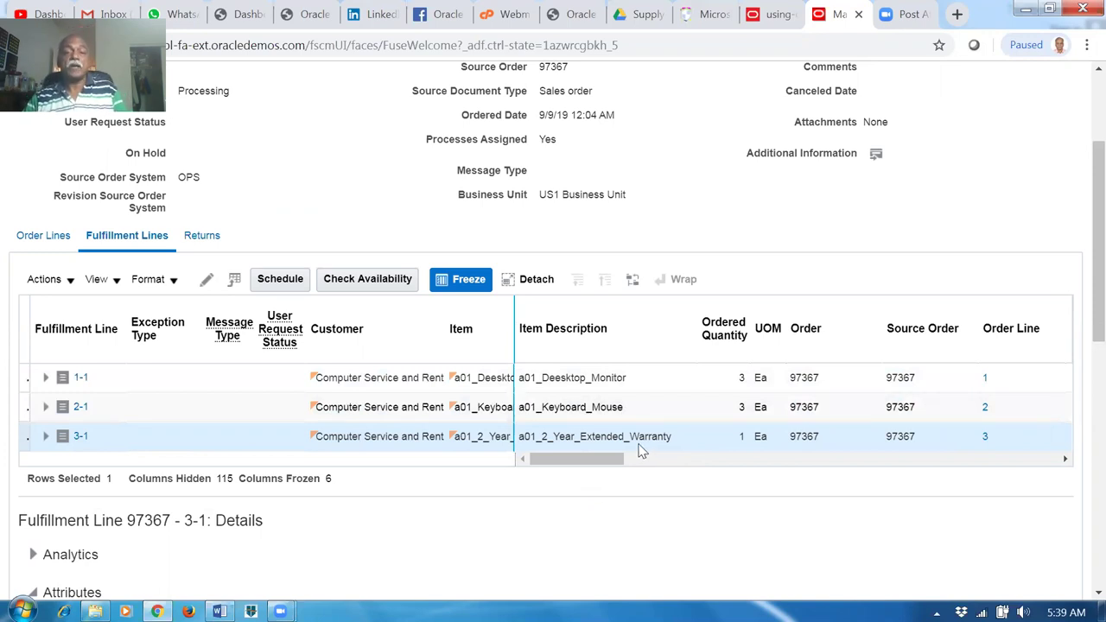
{"action": "left_click_drag", "start_coordinate": [609, 460], "coordinate": [717, 467]}
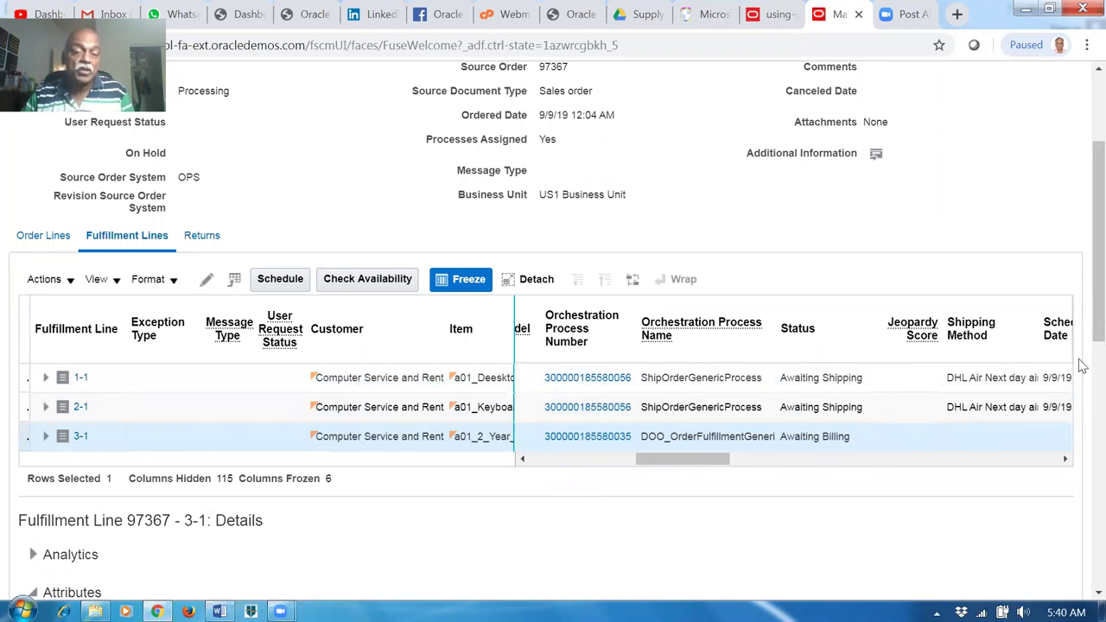
{"action": "scroll", "coordinate": [1078, 138], "scroll_direction": "up", "scroll_amount": 2}
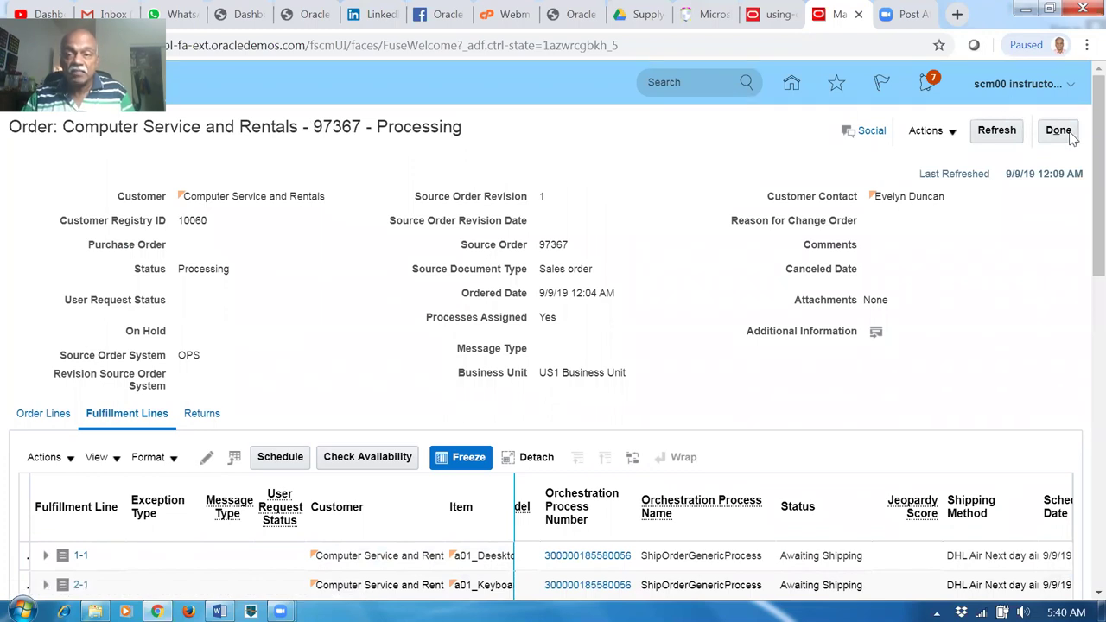
{"action": "left_click", "coordinate": [1066, 135]}
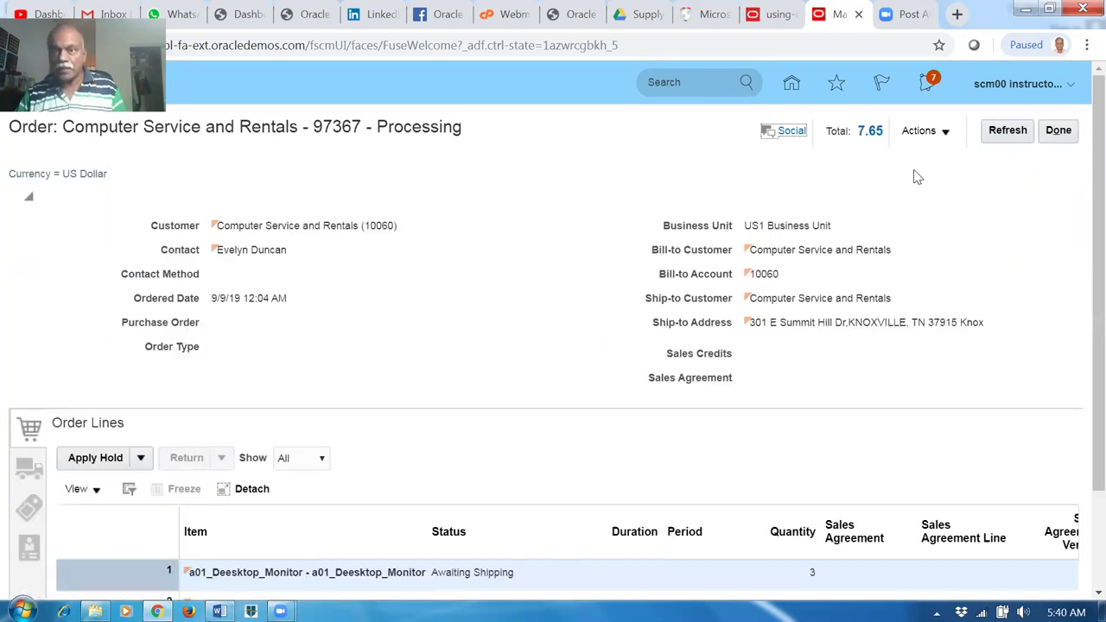
Copy the sales order with all copy options selected, including frozen pricing and shipping charges and all sales credits, and accept the price freeze.
{"action": "left_click", "coordinate": [925, 132]}
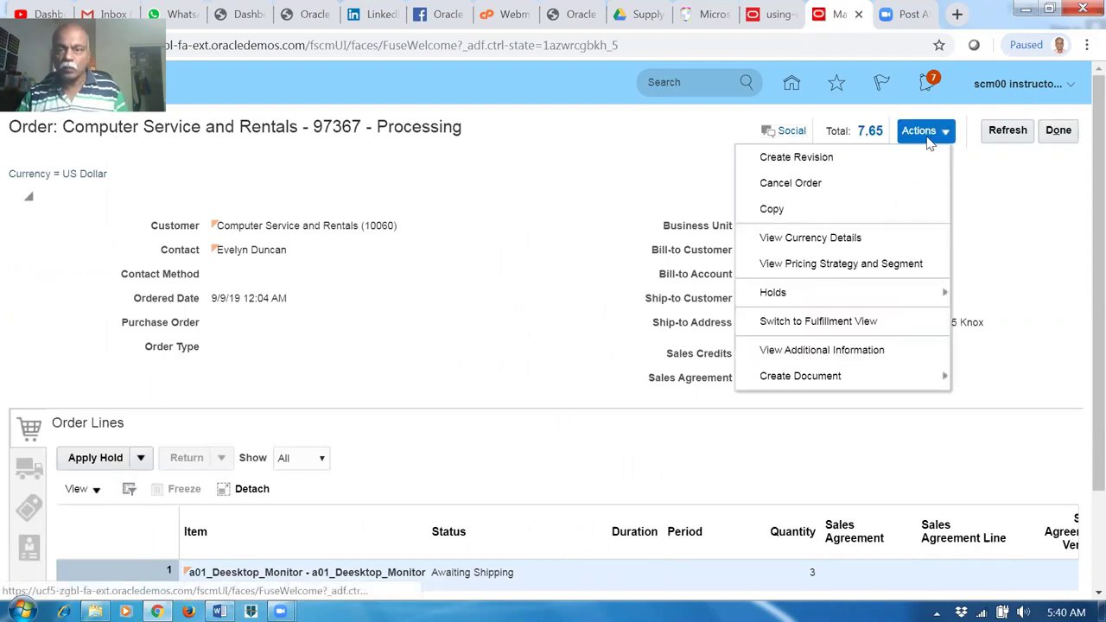
{"action": "left_click", "coordinate": [771, 210]}
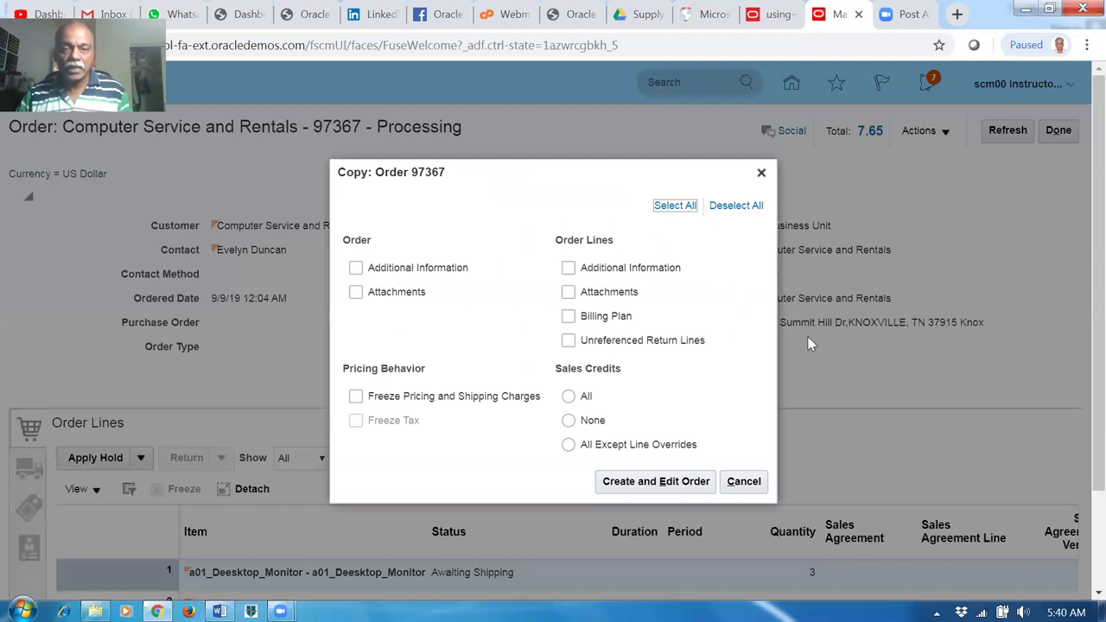
{"action": "left_click", "coordinate": [677, 212]}
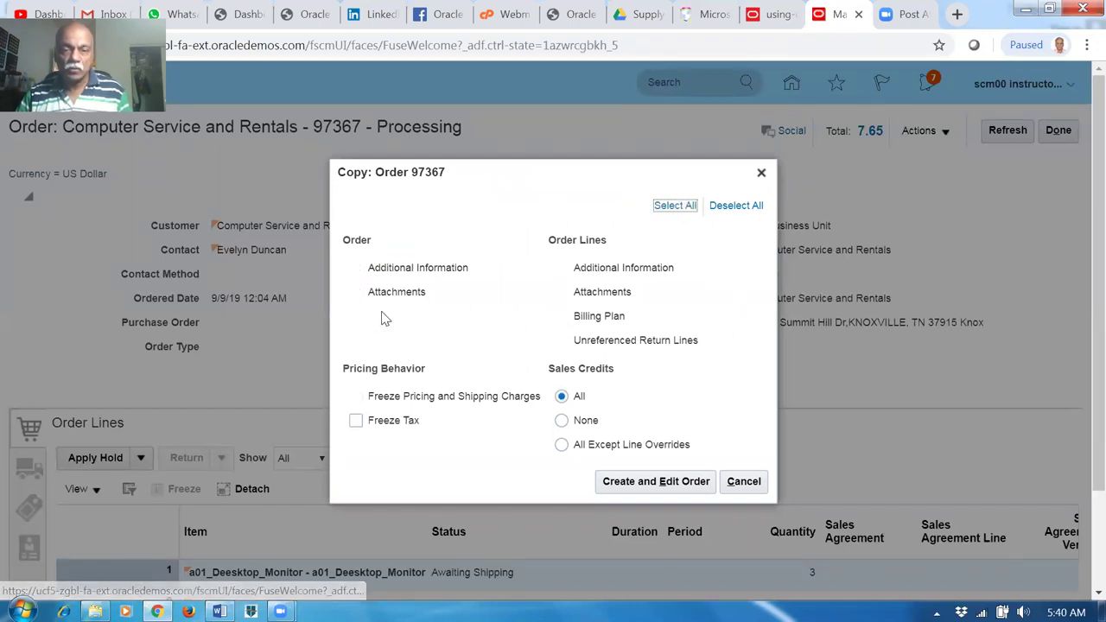
{"action": "left_click", "coordinate": [649, 477]}
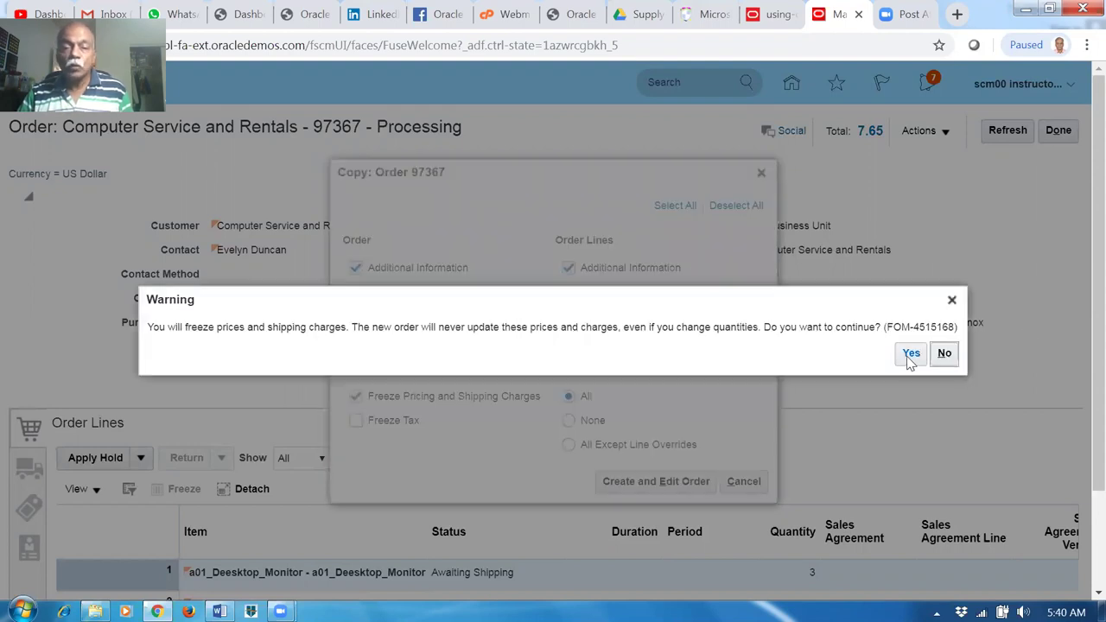
{"action": "left_click_drag", "start_coordinate": [218, 327], "coordinate": [479, 327]}
{"action": "left_click", "coordinate": [913, 356]}
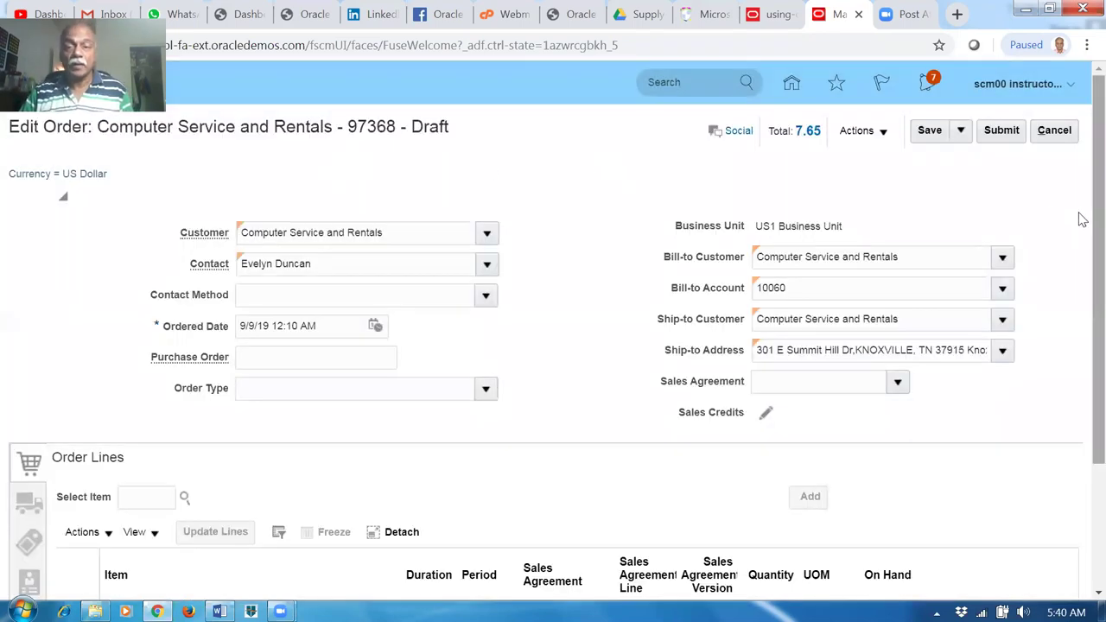
Set the copied draft order's order type to Default DOO.
{"action": "scroll", "coordinate": [1081, 242], "scroll_direction": "down", "scroll_amount": 1}
{"action": "left_click", "coordinate": [487, 325]}
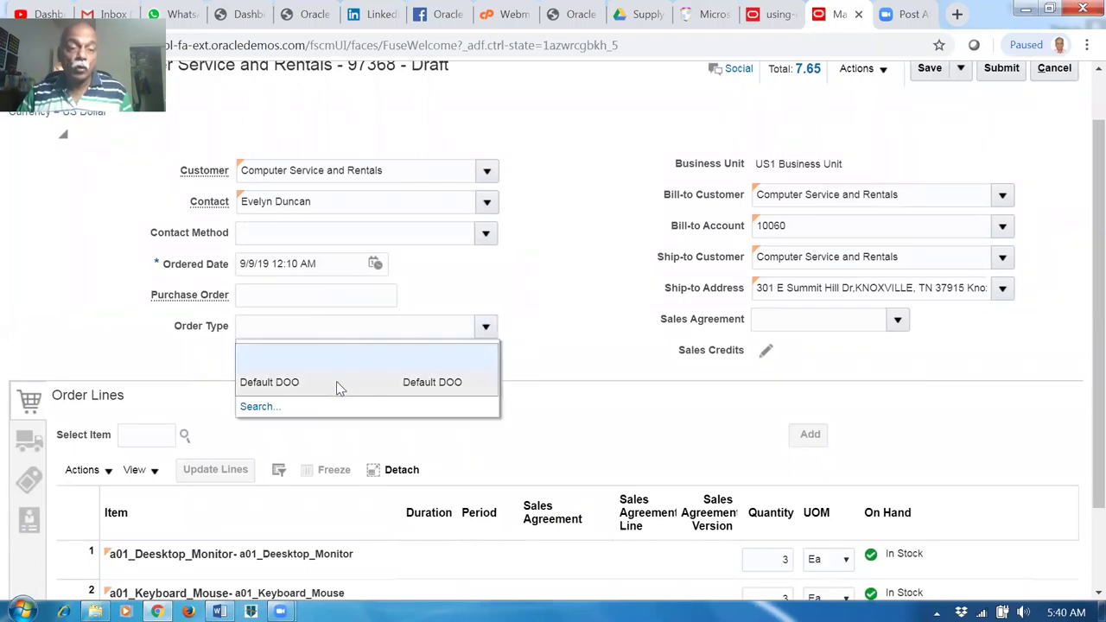
{"action": "left_click", "coordinate": [337, 381]}
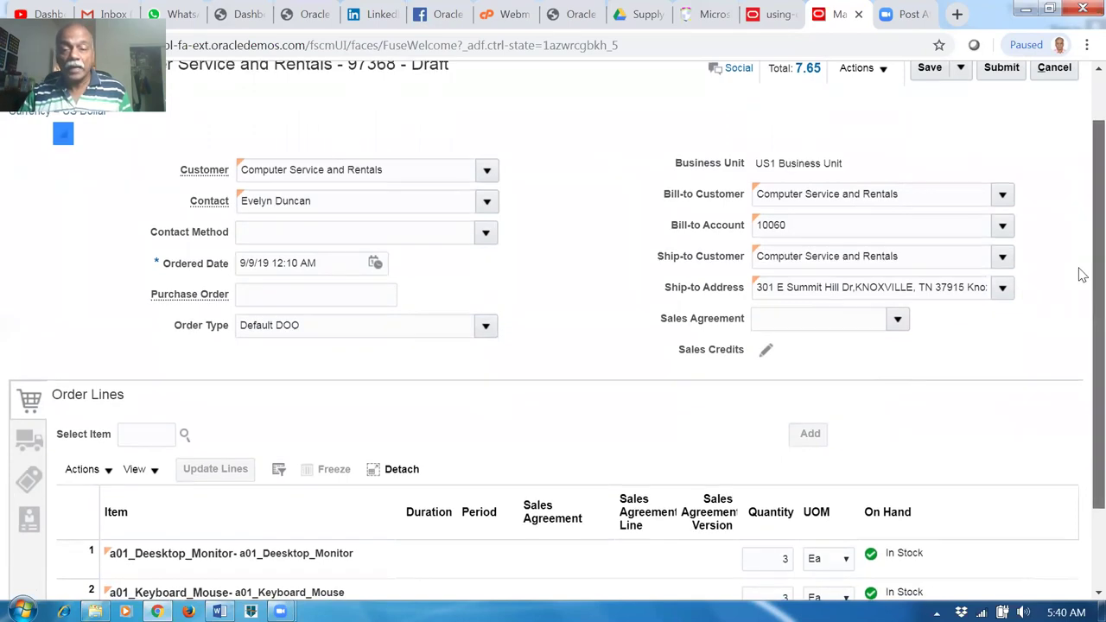
In the shipment details, override the a01_2_Year_Extended_Warranty line to assign shipment set SS1, and accept replacing the set's attribute values.
{"action": "scroll", "coordinate": [1080, 275], "scroll_direction": "down", "scroll_amount": 2}
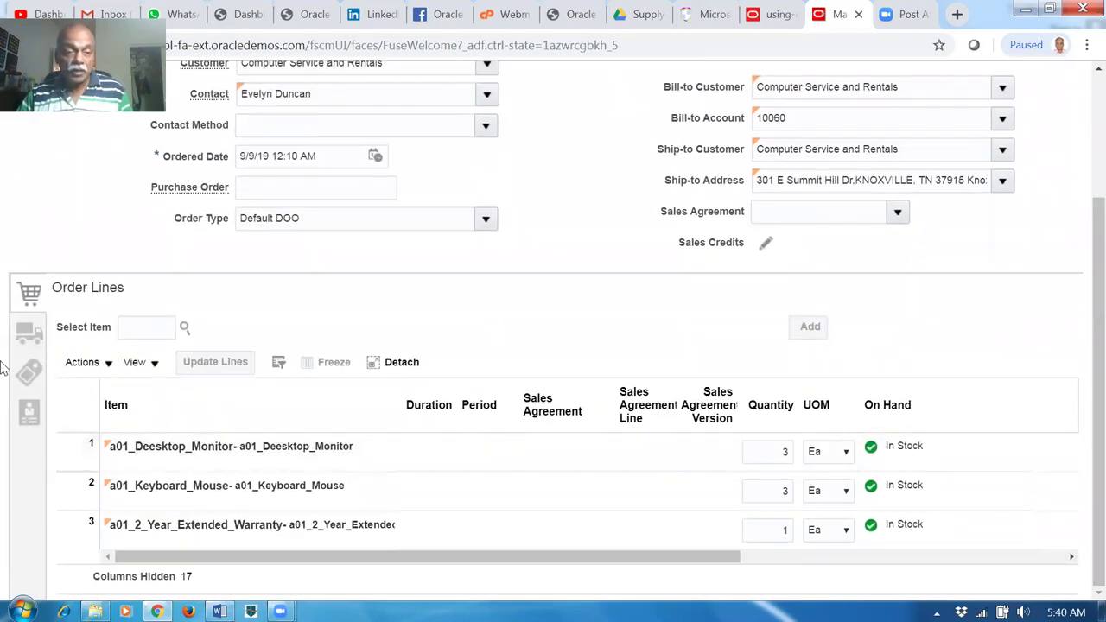
{"action": "left_click", "coordinate": [26, 335]}
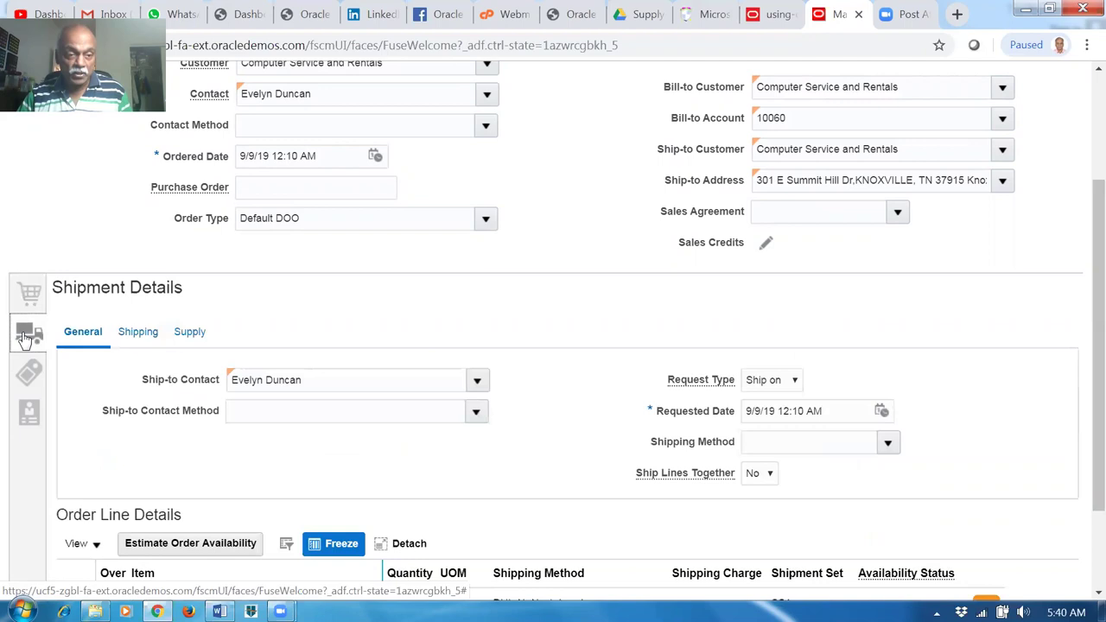
{"action": "left_click", "coordinate": [191, 334]}
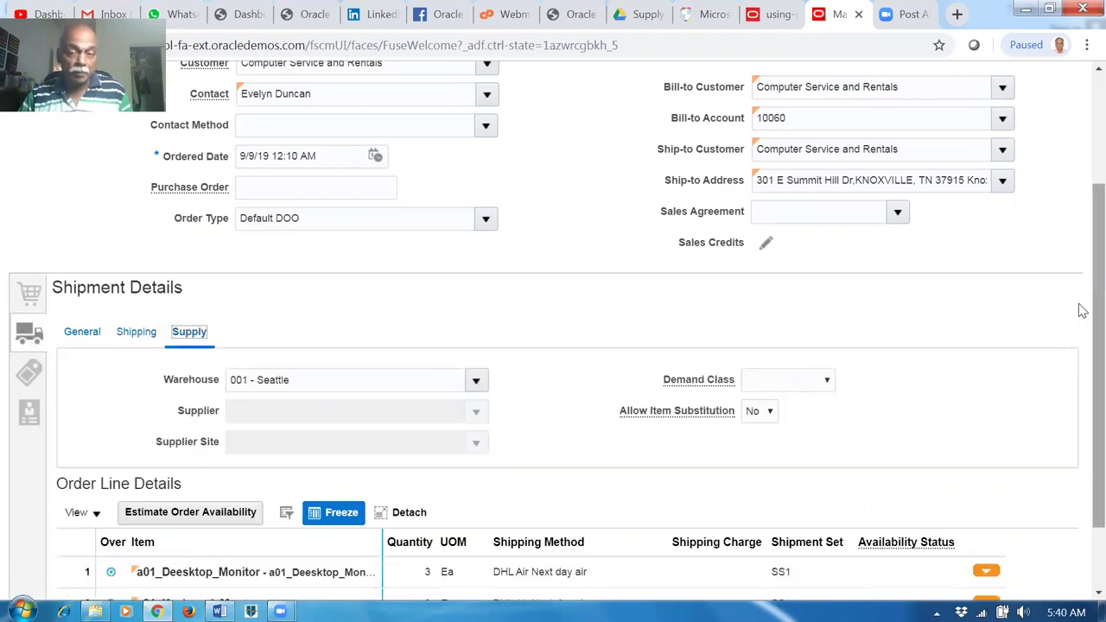
{"action": "scroll", "coordinate": [1081, 314], "scroll_direction": "down", "scroll_amount": 1}
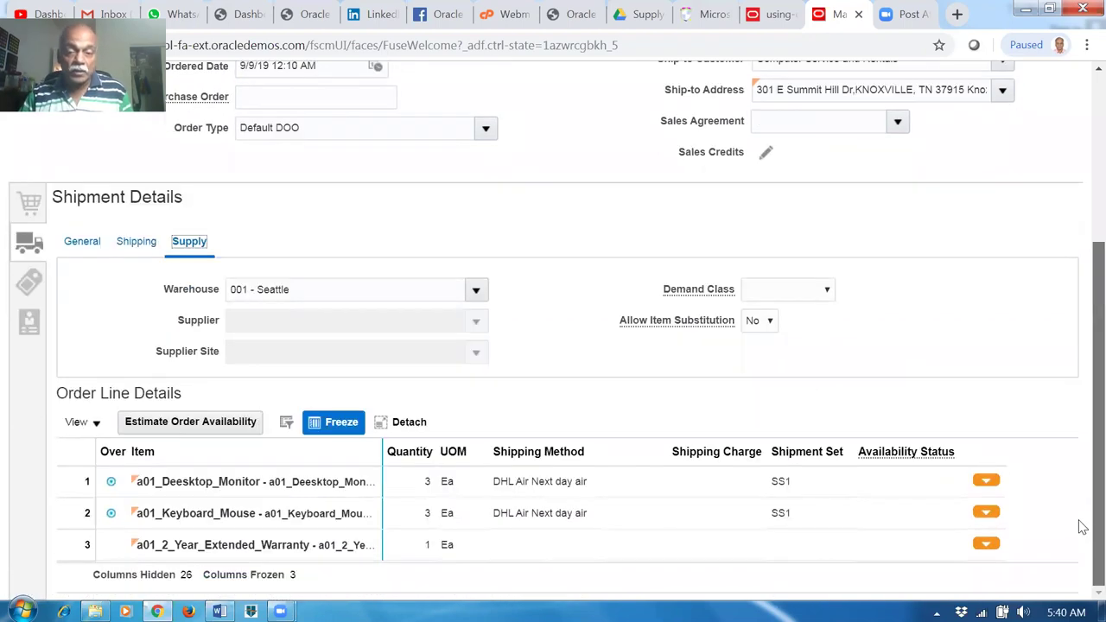
{"action": "left_click", "coordinate": [489, 549]}
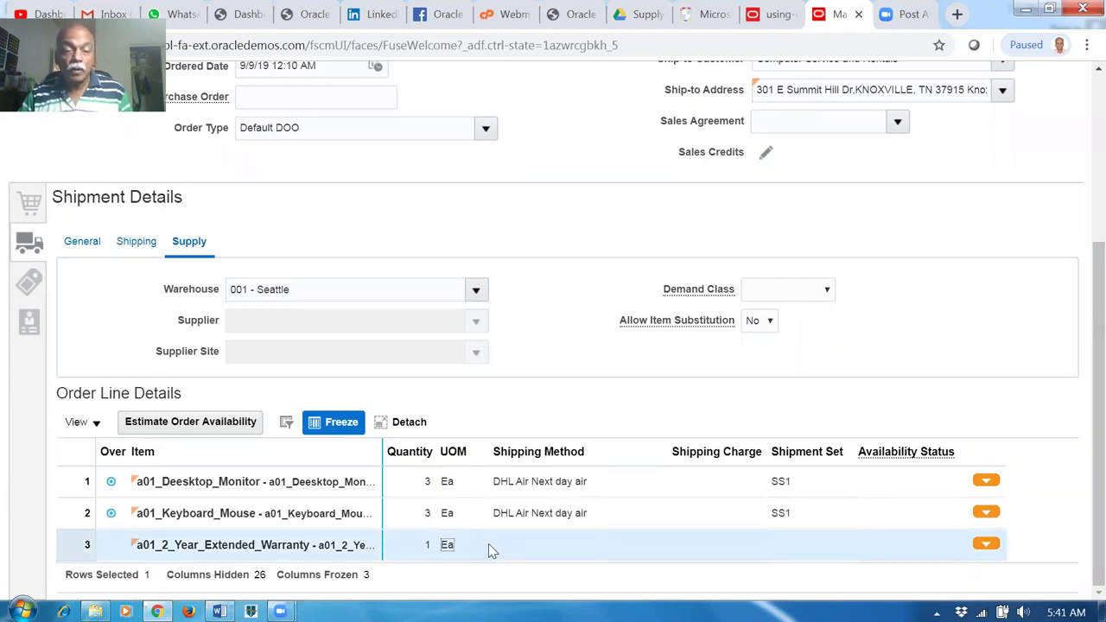
{"action": "left_click", "coordinate": [990, 549]}
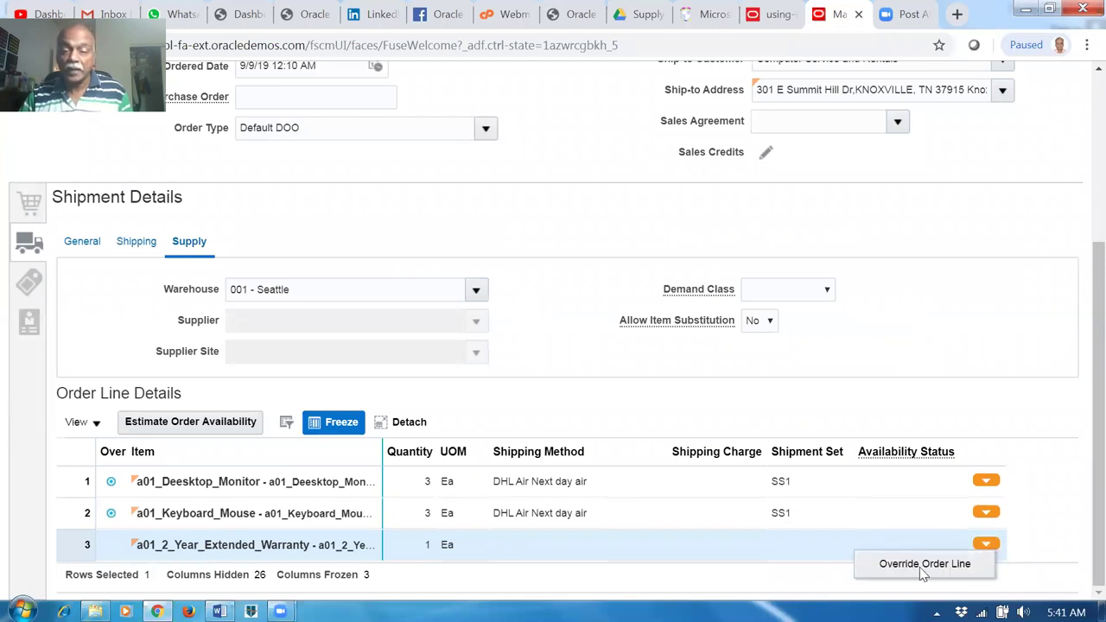
{"action": "left_click", "coordinate": [923, 567]}
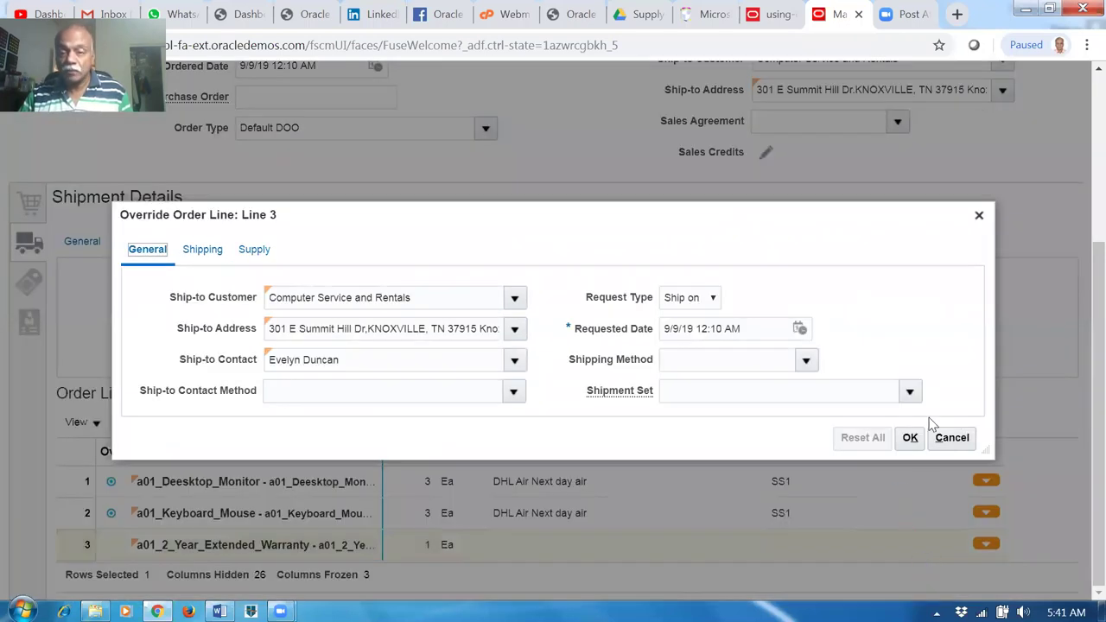
{"action": "left_click", "coordinate": [912, 392]}
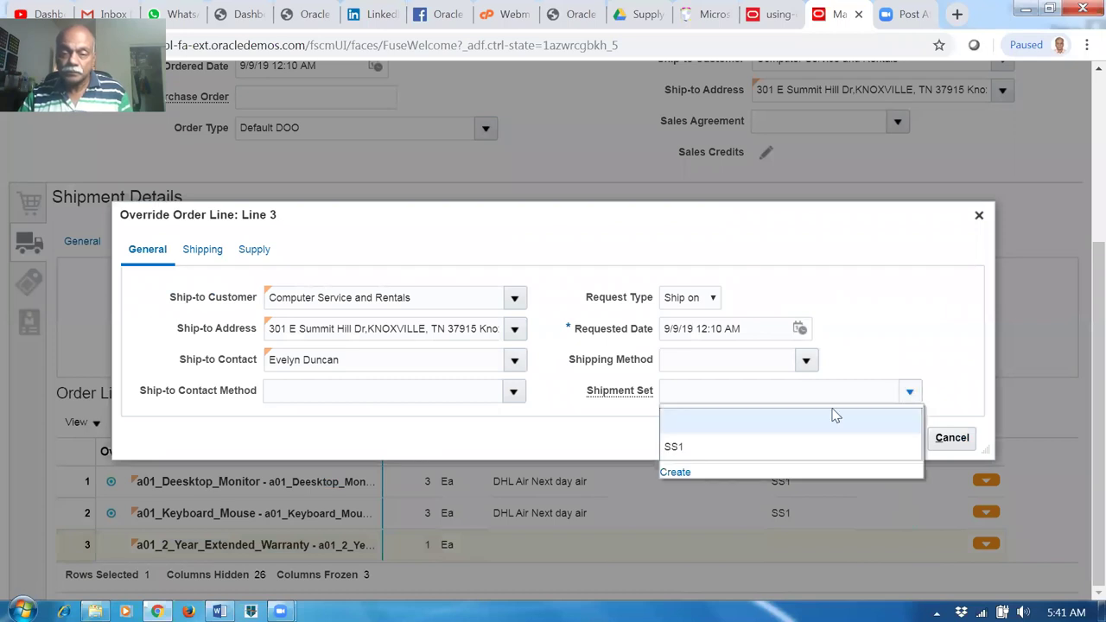
{"action": "left_click", "coordinate": [756, 447]}
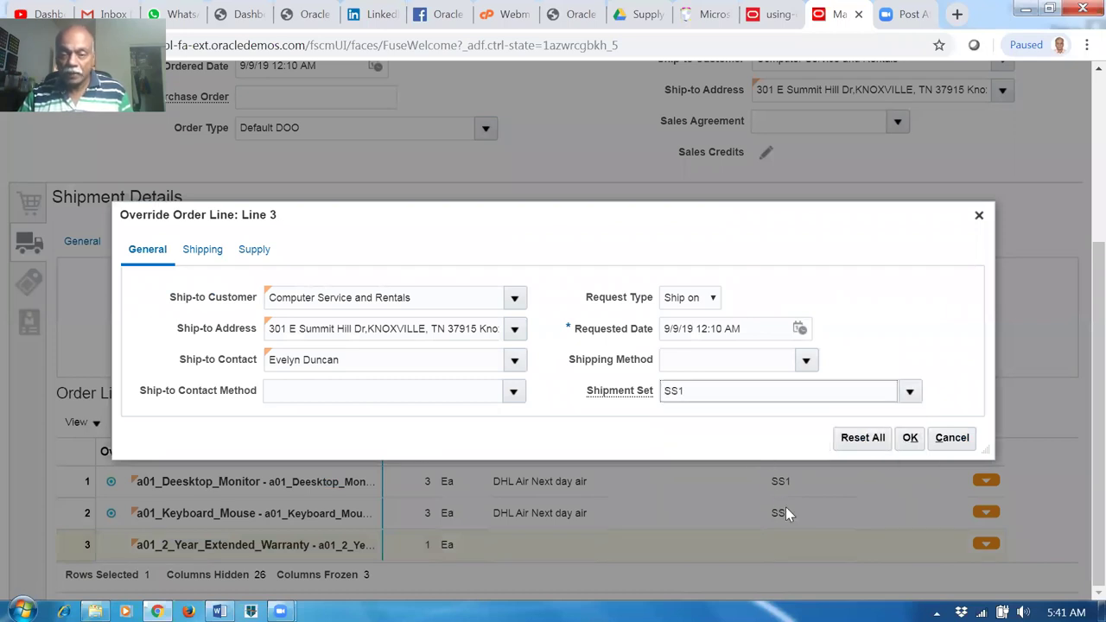
{"action": "left_click", "coordinate": [910, 437]}
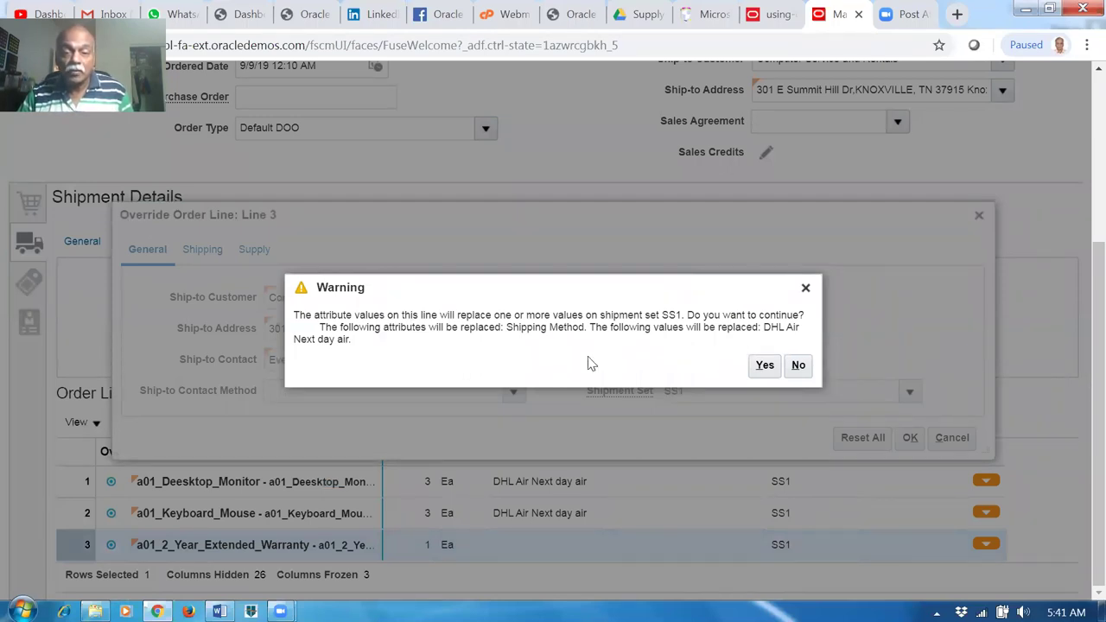
{"action": "left_click", "coordinate": [765, 366]}
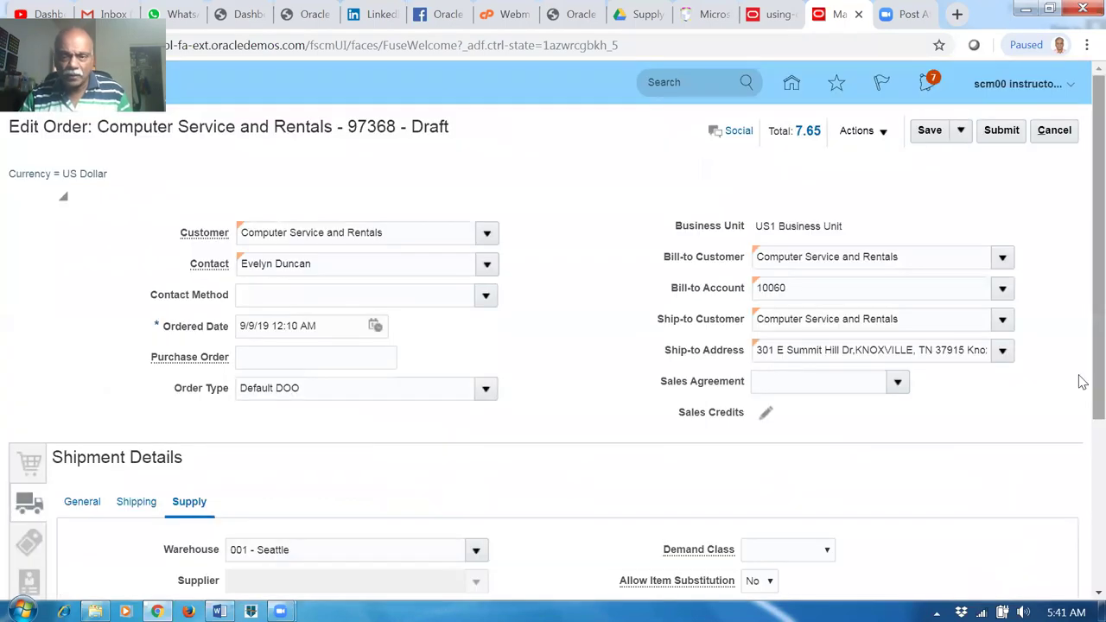
Check the shipment sets and shipping methods of the three order lines, and save the draft order.
{"action": "scroll", "coordinate": [1081, 433], "scroll_direction": "down", "scroll_amount": 1}
{"action": "scroll", "coordinate": [1082, 506], "scroll_direction": "down", "scroll_amount": 3}
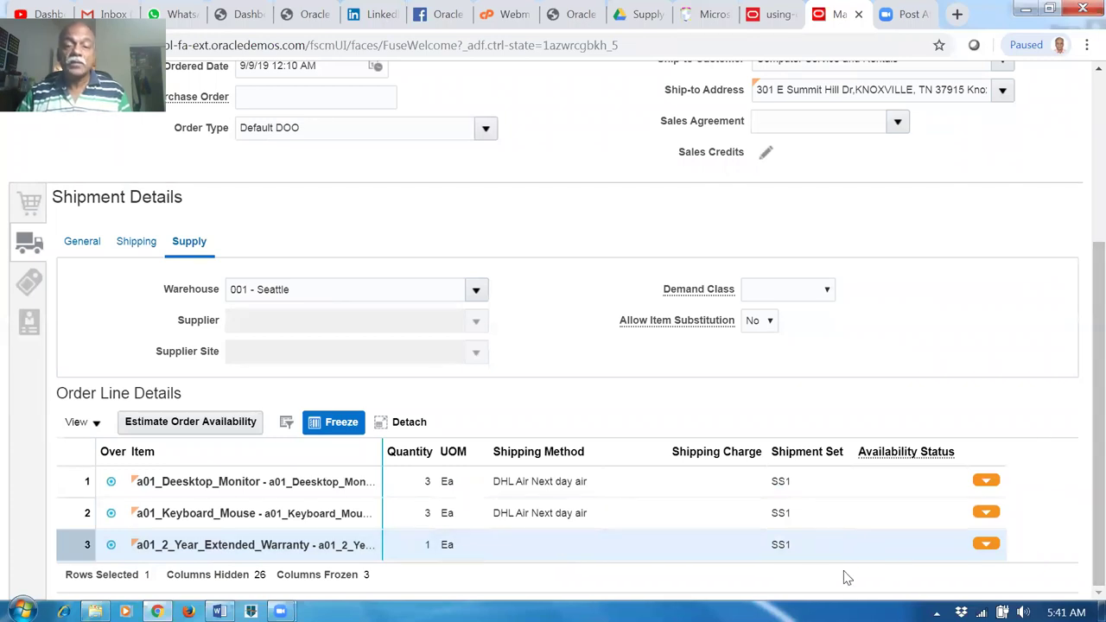
{"action": "scroll", "coordinate": [1078, 464], "scroll_direction": "up", "scroll_amount": 3}
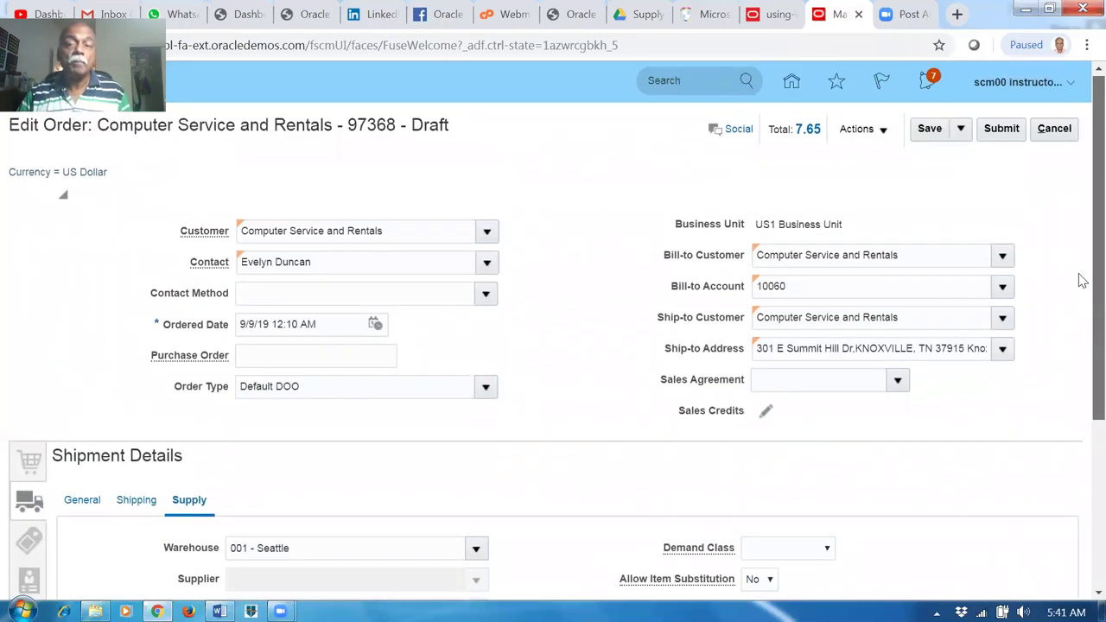
{"action": "left_click", "coordinate": [931, 130]}
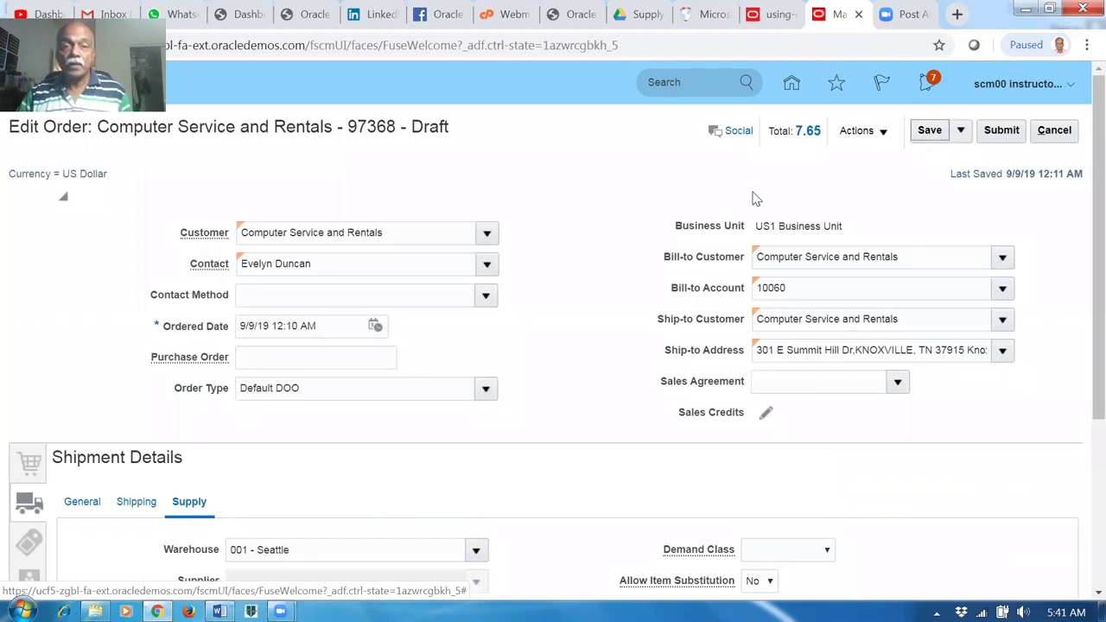
Review the saved order's header and shipment lines, submit the order, and acknowledge the submission.
{"action": "scroll", "coordinate": [546, 190], "scroll_direction": "down", "scroll_amount": 3}
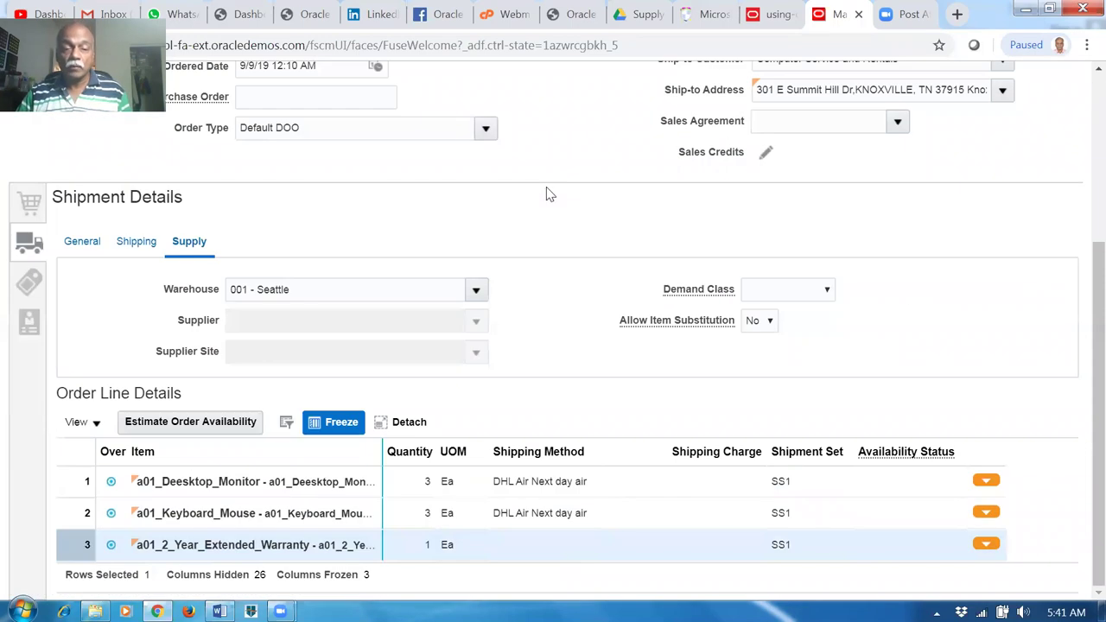
{"action": "scroll", "coordinate": [546, 192], "scroll_direction": "up", "scroll_amount": 3}
{"action": "scroll", "coordinate": [546, 191], "scroll_direction": "down", "scroll_amount": 3}
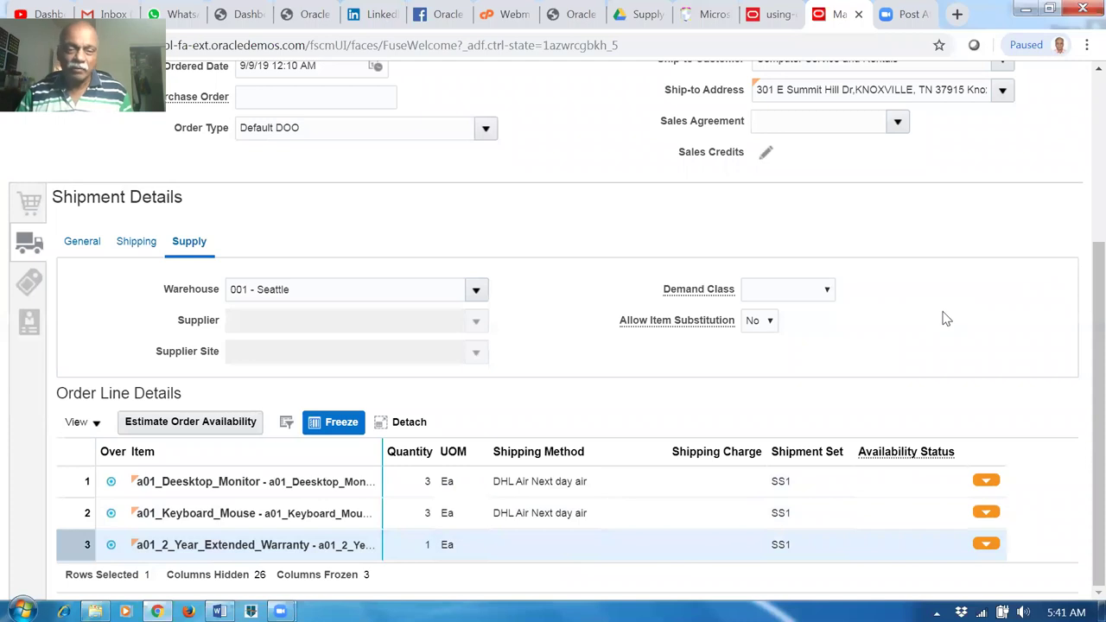
{"action": "scroll", "coordinate": [946, 322], "scroll_direction": "up", "scroll_amount": 3}
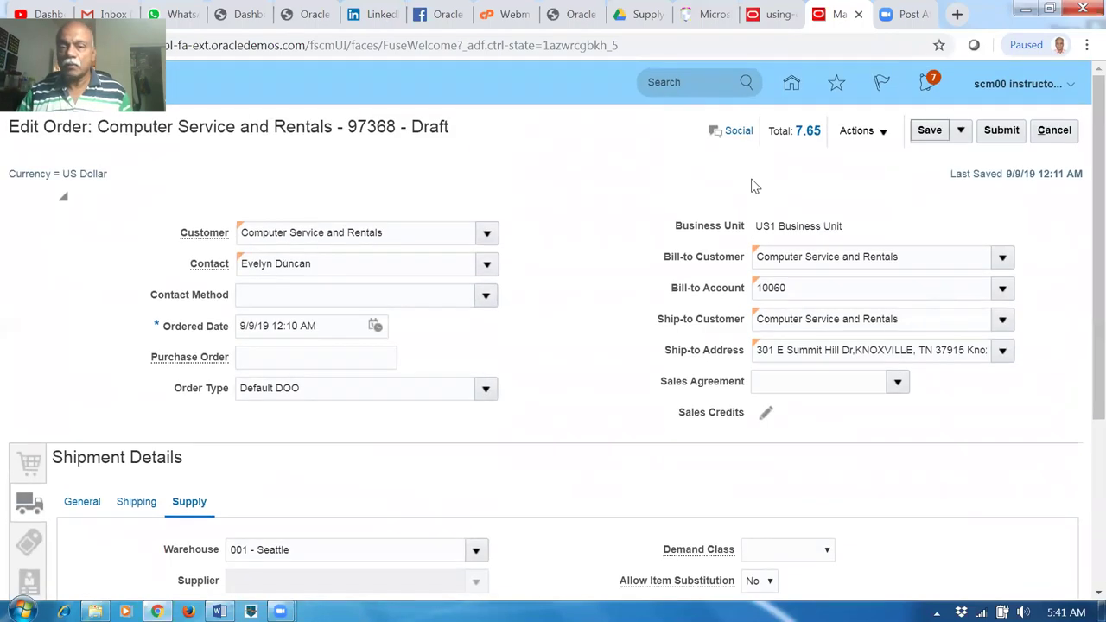
{"action": "scroll", "coordinate": [600, 207], "scroll_direction": "down", "scroll_amount": 3}
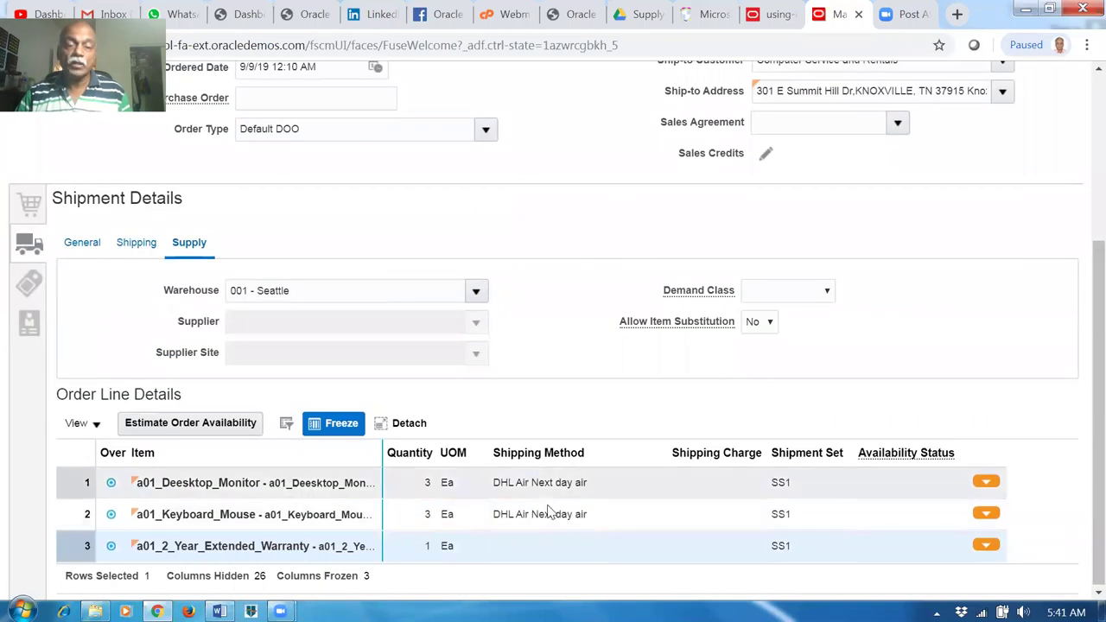
{"action": "scroll", "coordinate": [654, 232], "scroll_direction": "up", "scroll_amount": 3}
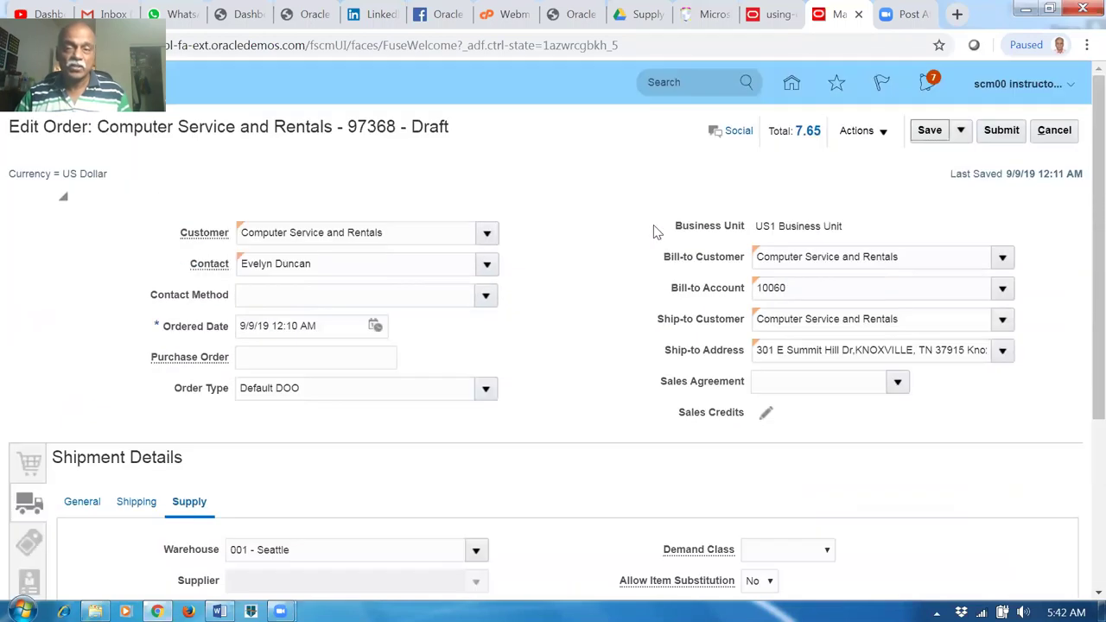
{"action": "left_click", "coordinate": [999, 130]}
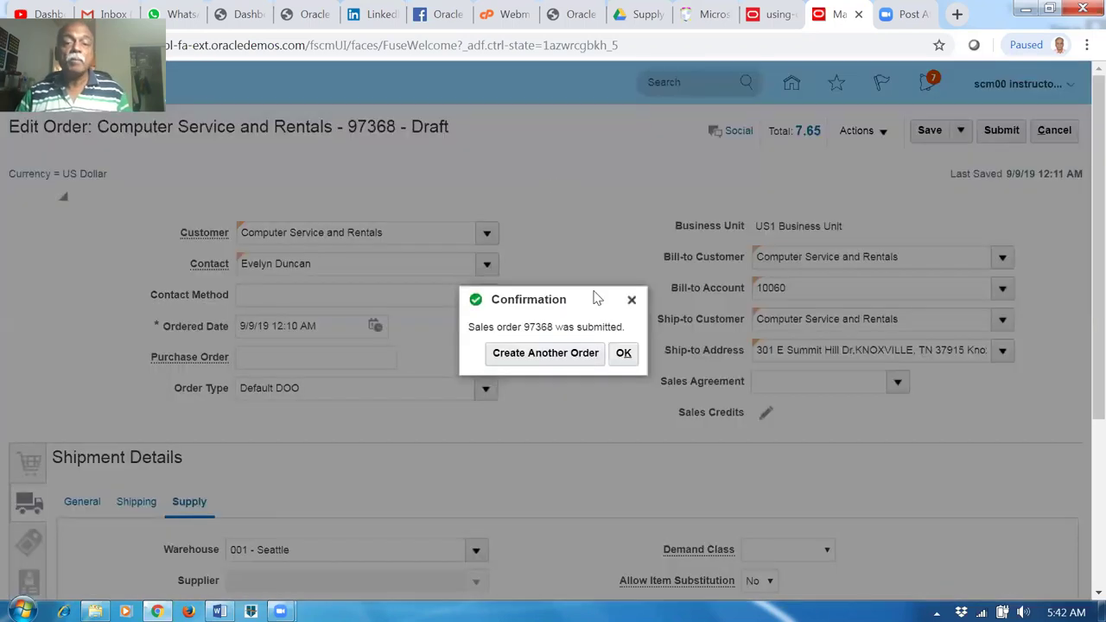
{"action": "left_click", "coordinate": [624, 353]}
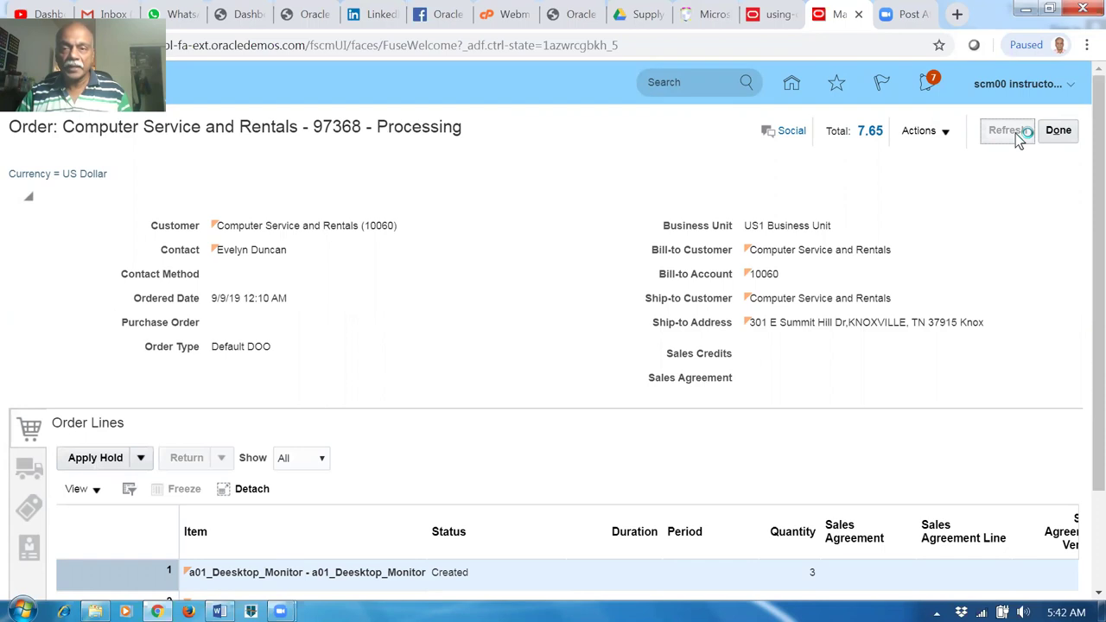
Switch the submitted copy to the fulfillment view and examine its fulfillment lines' orchestration process names and statuses.
{"action": "left_click", "coordinate": [921, 131]}
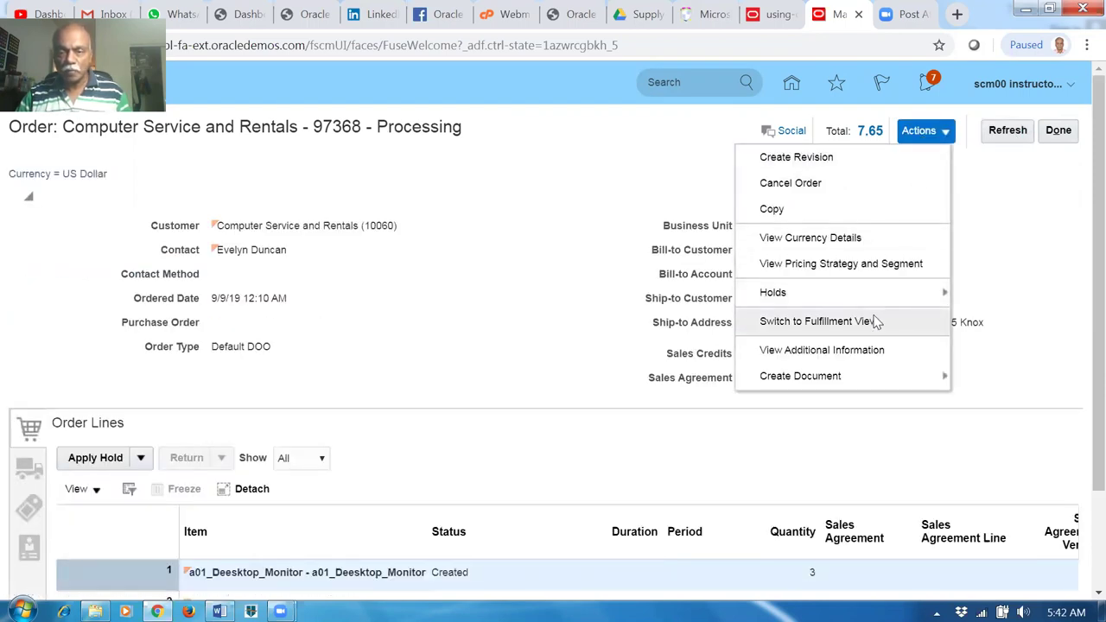
{"action": "left_click", "coordinate": [812, 320]}
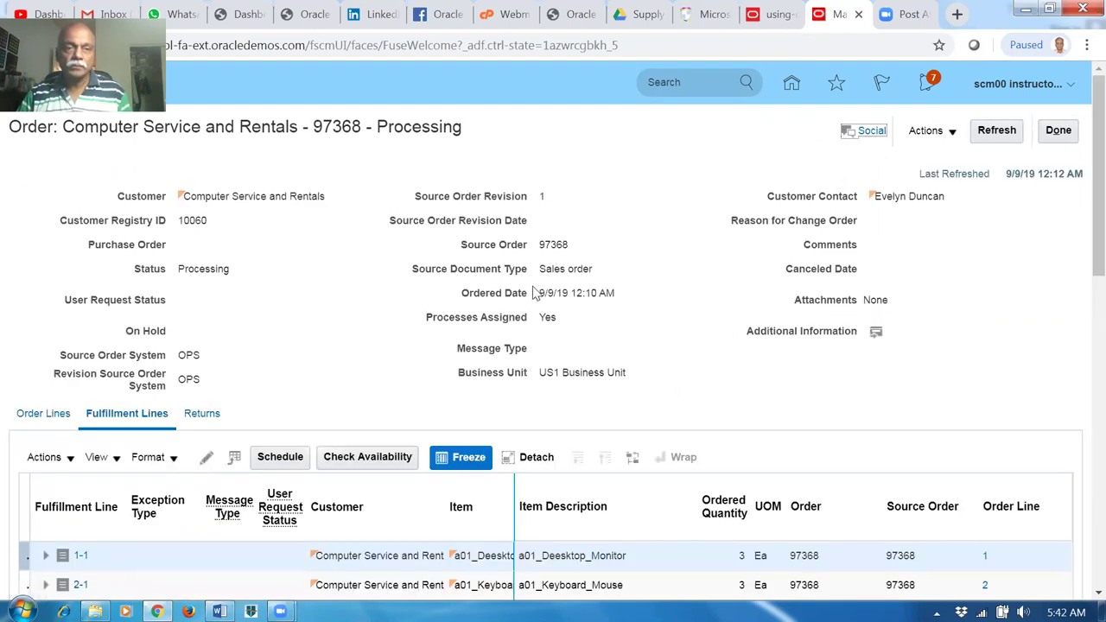
{"action": "scroll", "coordinate": [534, 292], "scroll_direction": "down", "scroll_amount": 2}
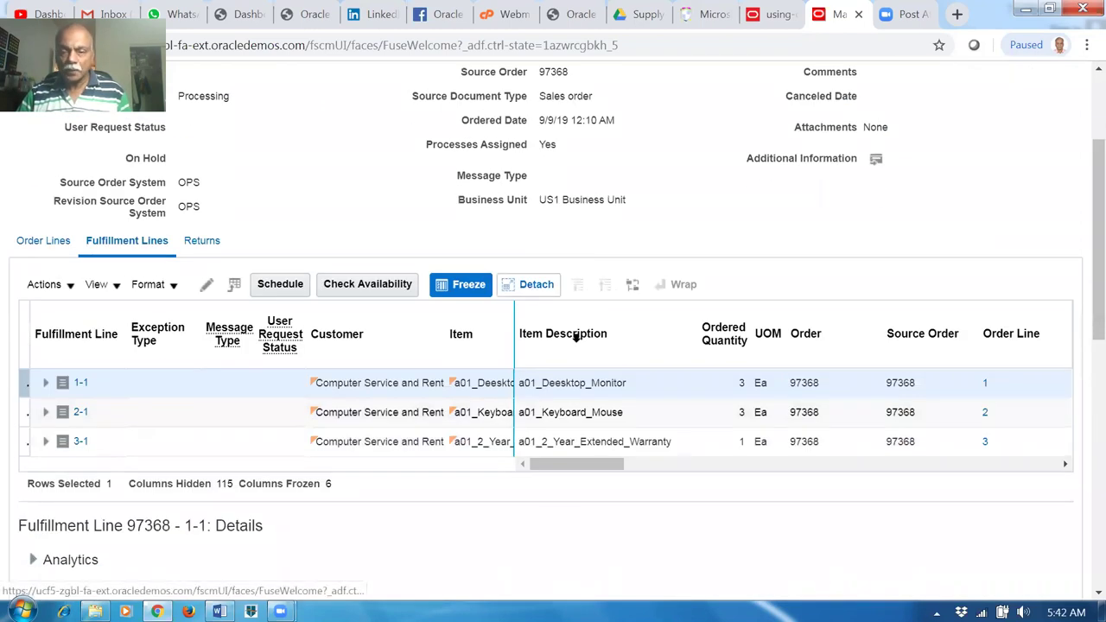
{"action": "left_click_drag", "start_coordinate": [582, 456], "coordinate": [678, 476]}
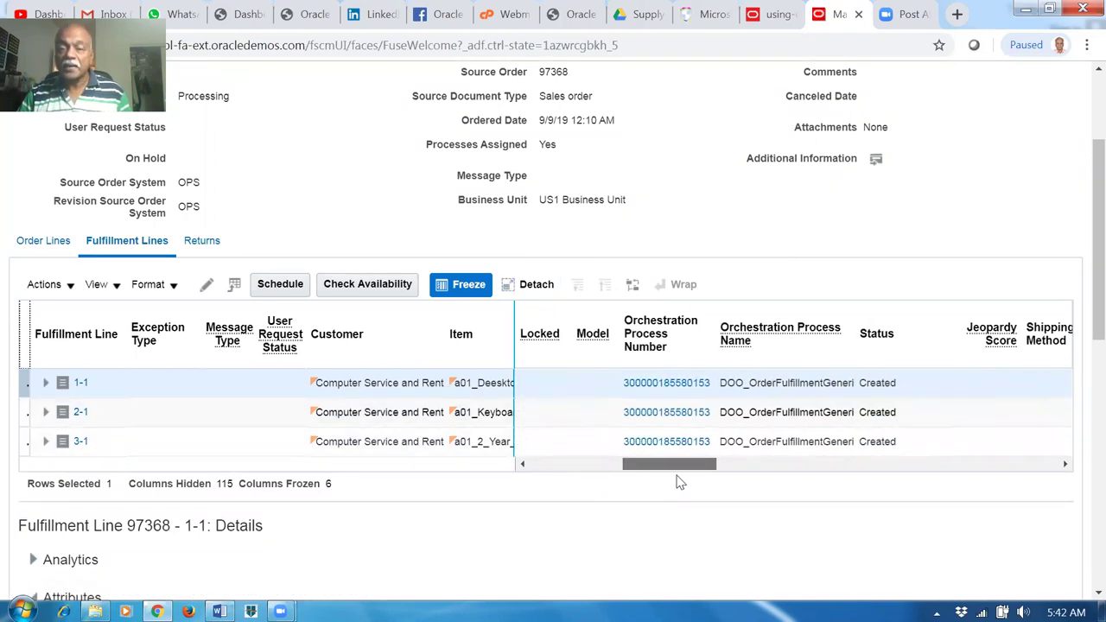
Refresh the copied order's fulfillment view twice to update the fulfillment line statuses.
{"action": "scroll", "coordinate": [1080, 276], "scroll_direction": "up", "scroll_amount": 2}
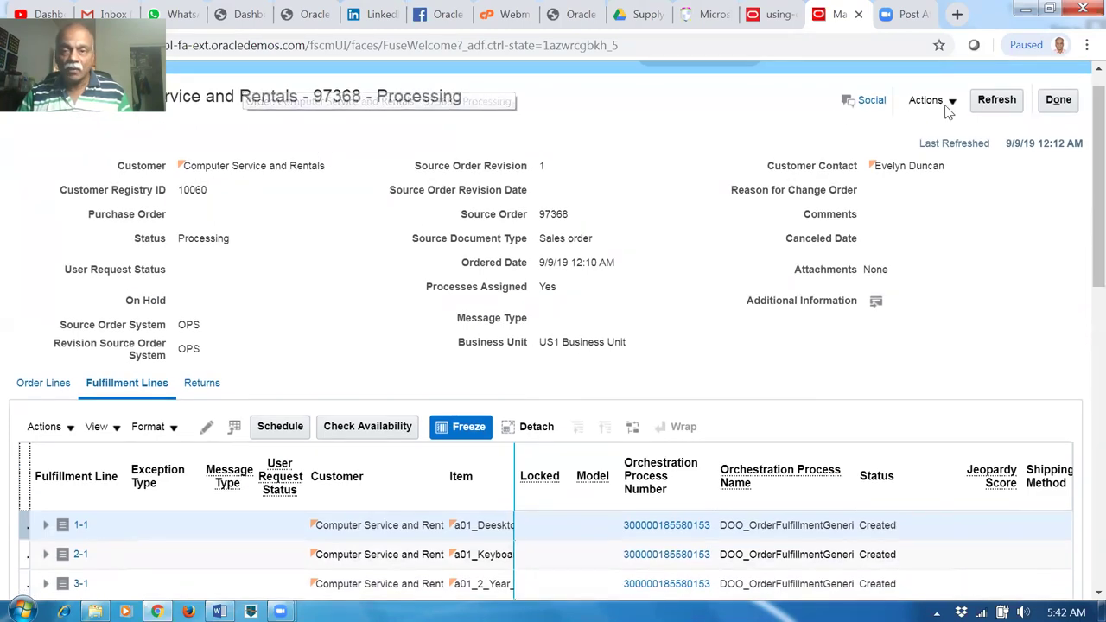
{"action": "left_click", "coordinate": [994, 101]}
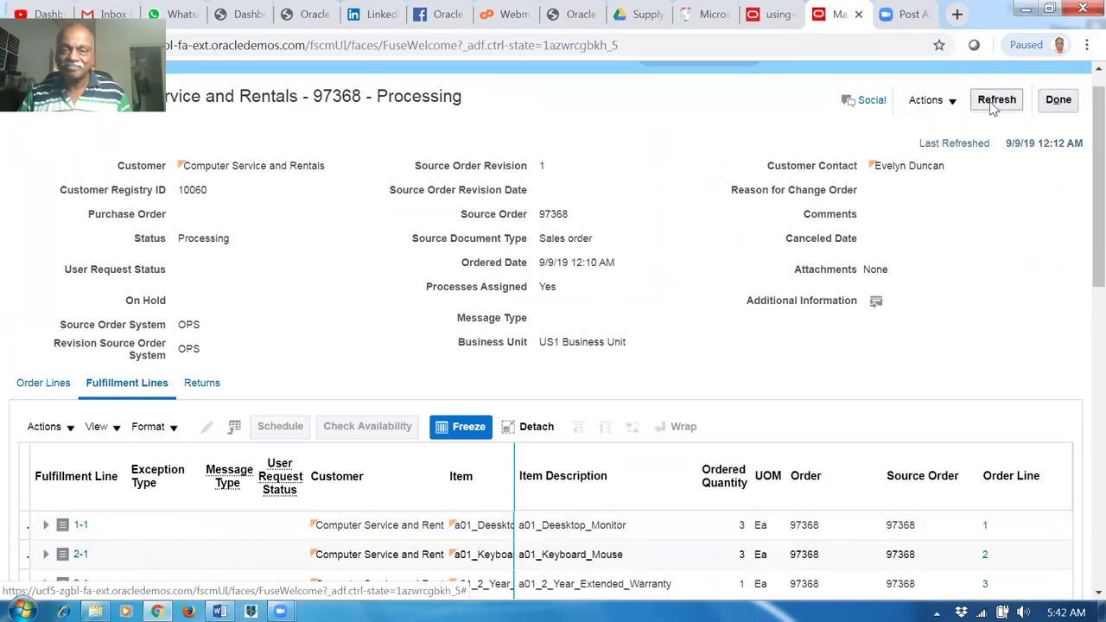
{"action": "left_click", "coordinate": [994, 101]}
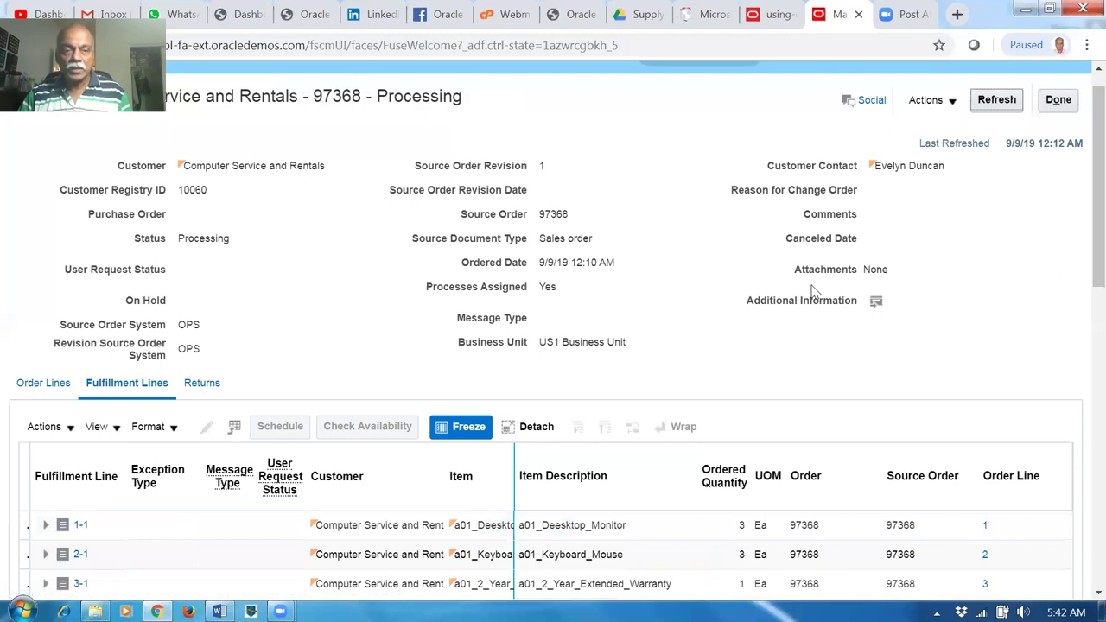
Check the fulfillment lines' orchestration process names and statuses, and open the application home page in a duplicate browser tab.
{"action": "scroll", "coordinate": [1080, 250], "scroll_direction": "down", "scroll_amount": 2}
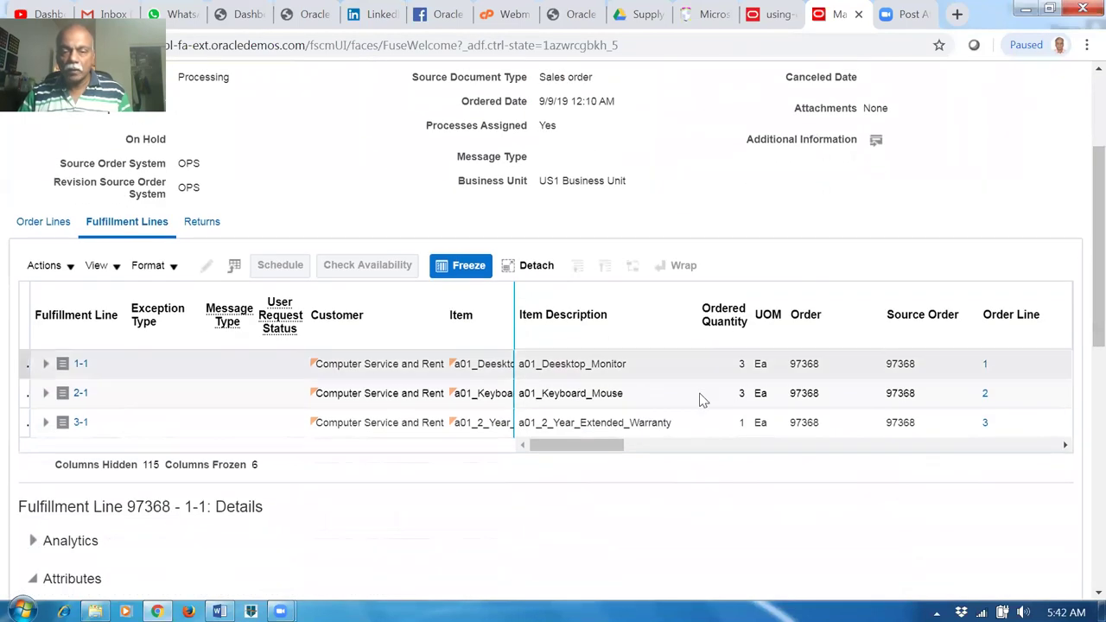
{"action": "left_click_drag", "start_coordinate": [601, 444], "coordinate": [697, 459]}
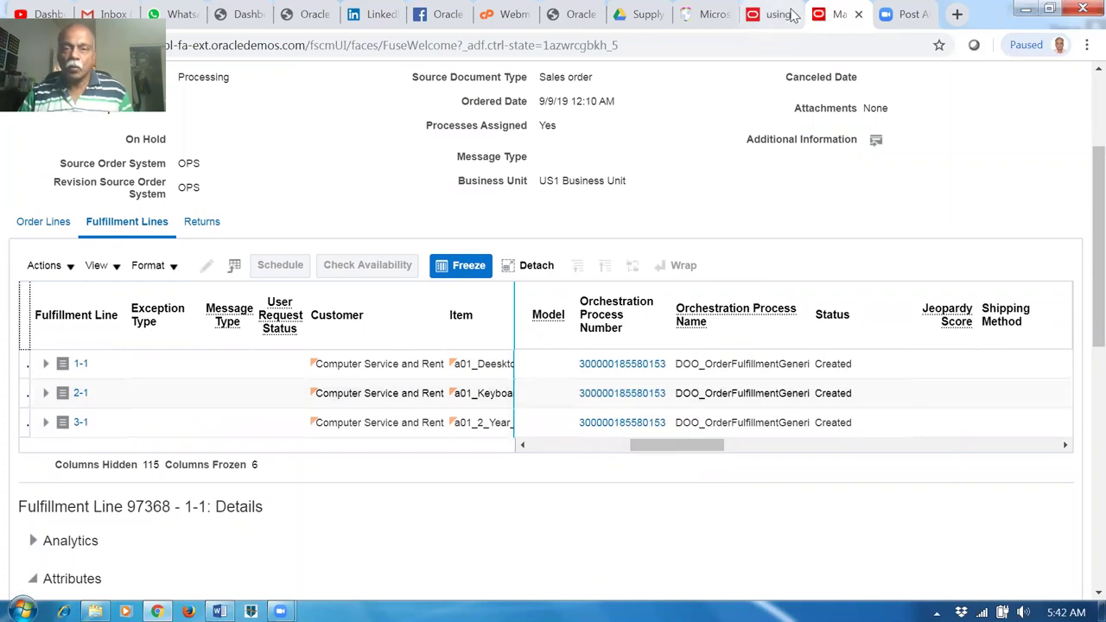
{"action": "right_click", "coordinate": [843, 26]}
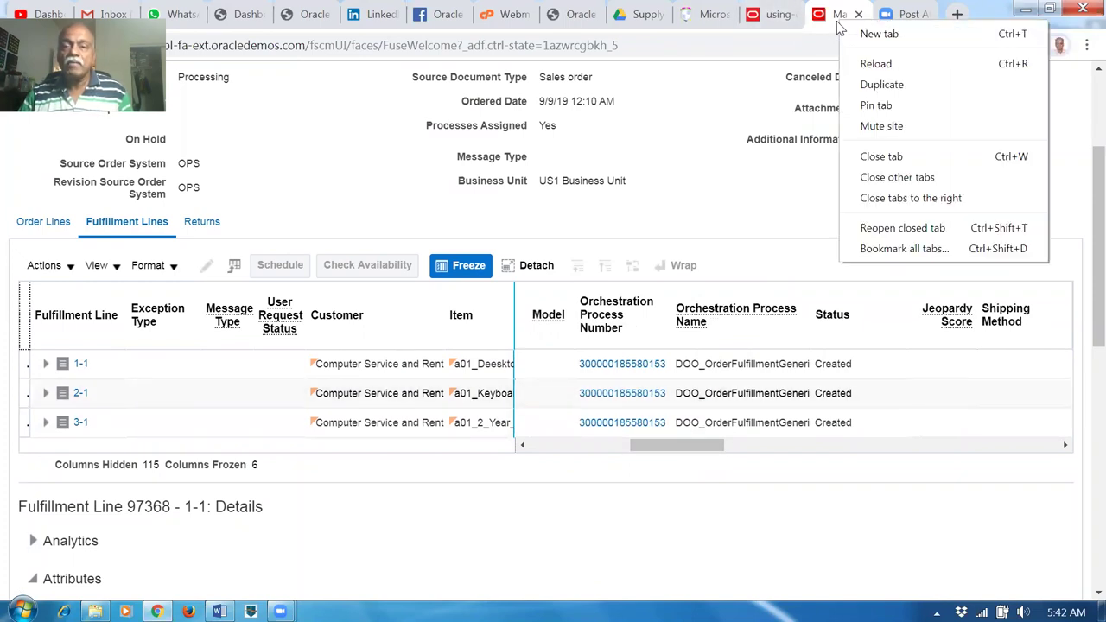
{"action": "left_click", "coordinate": [850, 85]}
{"action": "left_click", "coordinate": [381, 42]}
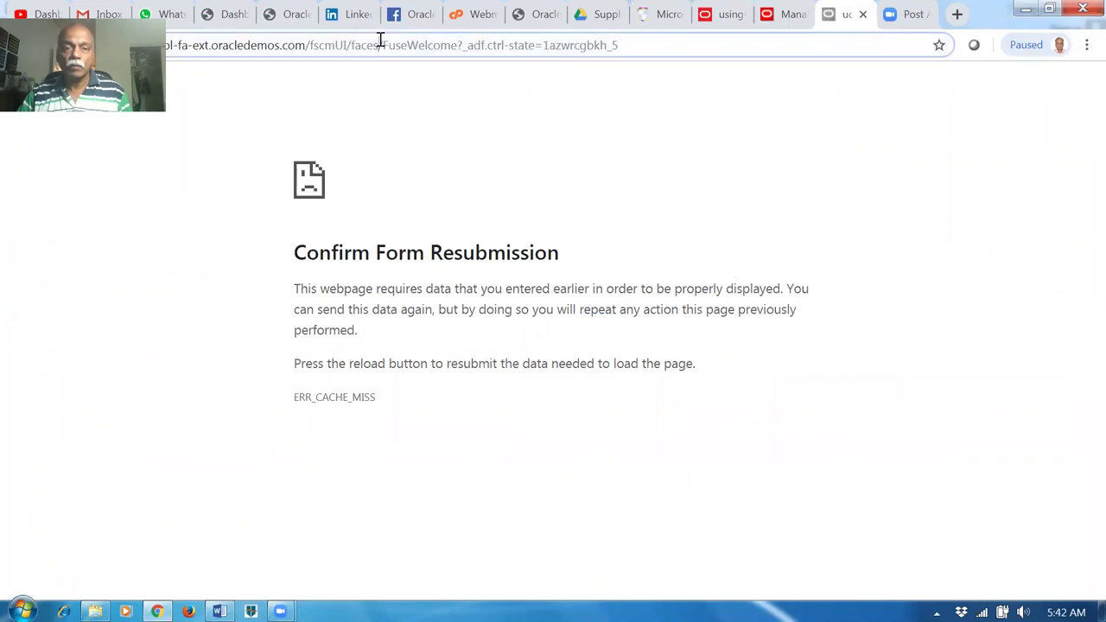
{"action": "key", "text": "Return"}
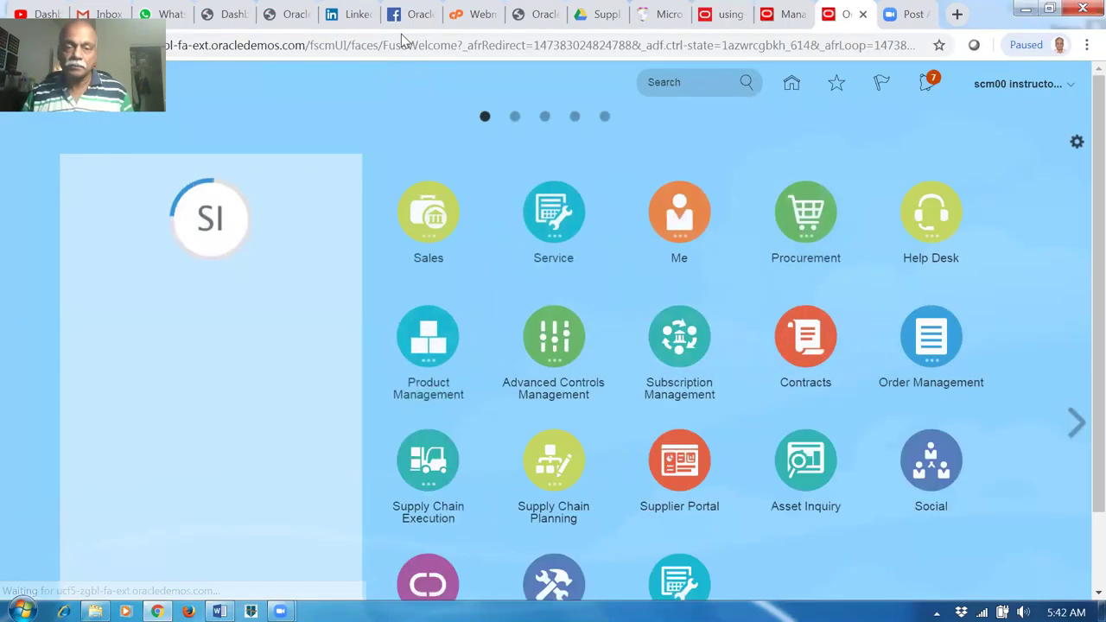
Go to the Setup and Maintenance work area and open its task search page.
{"action": "left_click", "coordinate": [1019, 89]}
{"action": "left_click", "coordinate": [826, 337]}
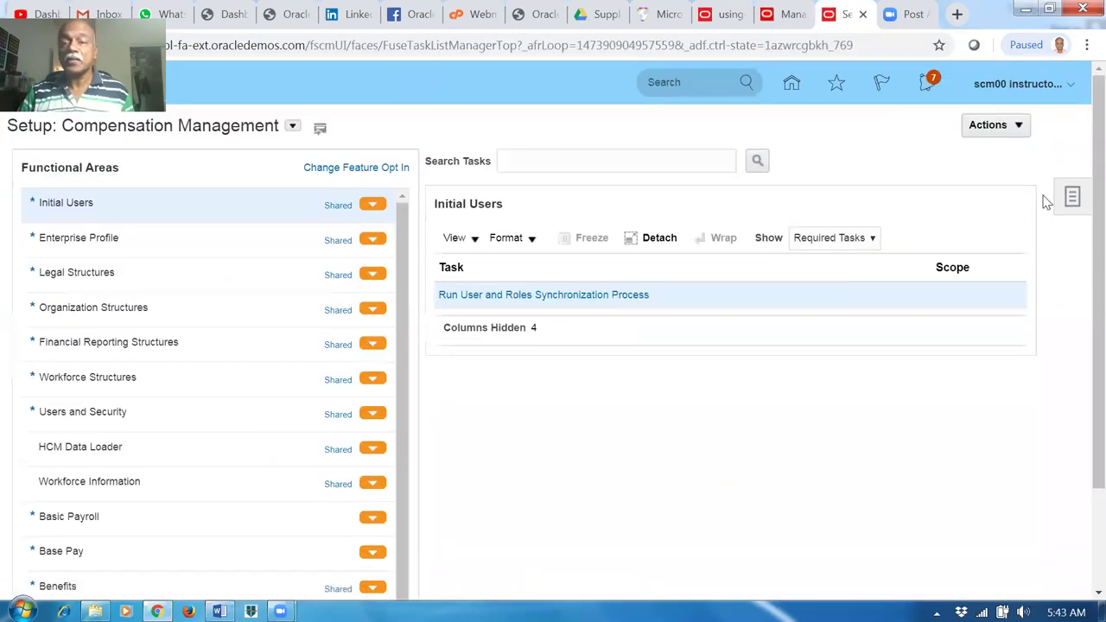
{"action": "left_click", "coordinate": [1071, 197]}
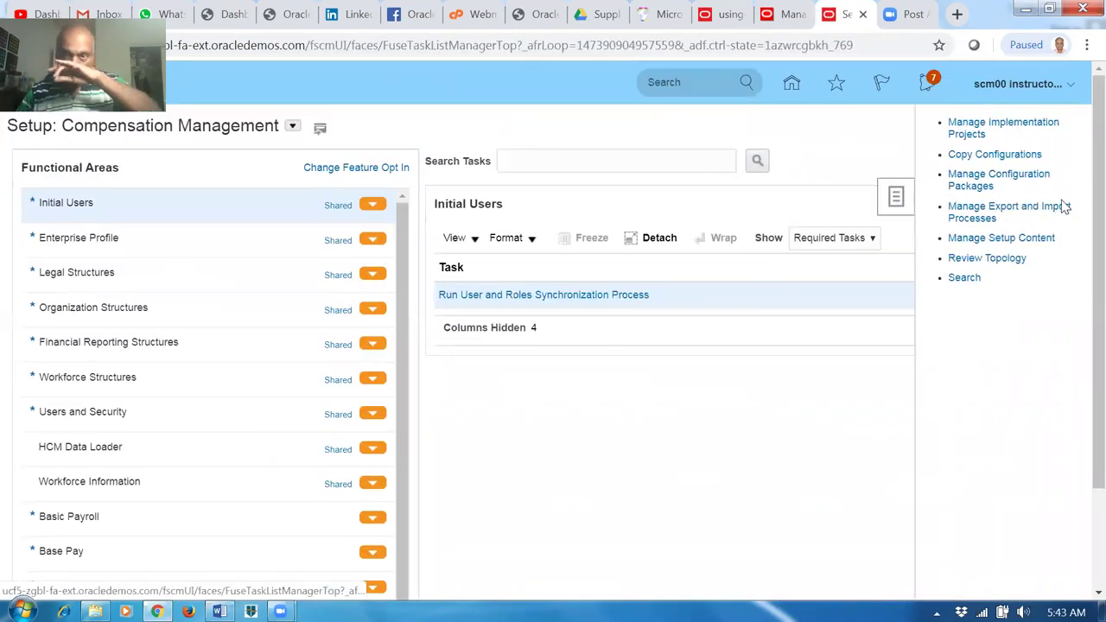
{"action": "left_click", "coordinate": [966, 278]}
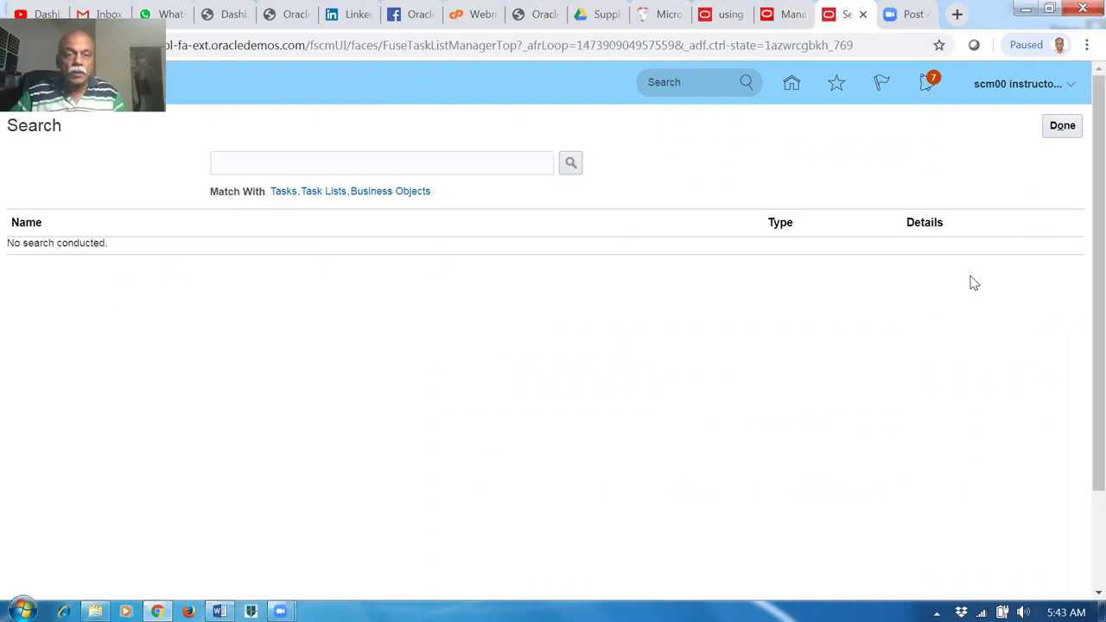
Search the setup tasks for man%ship%para% and open the Manage Shipping Parameters task.
{"action": "left_click", "coordinate": [323, 167]}
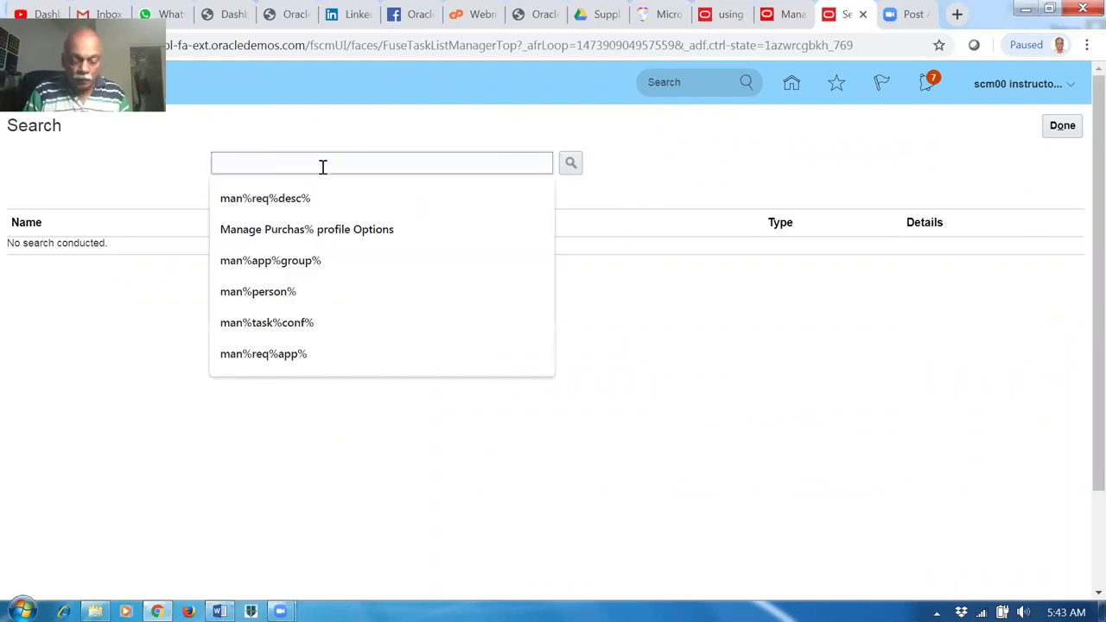
{"action": "type", "text": "man%ship^para%"}
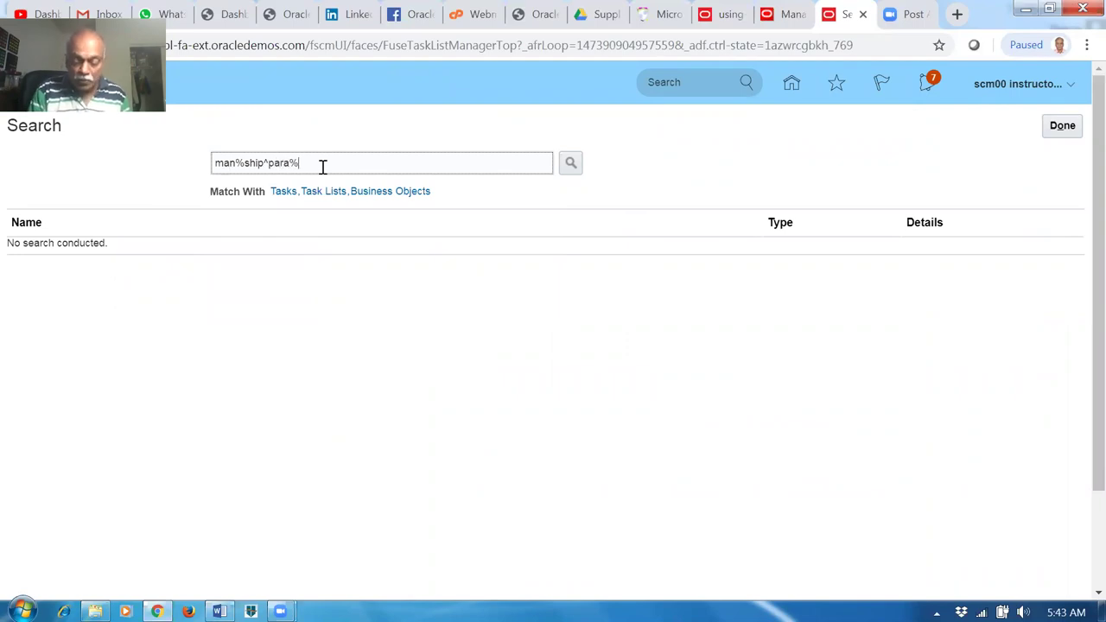
{"action": "key", "text": "Return"}
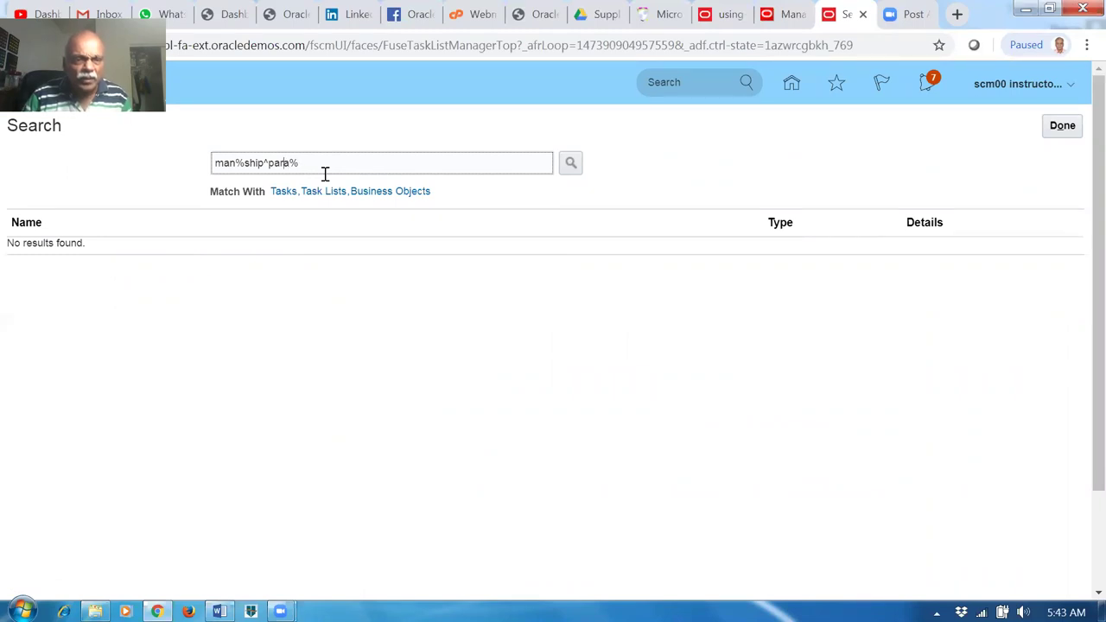
{"action": "key", "text": "BackSpace"}
{"action": "type", "text": "%"}
{"action": "key", "text": "Return"}
{"action": "left_click", "coordinate": [99, 250]}
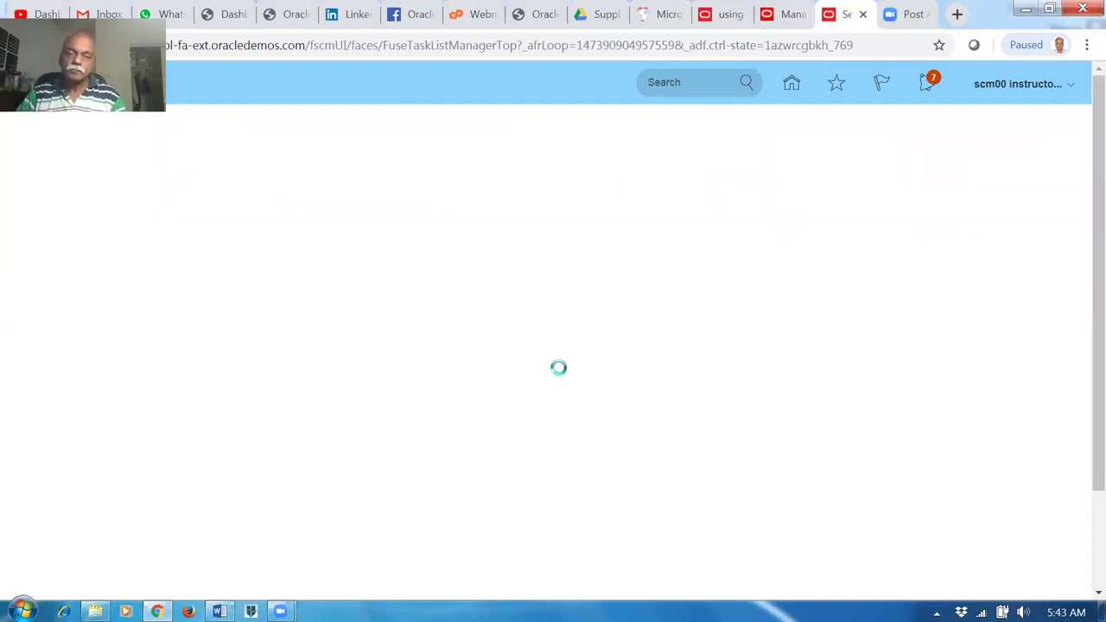
Set Shipment Set Behavior to Warning in the shipping parameters of organization 001, and save and close them.
{"action": "type", "text": "001"}
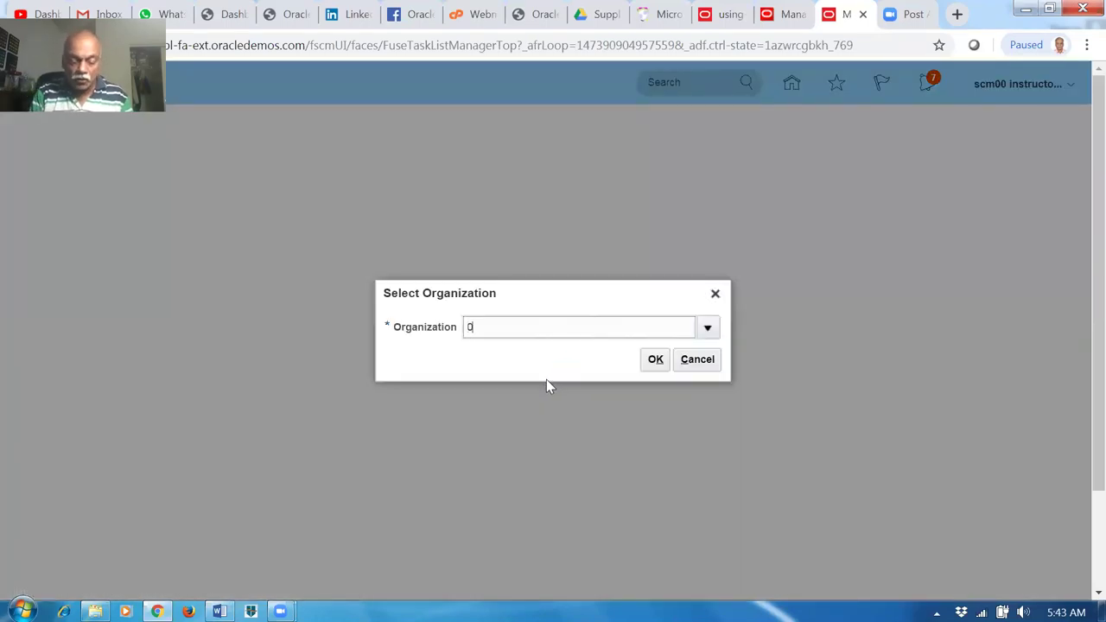
{"action": "left_click", "coordinate": [654, 360]}
{"action": "scroll", "coordinate": [919, 229], "scroll_direction": "down", "scroll_amount": 1}
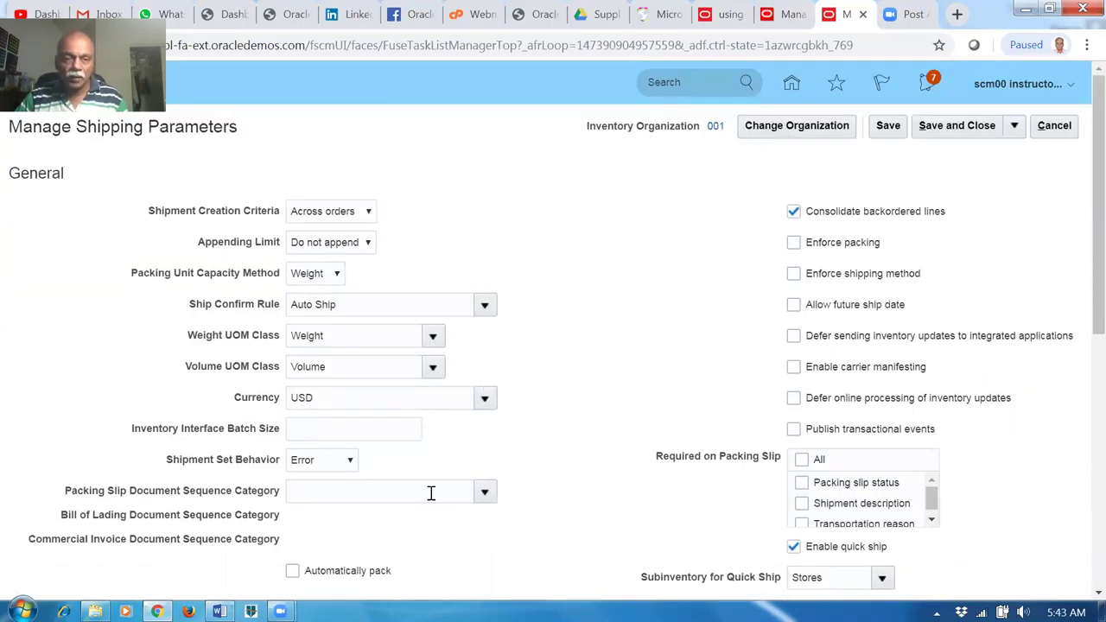
{"action": "scroll", "coordinate": [562, 458], "scroll_direction": "down", "scroll_amount": 2}
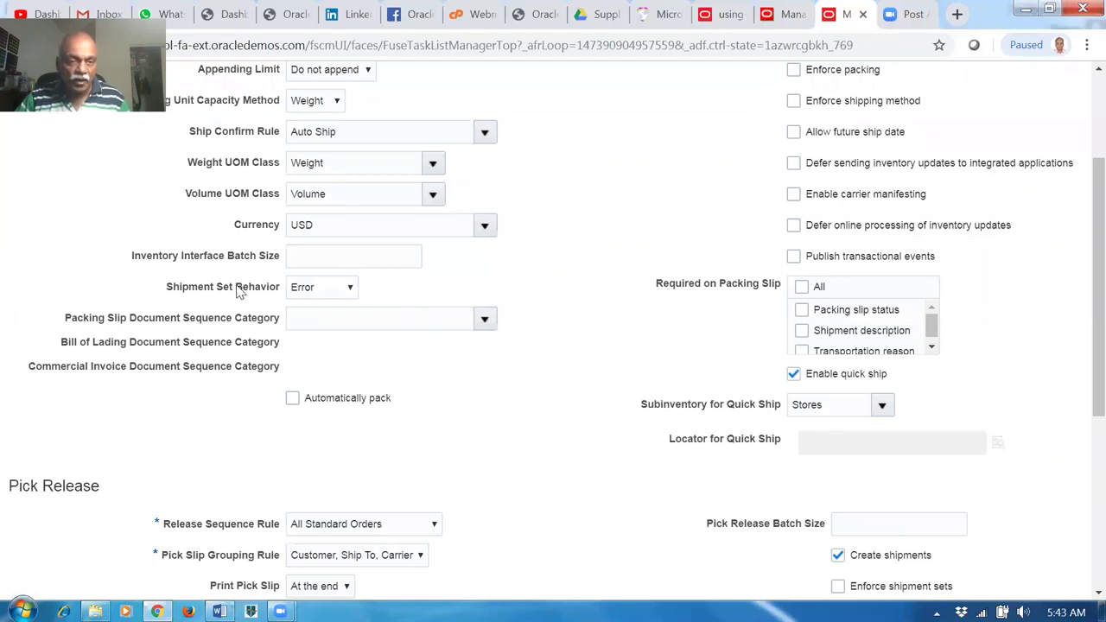
{"action": "left_click", "coordinate": [313, 293]}
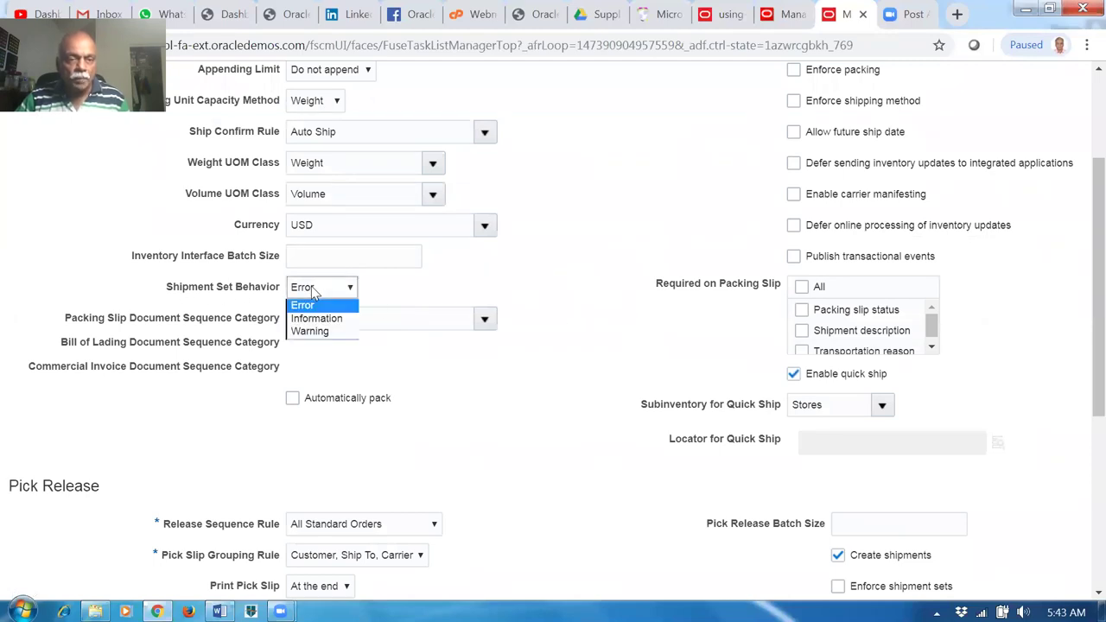
{"action": "left_click", "coordinate": [318, 334]}
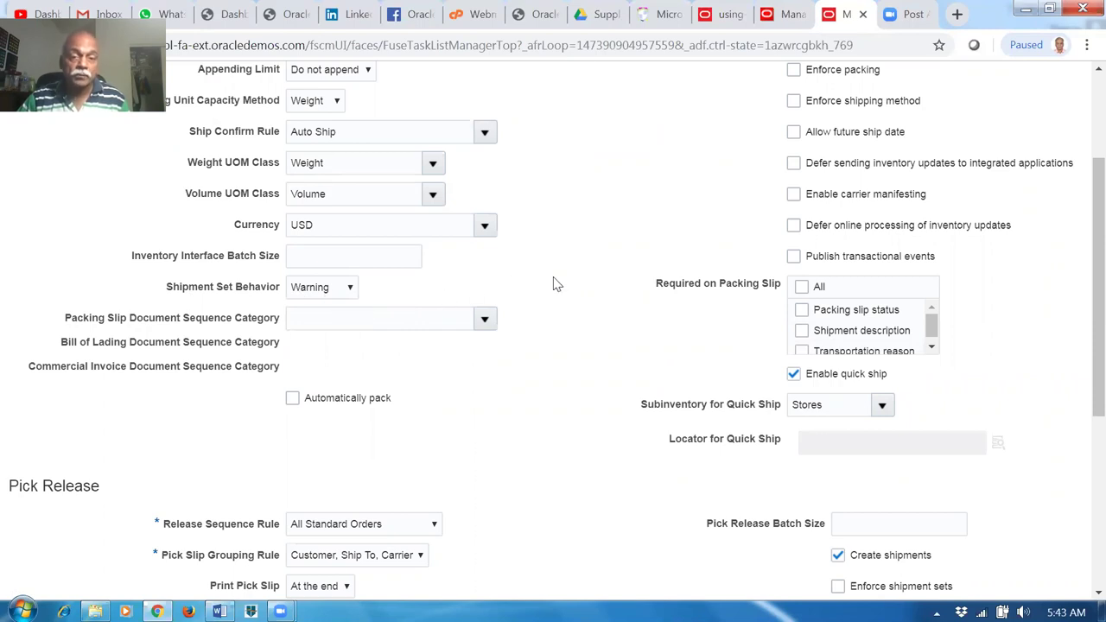
{"action": "scroll", "coordinate": [553, 285], "scroll_direction": "up", "scroll_amount": 3}
{"action": "left_click", "coordinate": [945, 127]}
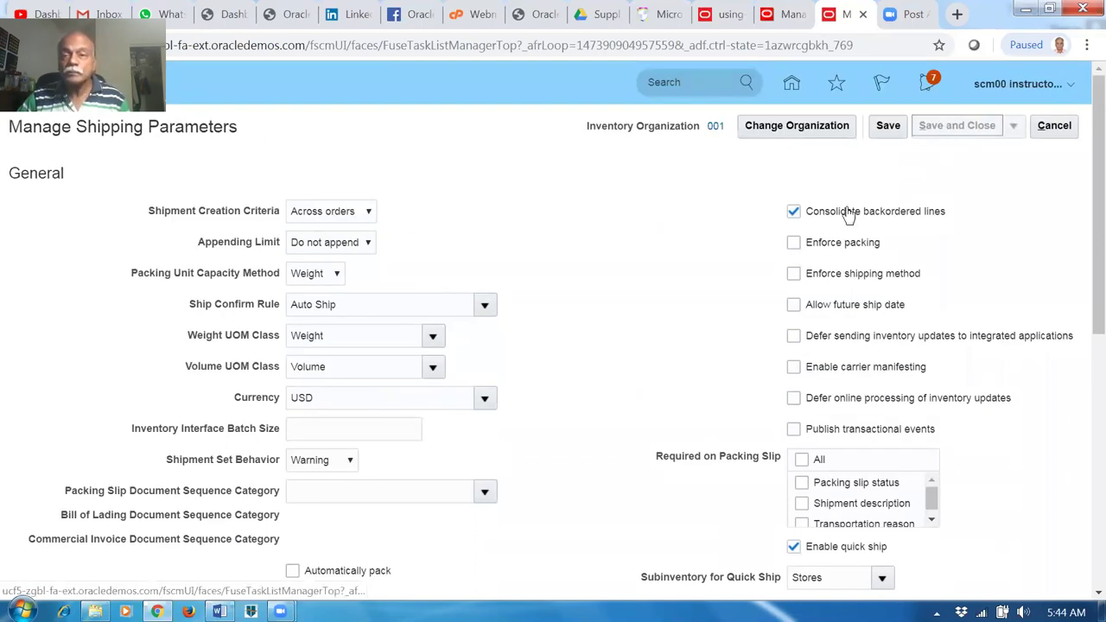
Return to the copied order, refresh it, and check the fulfillment lines' orchestration process names and statuses.
{"action": "left_click", "coordinate": [789, 15]}
{"action": "left_click", "coordinate": [998, 131]}
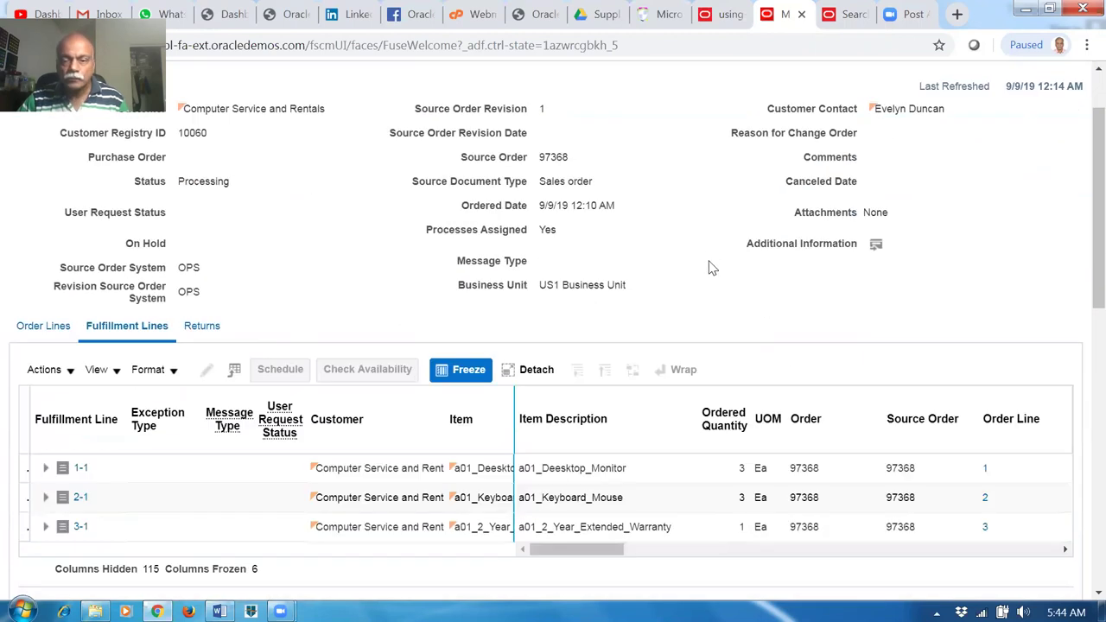
{"action": "scroll", "coordinate": [654, 368], "scroll_direction": "down", "scroll_amount": 3}
{"action": "left_click_drag", "start_coordinate": [602, 381], "coordinate": [691, 392]}
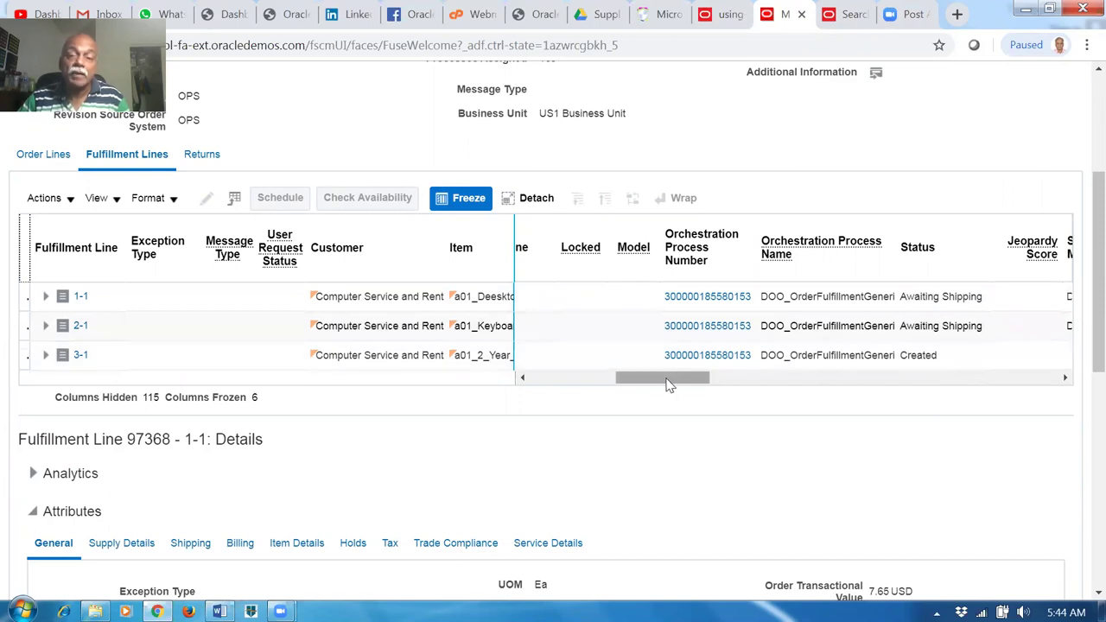
{"action": "left_click_drag", "start_coordinate": [667, 385], "coordinate": [679, 388]}
{"action": "scroll", "coordinate": [1080, 351], "scroll_direction": "up", "scroll_amount": 2}
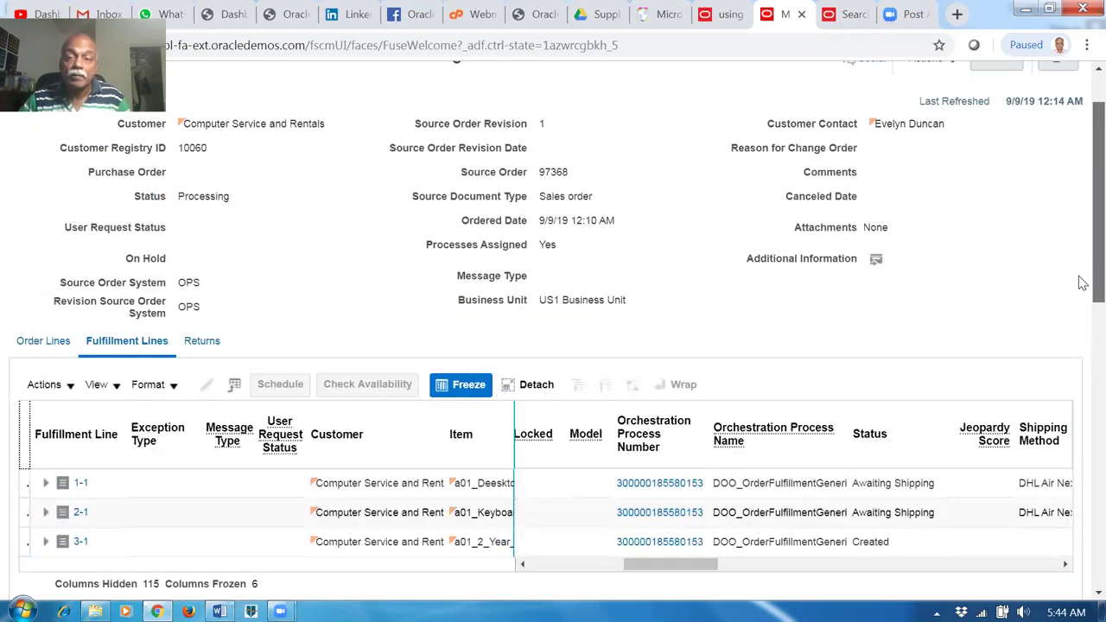
{"action": "scroll", "coordinate": [1079, 282], "scroll_direction": "up", "scroll_amount": 1}
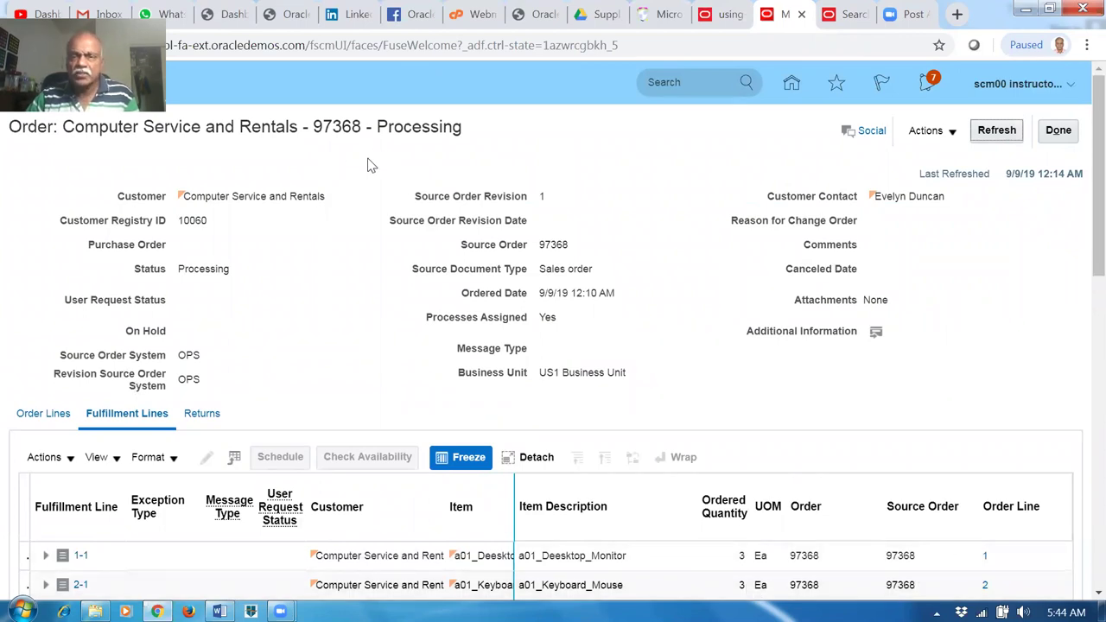
Duplicate the order's browser tab and load the application home page in the new tab.
{"action": "right_click", "coordinate": [783, 17]}
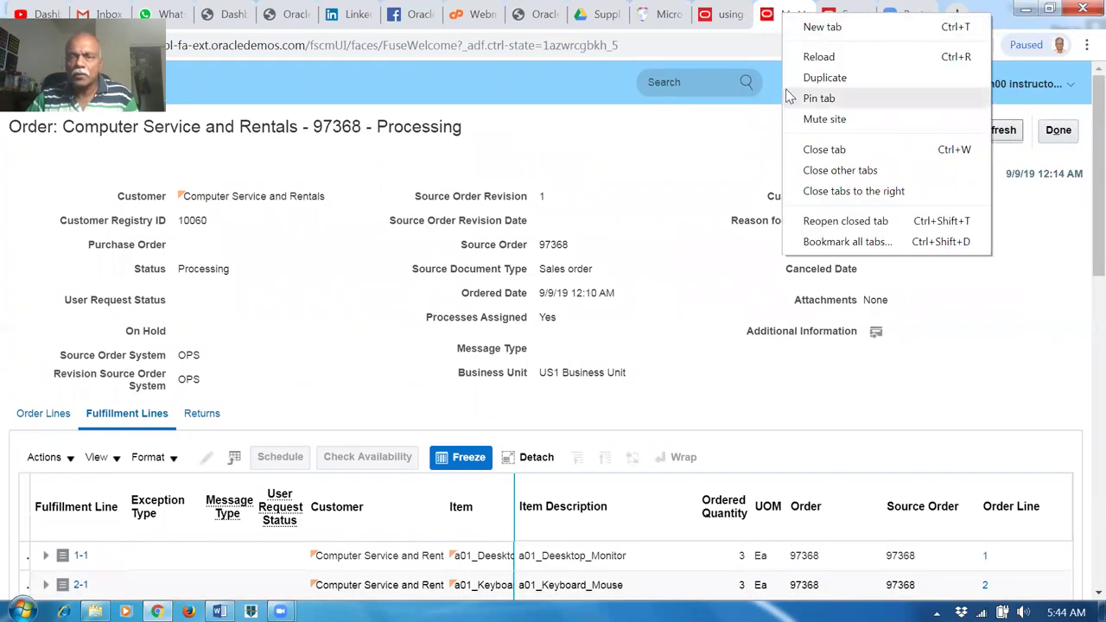
{"action": "left_click", "coordinate": [791, 83]}
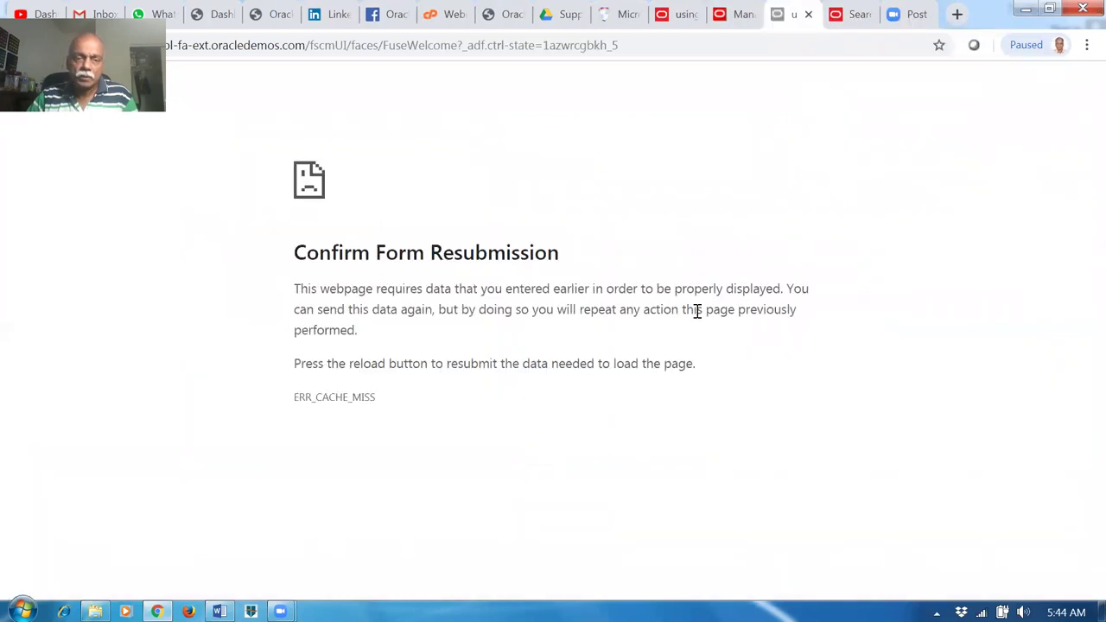
{"action": "left_click", "coordinate": [425, 48]}
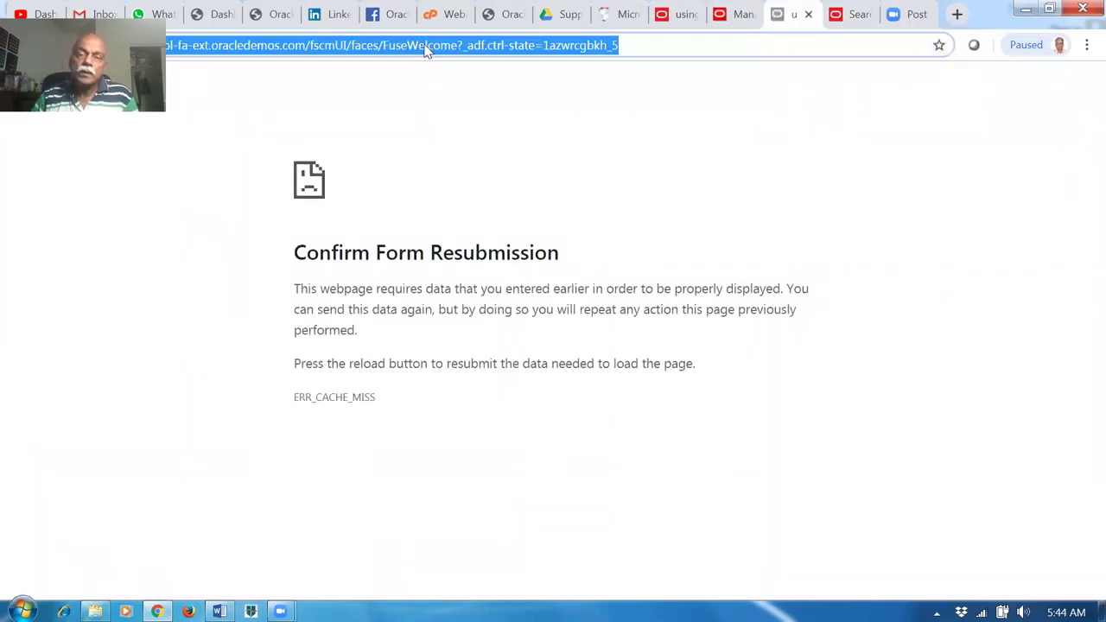
{"action": "key", "text": "Return"}
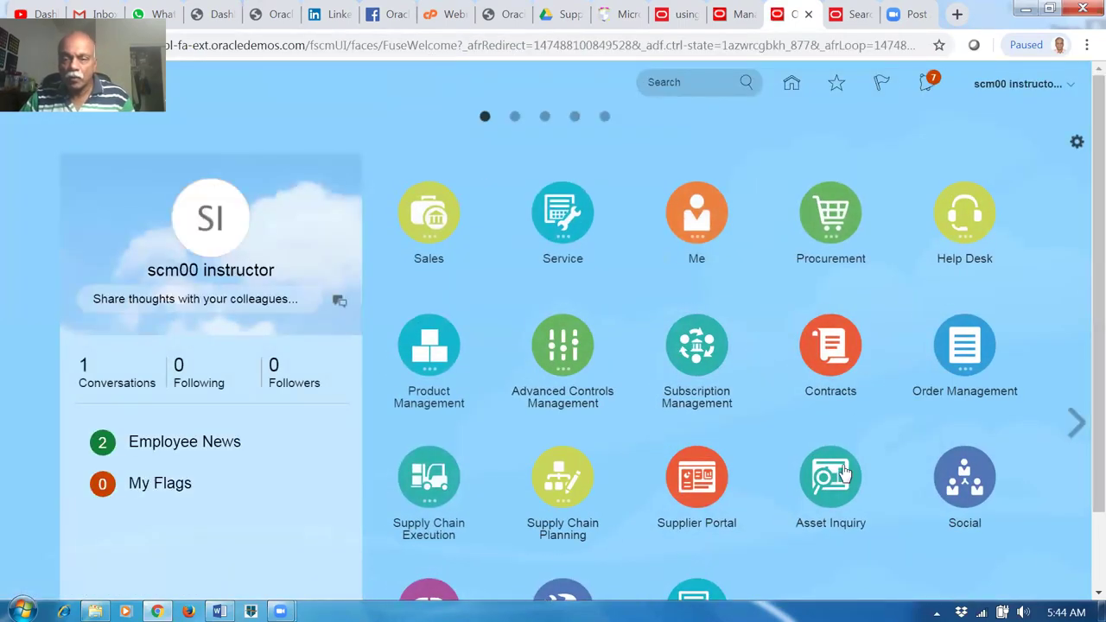
Open the Manage Shipment Lines task from the Shipments tasks of Inventory Management under Supply Chain Execution.
{"action": "left_click", "coordinate": [421, 485]}
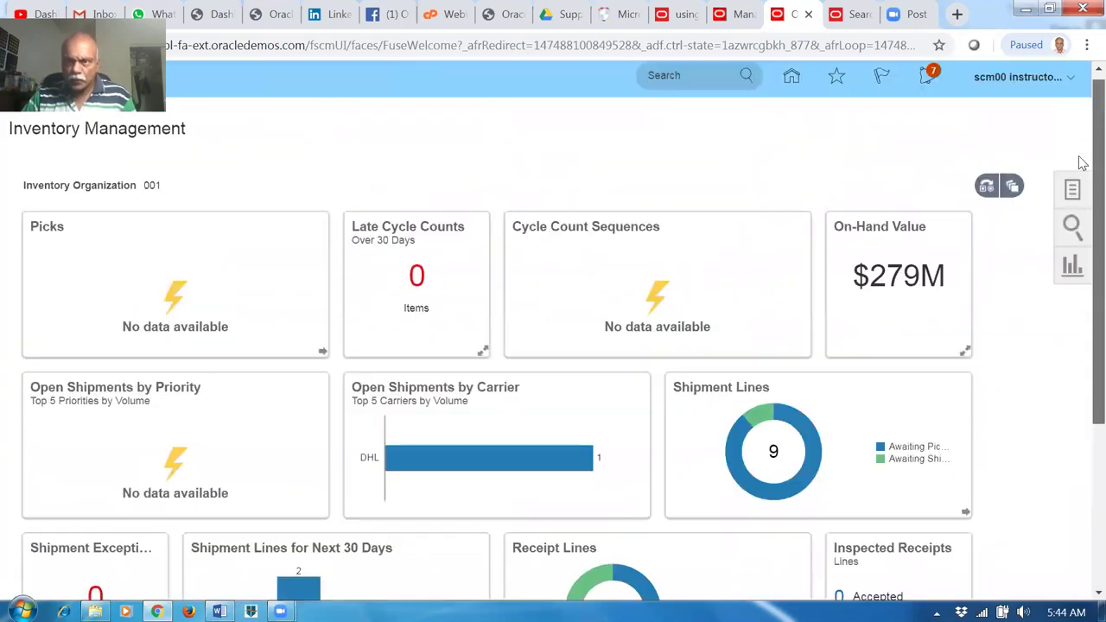
{"action": "left_click", "coordinate": [1072, 191]}
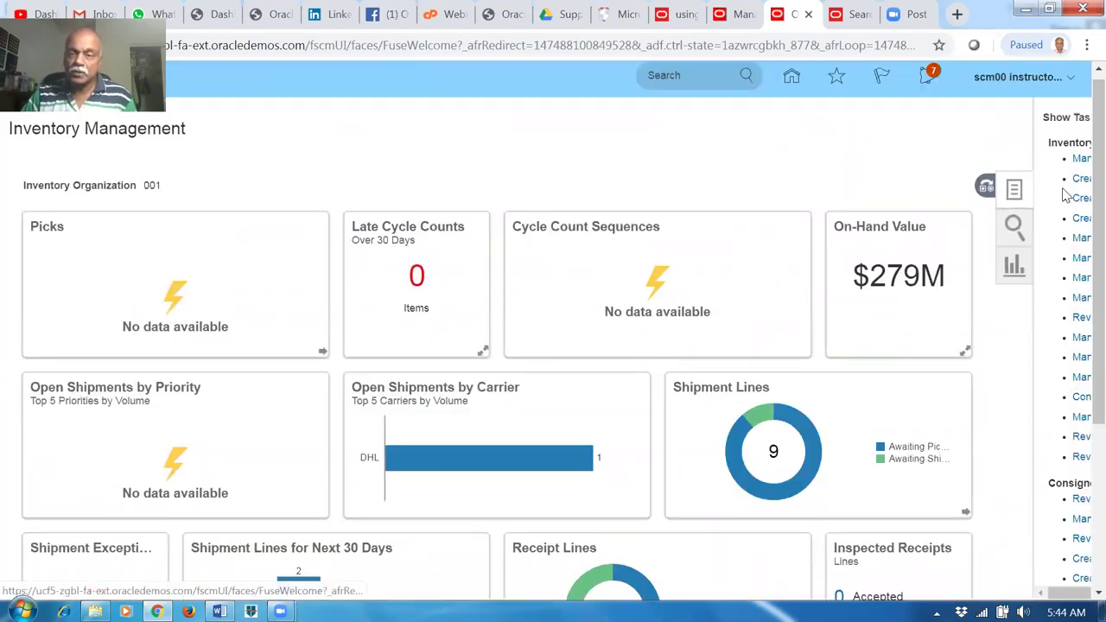
{"action": "left_click", "coordinate": [1032, 121]}
{"action": "left_click", "coordinate": [1029, 164]}
{"action": "left_click", "coordinate": [1006, 190]}
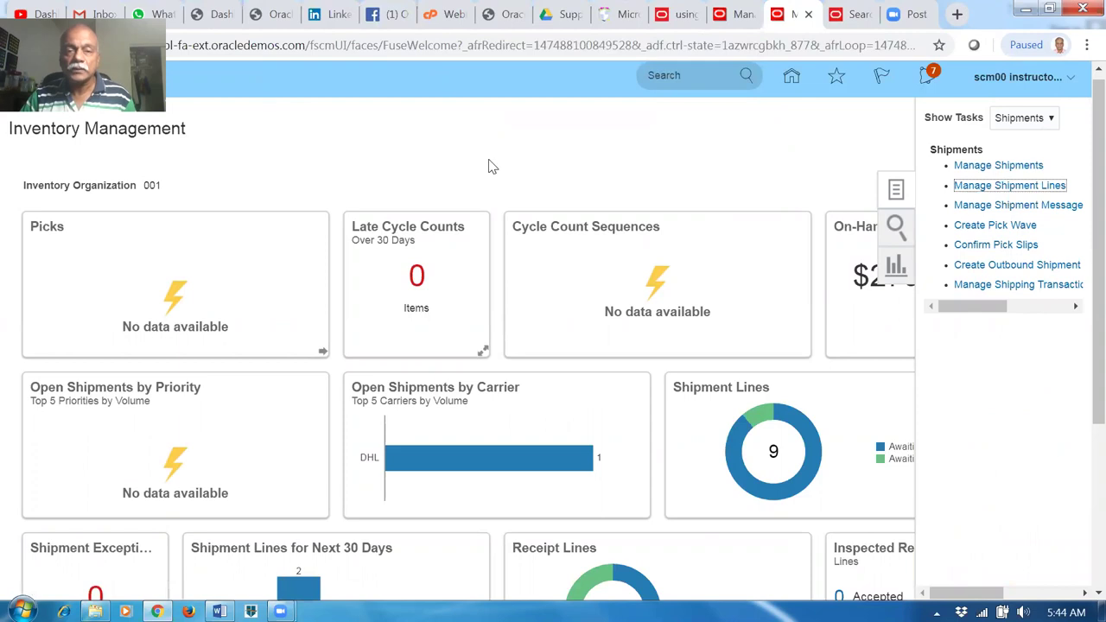
Search for the copied order's shipment lines by order number, with a scheduled ship date before September 25, 2019.
{"action": "left_click", "coordinate": [308, 246]}
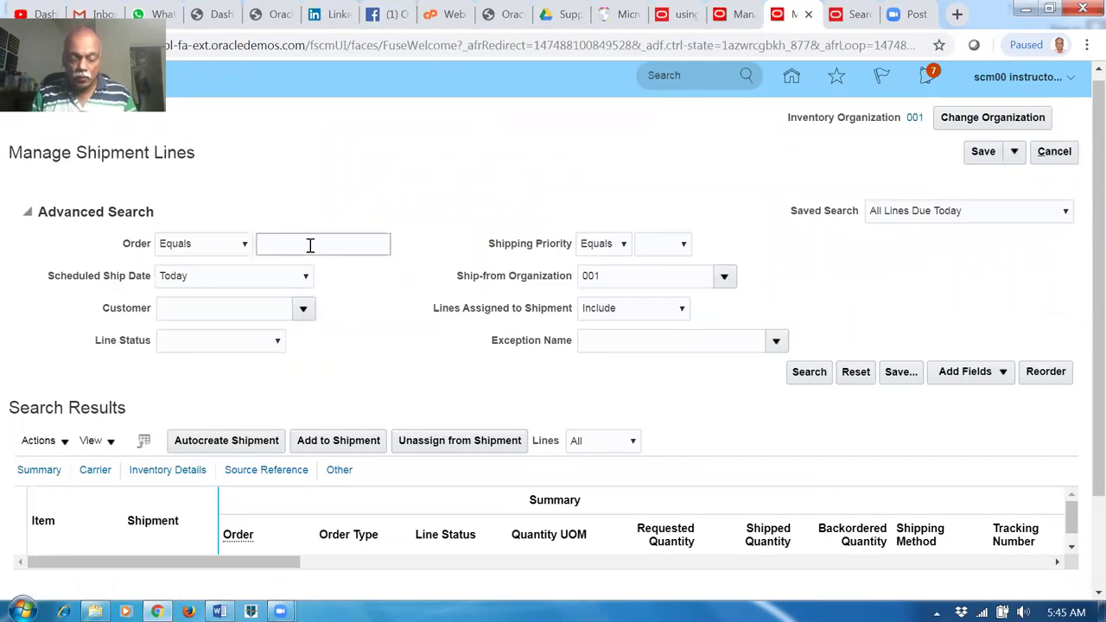
{"action": "type", "text": "97368"}
{"action": "left_click", "coordinate": [246, 283]}
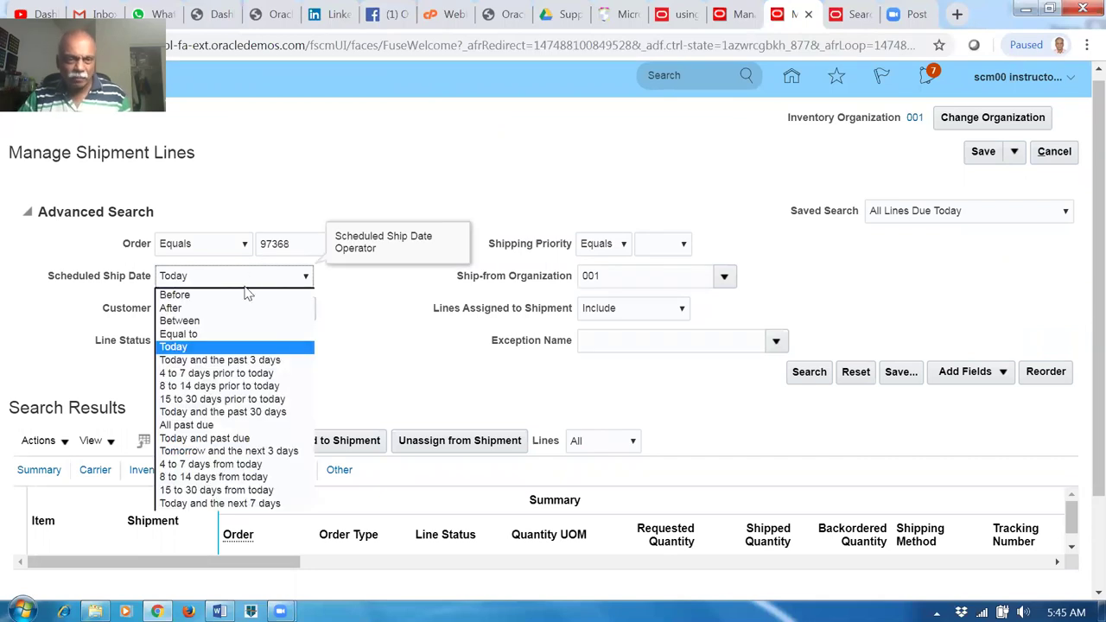
{"action": "left_click", "coordinate": [247, 296]}
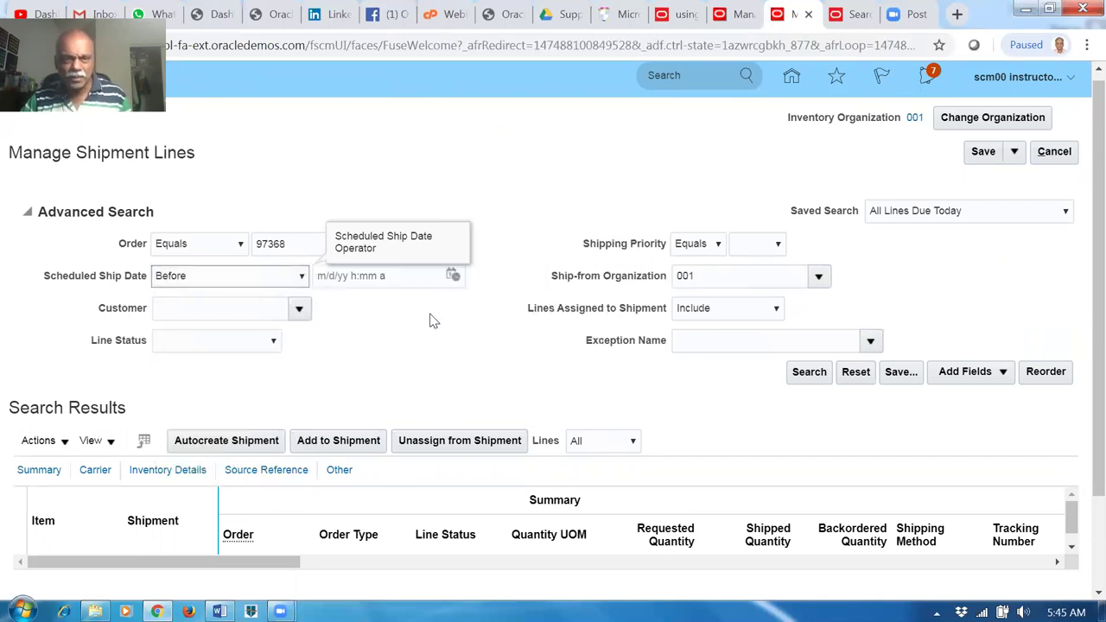
{"action": "left_click", "coordinate": [452, 275]}
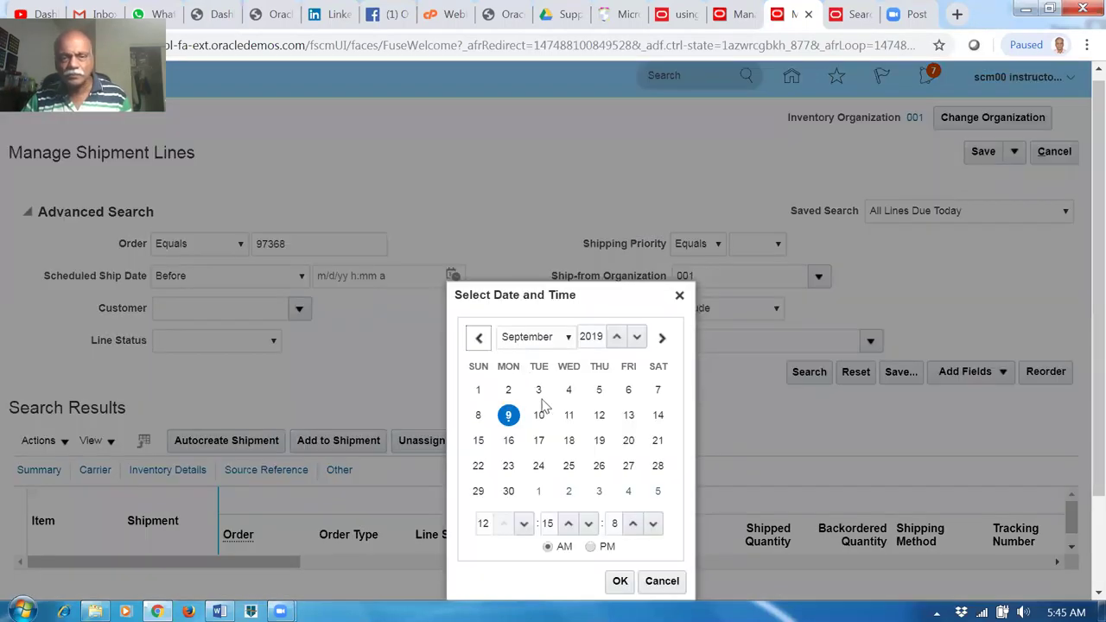
{"action": "left_click", "coordinate": [569, 466]}
{"action": "left_click", "coordinate": [618, 581]}
{"action": "left_click", "coordinate": [800, 380]}
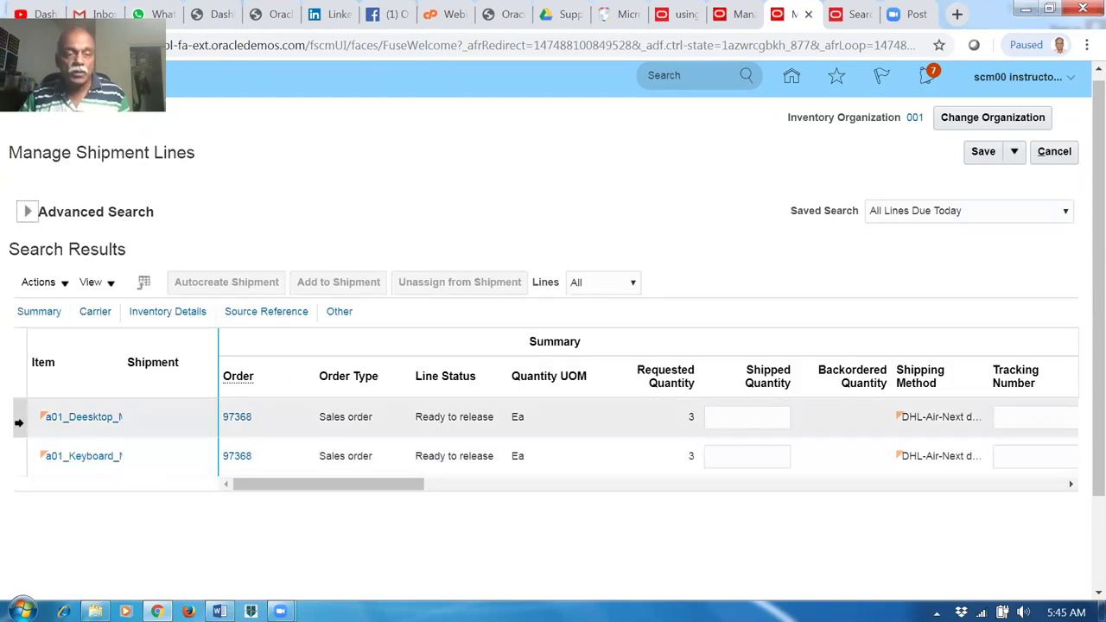
Autocreate a shipment for the order's a01_Deesktop_Monitor shipment line.
{"action": "left_click", "coordinate": [19, 422]}
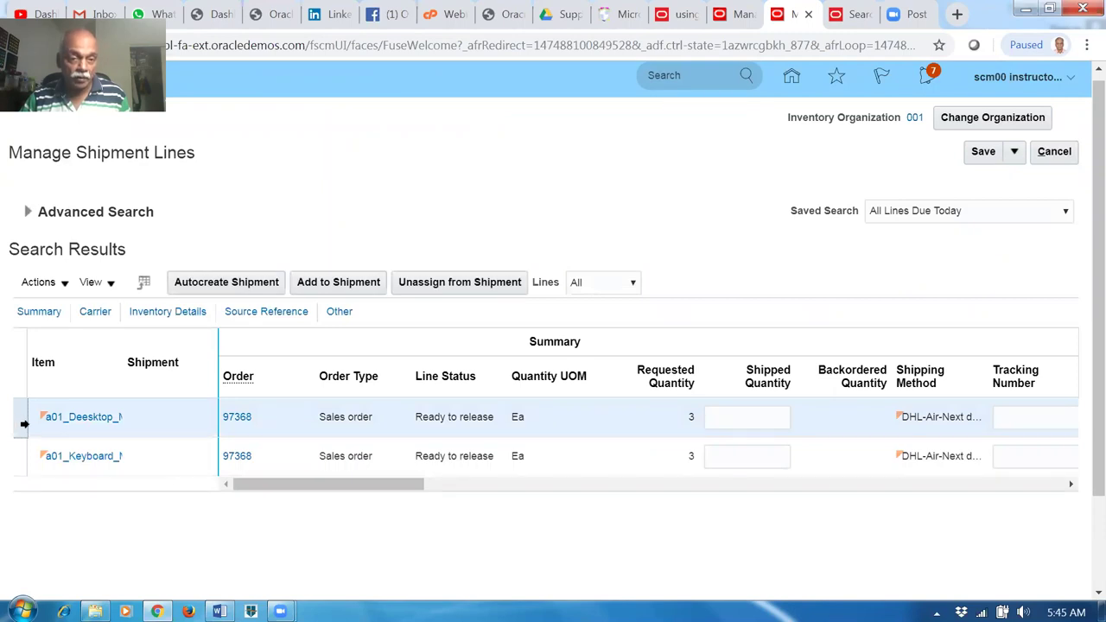
{"action": "left_click", "coordinate": [242, 282]}
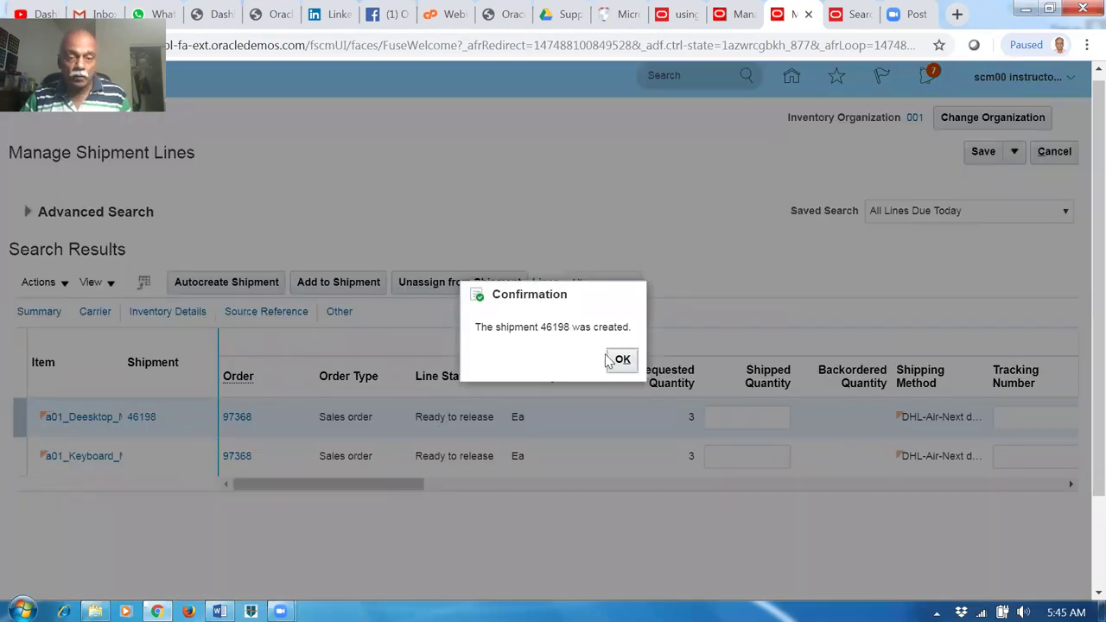
{"action": "left_click", "coordinate": [615, 361]}
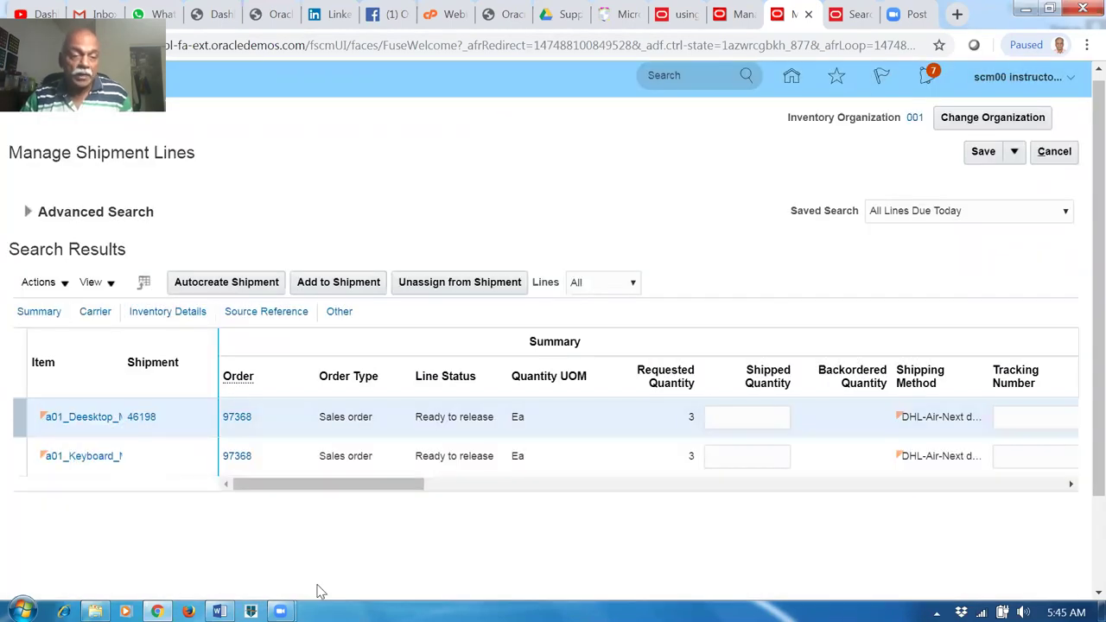
Pick release the monitor line's new shipment, and save and close it.
{"action": "left_click", "coordinate": [143, 418]}
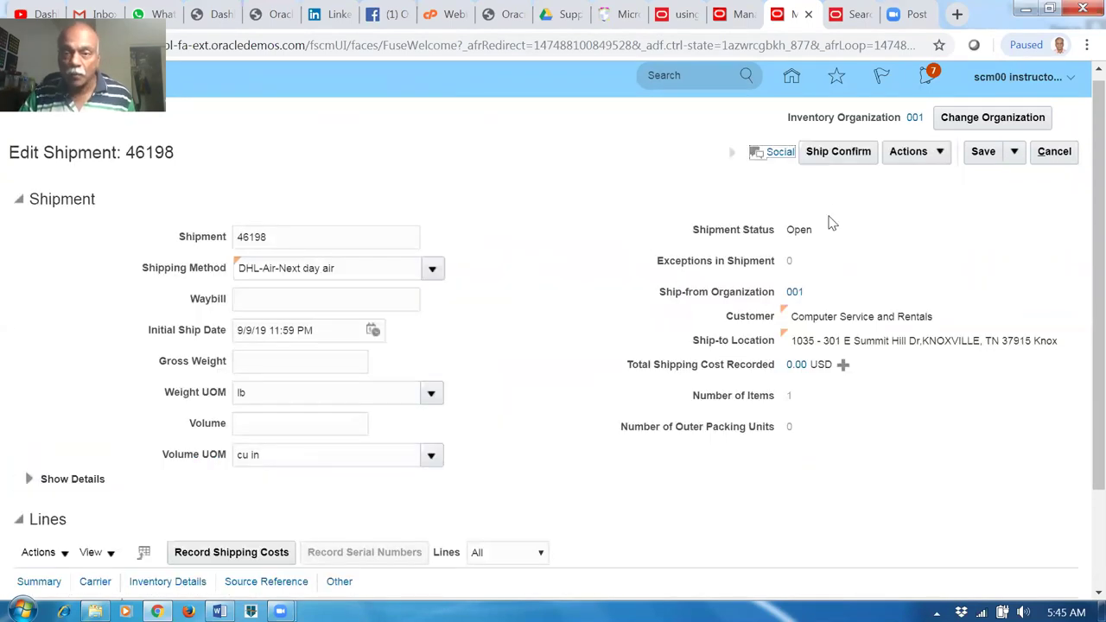
{"action": "left_click", "coordinate": [910, 159]}
{"action": "left_click", "coordinate": [927, 262]}
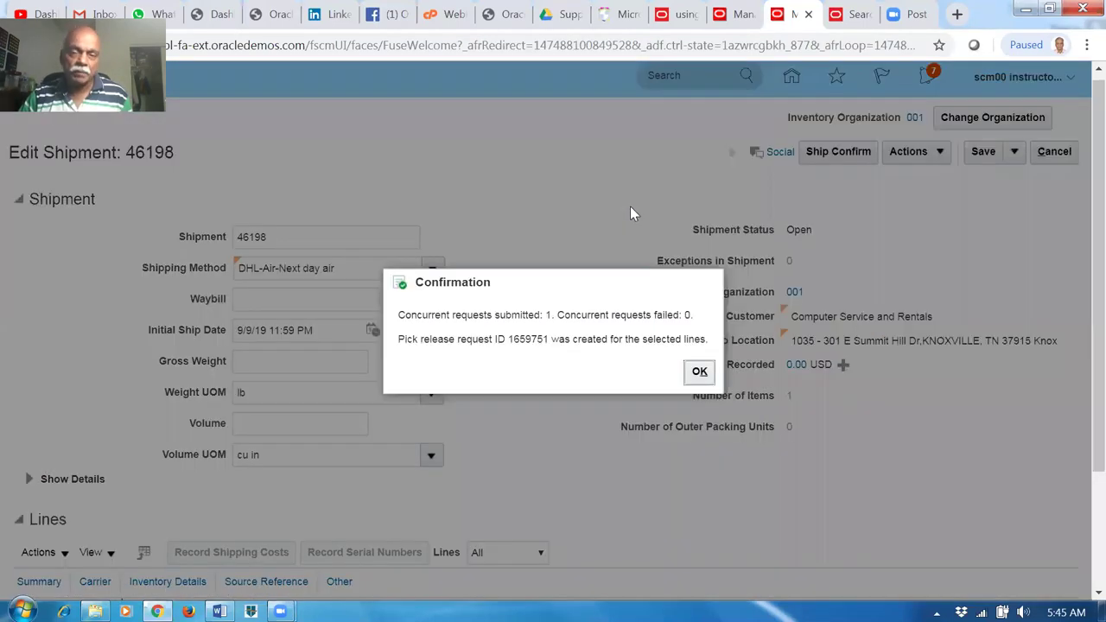
{"action": "left_click", "coordinate": [701, 373]}
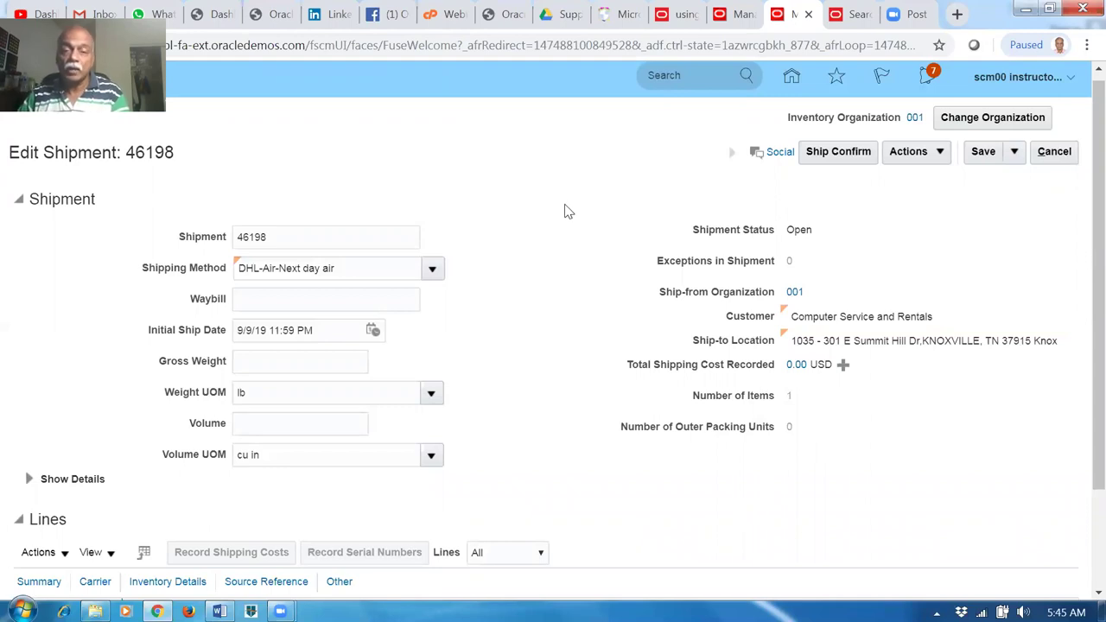
{"action": "left_click", "coordinate": [1017, 161]}
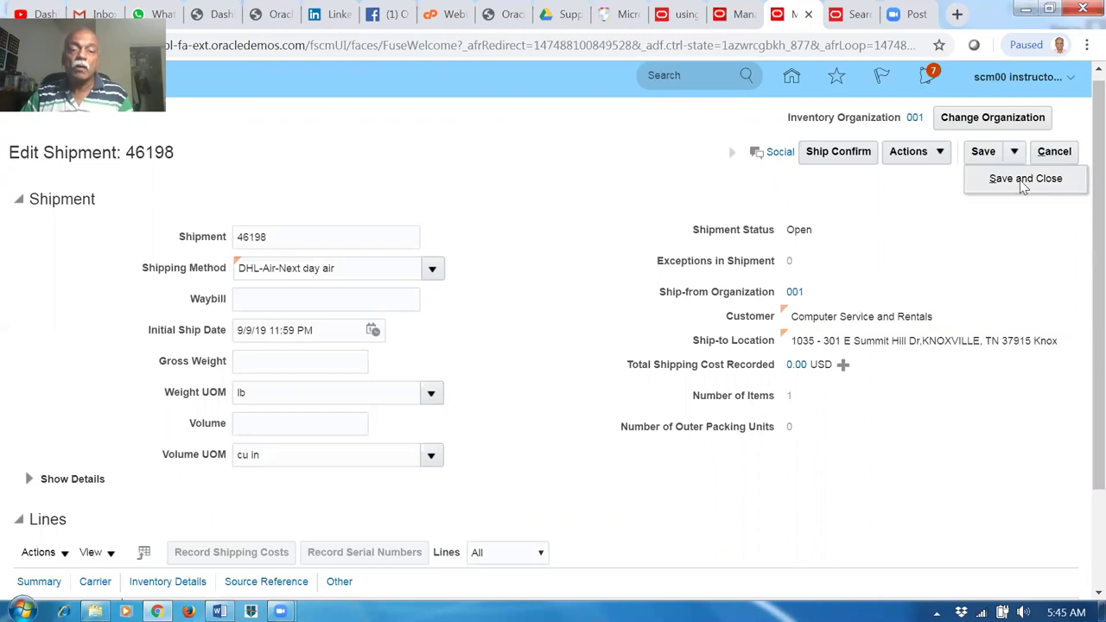
{"action": "left_click", "coordinate": [1024, 181]}
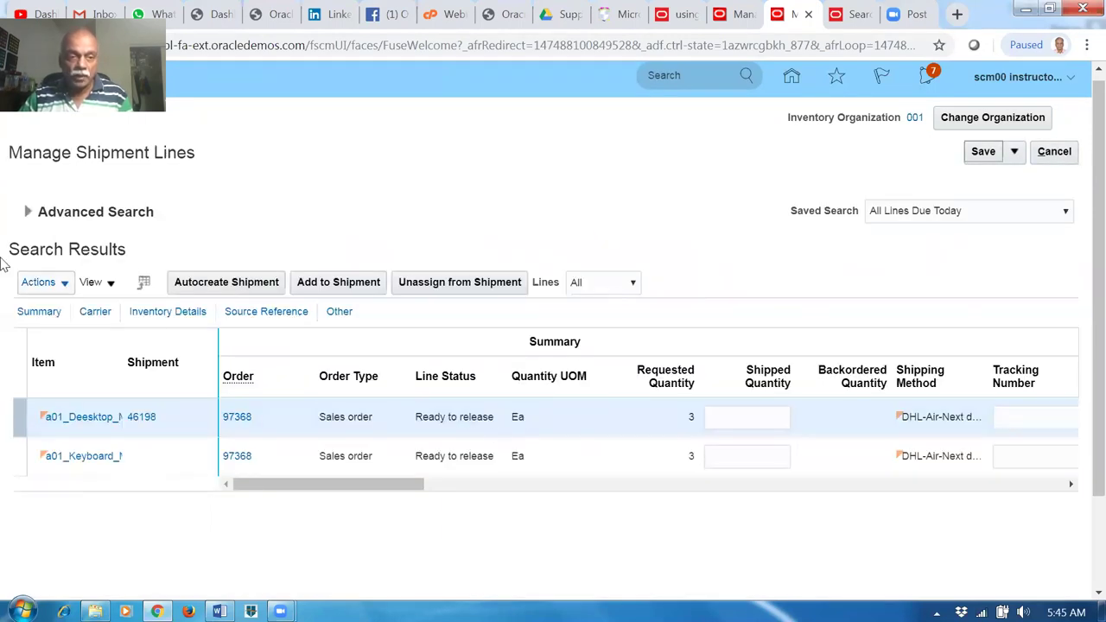
Rerun the order's shipment line search and widen the Item column to show the full item names.
{"action": "left_click", "coordinate": [27, 212]}
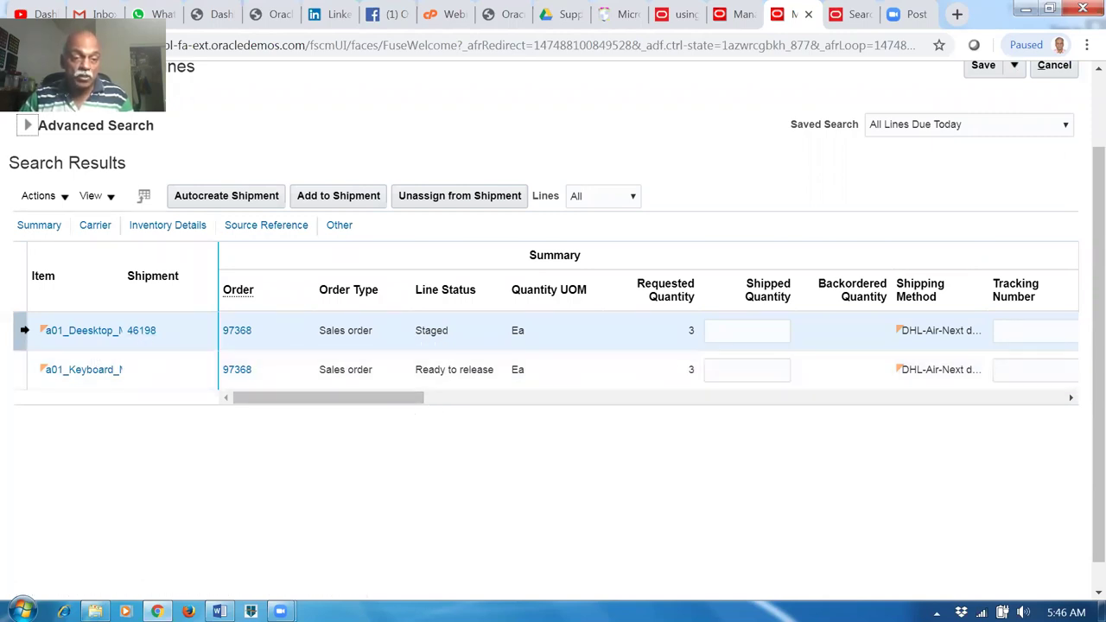
{"action": "left_click_drag", "start_coordinate": [124, 296], "coordinate": [179, 298]}
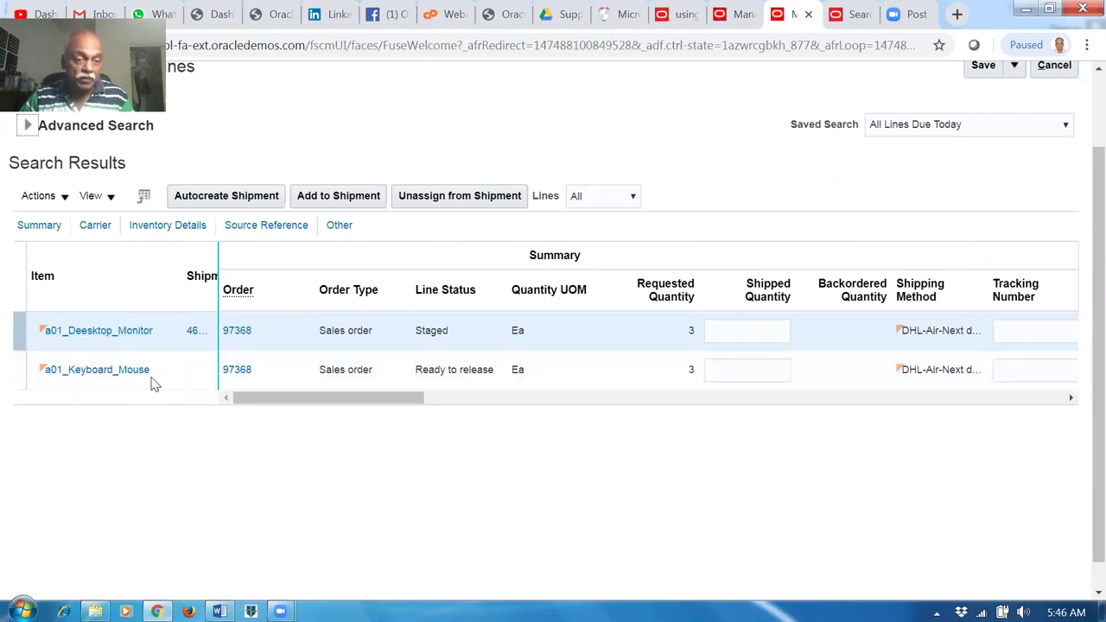
Try to ship confirm the a01_Deesktop_Monitor shipment, read the shipment set and weight and volume warnings, and decline to continue.
{"action": "left_click", "coordinate": [193, 333]}
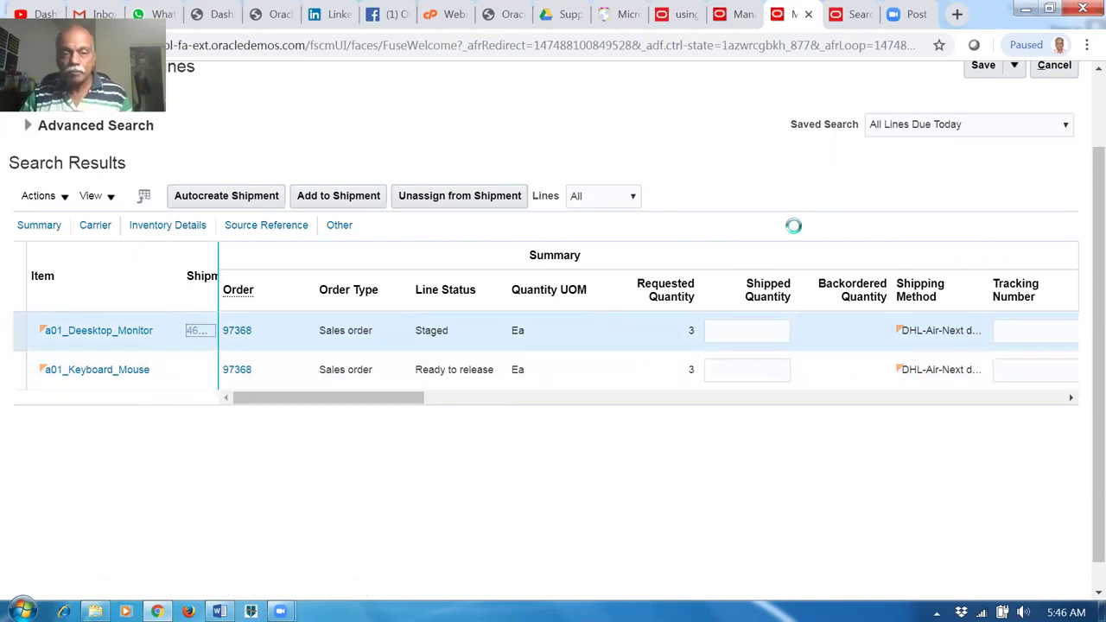
{"action": "scroll", "coordinate": [796, 229], "scroll_direction": "up", "scroll_amount": 1}
{"action": "left_click", "coordinate": [839, 154]}
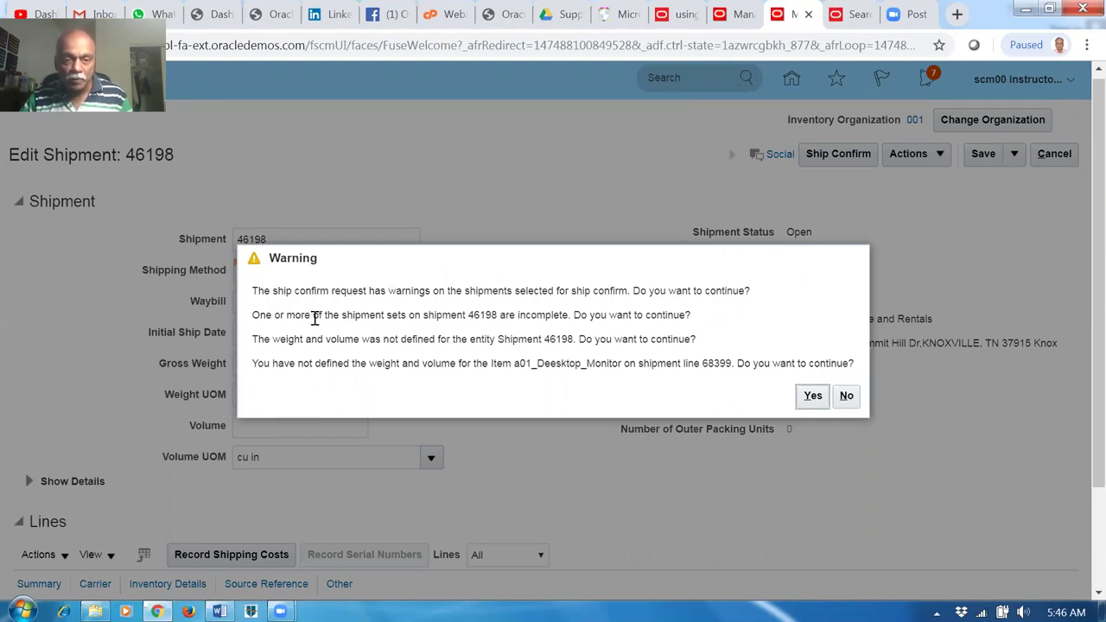
{"action": "left_click_drag", "start_coordinate": [316, 316], "coordinate": [570, 318]}
{"action": "left_click_drag", "start_coordinate": [660, 315], "coordinate": [660, 315]}
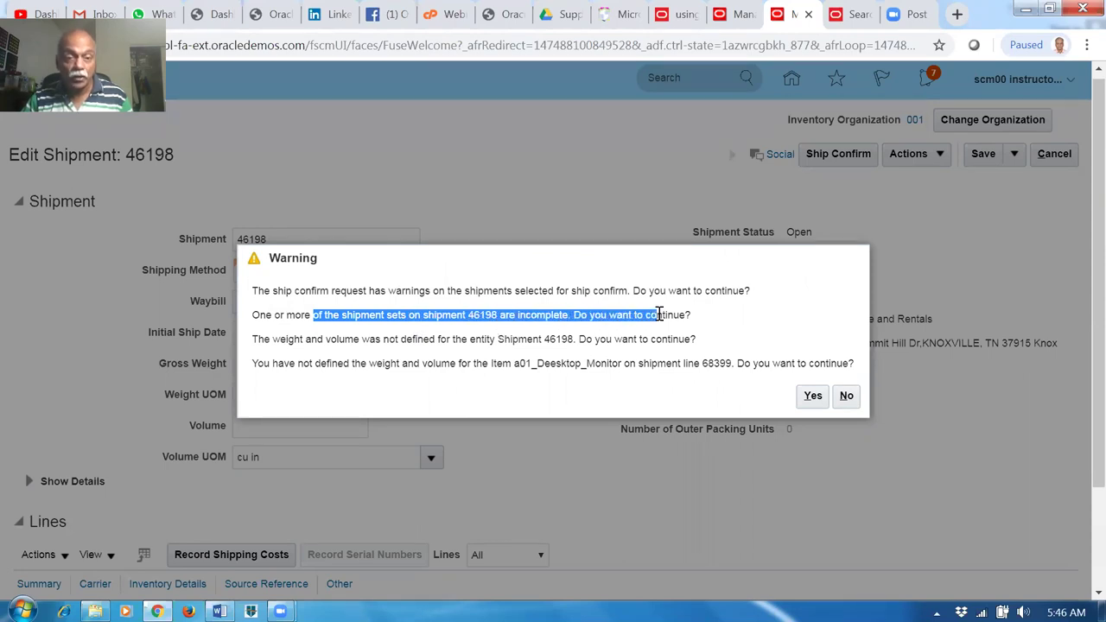
{"action": "left_click_drag", "start_coordinate": [304, 341], "coordinate": [458, 364]}
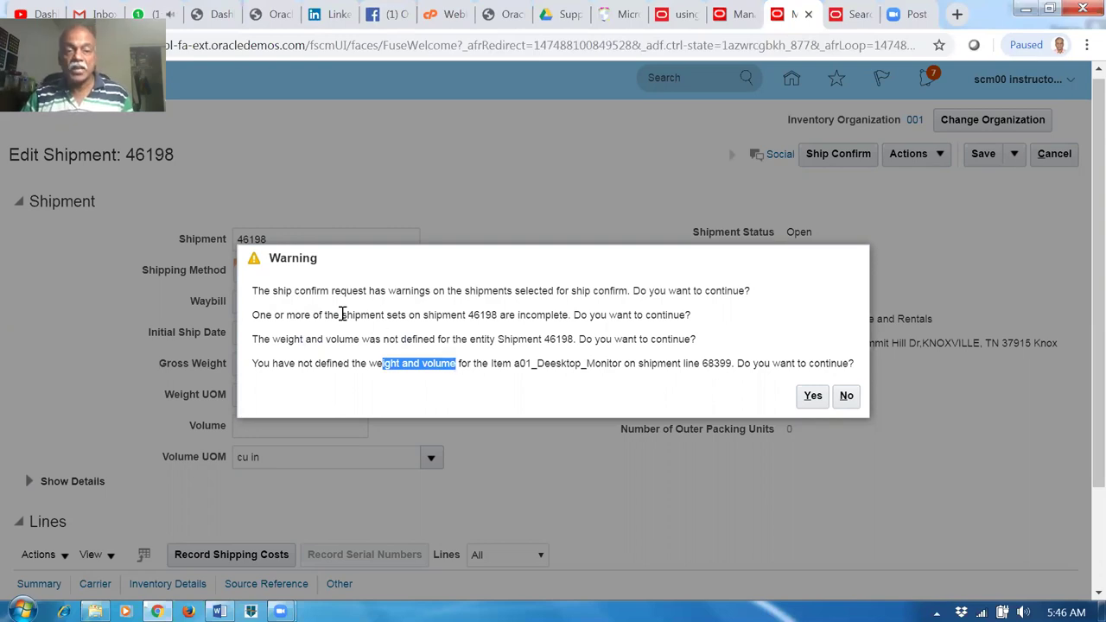
{"action": "left_click_drag", "start_coordinate": [325, 314], "coordinate": [549, 330]}
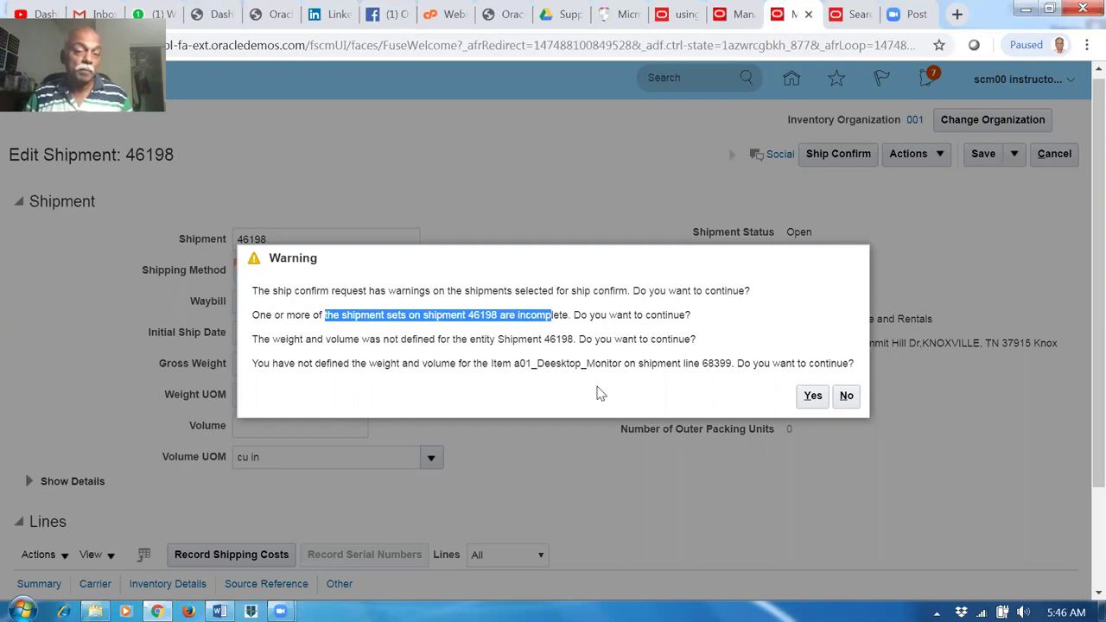
{"action": "left_click", "coordinate": [846, 396]}
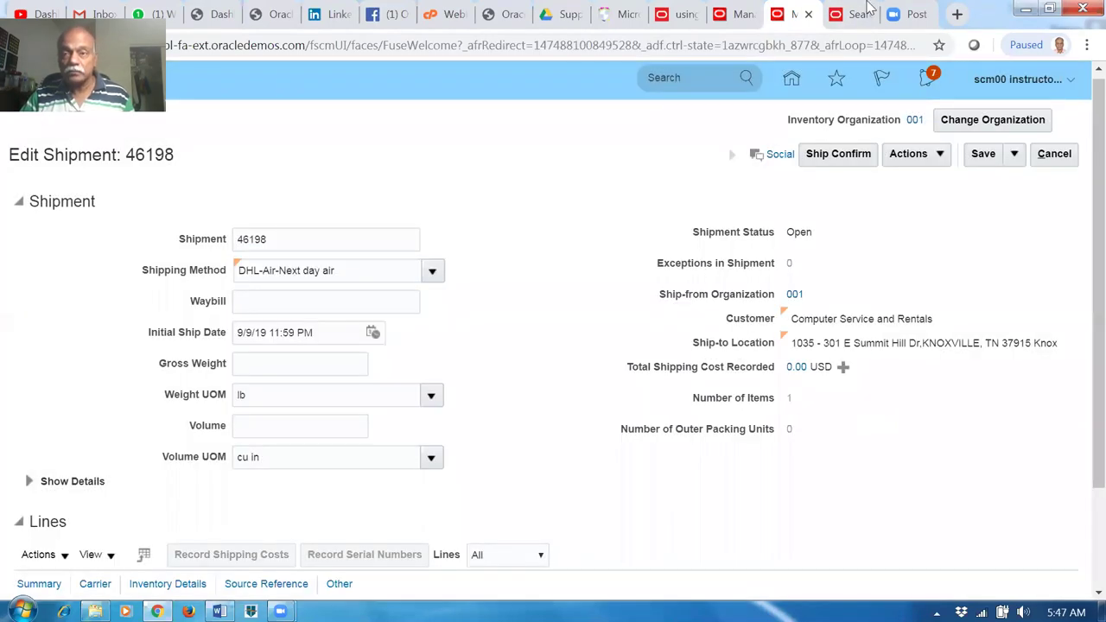
In Manage Shipping Parameters for organization 001, set the shipment set behavior to Error, and save and close.
{"action": "left_click", "coordinate": [868, 9]}
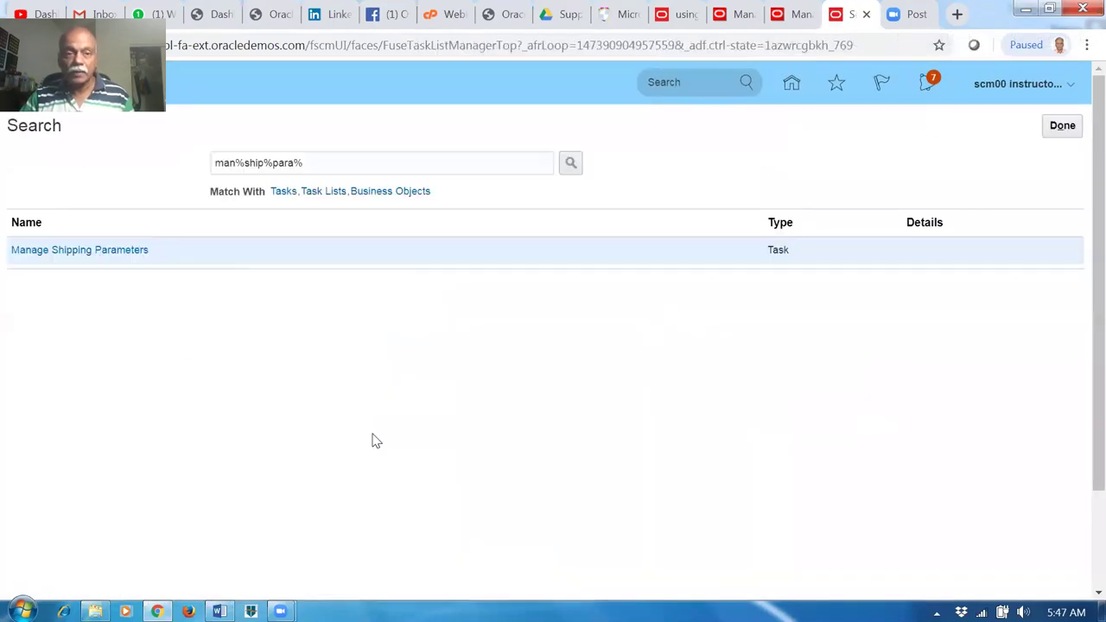
{"action": "left_click", "coordinate": [68, 251]}
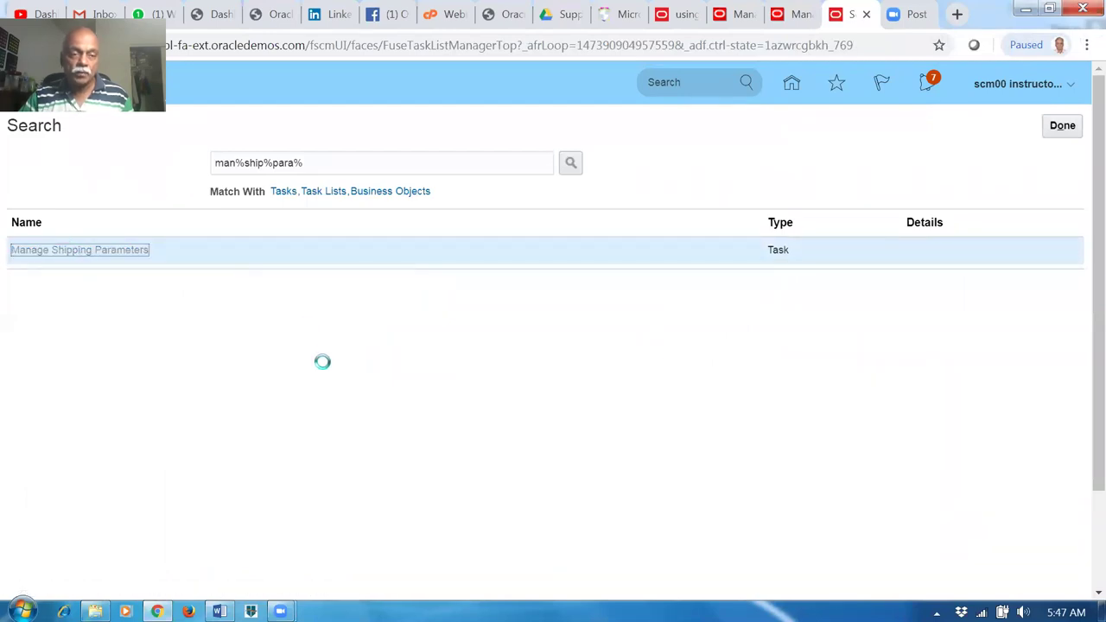
{"action": "scroll", "coordinate": [390, 367], "scroll_direction": "down", "scroll_amount": 2}
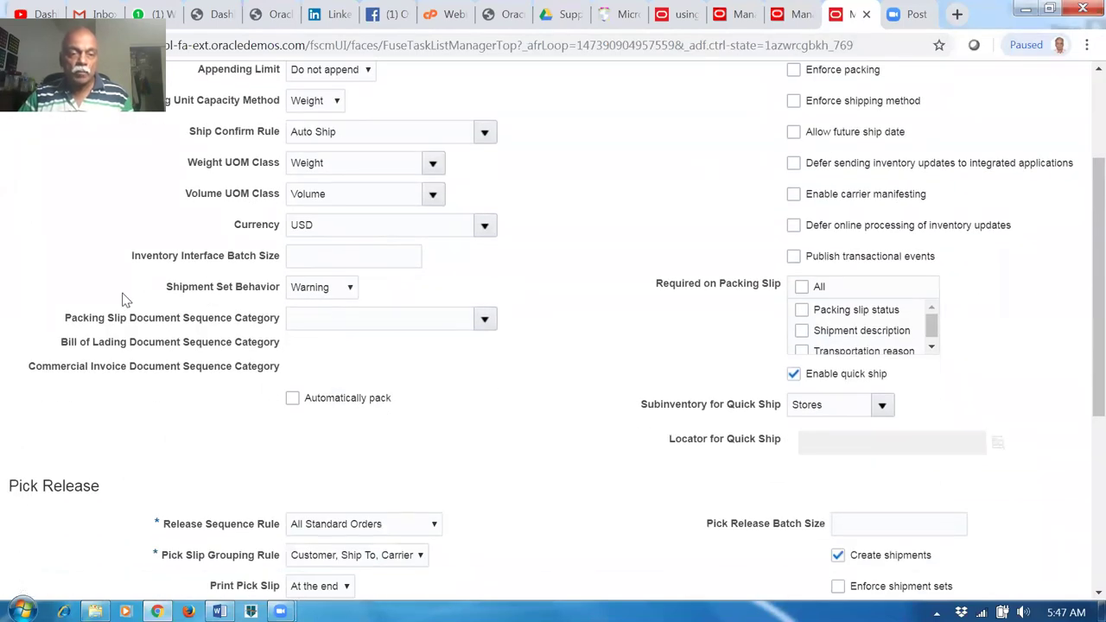
{"action": "left_click", "coordinate": [326, 291]}
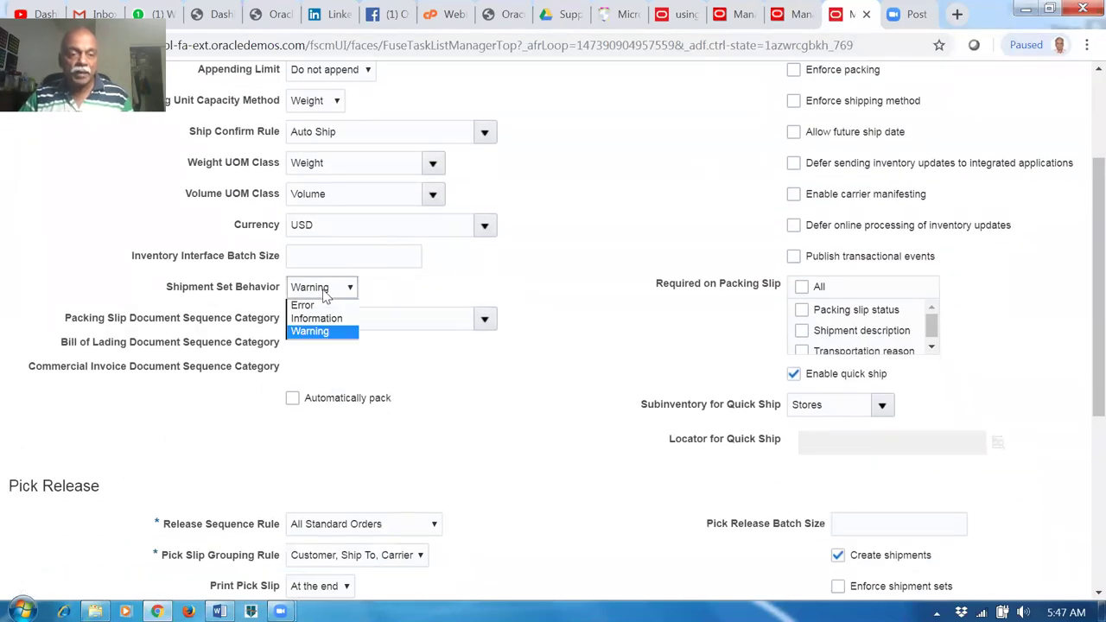
{"action": "left_click", "coordinate": [310, 311]}
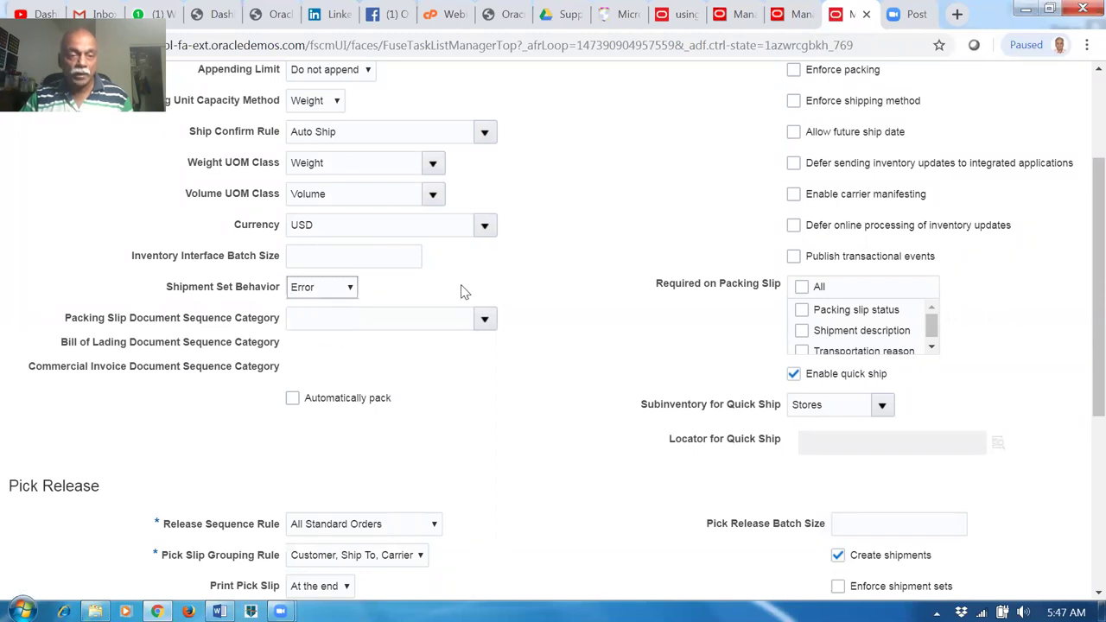
{"action": "scroll", "coordinate": [631, 299], "scroll_direction": "up", "scroll_amount": 2}
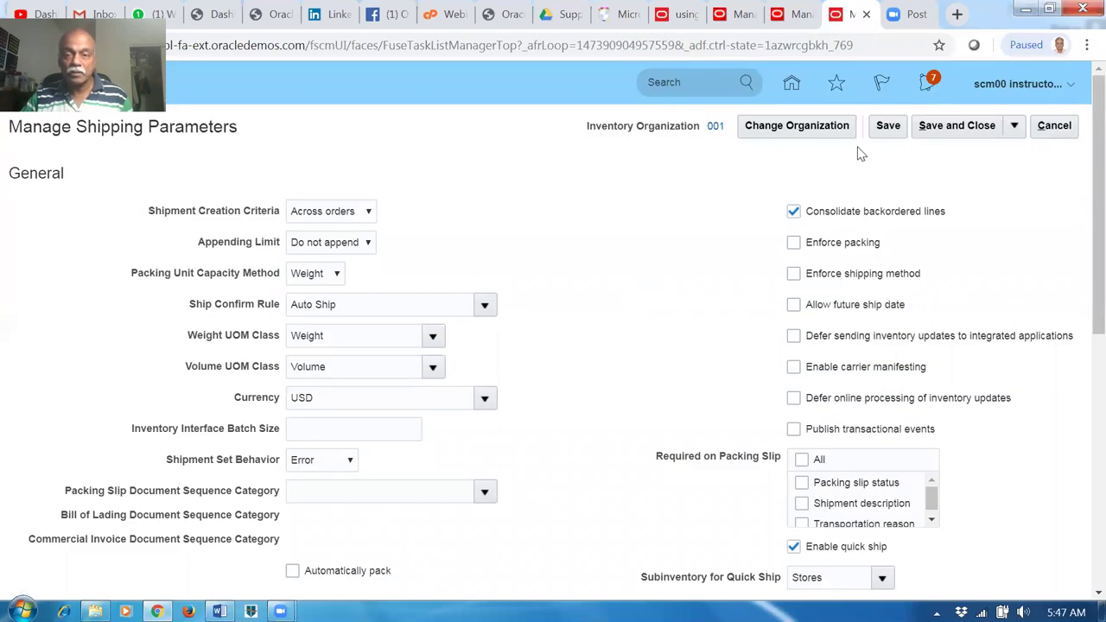
{"action": "left_click", "coordinate": [890, 127]}
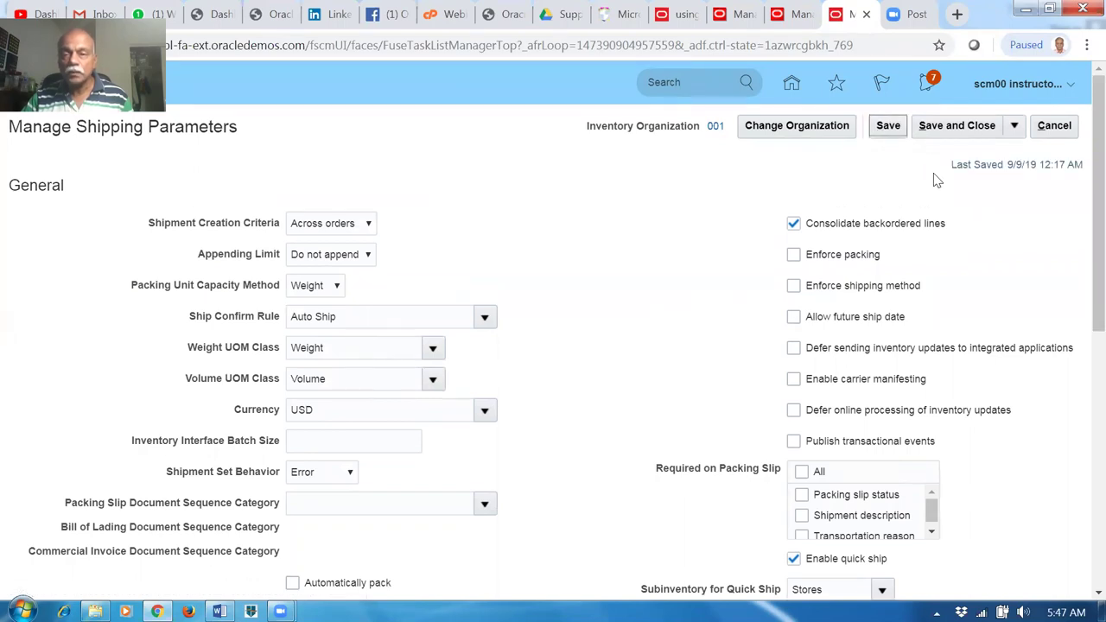
{"action": "left_click", "coordinate": [957, 127]}
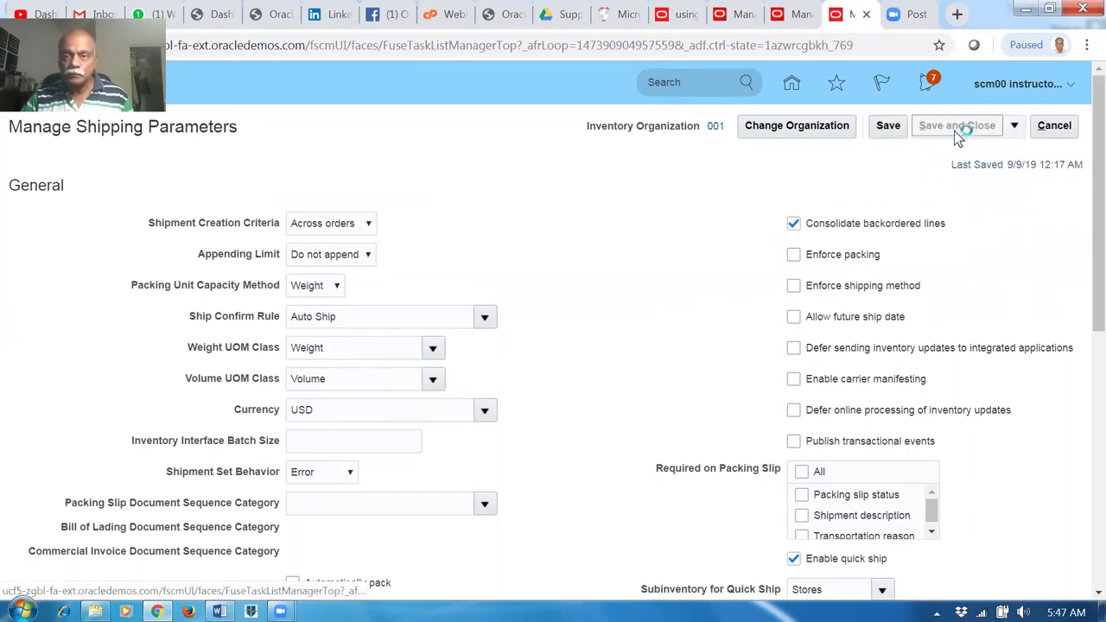
Return to Manage Shipment Lines and rerun the search for the order's lines.
{"action": "left_click", "coordinate": [803, 24]}
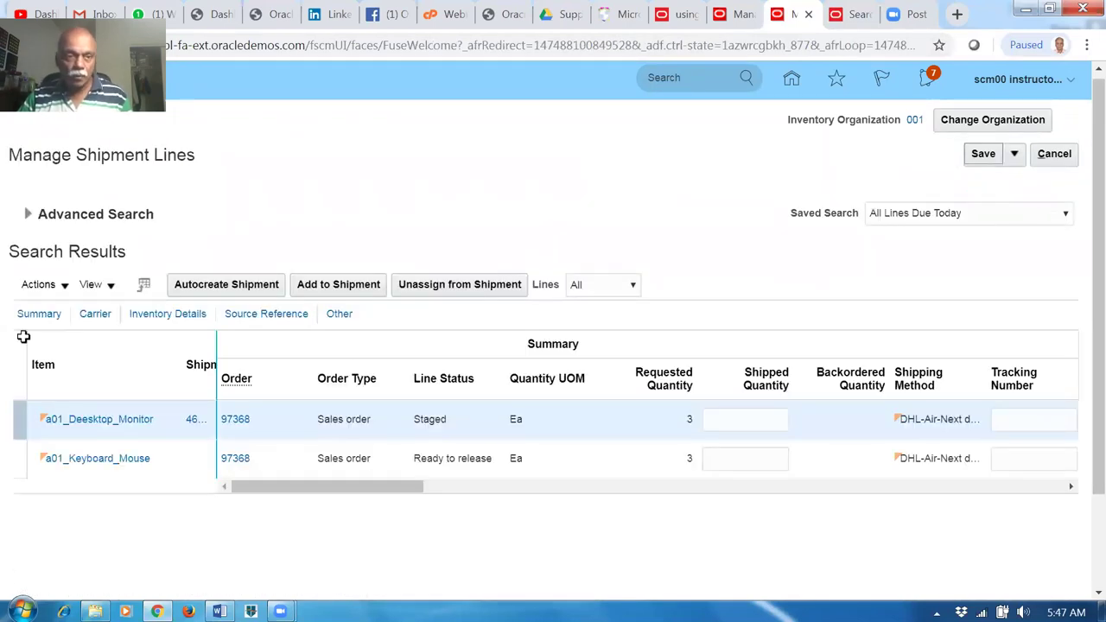
{"action": "left_click", "coordinate": [27, 214]}
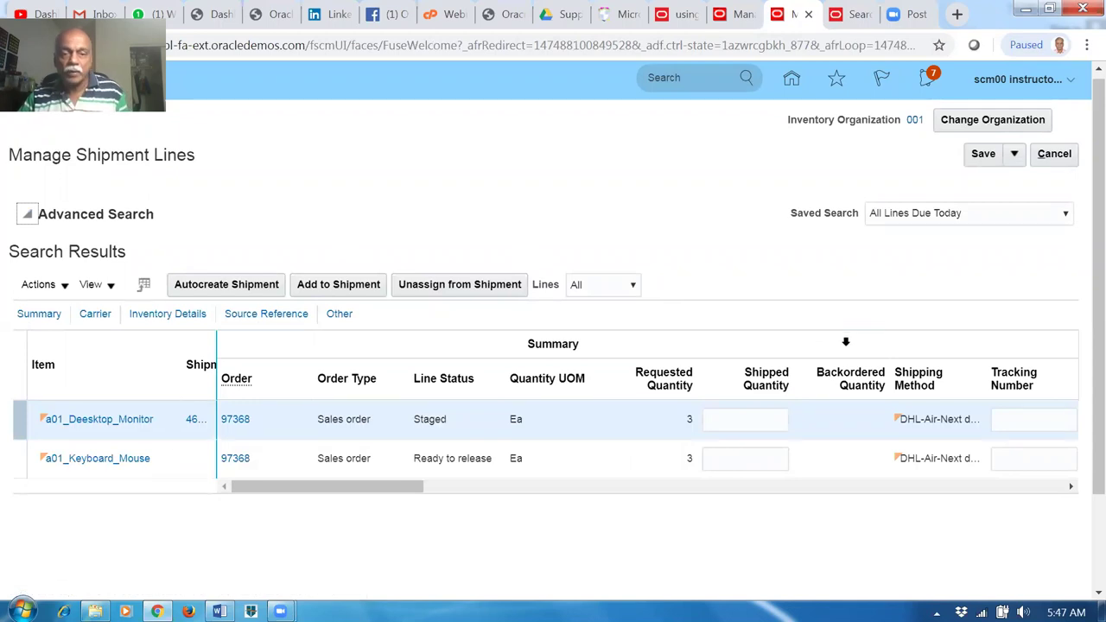
{"action": "left_click", "coordinate": [807, 374]}
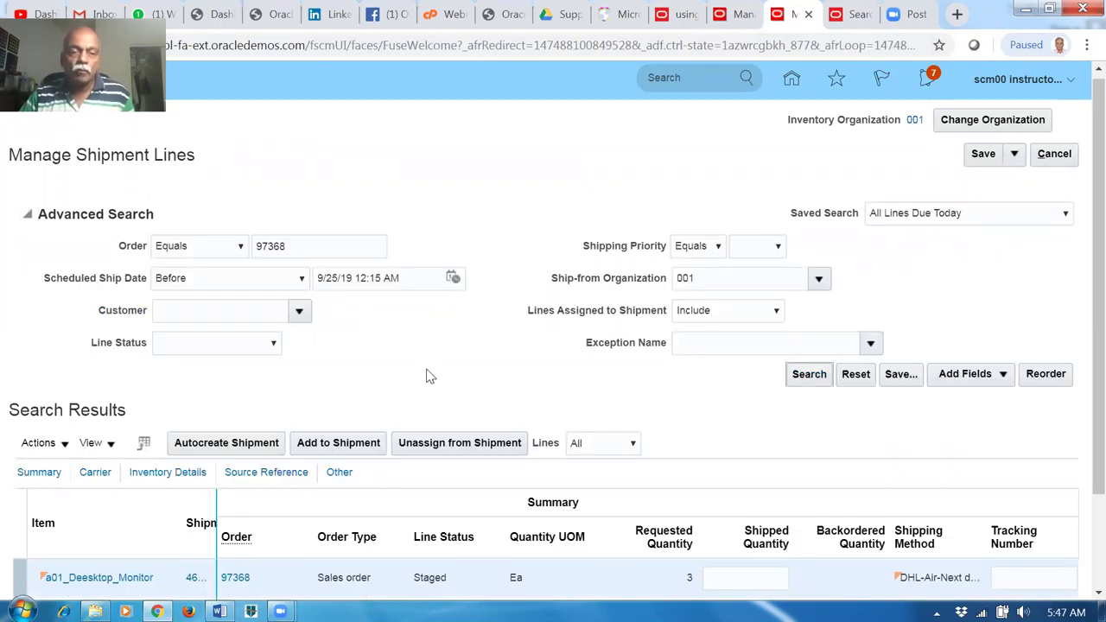
{"action": "scroll", "coordinate": [426, 369], "scroll_direction": "down", "scroll_amount": 3}
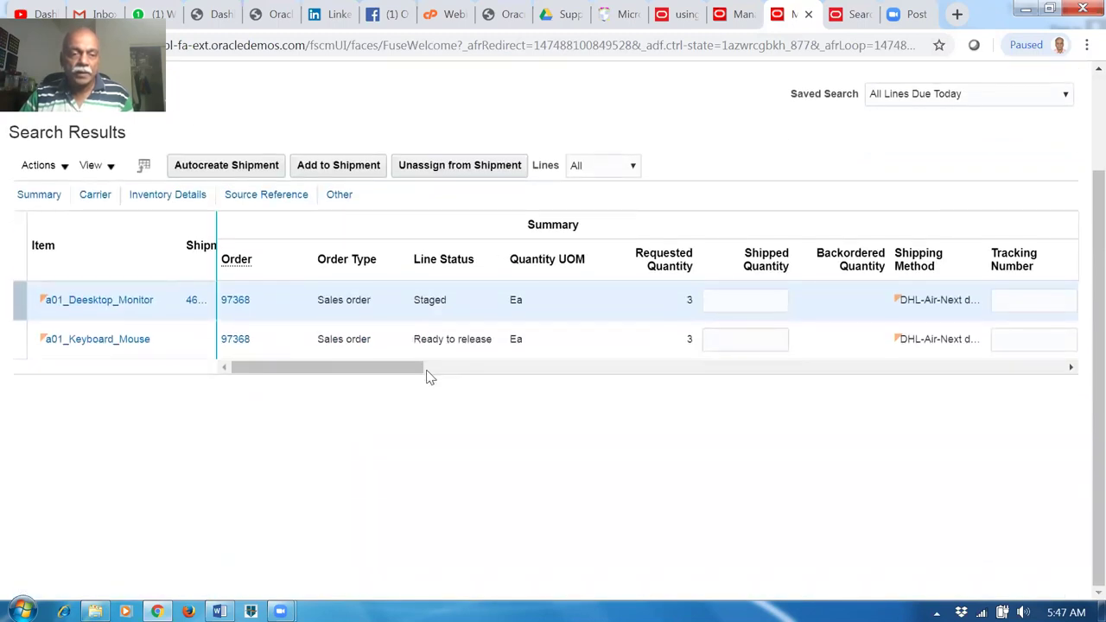
Try again to ship confirm the monitor shipment to check the shipment set behavior, and decline to continue.
{"action": "left_click", "coordinate": [194, 301]}
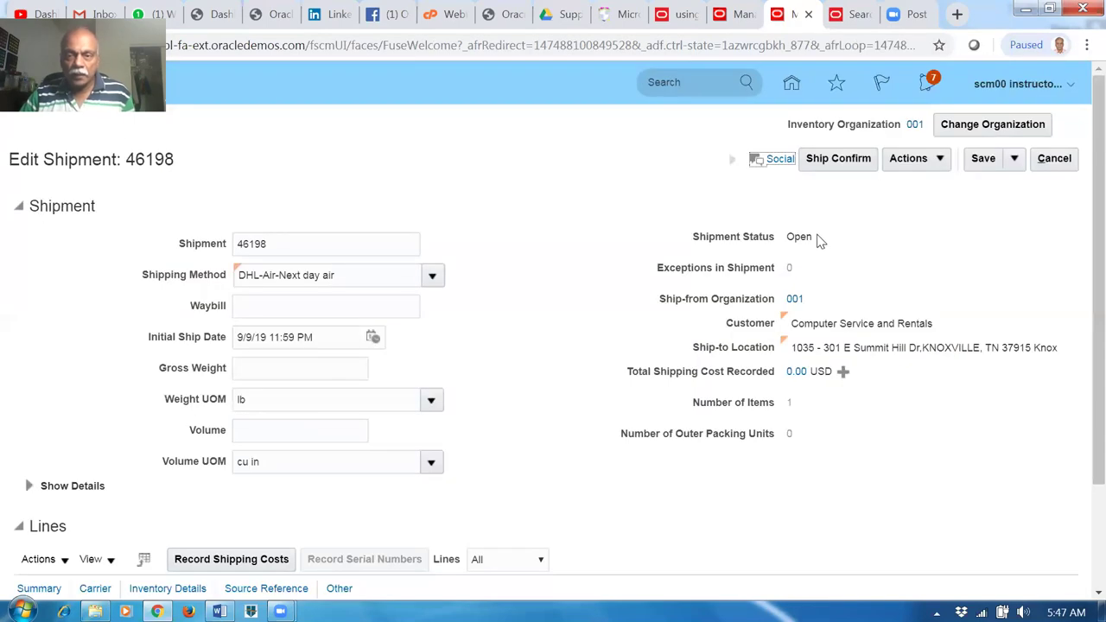
{"action": "left_click", "coordinate": [842, 162]}
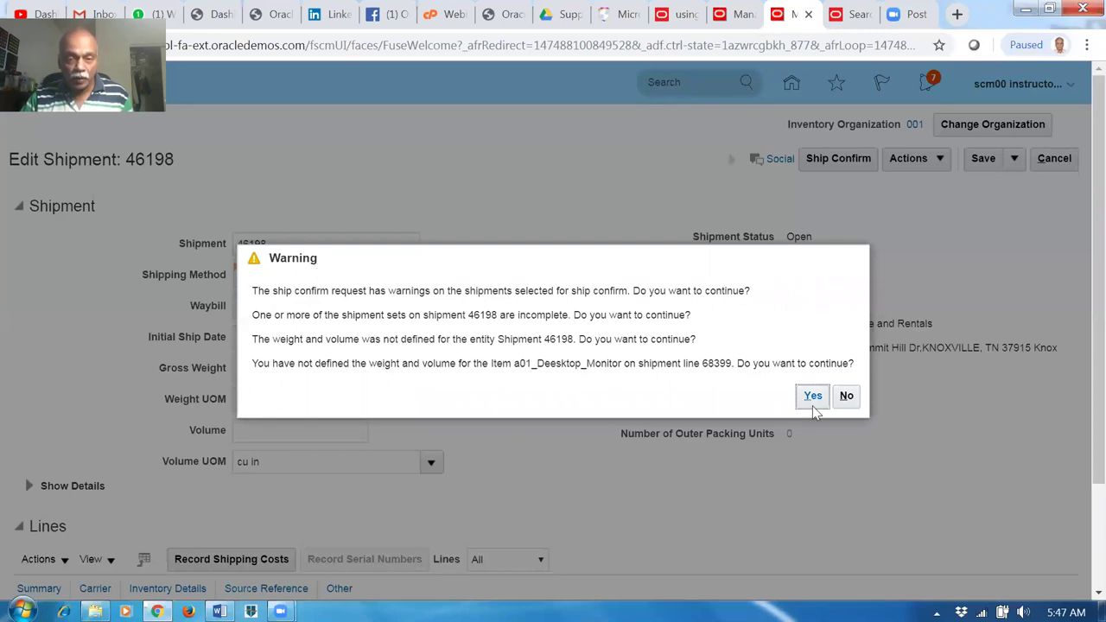
{"action": "left_click", "coordinate": [847, 397]}
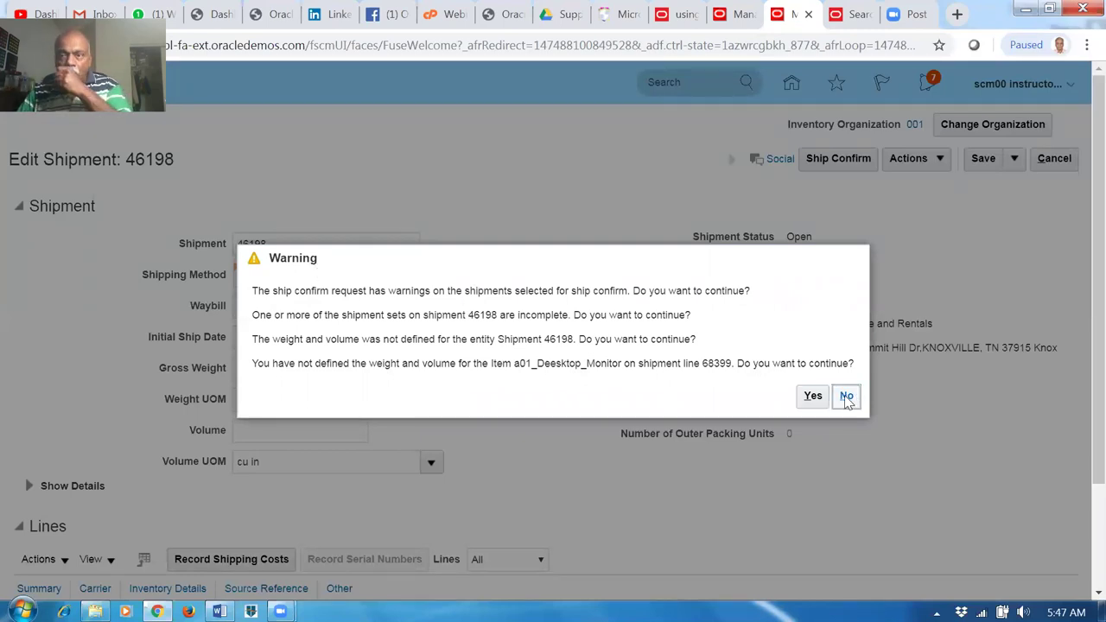
{"action": "left_click", "coordinate": [847, 400]}
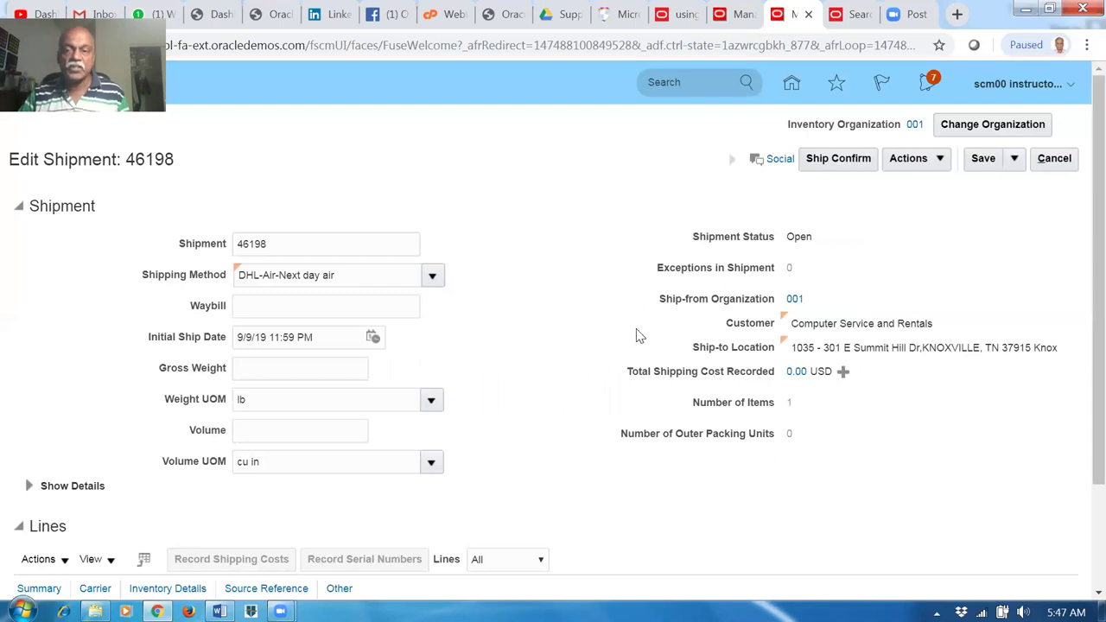
Leave the monitor shipment without saving and search for the order's shipment lines again.
{"action": "left_click", "coordinate": [1058, 163]}
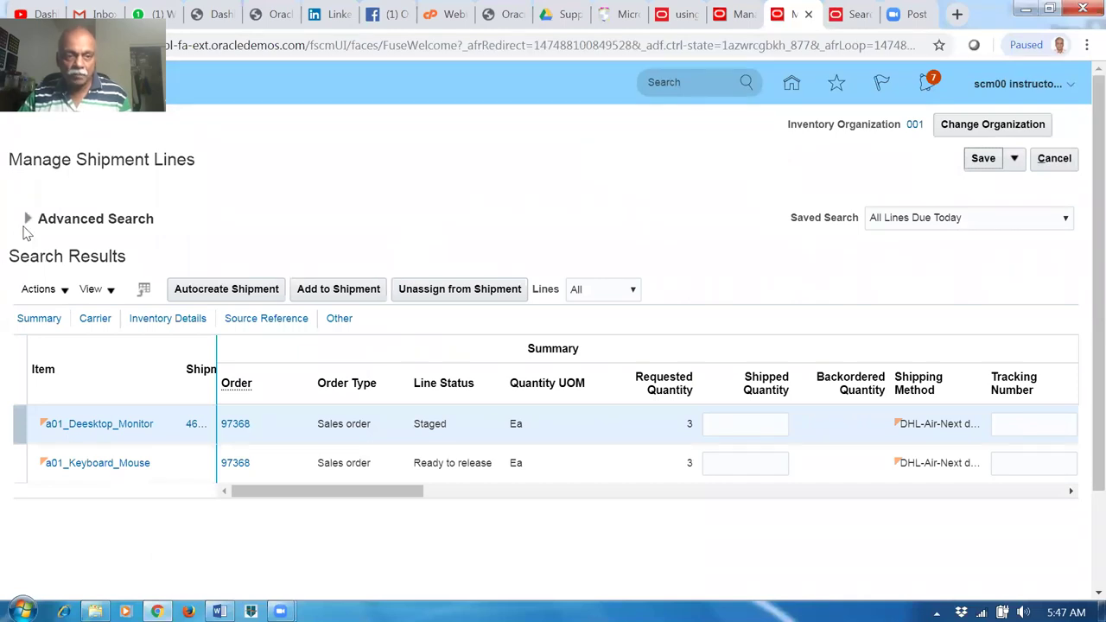
{"action": "left_click", "coordinate": [27, 219]}
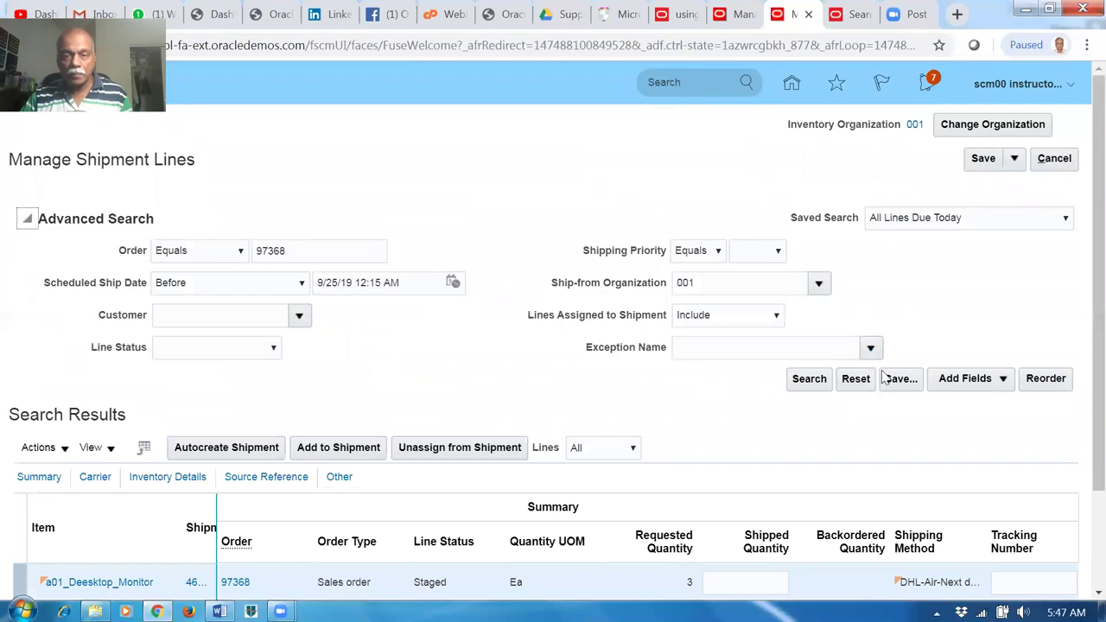
{"action": "left_click", "coordinate": [810, 379]}
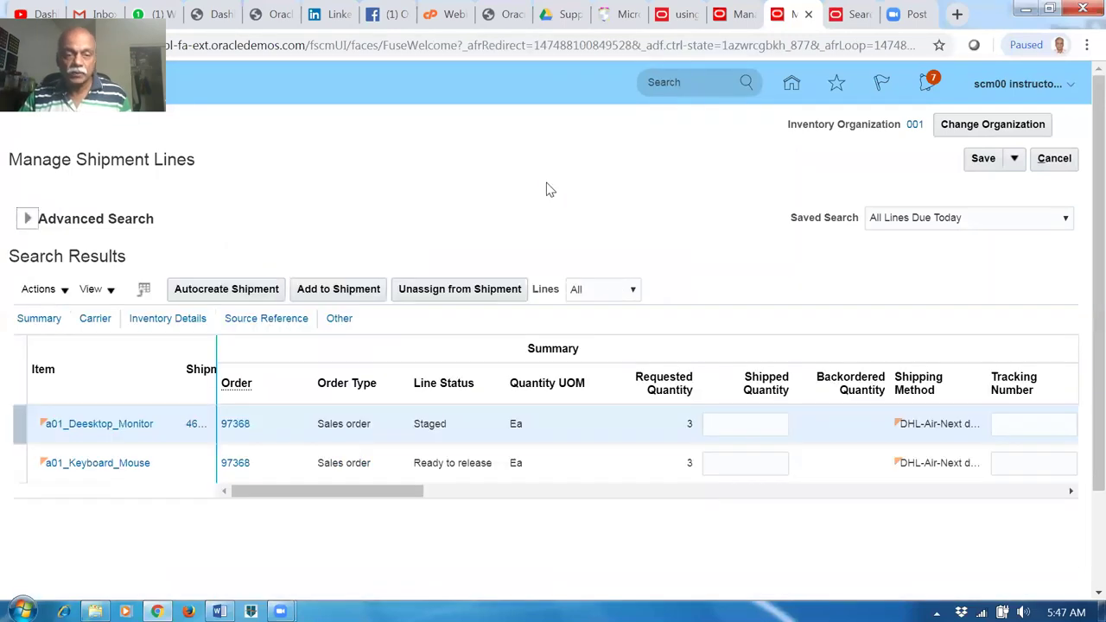
Try to ship confirm the a01_Deesktop_Monitor shipment, review the messages about its shipment set, and leave the shipment without saving.
{"action": "left_click", "coordinate": [193, 426]}
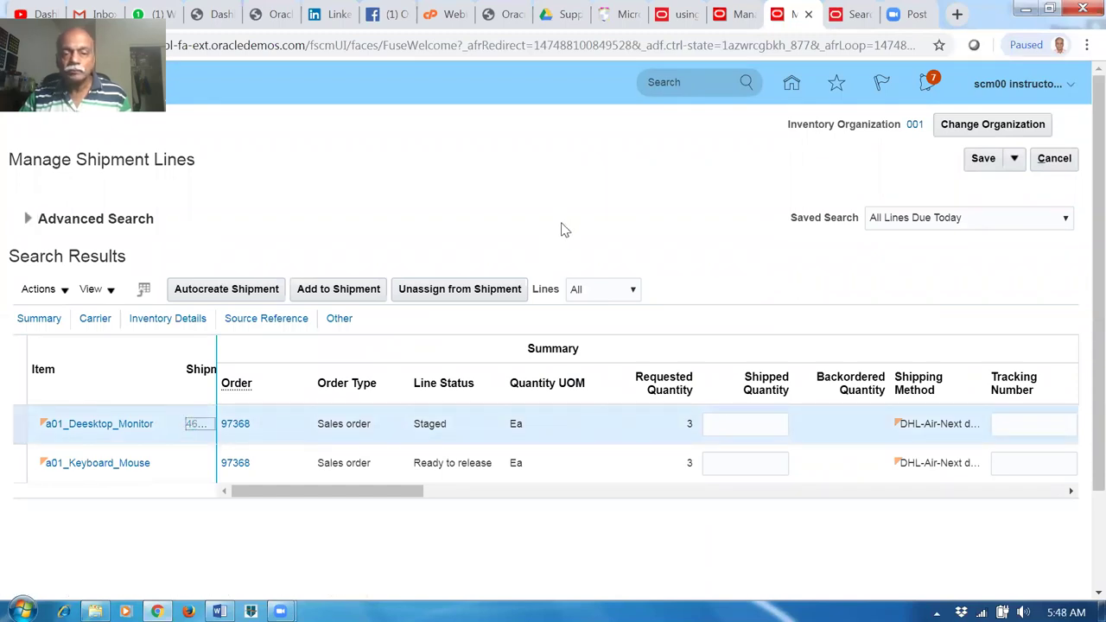
{"action": "left_click", "coordinate": [826, 162]}
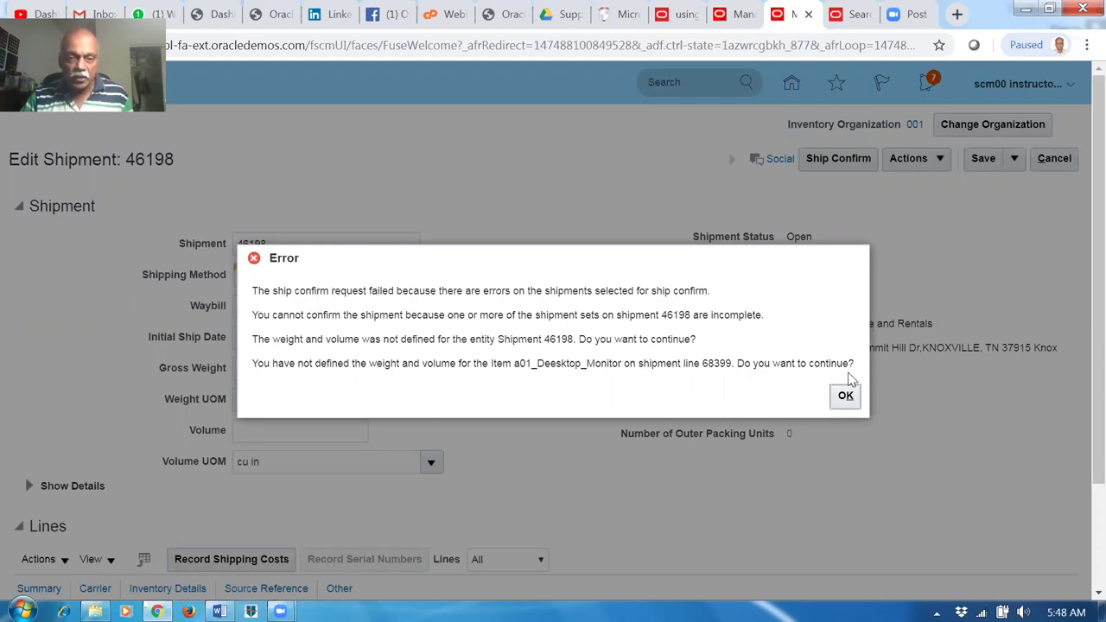
{"action": "left_click_drag", "start_coordinate": [418, 291], "coordinate": [565, 292]}
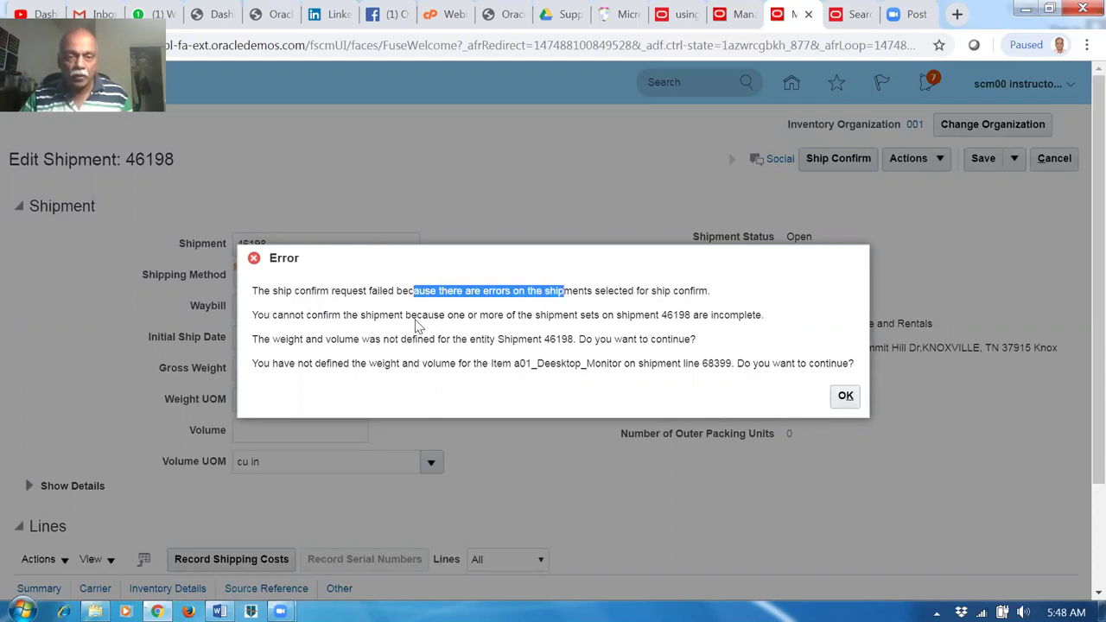
{"action": "left_click_drag", "start_coordinate": [395, 316], "coordinate": [638, 318]}
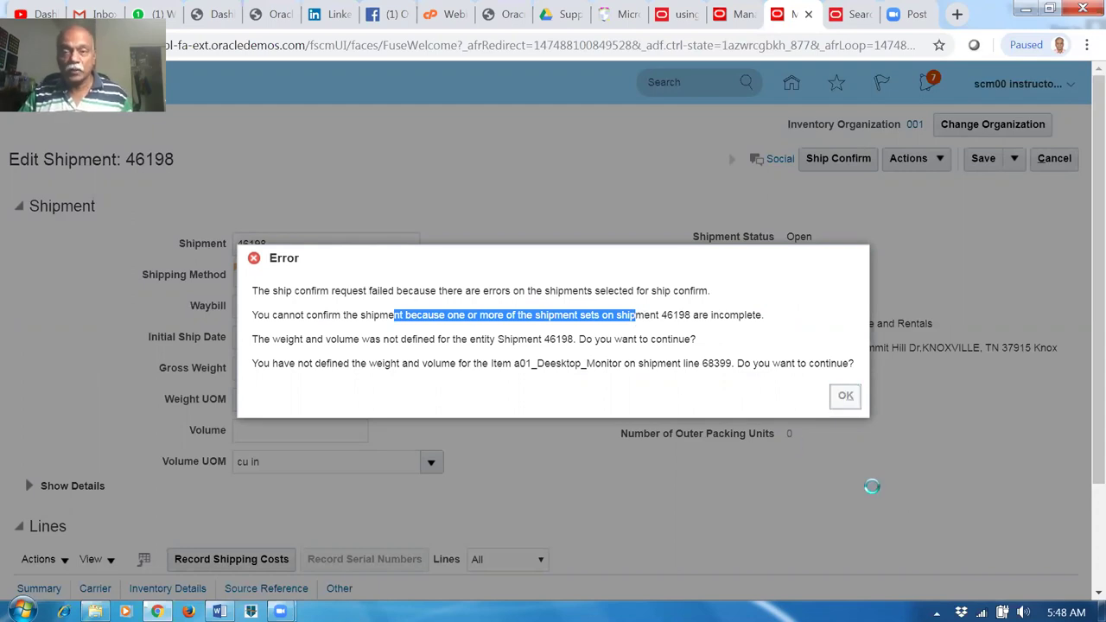
{"action": "key", "text": "Escape"}
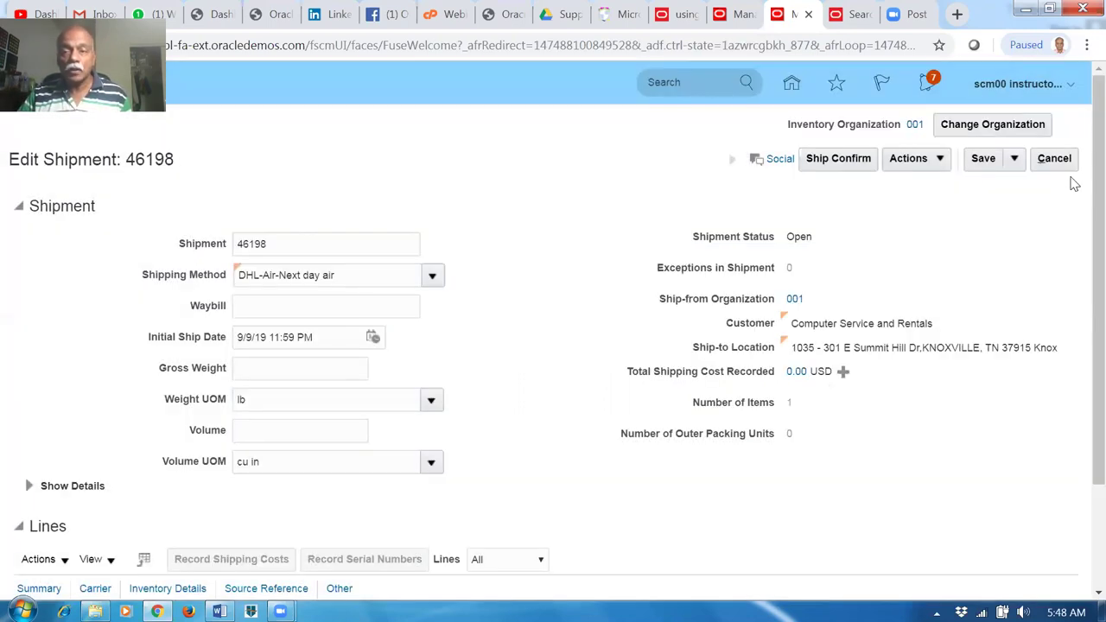
{"action": "left_click", "coordinate": [1055, 158]}
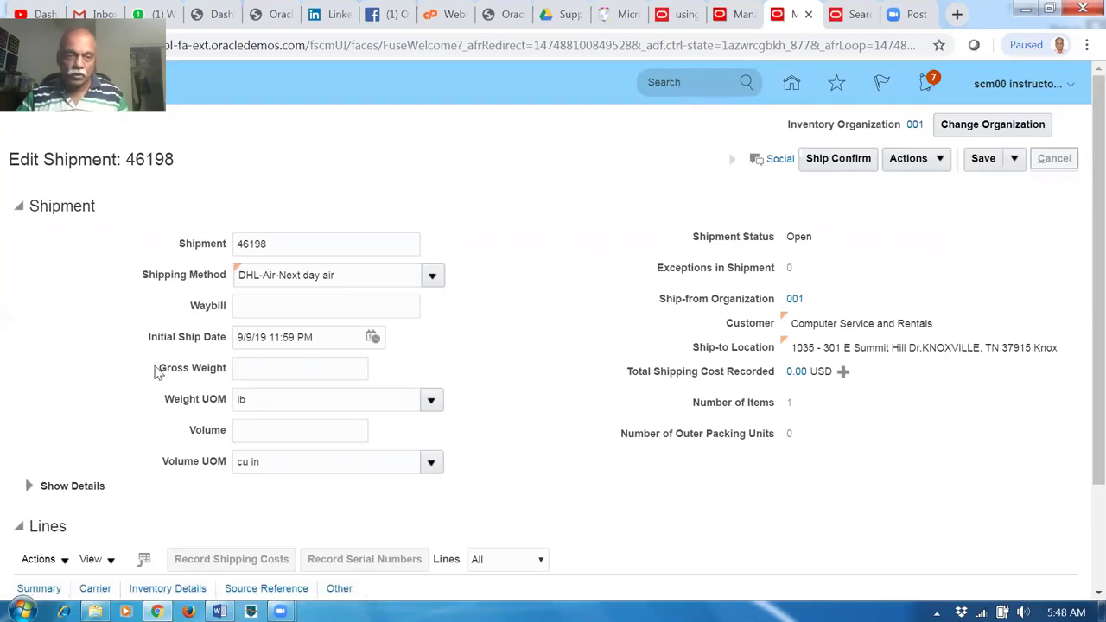
Add the a01_Keyboard_Mouse line to the same shipment as the monitor line, widening the Shipment column to read its number.
{"action": "scroll", "coordinate": [151, 444], "scroll_direction": "down", "scroll_amount": 1}
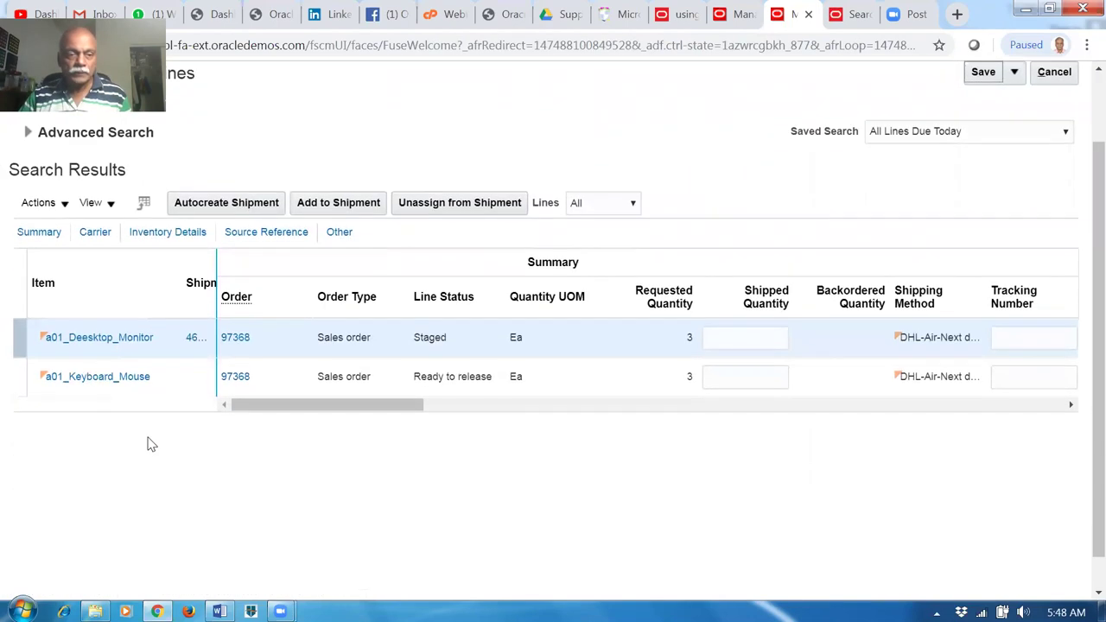
{"action": "left_click", "coordinate": [190, 377]}
{"action": "left_click_drag", "start_coordinate": [217, 266], "coordinate": [297, 270]}
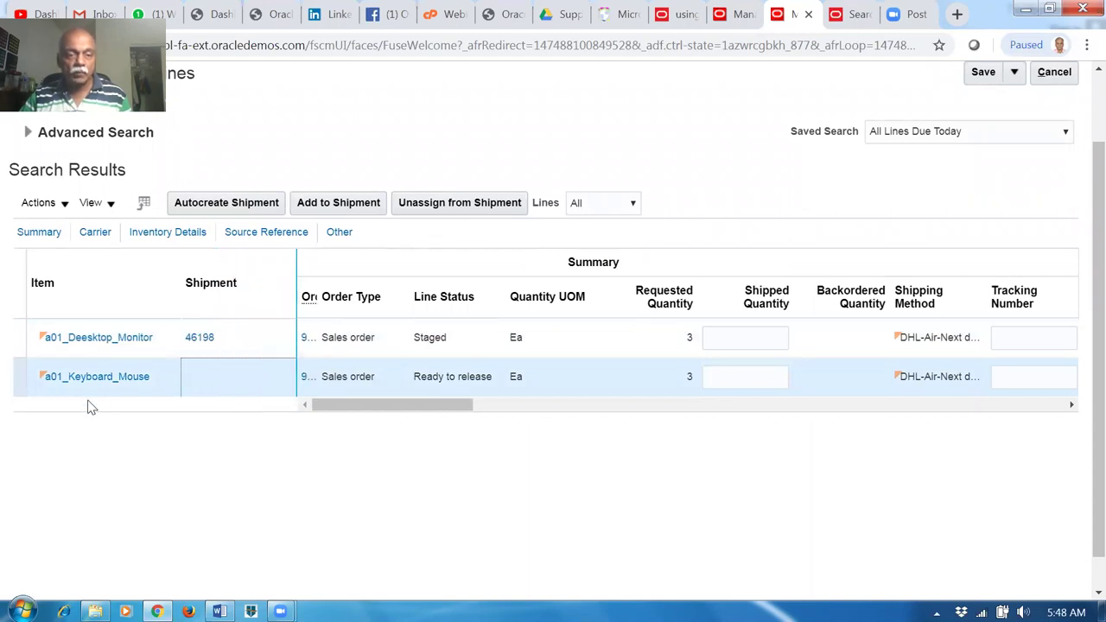
{"action": "left_click", "coordinate": [351, 209]}
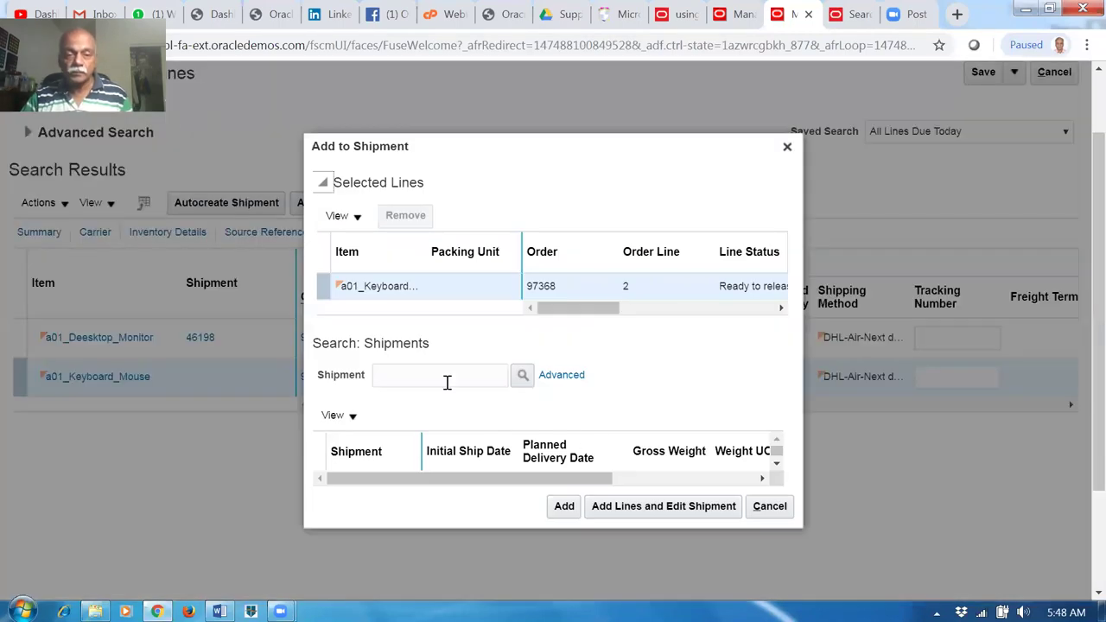
{"action": "left_click", "coordinate": [458, 372]}
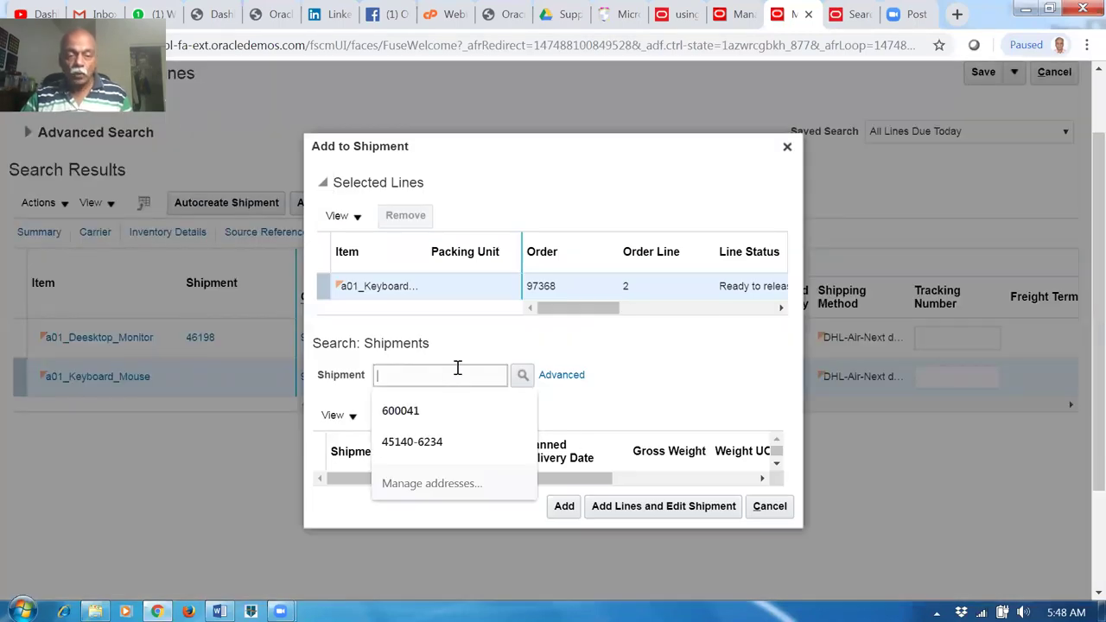
{"action": "type", "text": "46198"}
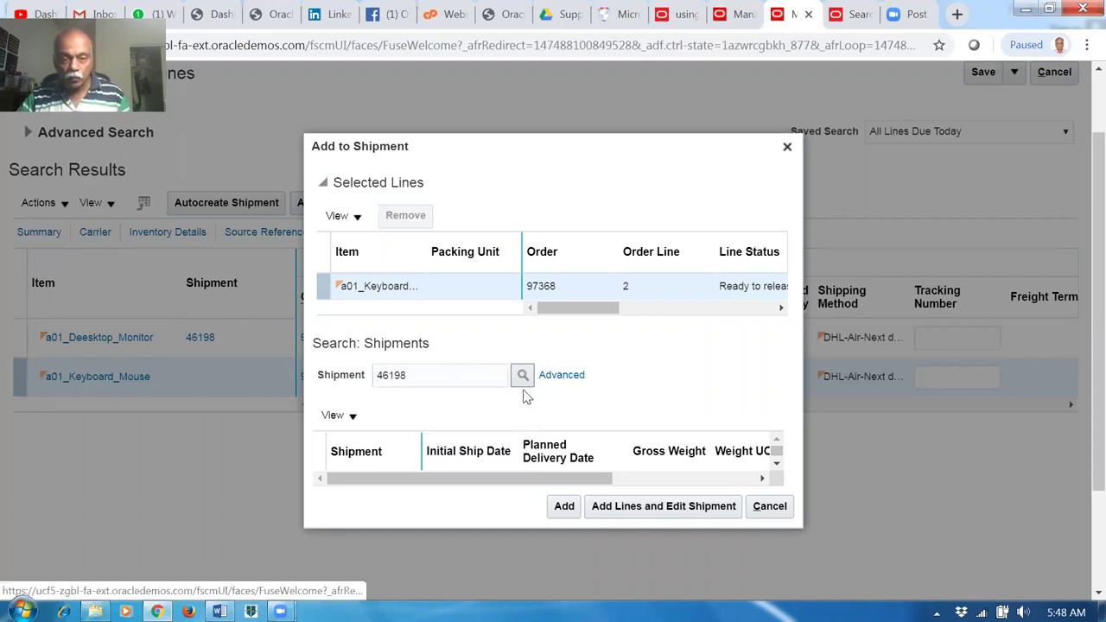
{"action": "left_click", "coordinate": [523, 375]}
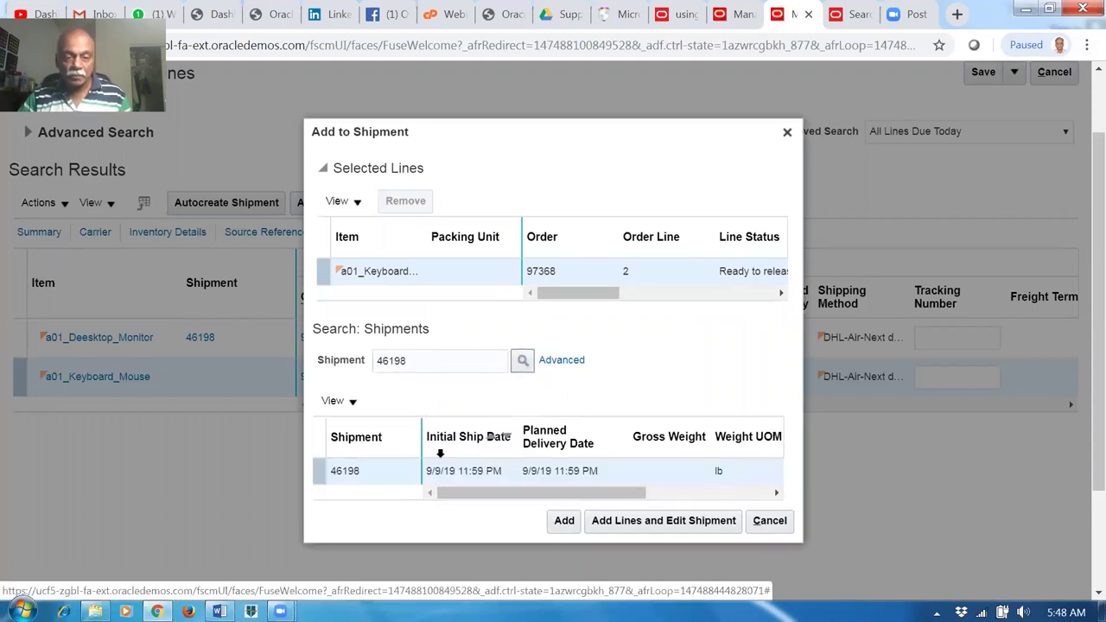
{"action": "left_click", "coordinate": [566, 522]}
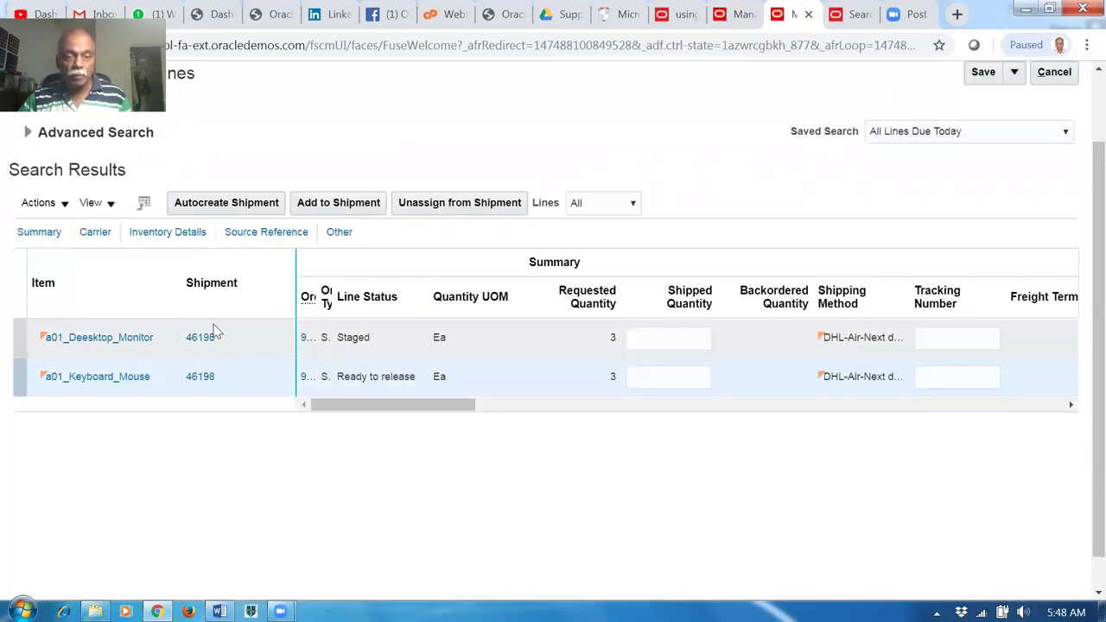
Pick release the shipment containing both order lines, acknowledge the submitted request, and save and close the shipment.
{"action": "left_click", "coordinate": [203, 380]}
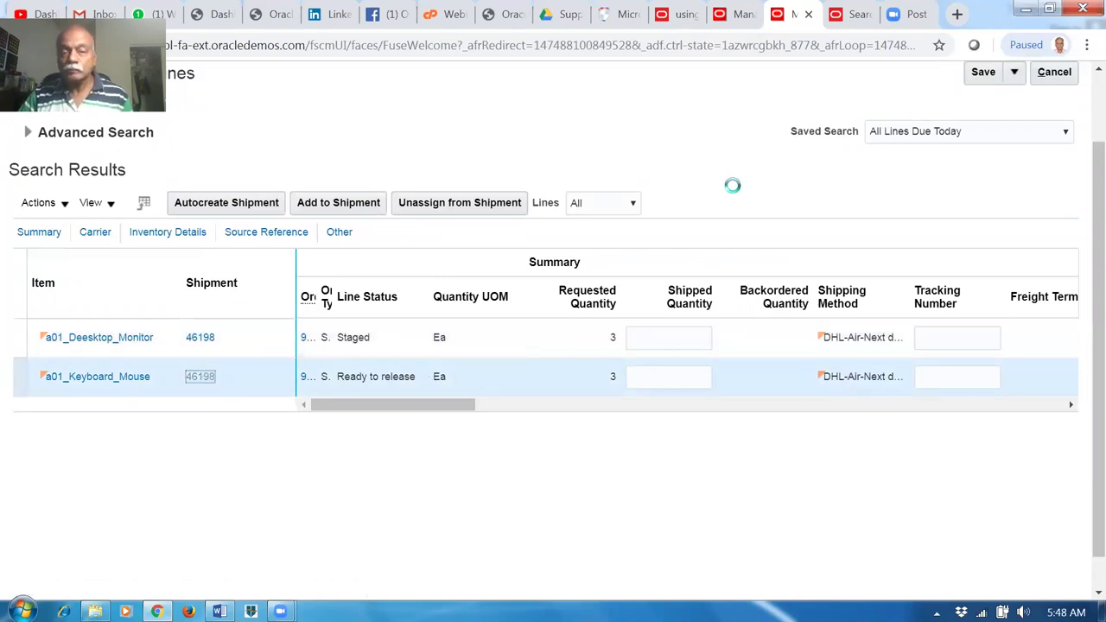
{"action": "scroll", "coordinate": [865, 216], "scroll_direction": "up", "scroll_amount": 1}
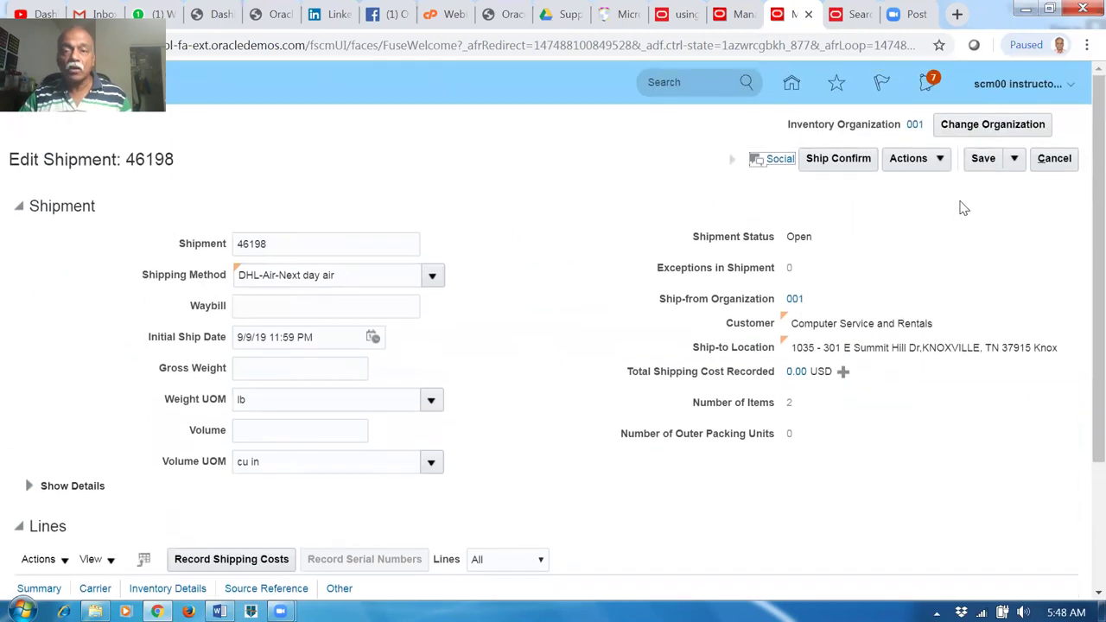
{"action": "left_click", "coordinate": [903, 163]}
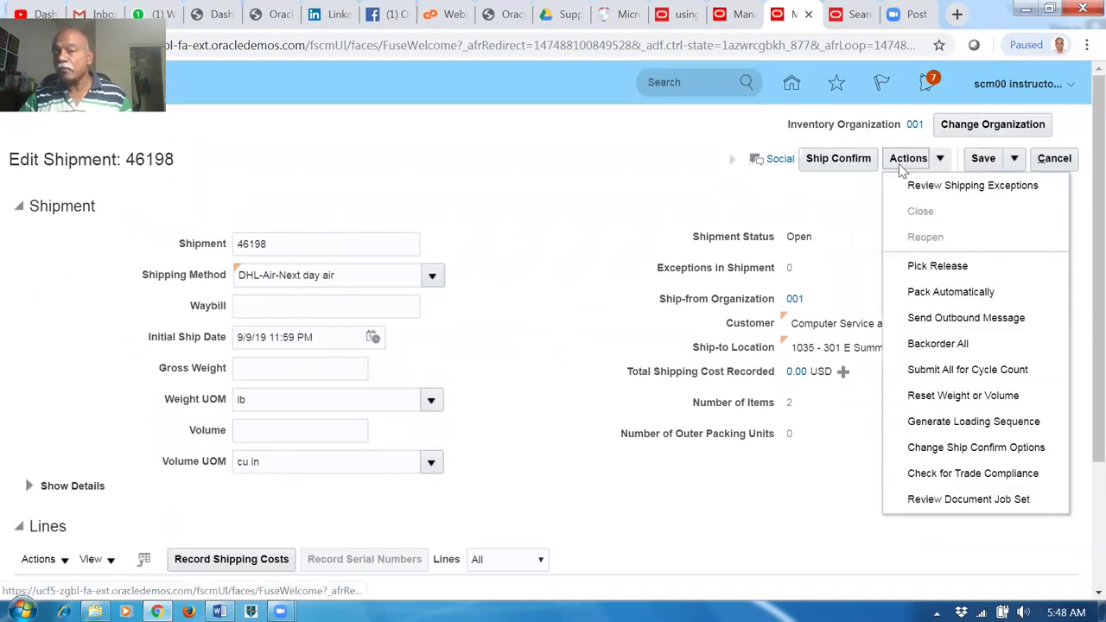
{"action": "left_click", "coordinate": [919, 266]}
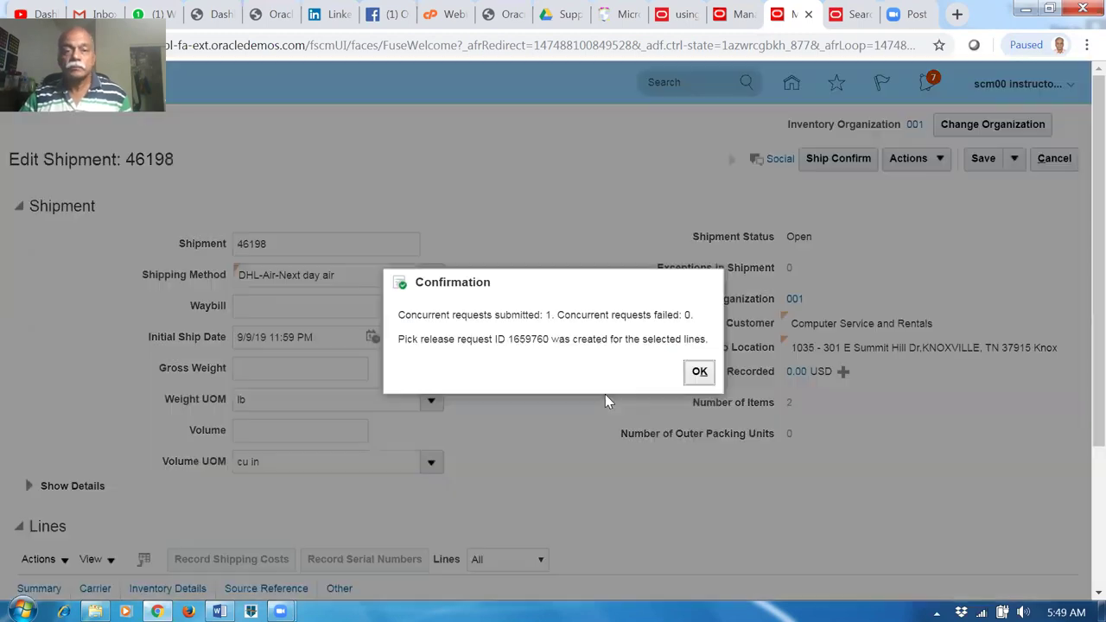
{"action": "left_click", "coordinate": [700, 372]}
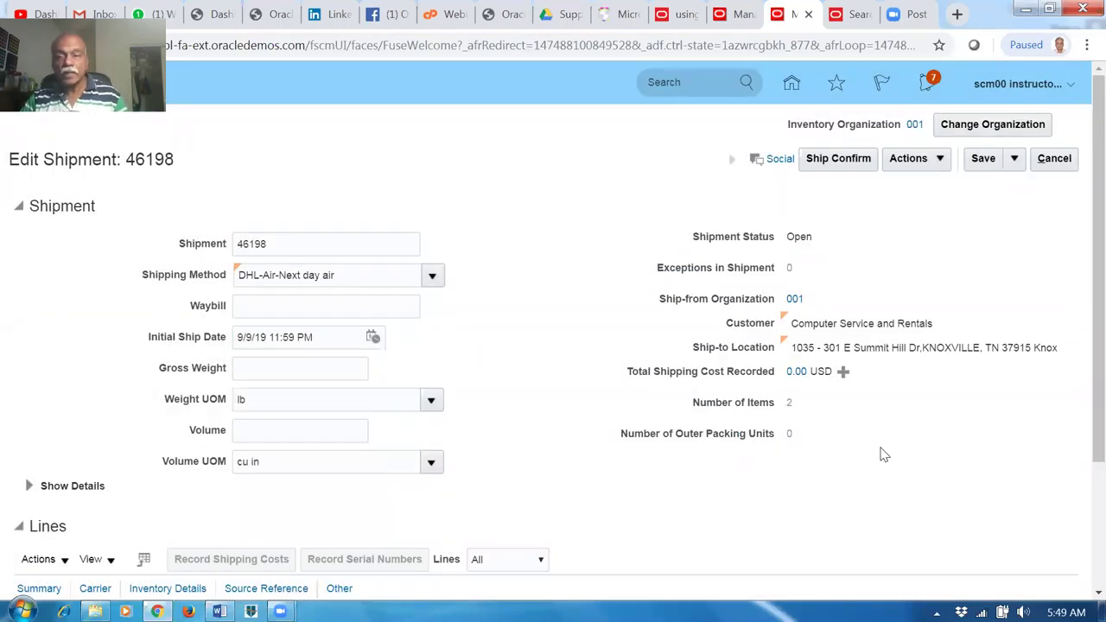
{"action": "left_click", "coordinate": [1015, 159]}
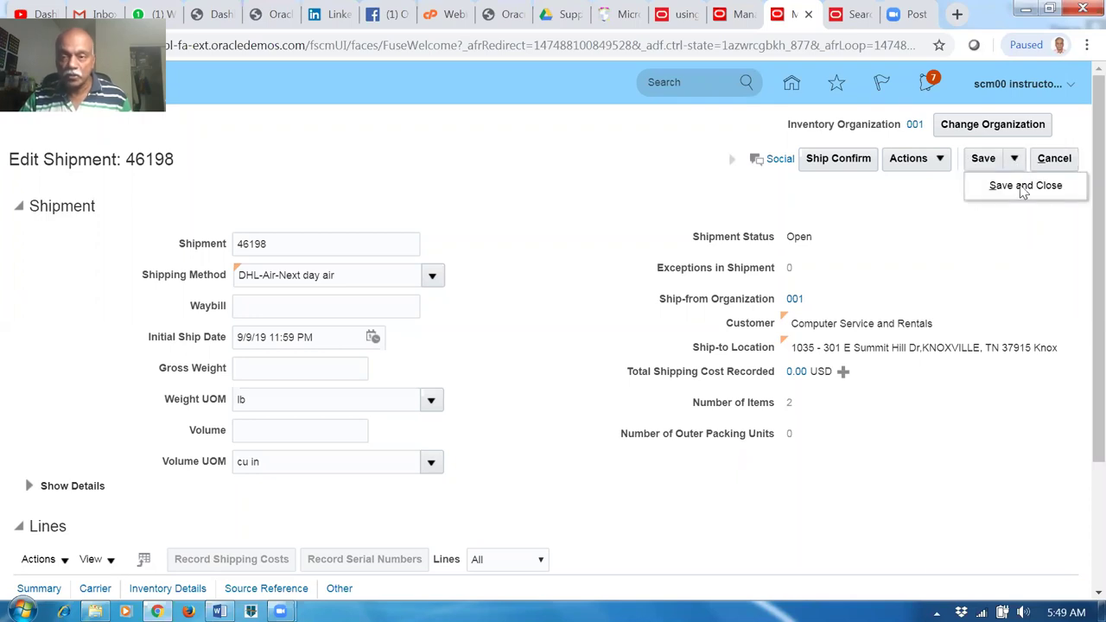
{"action": "left_click", "coordinate": [1022, 188]}
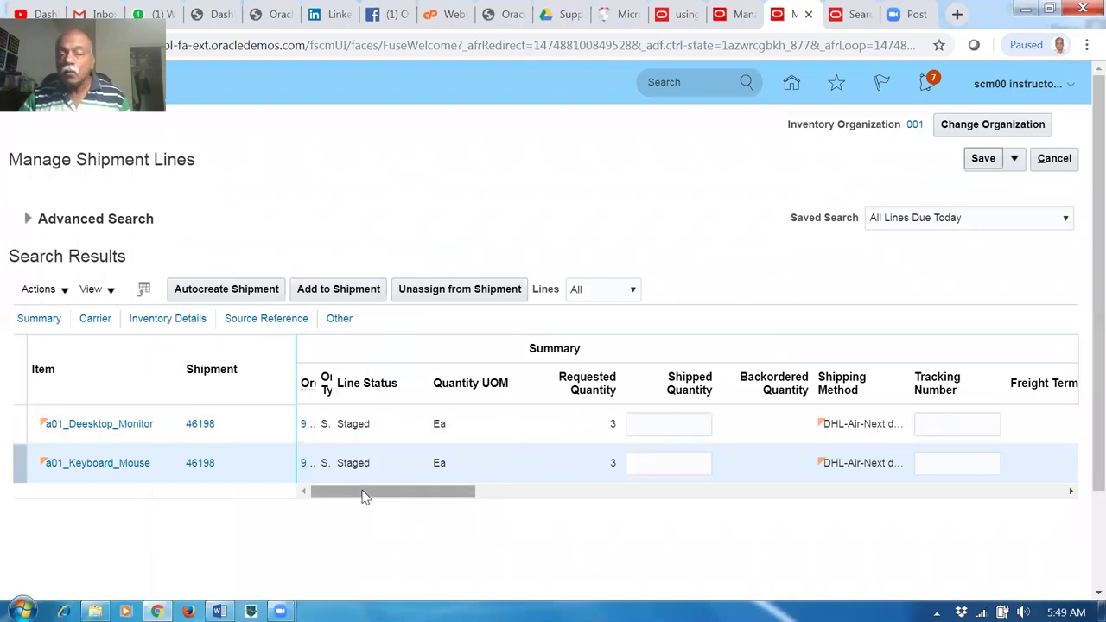
Ship confirm the shipment with both lines, review the weight and volume warnings, and agree to continue.
{"action": "left_click", "coordinate": [199, 424]}
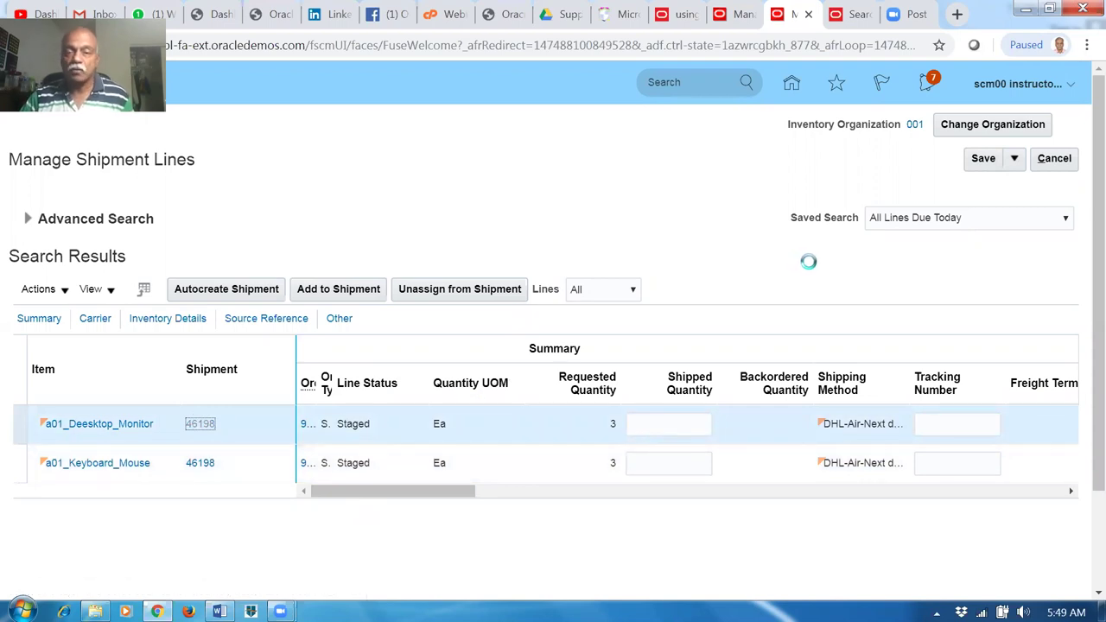
{"action": "left_click", "coordinate": [856, 164]}
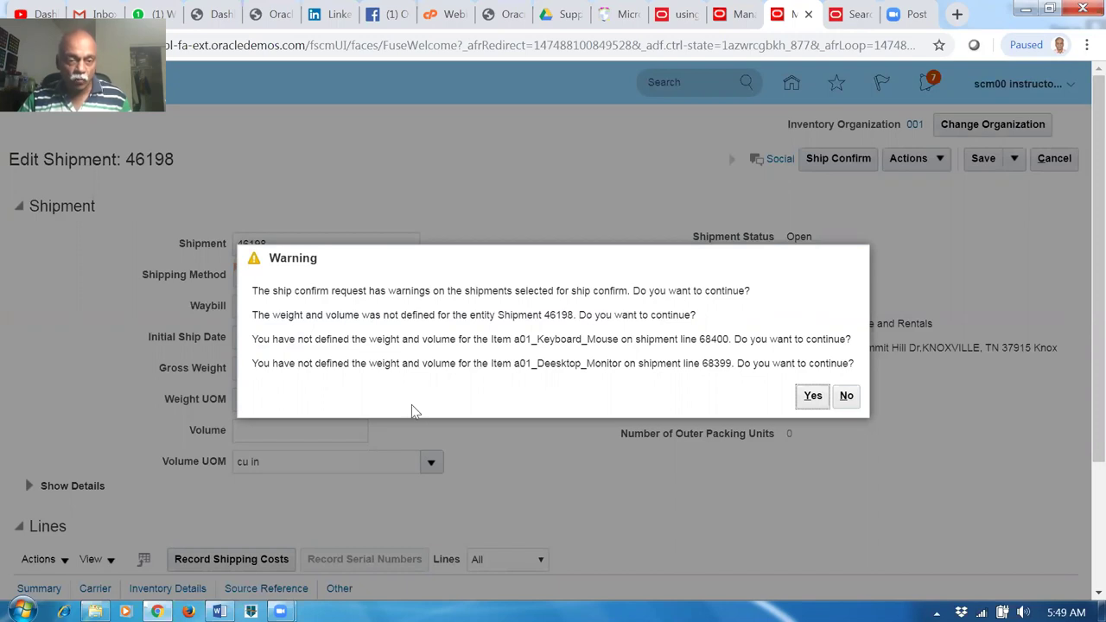
{"action": "left_click_drag", "start_coordinate": [298, 318], "coordinate": [442, 369]}
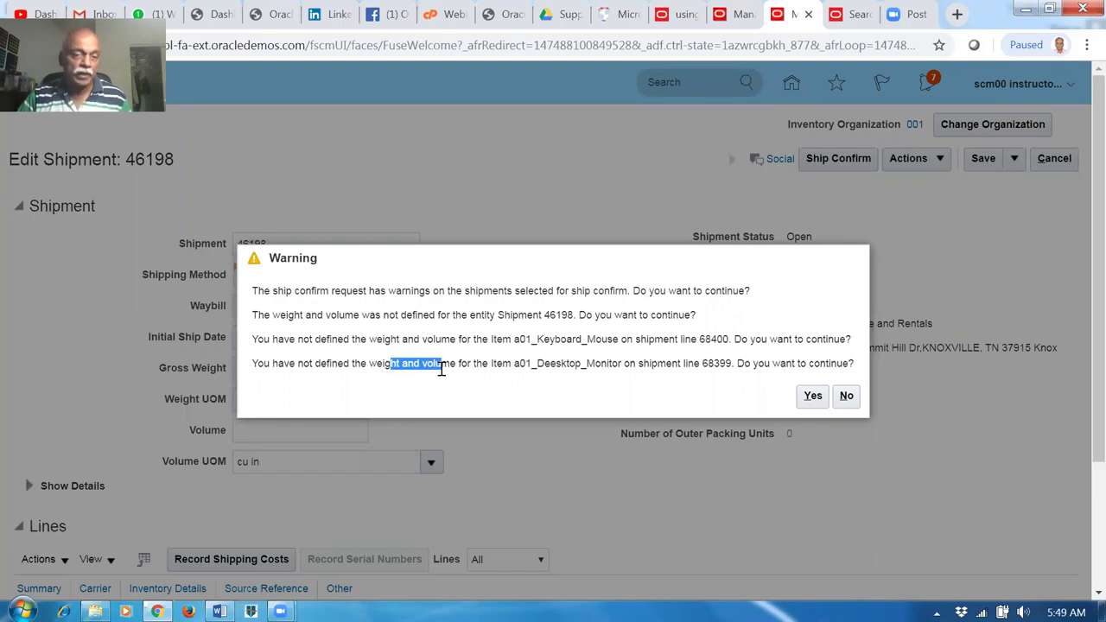
{"action": "left_click_drag", "start_coordinate": [425, 291], "coordinate": [754, 296]}
{"action": "left_click_drag", "start_coordinate": [470, 316], "coordinate": [480, 363]}
{"action": "left_click", "coordinate": [812, 396]}
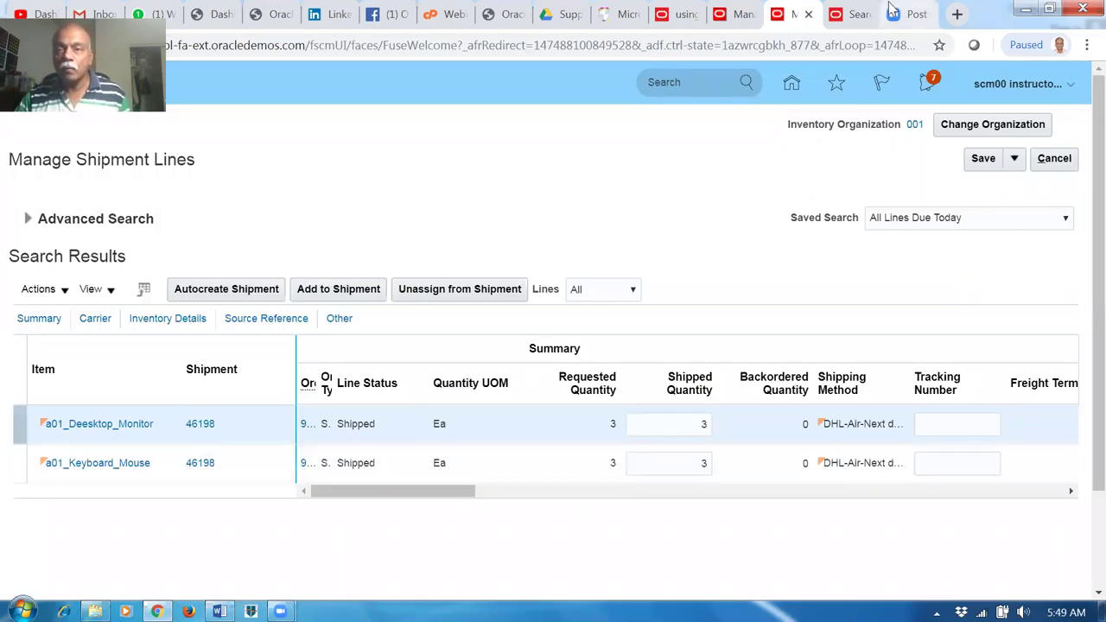
Duplicate the shipment lines page in a second browser tab and open Scheduled Processes there.
{"action": "right_click", "coordinate": [802, 19]}
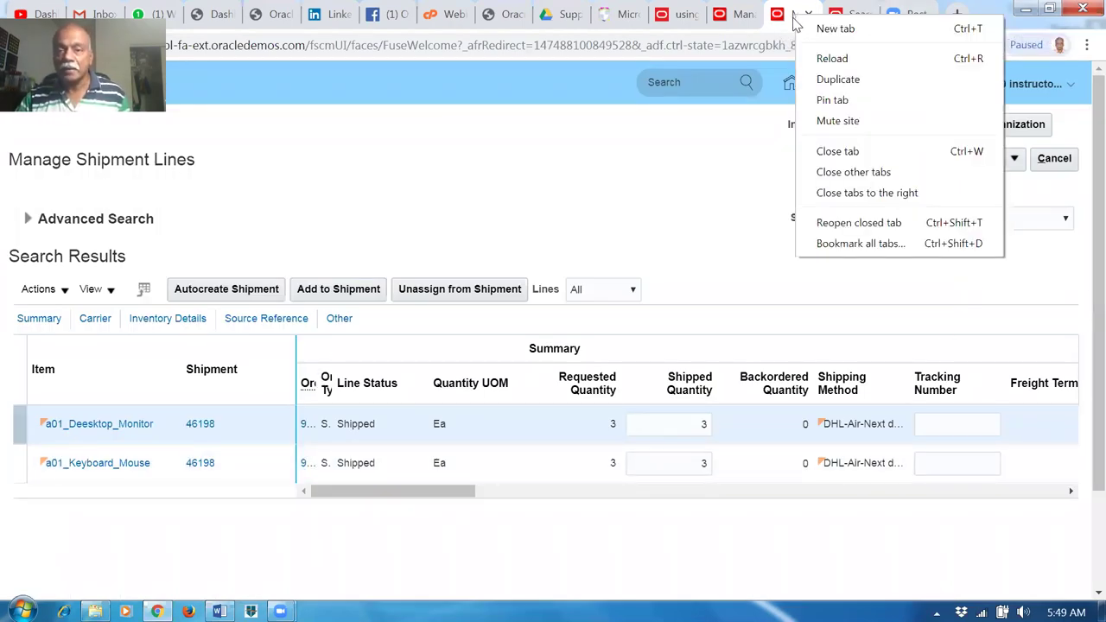
{"action": "left_click", "coordinate": [818, 78]}
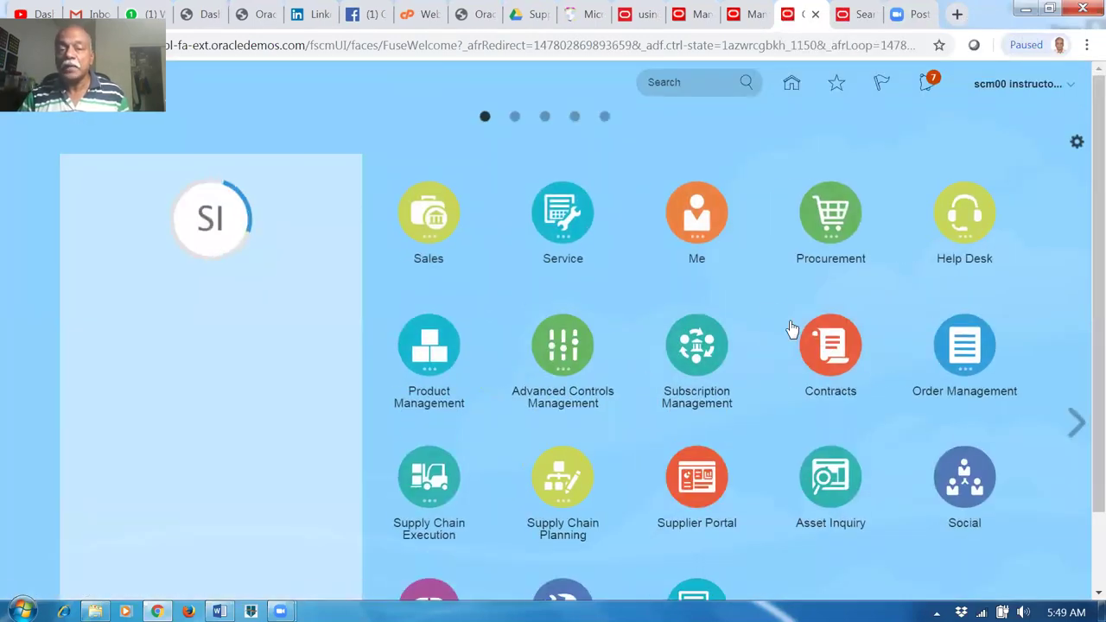
{"action": "scroll", "coordinate": [843, 443], "scroll_direction": "down", "scroll_amount": 1}
{"action": "left_click", "coordinate": [562, 540]}
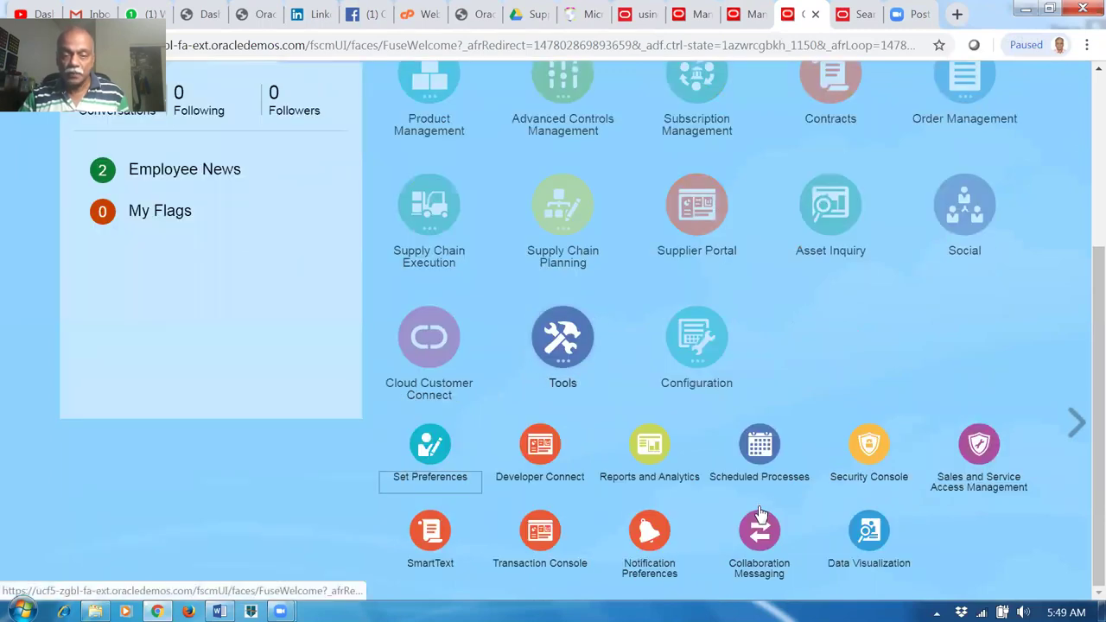
{"action": "left_click", "coordinate": [760, 449]}
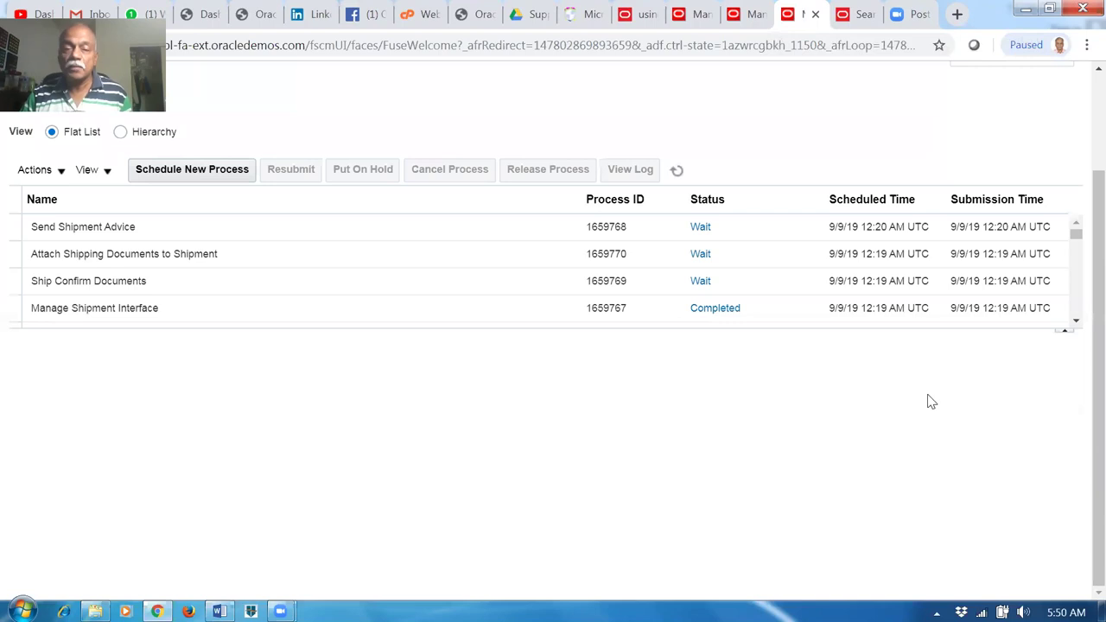
Refresh the scheduled processes list repeatedly to check the status of the shipment interface, ship confirm document and shipment advice processes.
{"action": "left_click", "coordinate": [510, 231]}
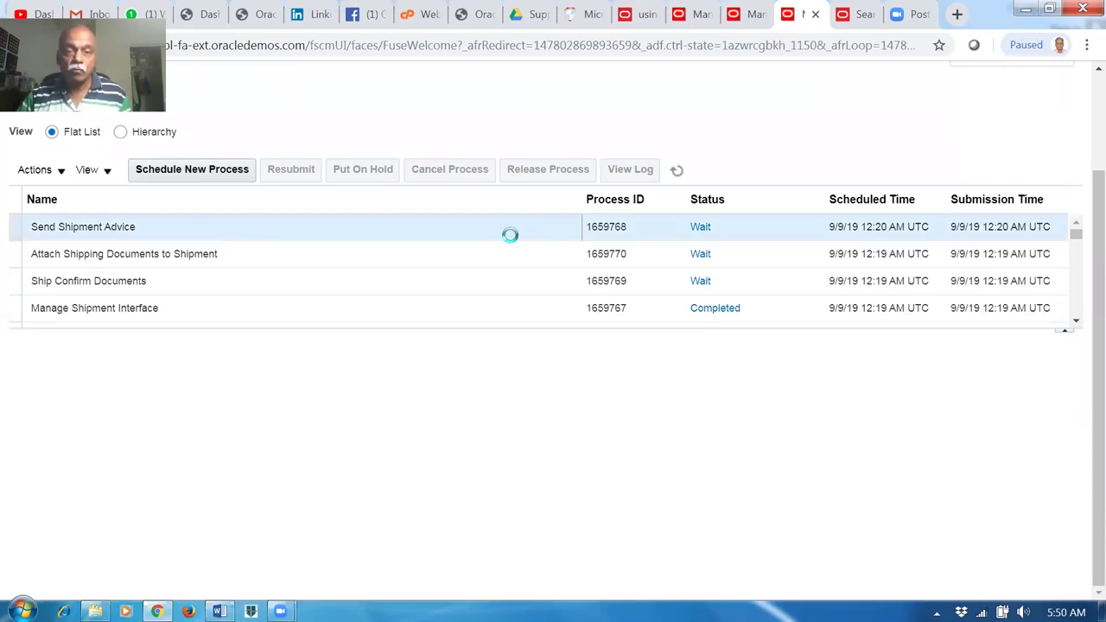
{"action": "left_click", "coordinate": [677, 172]}
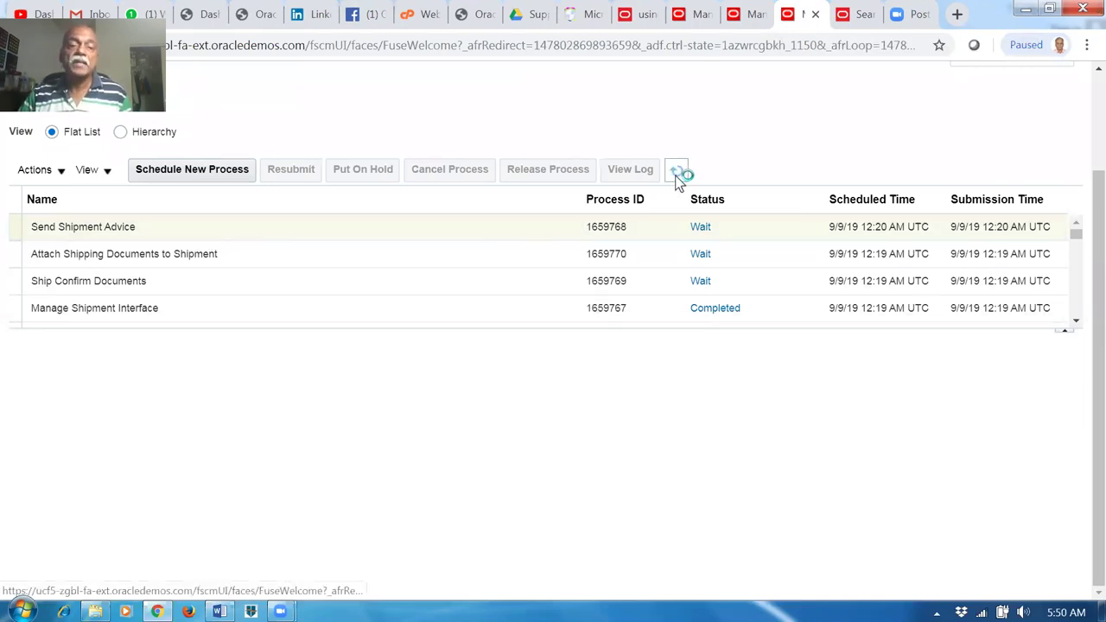
{"action": "left_click", "coordinate": [677, 172]}
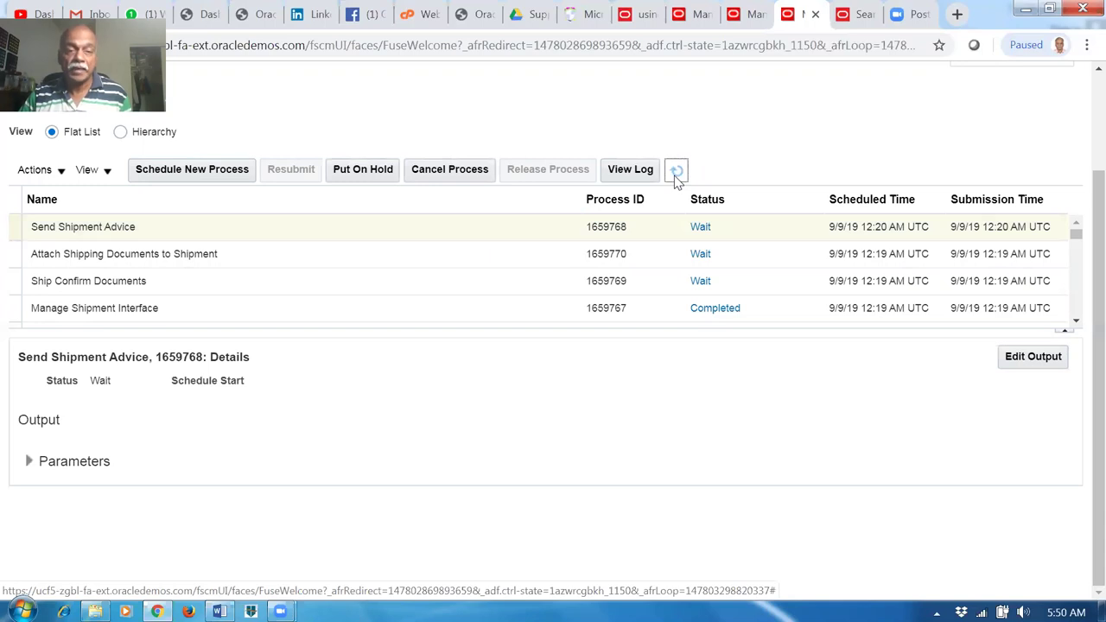
{"action": "left_click", "coordinate": [677, 172]}
{"action": "left_click", "coordinate": [677, 172]}
{"action": "left_click", "coordinate": [678, 173]}
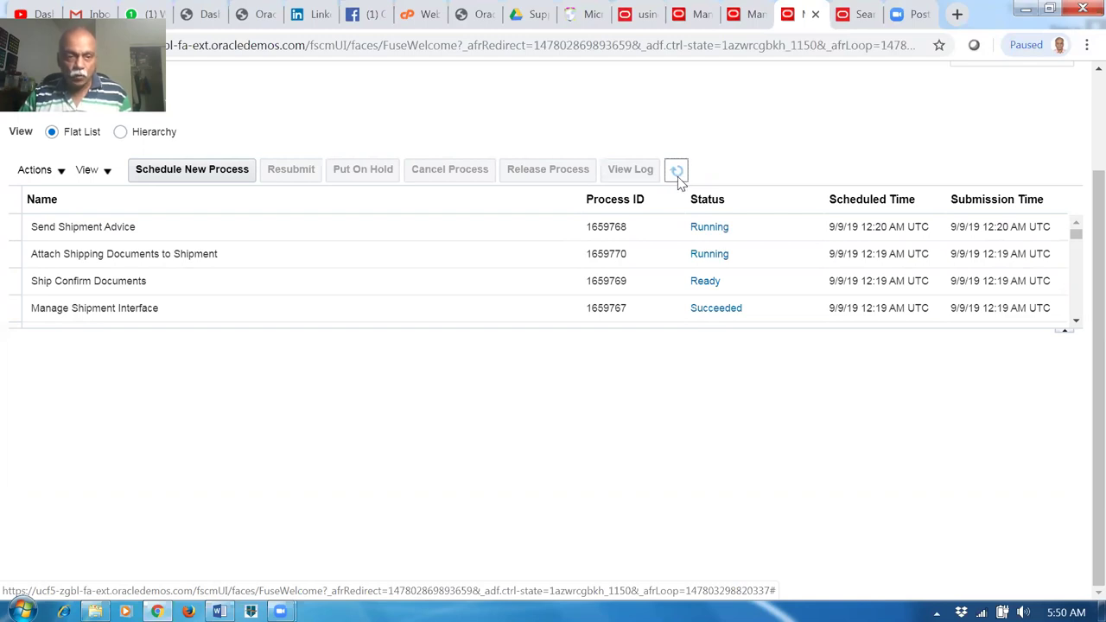
{"action": "left_click", "coordinate": [678, 173]}
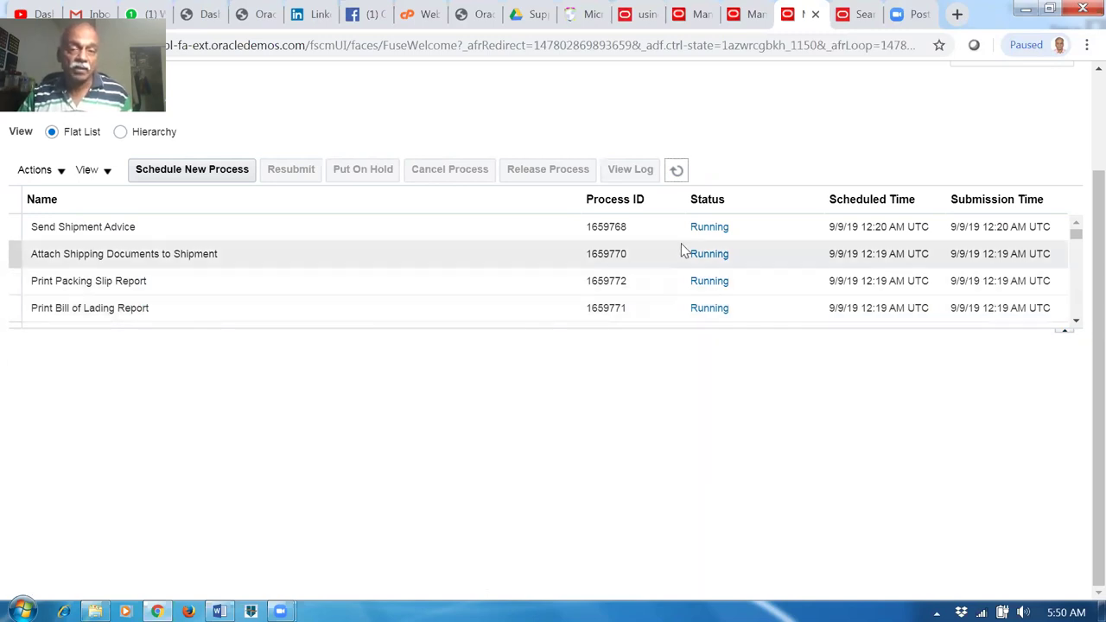
{"action": "left_click", "coordinate": [677, 171]}
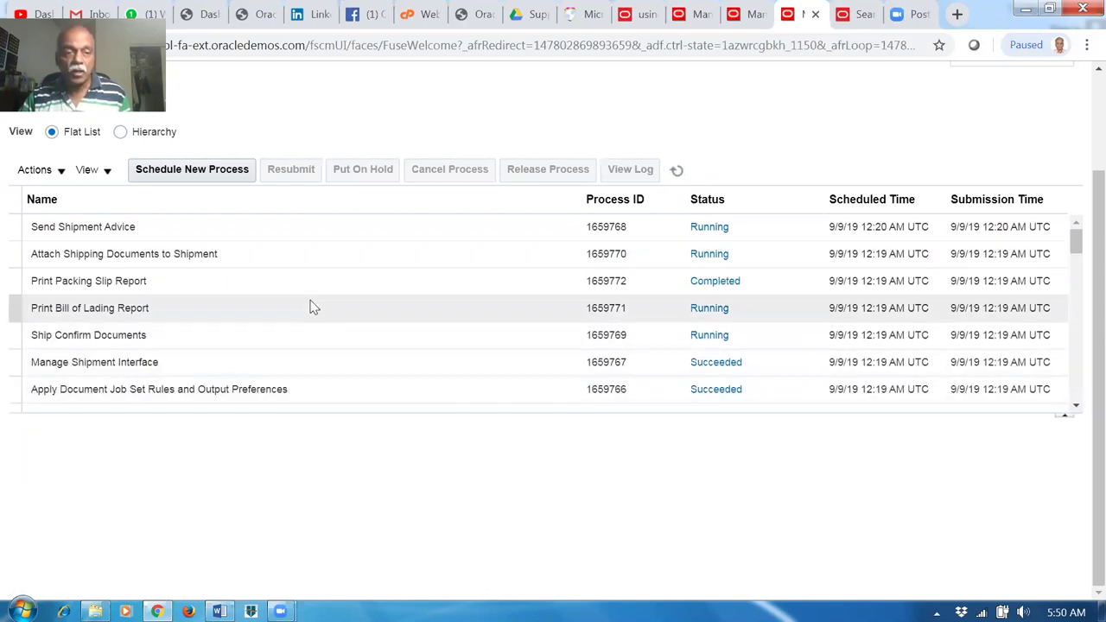
{"action": "left_click", "coordinate": [676, 172]}
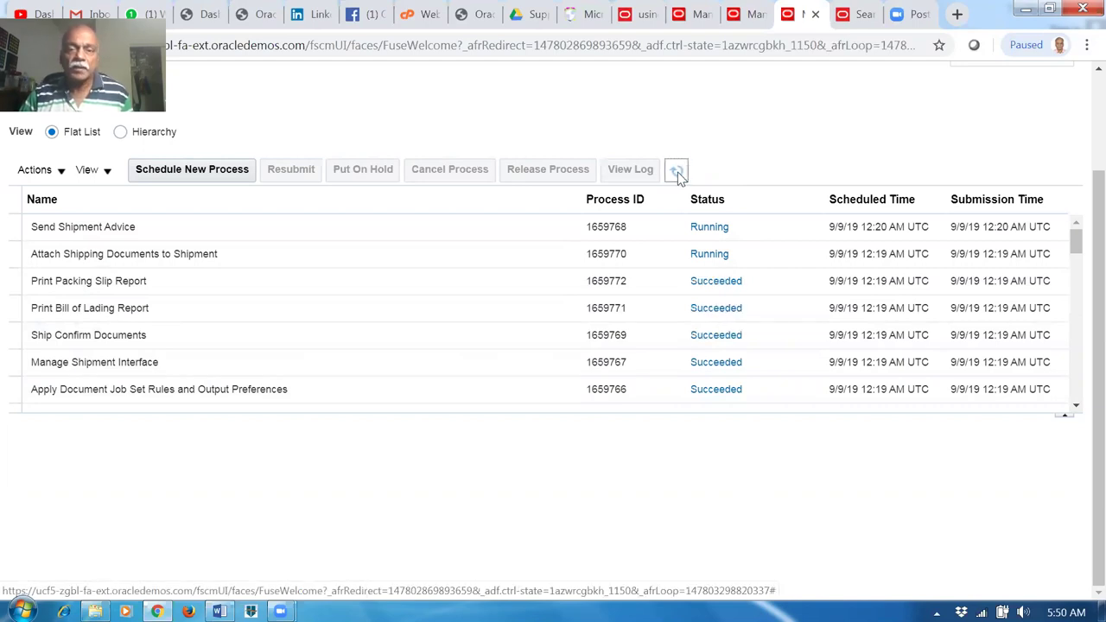
Refresh the scheduled processes list again to check the Send Shipment Advice and Attach Shipping Documents to Shipment processes.
{"action": "left_click", "coordinate": [678, 171]}
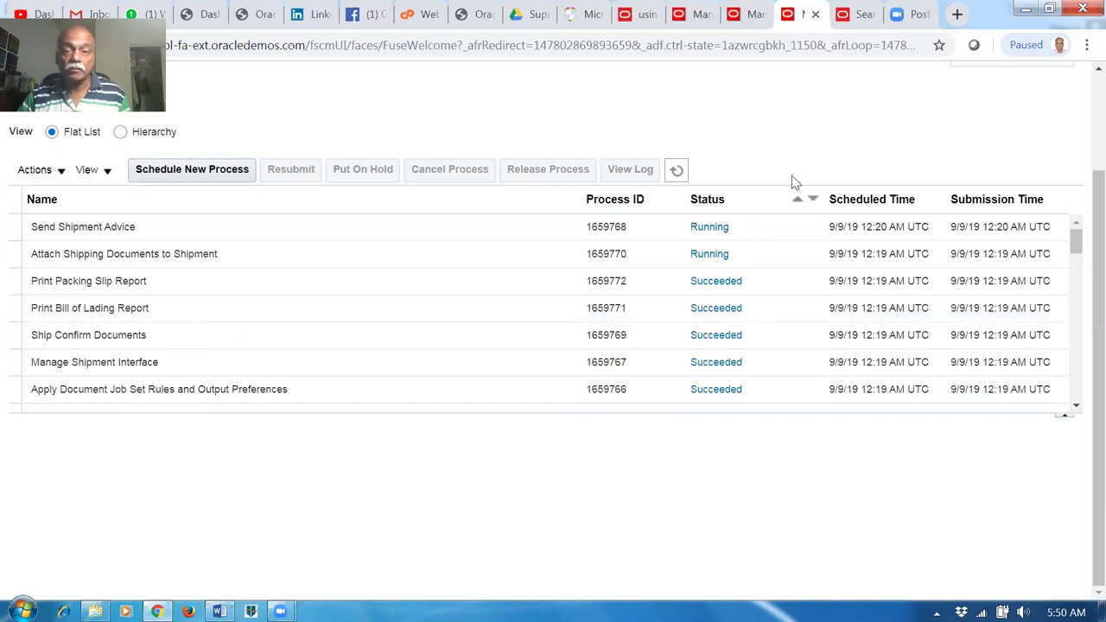
{"action": "left_click", "coordinate": [678, 170]}
{"action": "left_click", "coordinate": [219, 611]}
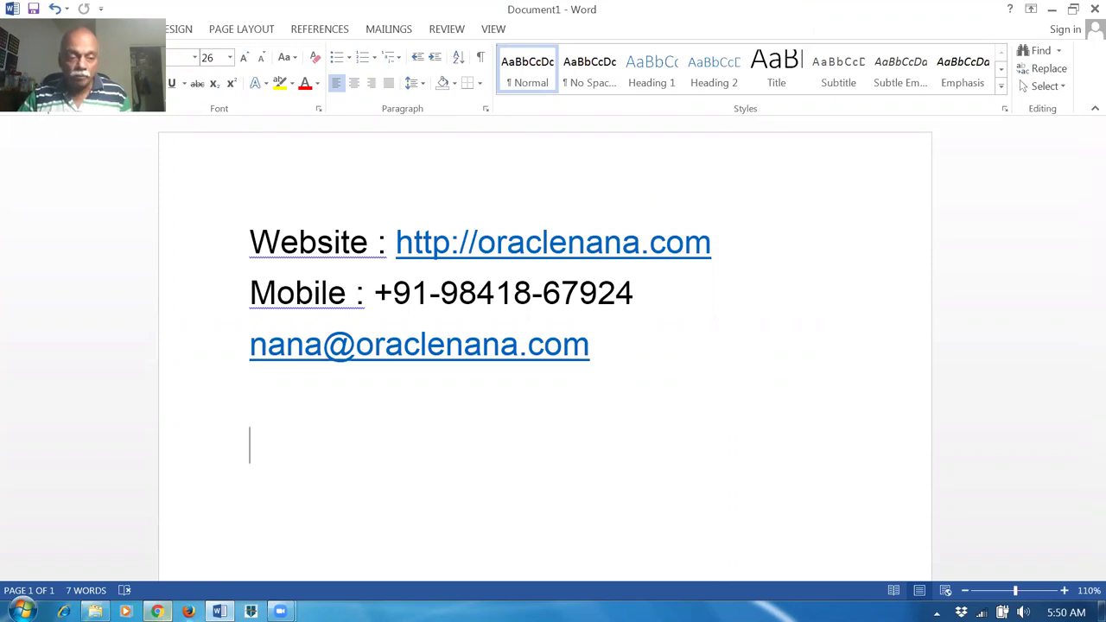
{"action": "left_click", "coordinate": [157, 611]}
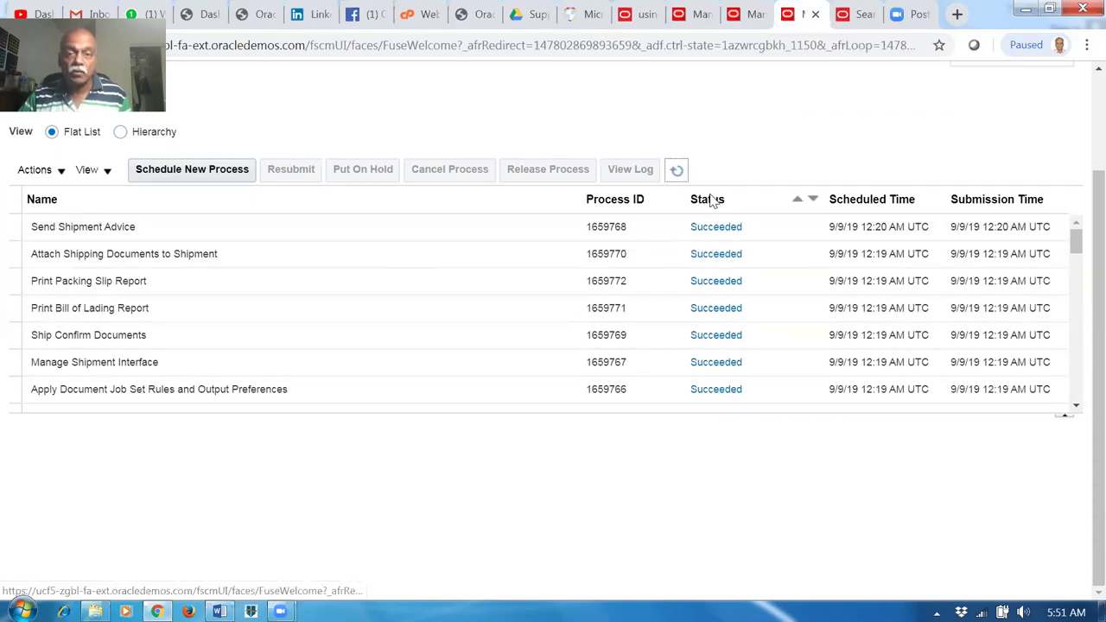
Return to the Computer Service and Rentals sales order, refresh it, and check the status of each fulfillment line.
{"action": "left_click", "coordinate": [635, 15]}
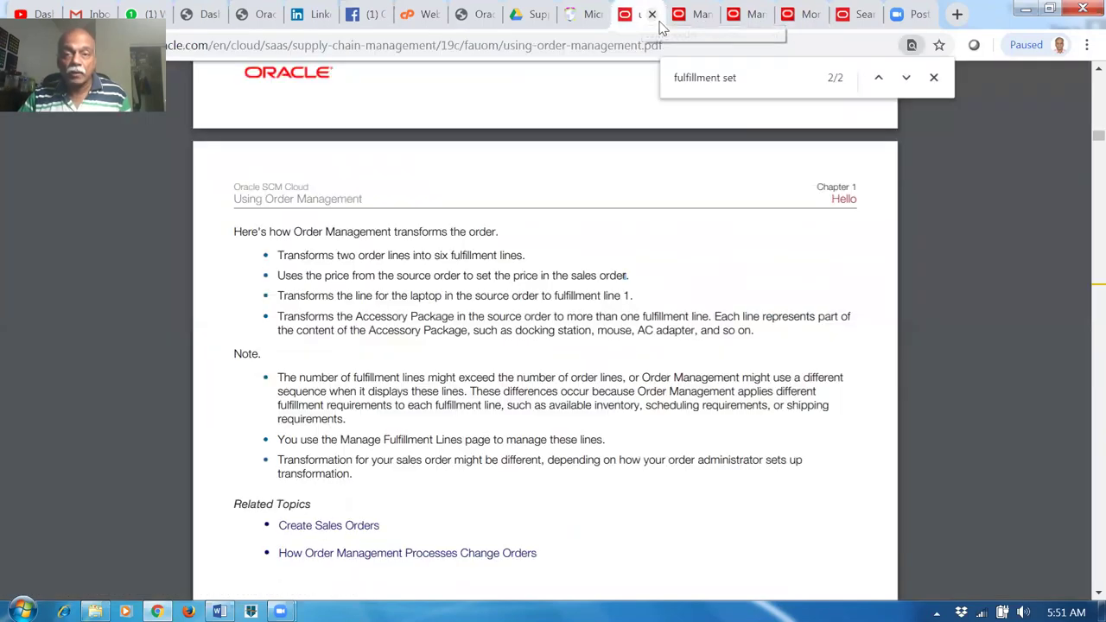
{"action": "left_click", "coordinate": [691, 14]}
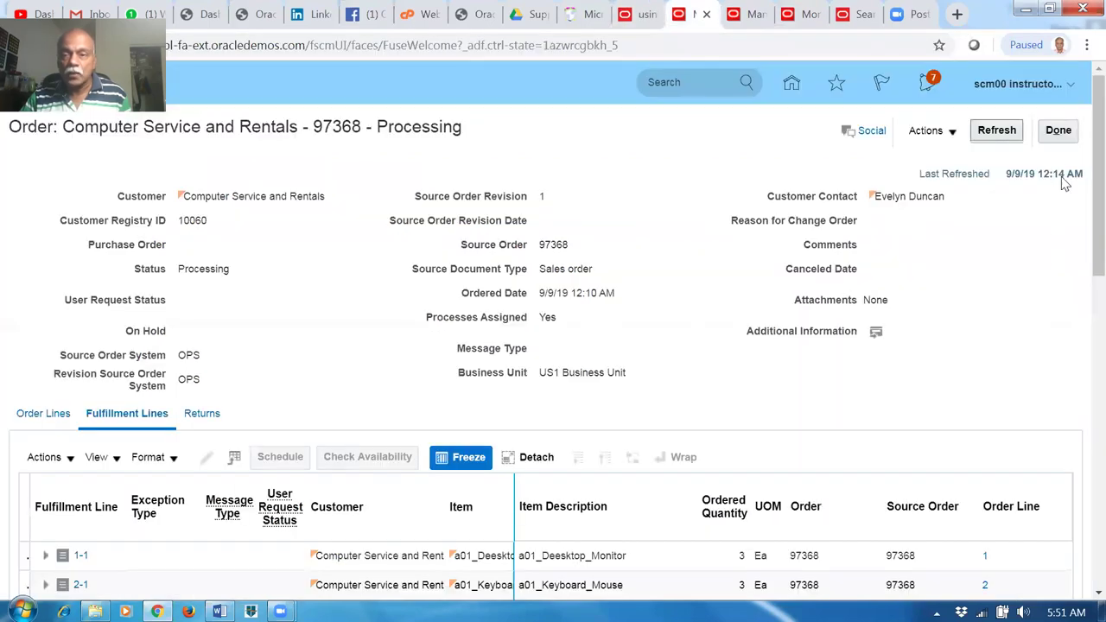
{"action": "left_click", "coordinate": [998, 136]}
{"action": "scroll", "coordinate": [1080, 216], "scroll_direction": "down", "scroll_amount": 2}
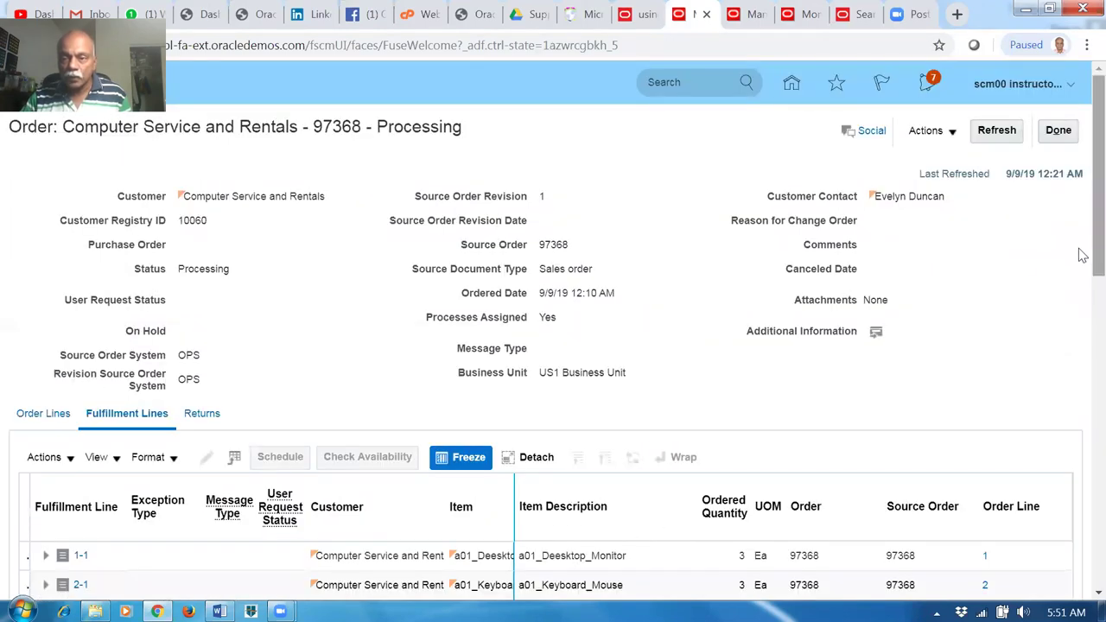
{"action": "scroll", "coordinate": [609, 450], "scroll_direction": "down", "scroll_amount": 2}
{"action": "left_click_drag", "start_coordinate": [599, 456], "coordinate": [683, 472]}
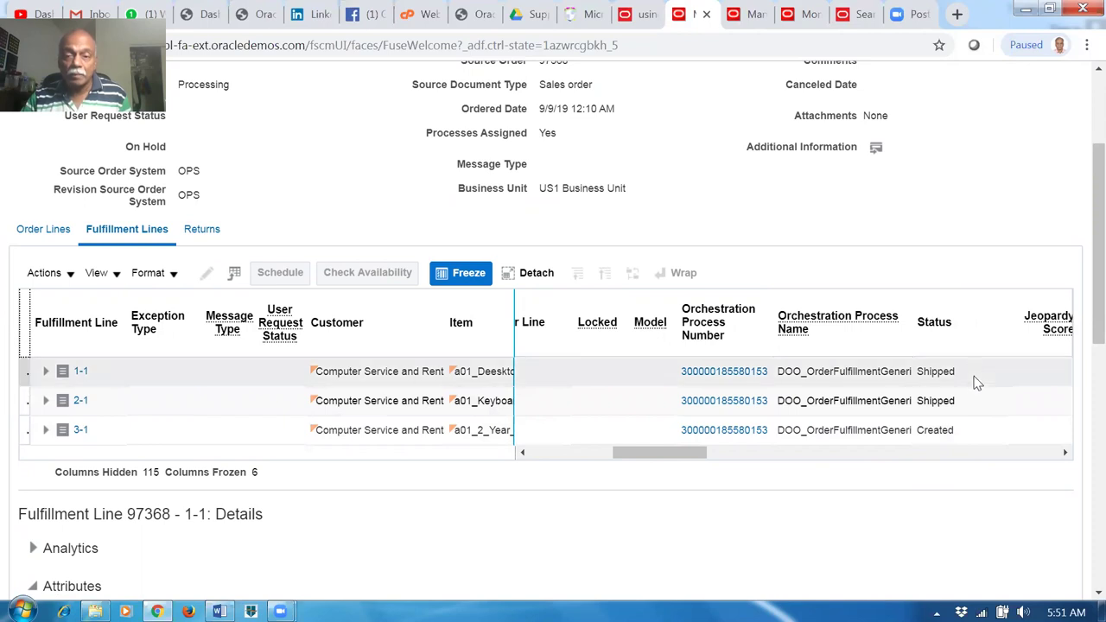
{"action": "scroll", "coordinate": [1079, 276], "scroll_direction": "up", "scroll_amount": 2}
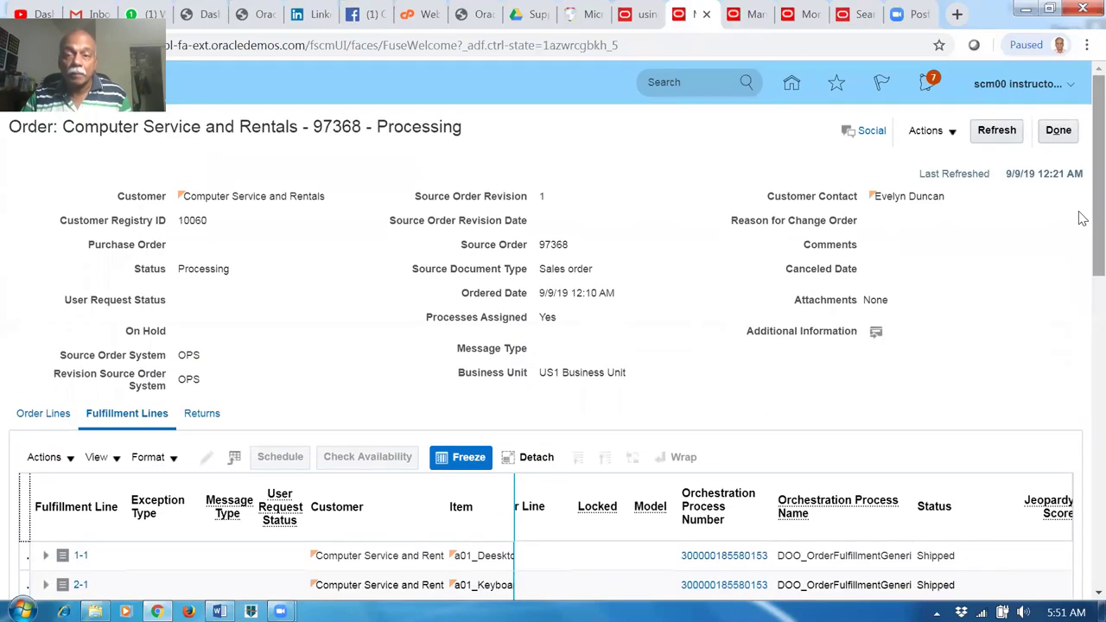
Refresh the sales order once more and review the updated status and shipping details of its three fulfillment lines.
{"action": "left_click", "coordinate": [1009, 136]}
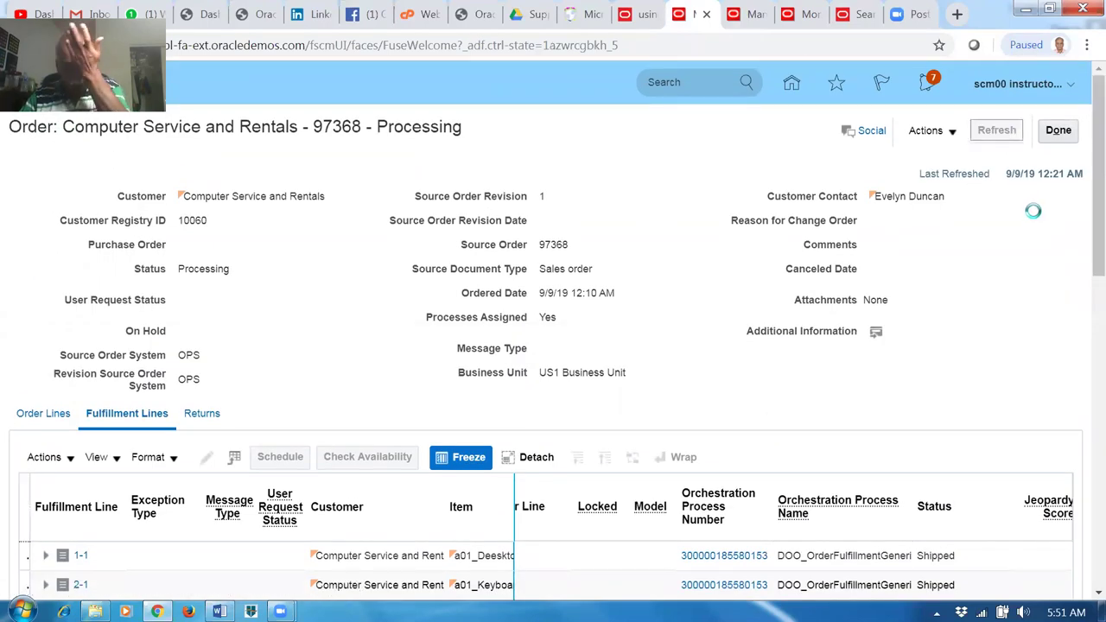
{"action": "scroll", "coordinate": [1080, 286], "scroll_direction": "down", "scroll_amount": 2}
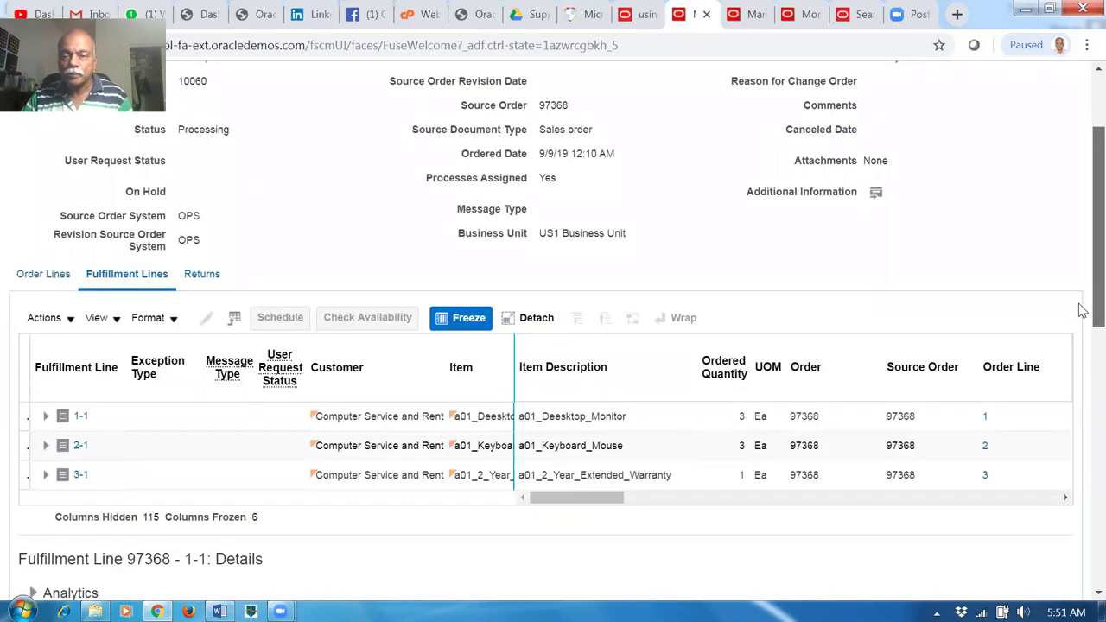
{"action": "left_click_drag", "start_coordinate": [566, 508], "coordinate": [702, 513]}
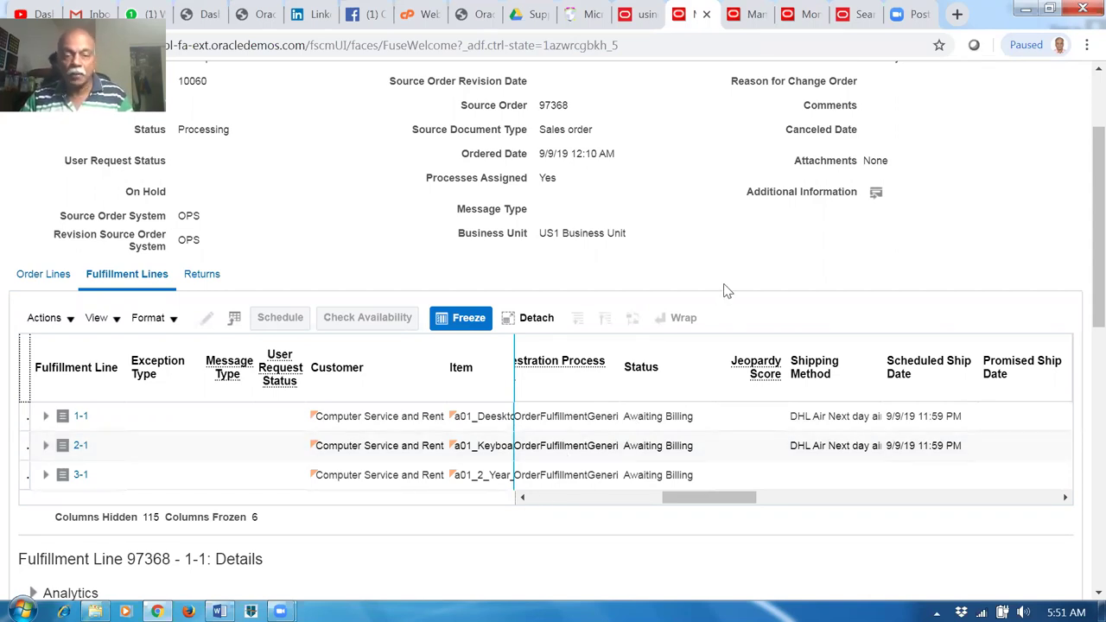
{"action": "left_click_drag", "start_coordinate": [704, 500], "coordinate": [551, 501]}
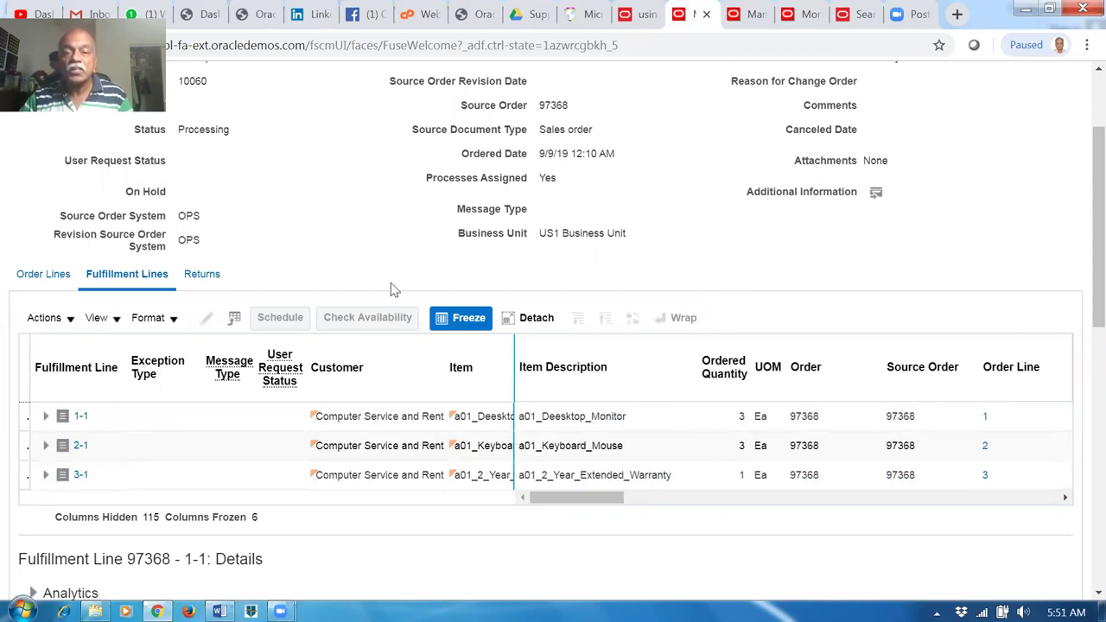
{"action": "scroll", "coordinate": [387, 292], "scroll_direction": "up", "scroll_amount": 2}
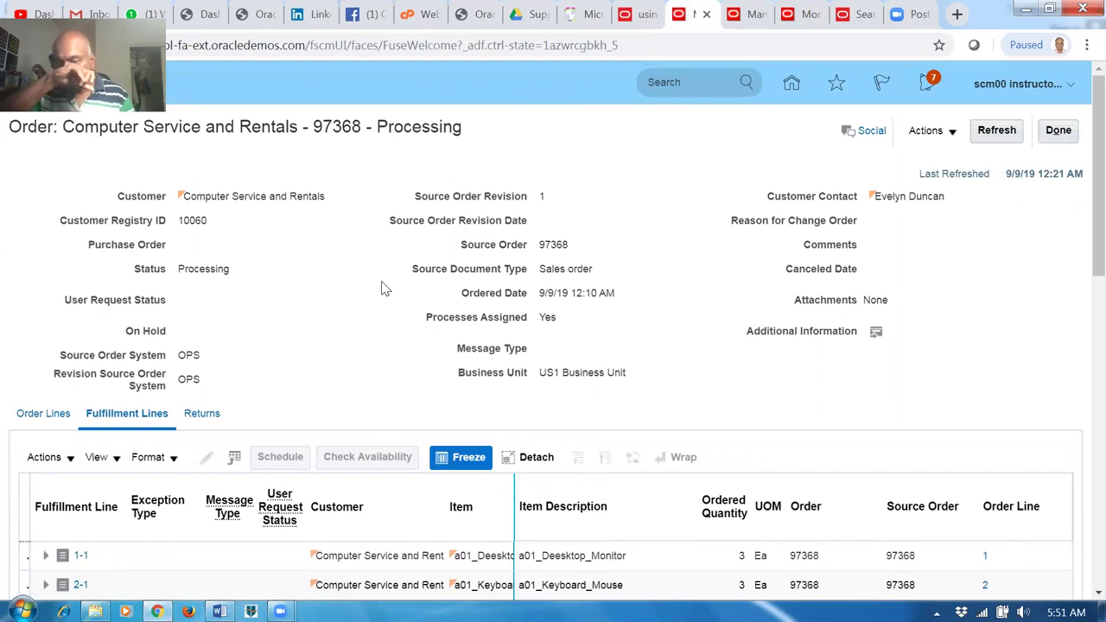